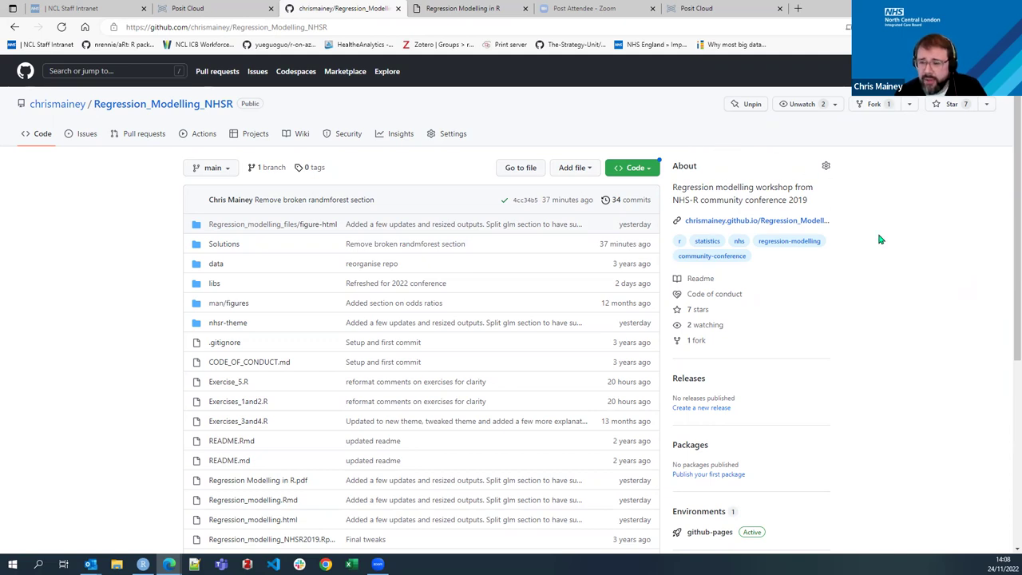
# Review the Regression_Modelling_NHSR repository page on GitHub, including its address, file list and README.
pyautogui.click(183, 27)
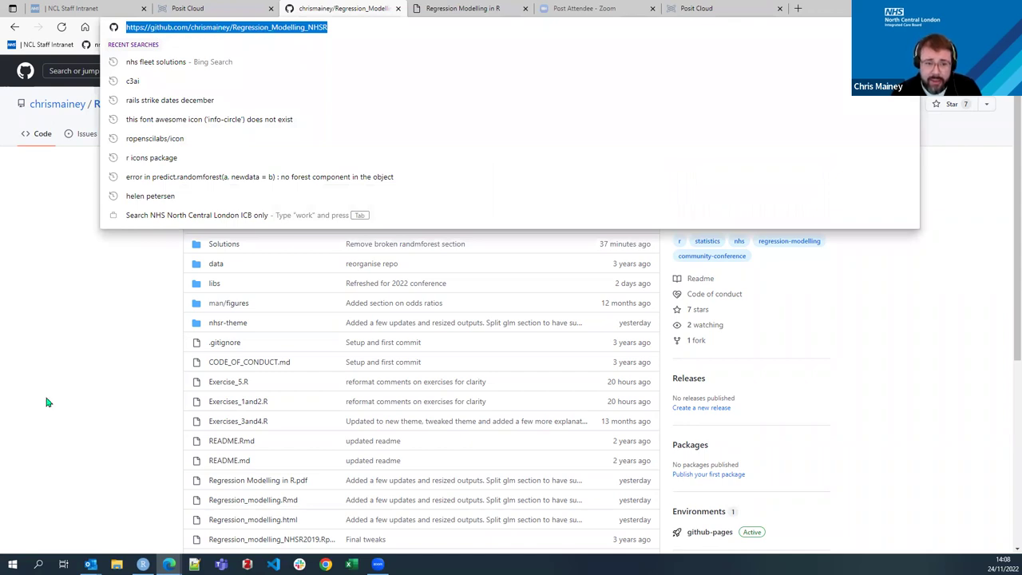
pyautogui.click(82, 377)
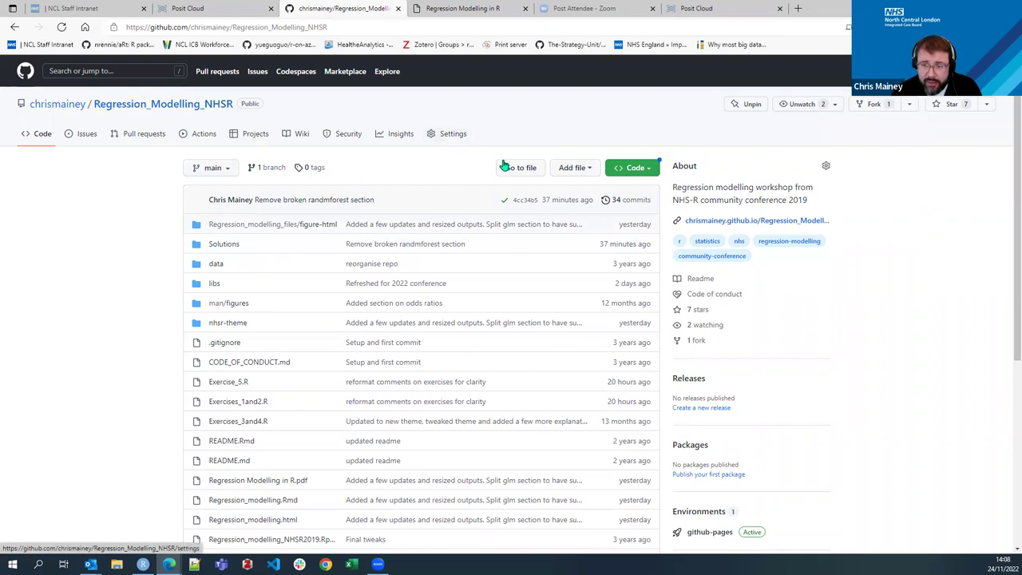
pyautogui.scroll(-2, 445, 155)
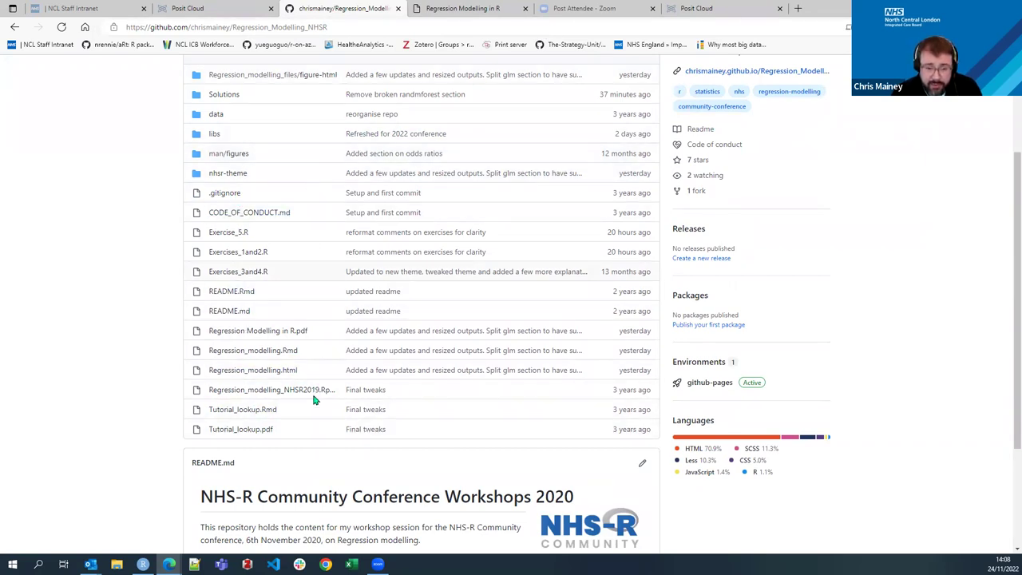
pyautogui.scroll(-2, 314, 384)
pyautogui.scroll(3, 556, 378)
pyautogui.scroll(1, 556, 378)
pyautogui.scroll(-3, 581, 324)
pyautogui.moveTo(537, 339); pyautogui.dragTo(601, 316)
pyautogui.click(569, 336)
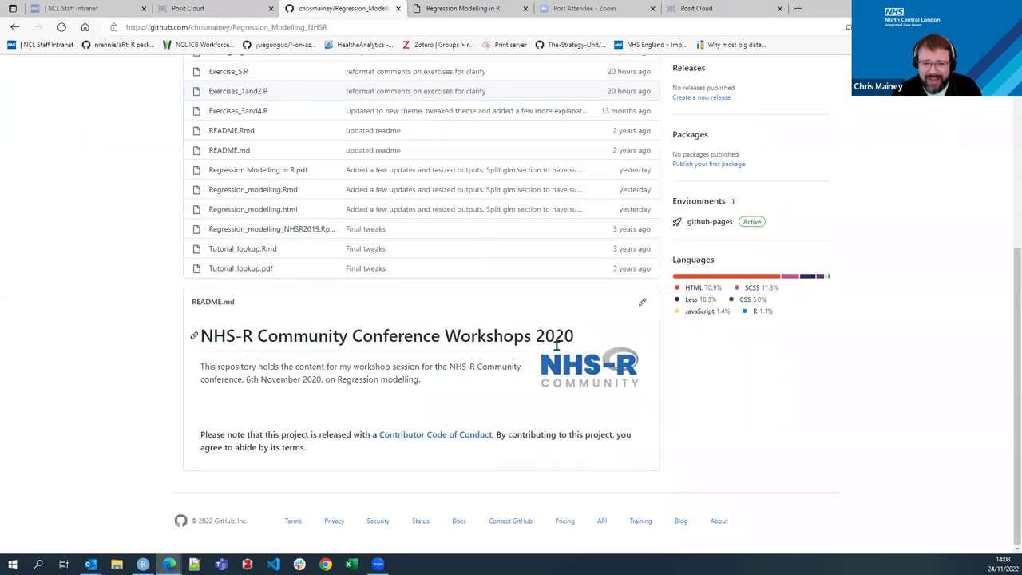
pyautogui.scroll(4, 557, 345)
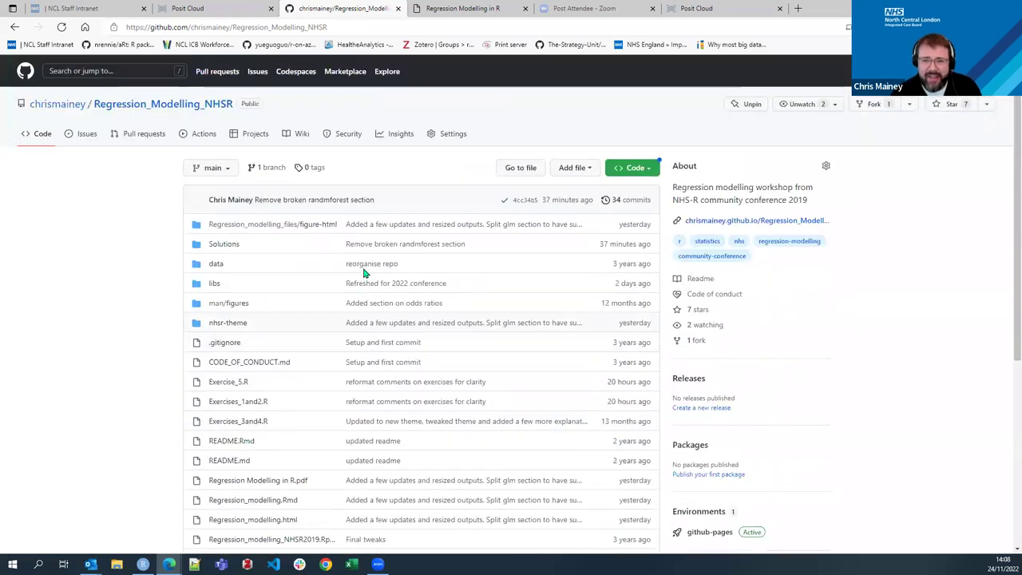
# Open the workshop slides from the repository's website link, look through the first three slides and close them.
pyautogui.click(754, 223)
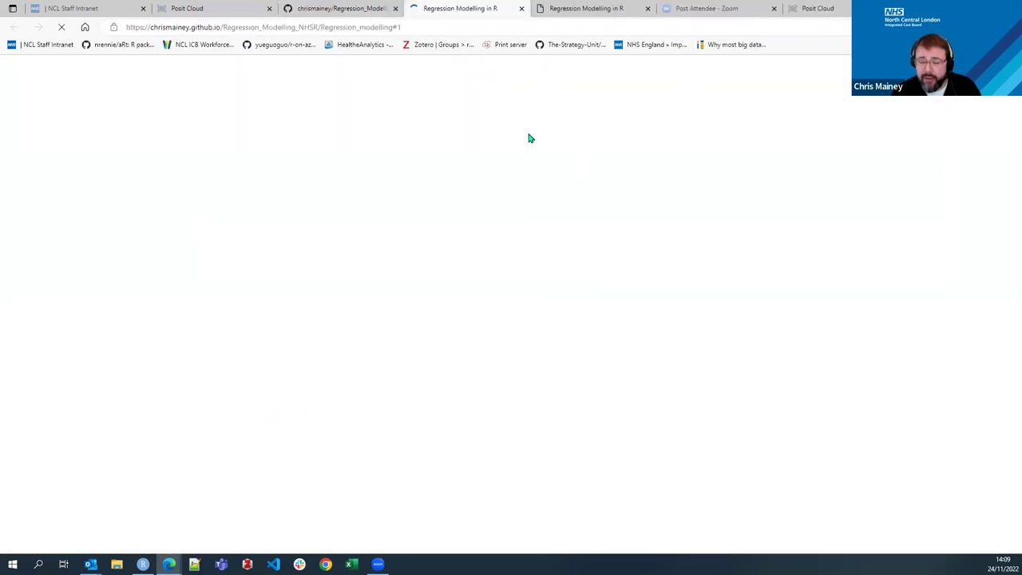
pyautogui.press('Right')
pyautogui.press('Right')
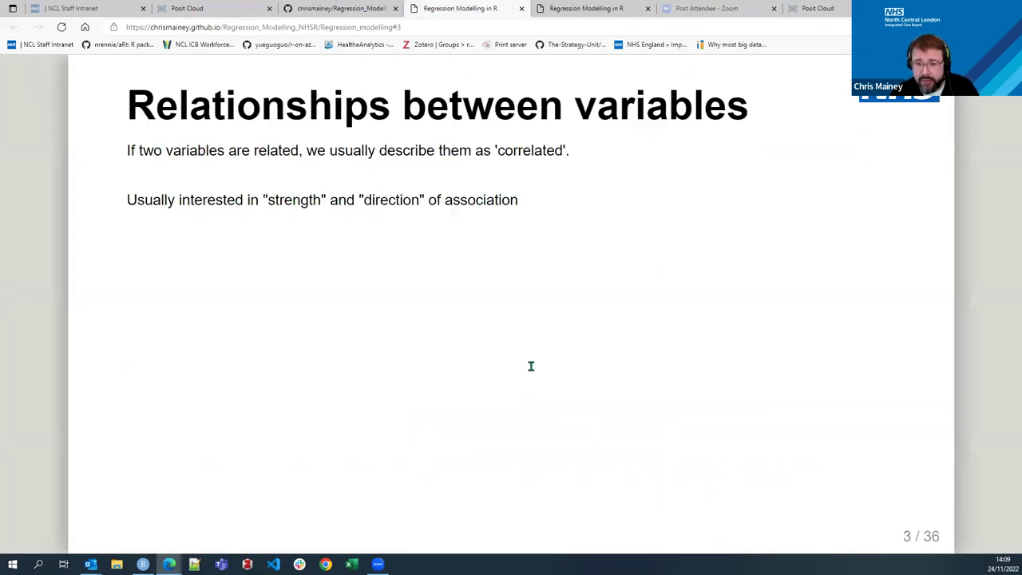
pyautogui.press('Left')
pyautogui.press('Left')
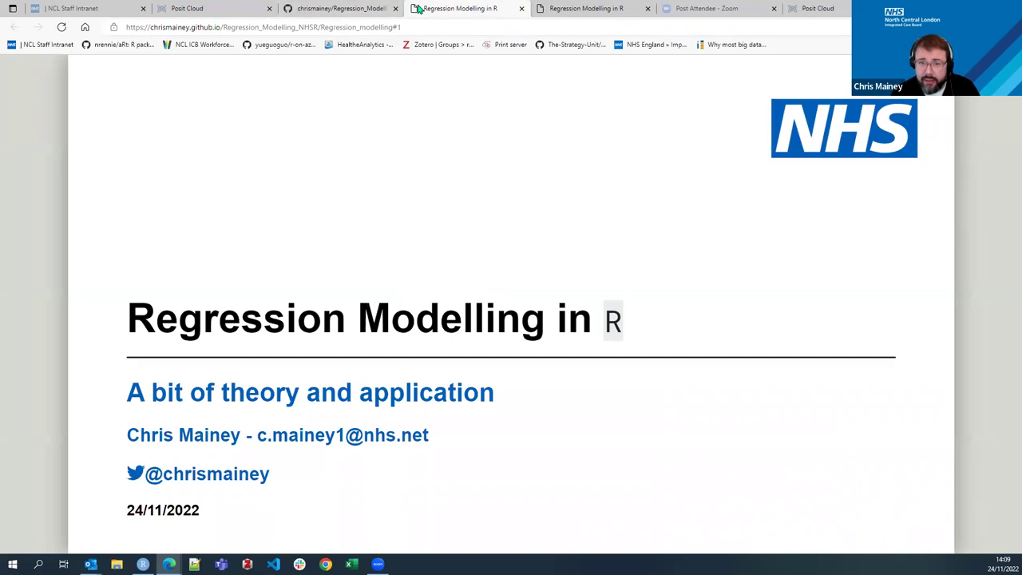
pyautogui.rightClick(418, 9)
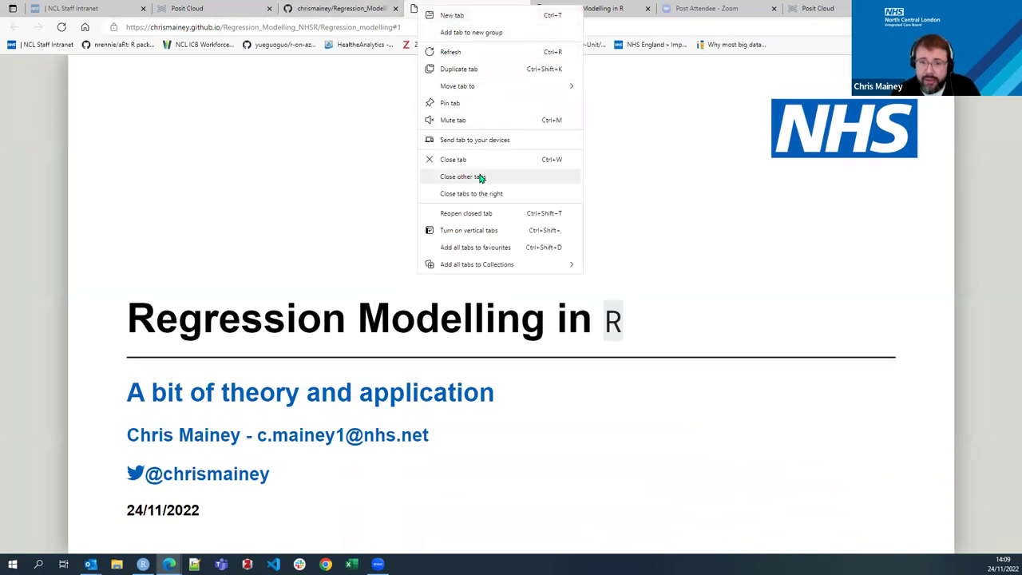
pyautogui.click(453, 159)
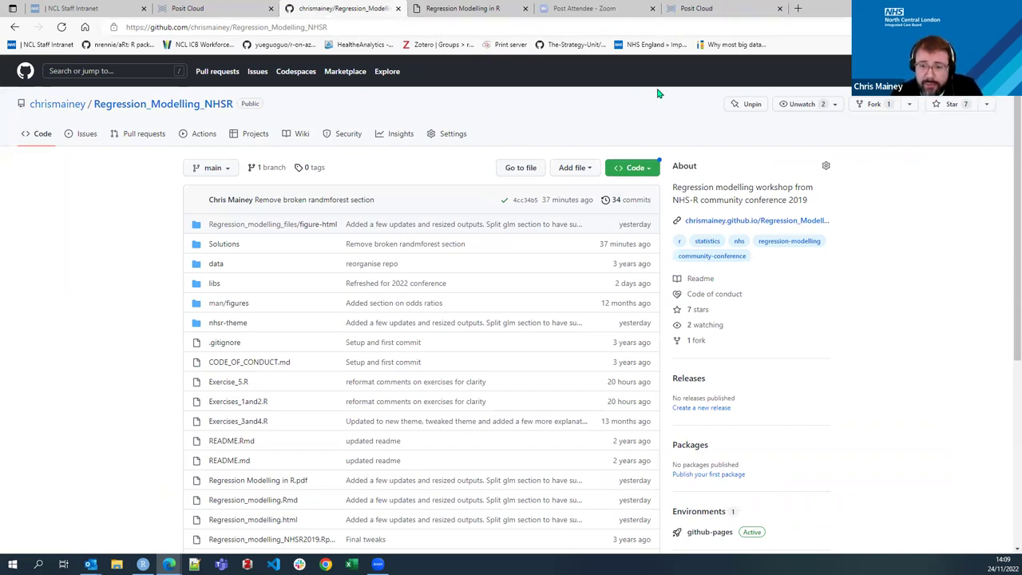
# Copy the repository's HTTPS clone URL, enter it for a new Git version-control project in RStudio, and cancel the project creation.
pyautogui.click(647, 174)
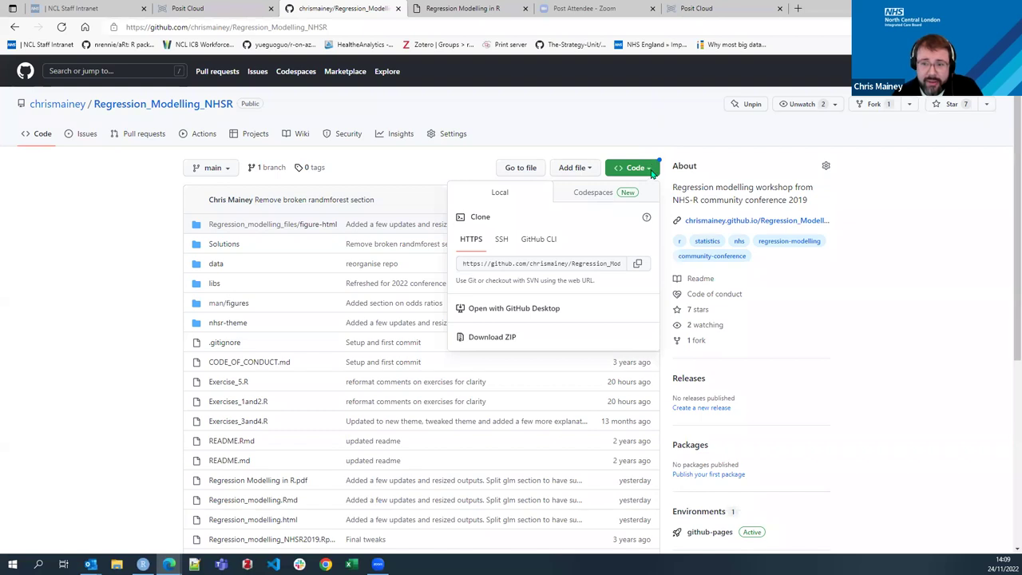
pyautogui.click(639, 266)
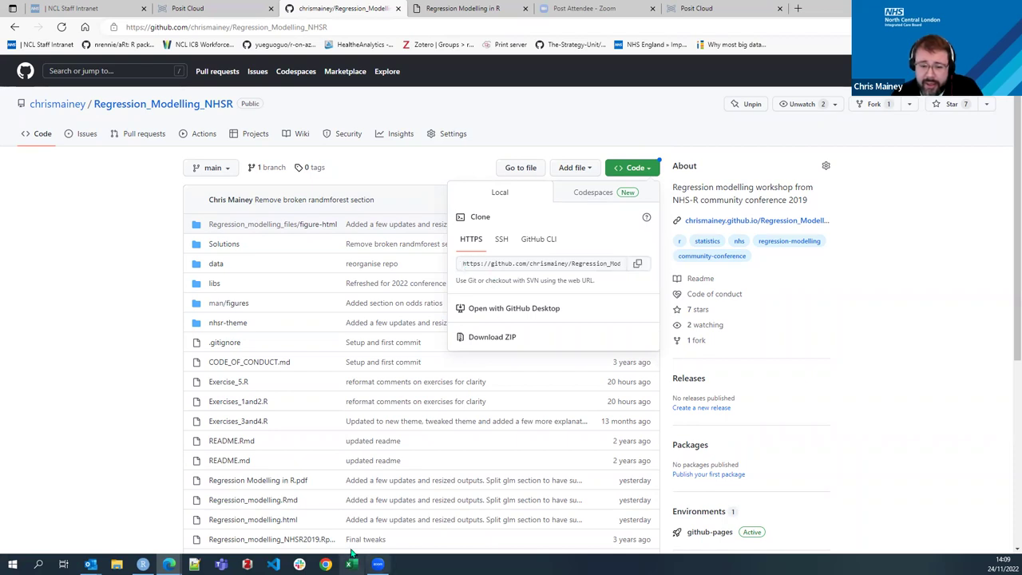
pyautogui.click(143, 564)
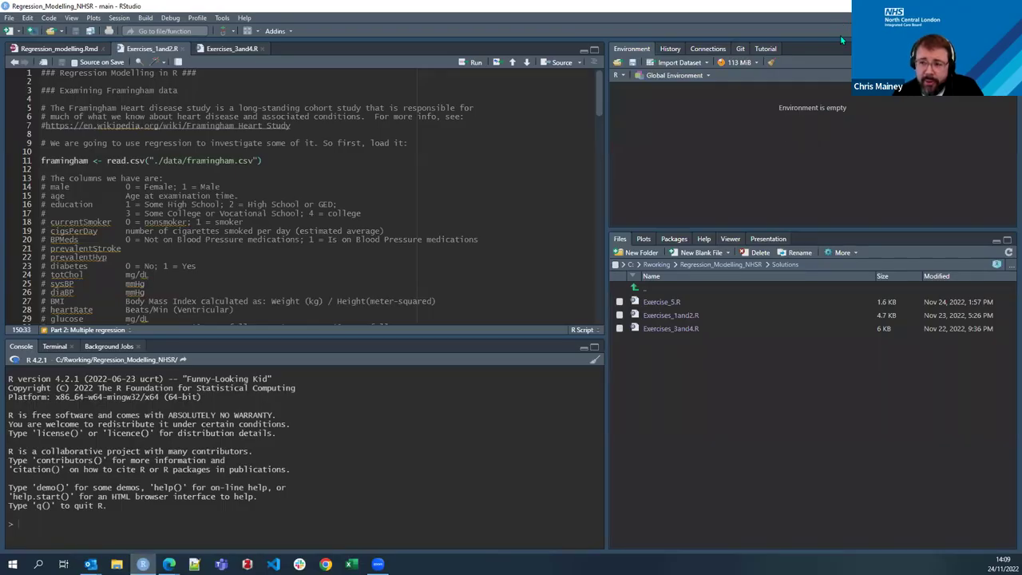
pyautogui.click(979, 30)
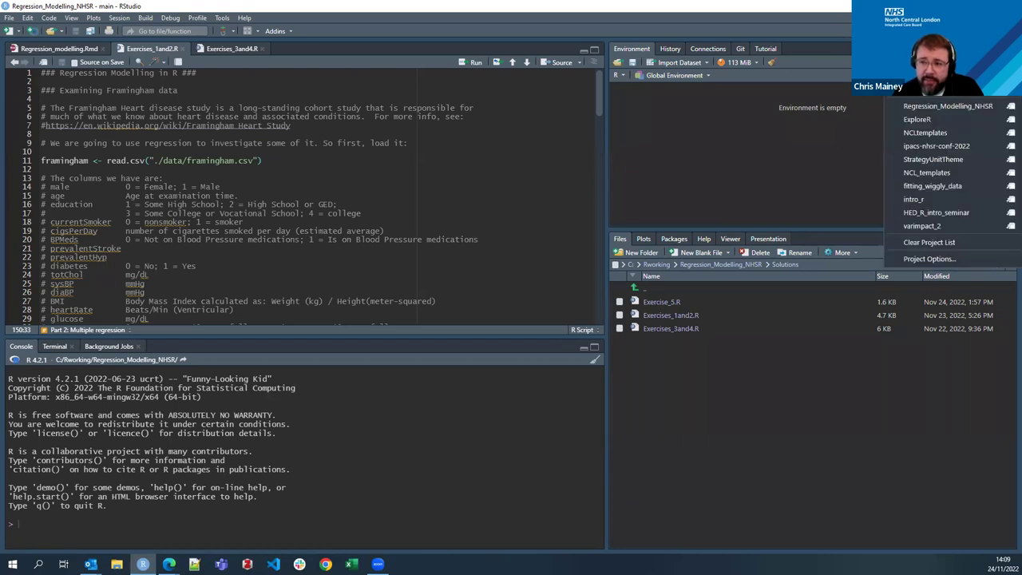
pyautogui.click(934, 44)
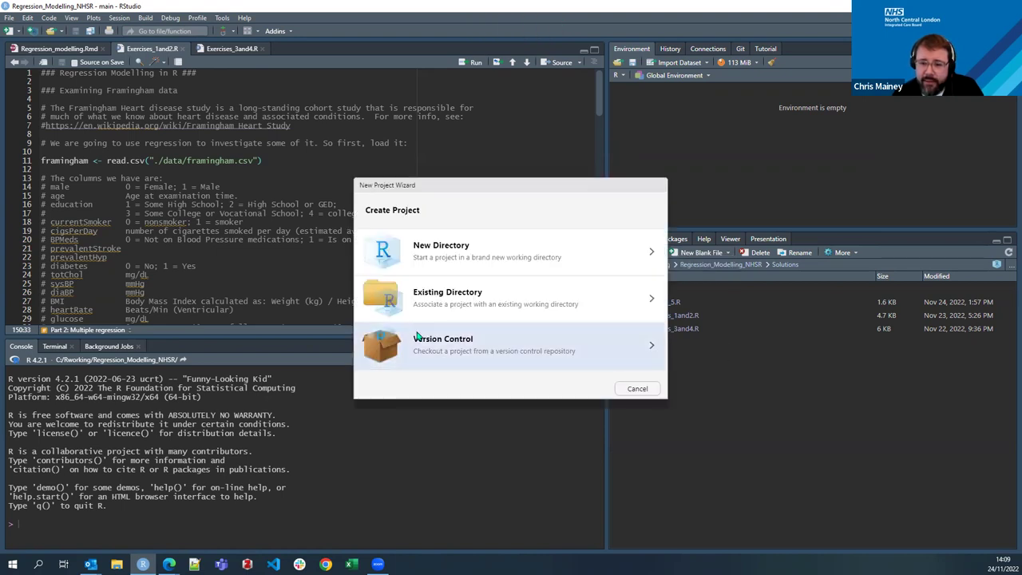
pyautogui.click(489, 347)
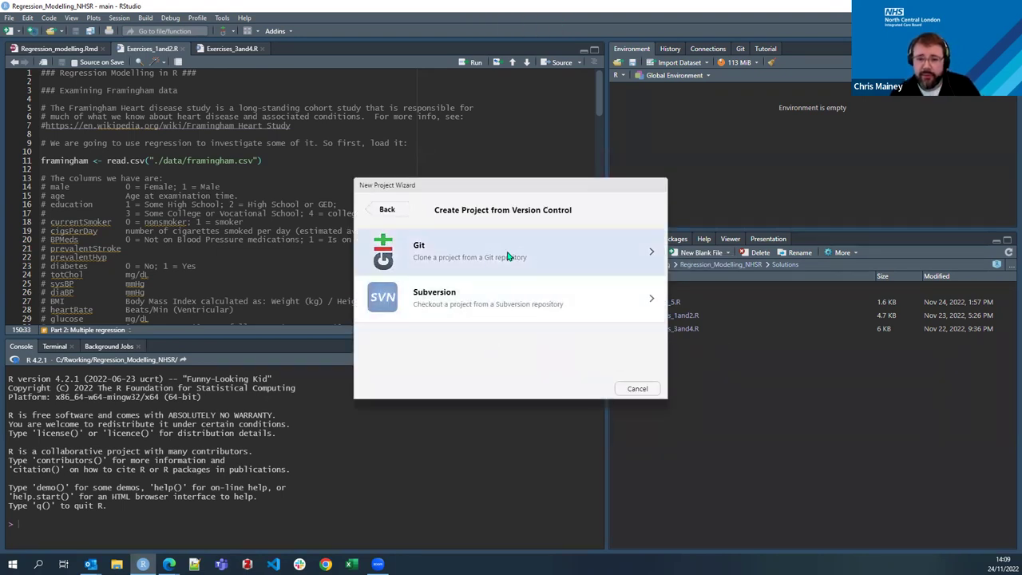
pyautogui.click(508, 256)
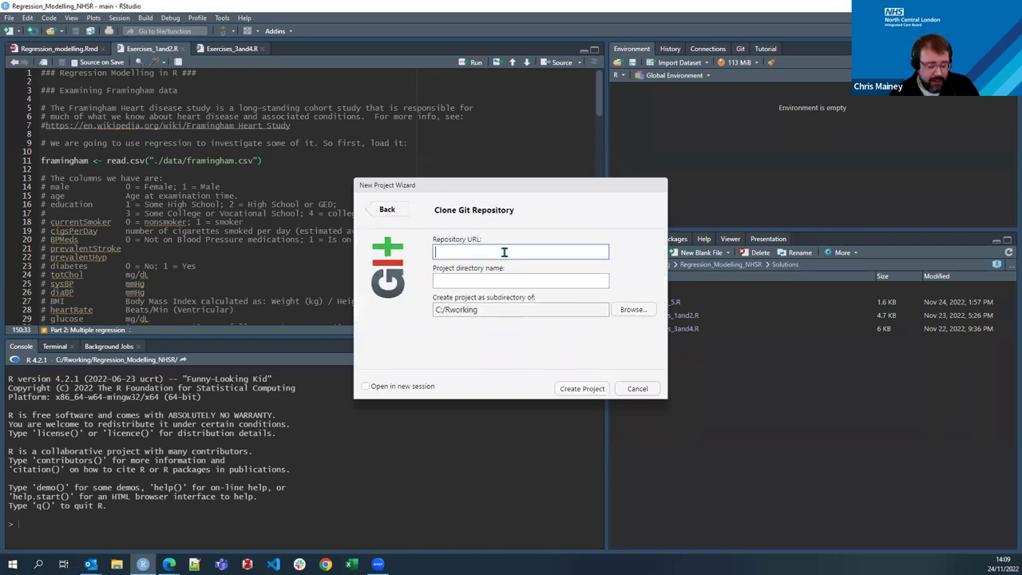
pyautogui.hotkey('ctrl', 'v')
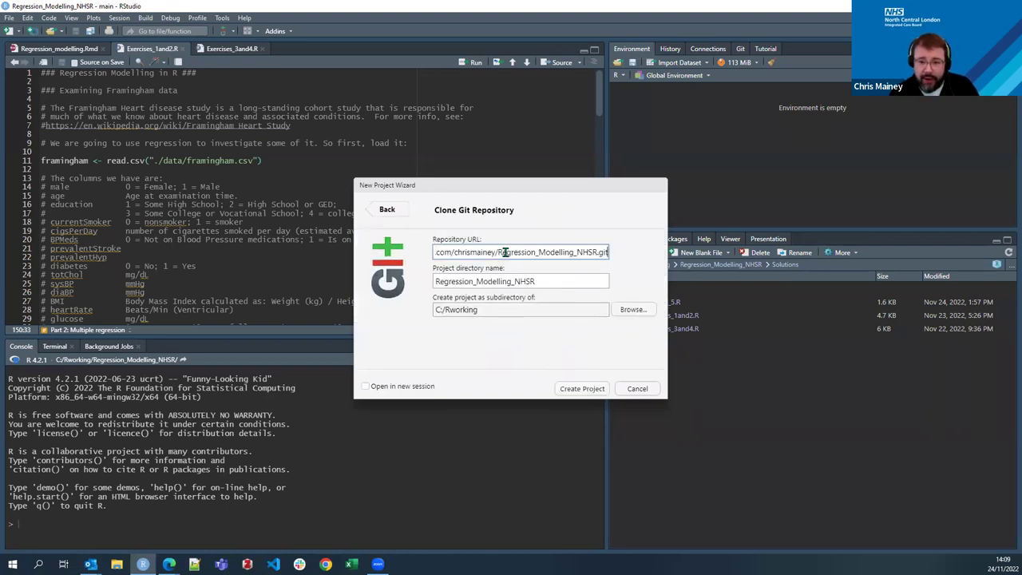
pyautogui.click(637, 389)
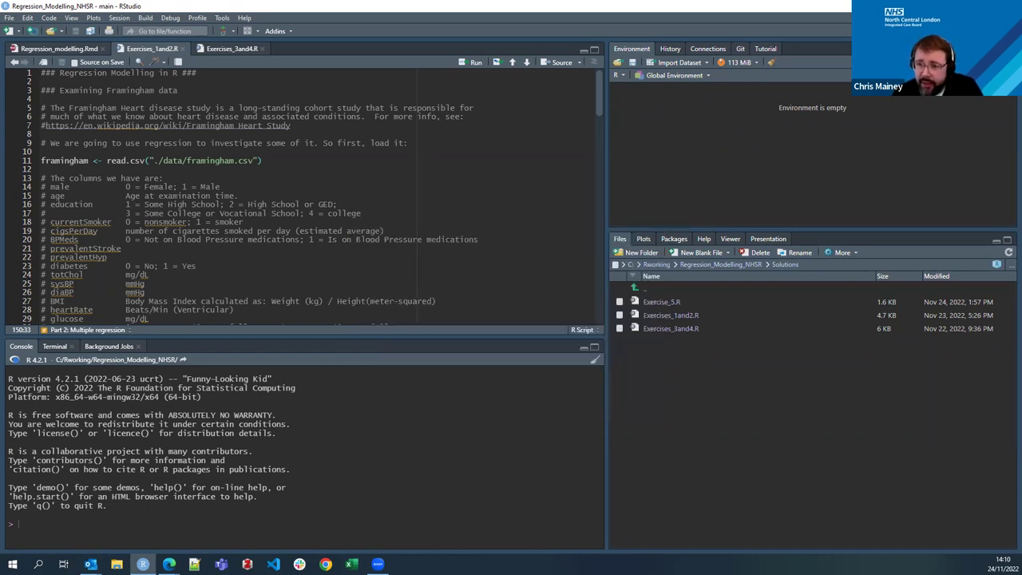
# Switch back to the GitHub page in the browser, download the repository as a ZIP file and open the archive.
pyautogui.hotkey('alt', 'Tab')
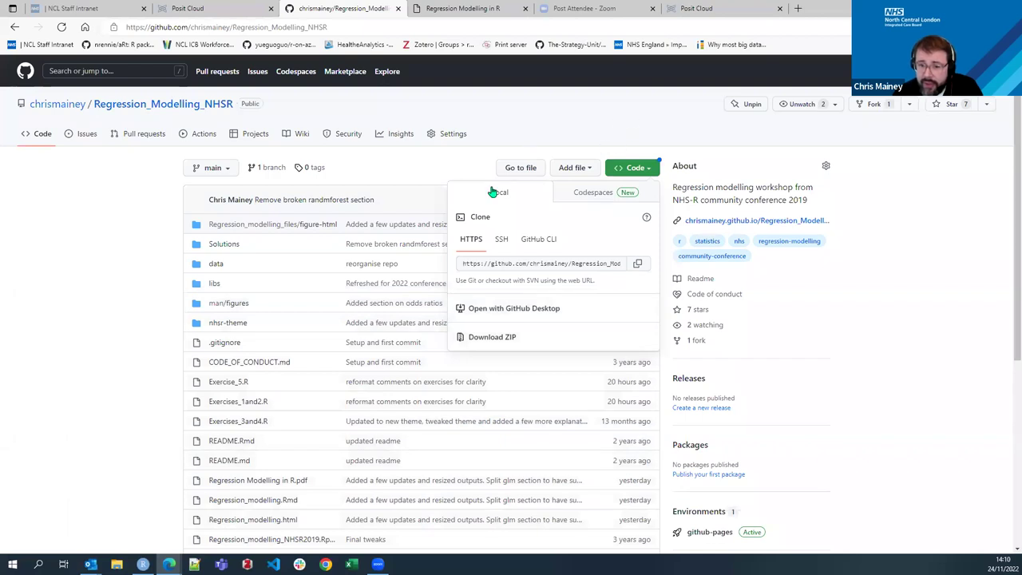
pyautogui.click(493, 338)
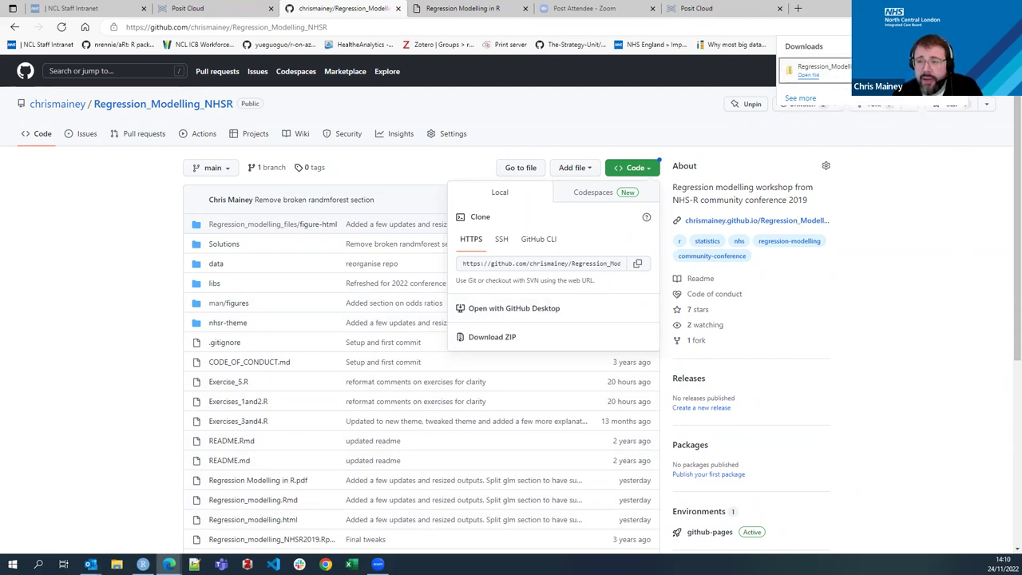
pyautogui.click(811, 70)
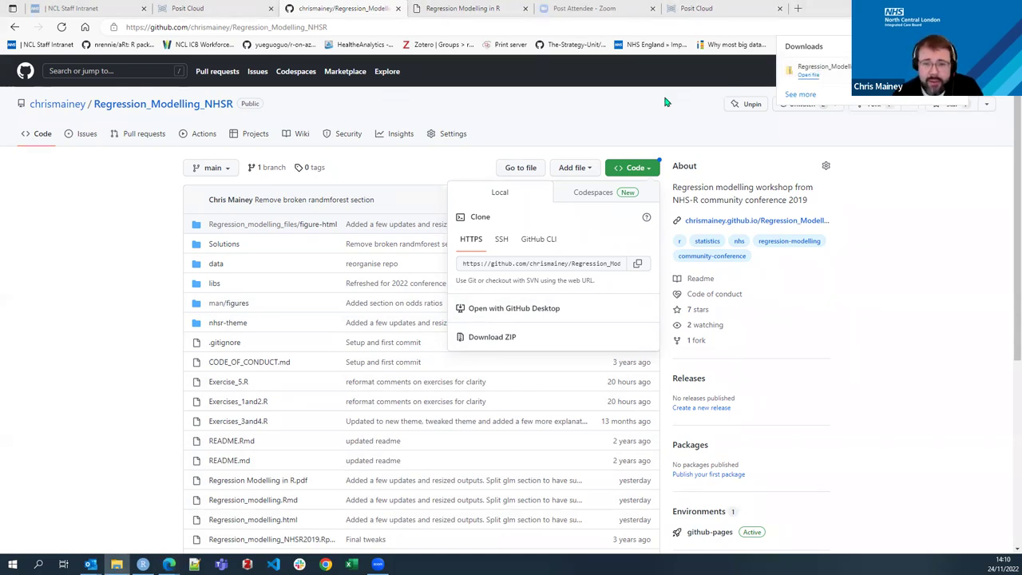
# Open the archive's Regression_Modelling_NHSR-main folder, locate the R Project file among its contents and close the file window.
pyautogui.doubleClick(380, 157)
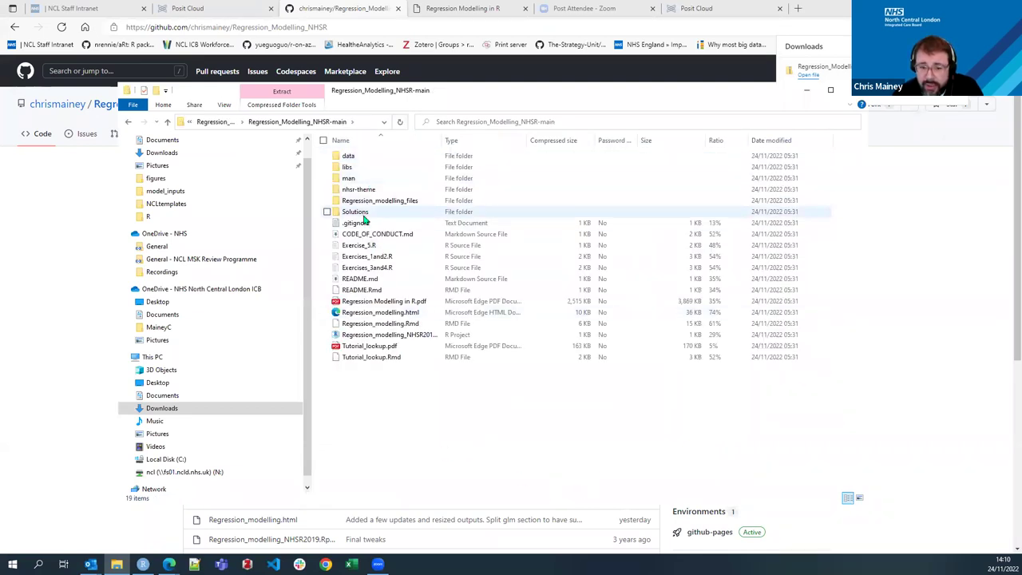
pyautogui.click(429, 336)
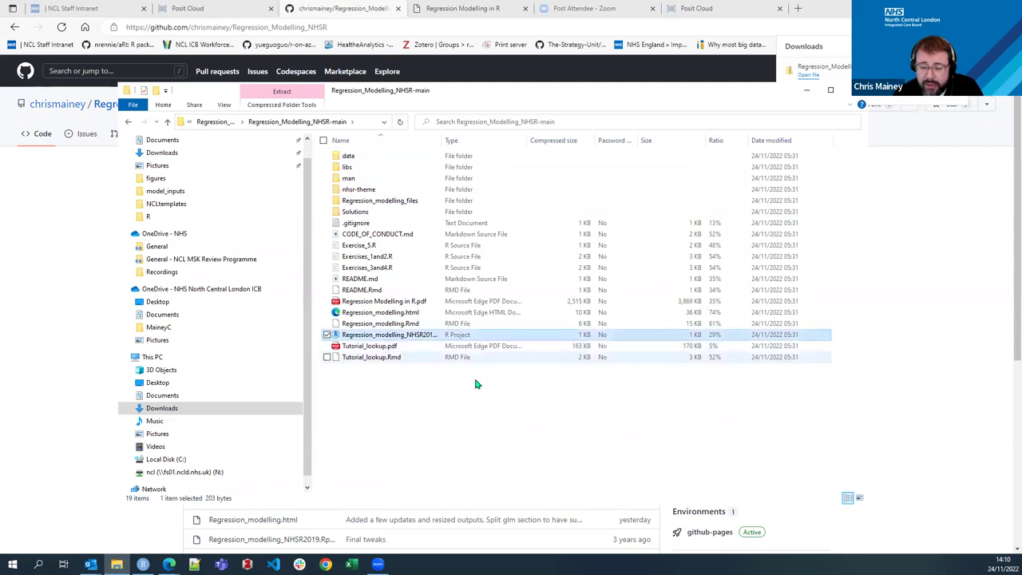
pyautogui.click(853, 90)
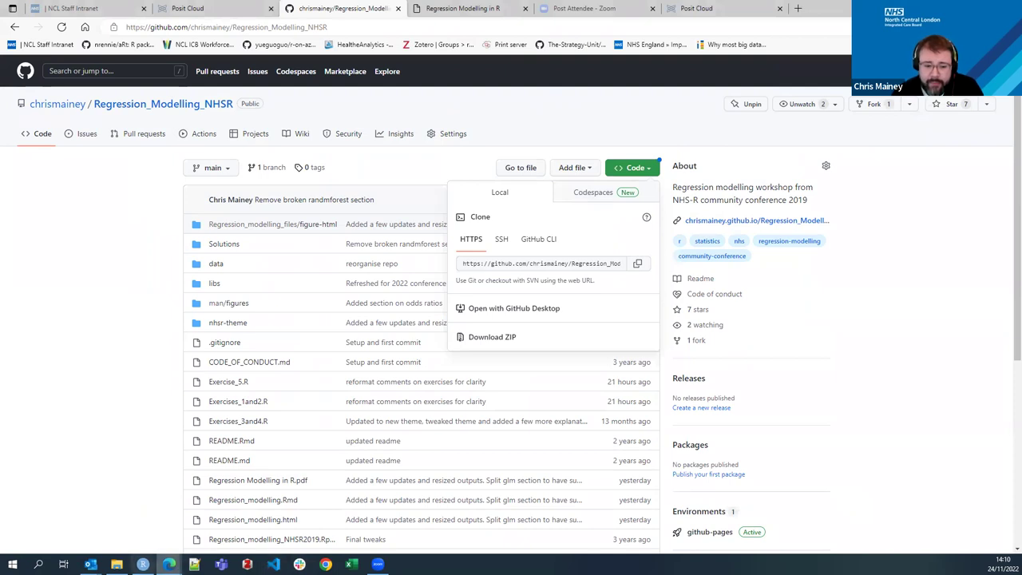
pyautogui.click(117, 565)
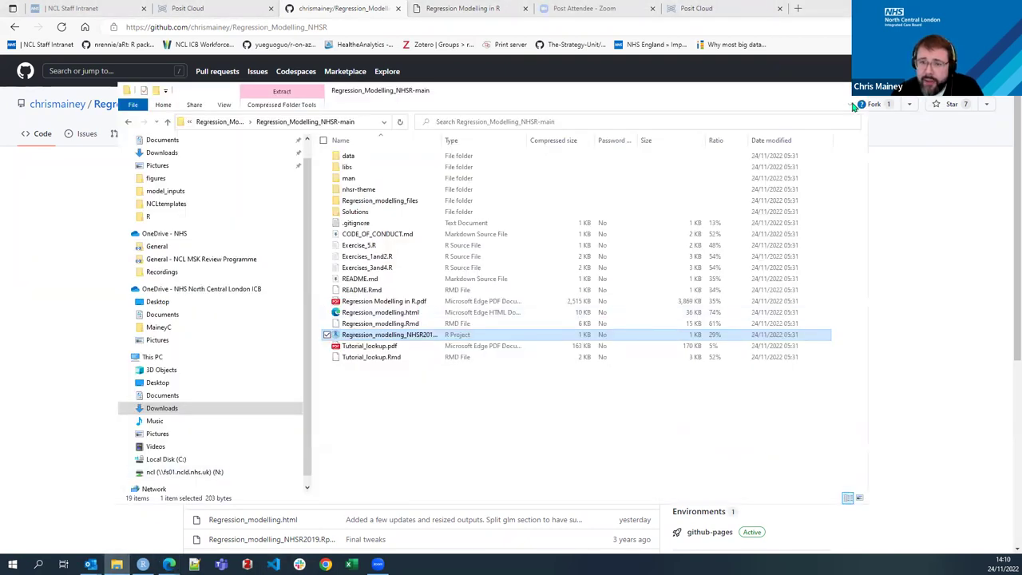
pyautogui.click(854, 106)
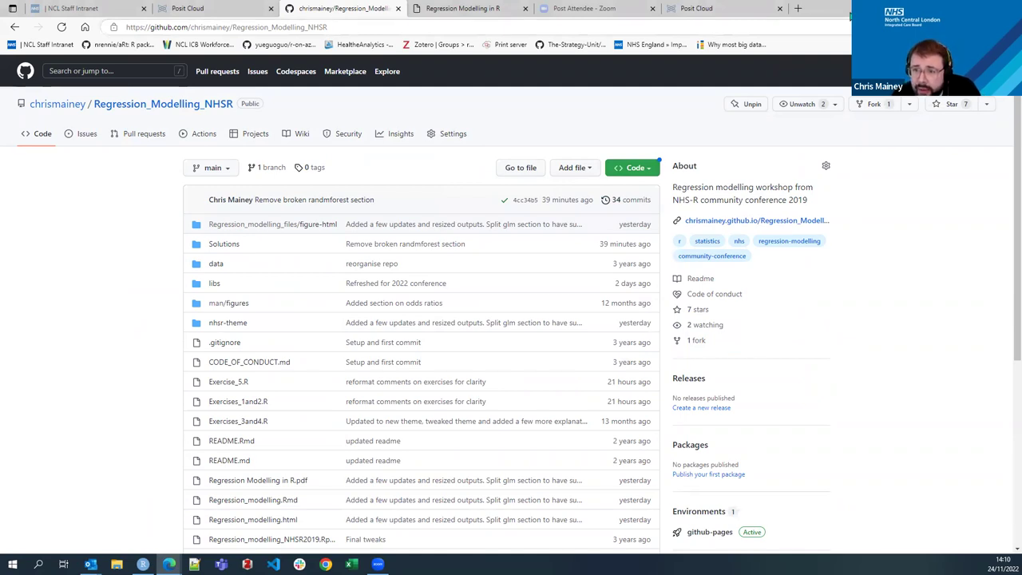
# Switch to Posit Cloud, open the Regression_Modelling_NHSR project shared with space members and collapse the navigation sidebar.
pyautogui.click(732, 17)
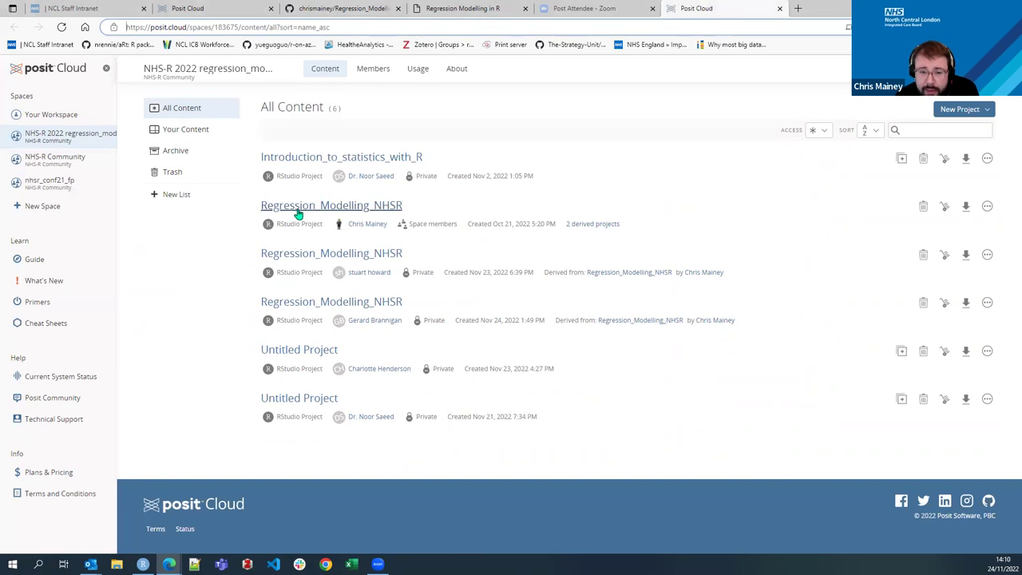
pyautogui.click(347, 206)
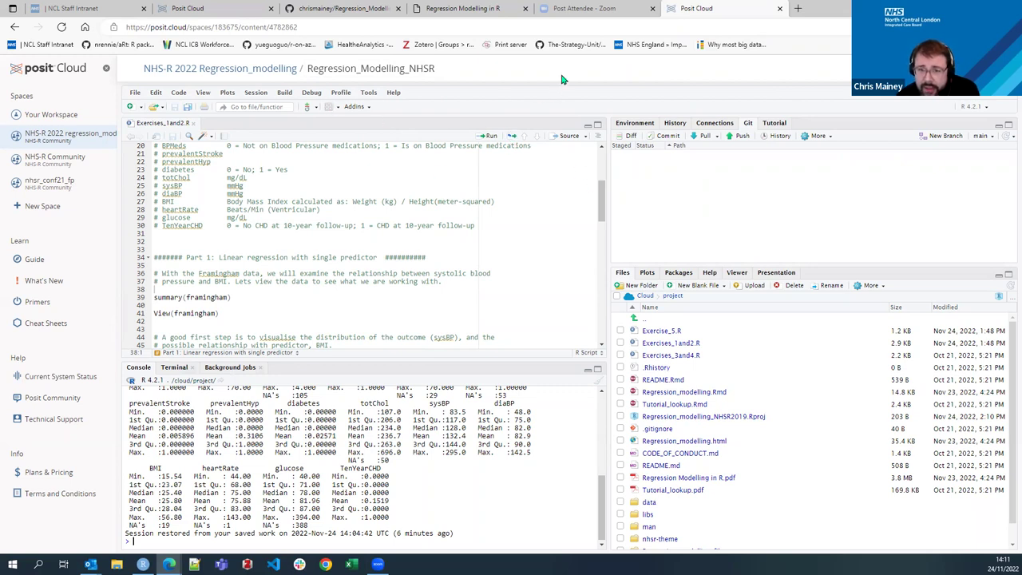
pyautogui.click(106, 71)
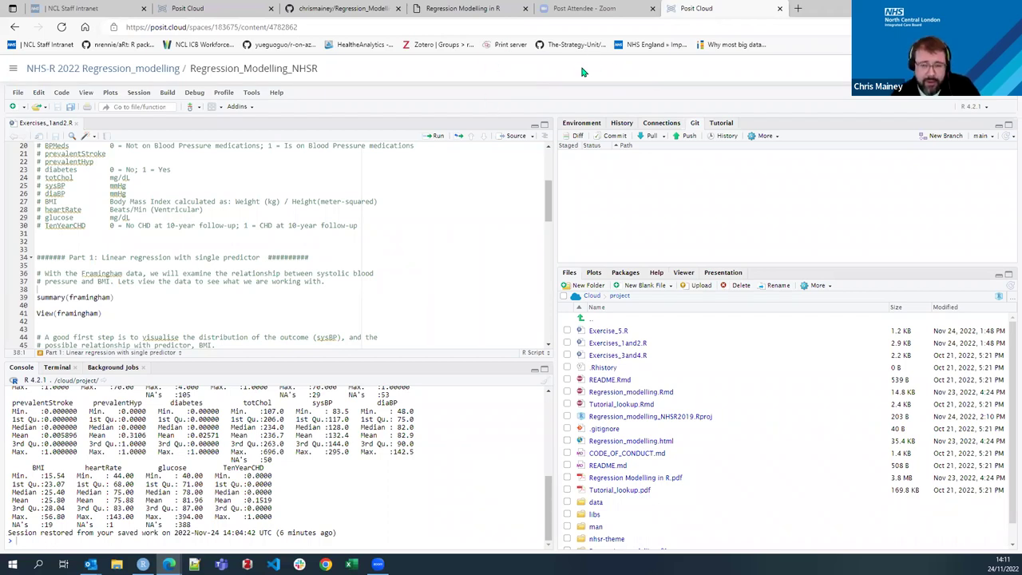
pyautogui.press('F11')
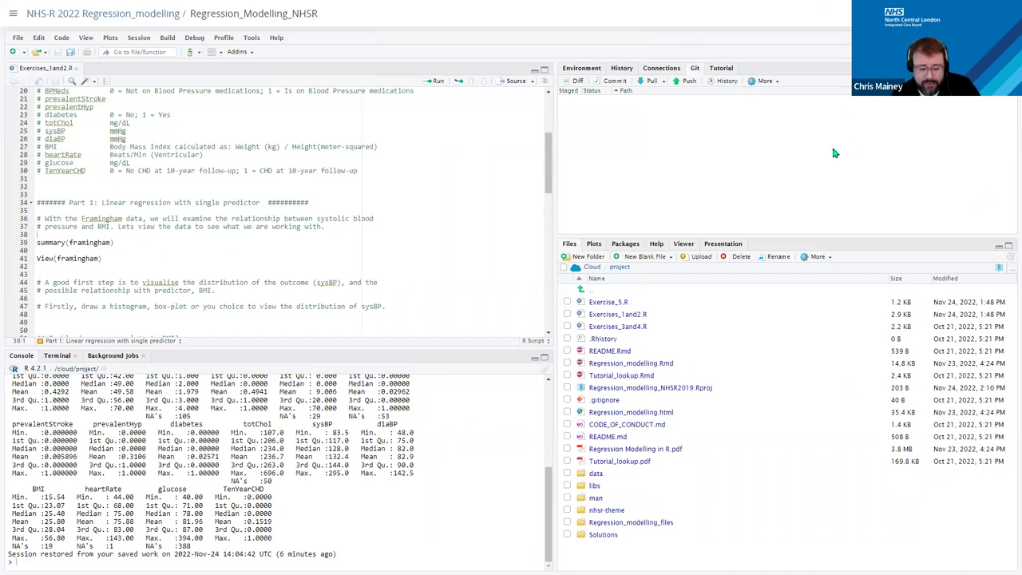
pyautogui.press('F11')
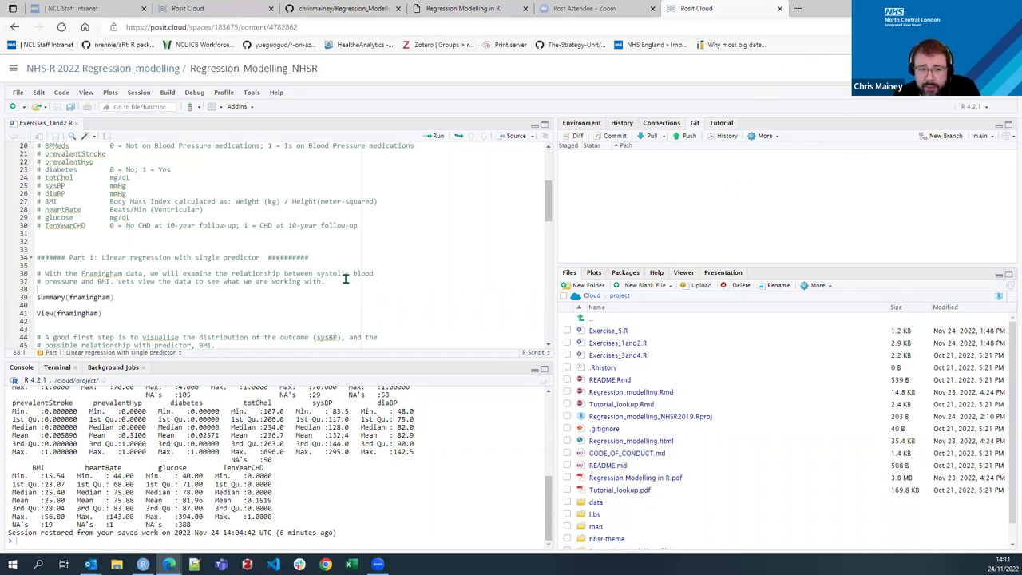
# Look over the beginning of Exercises_1and2.R and the project files, and resume the project from sleep.
pyautogui.scroll(7, 472, 322)
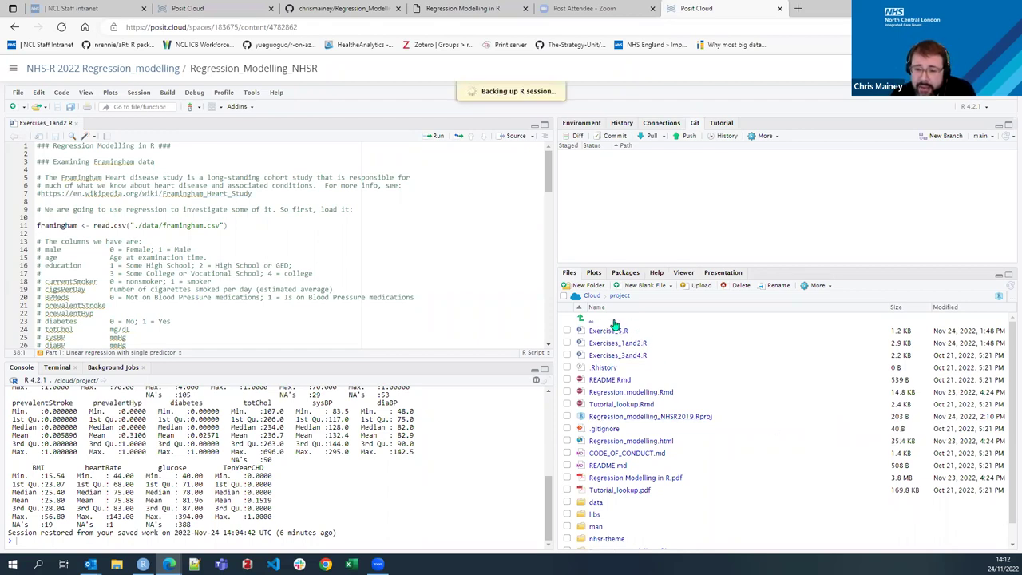
pyautogui.scroll(-1, 628, 372)
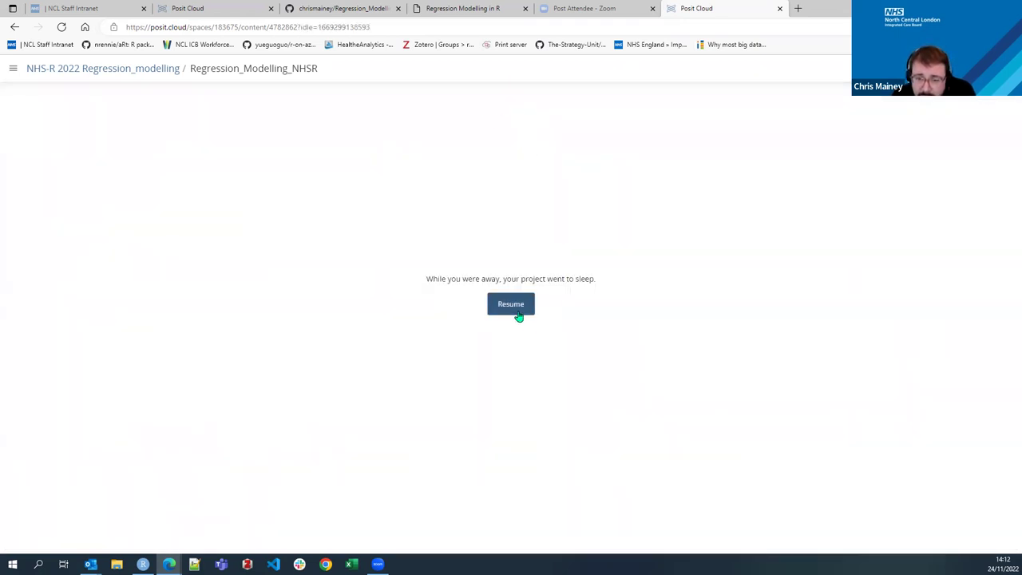
pyautogui.click(511, 308)
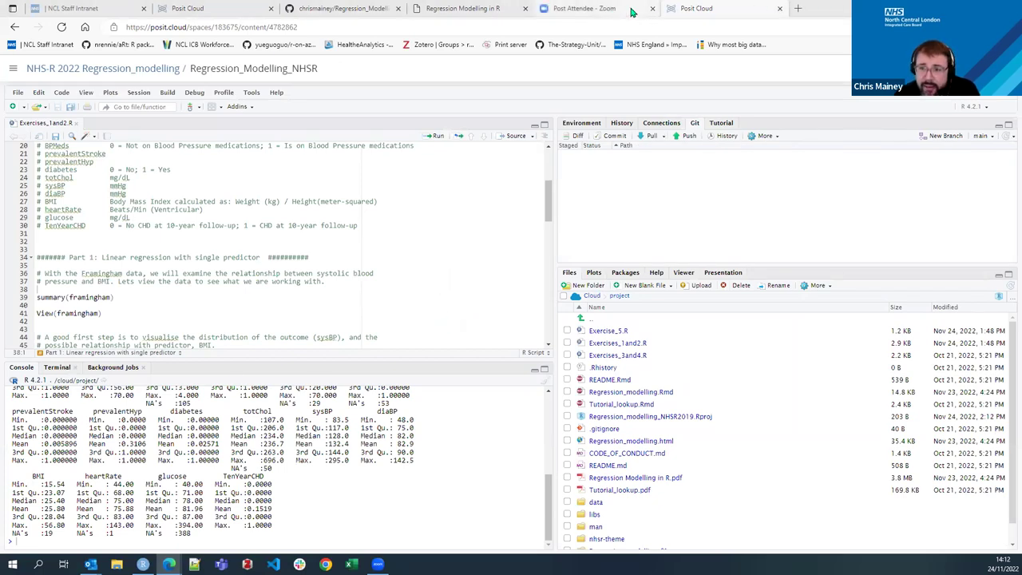
# Close the Post Attendee - Zoom and NCL Staff Intranet browser tabs and switch to the Regression_Modelling_NHSR repository on GitHub.
pyautogui.click(631, 12)
pyautogui.click(653, 8)
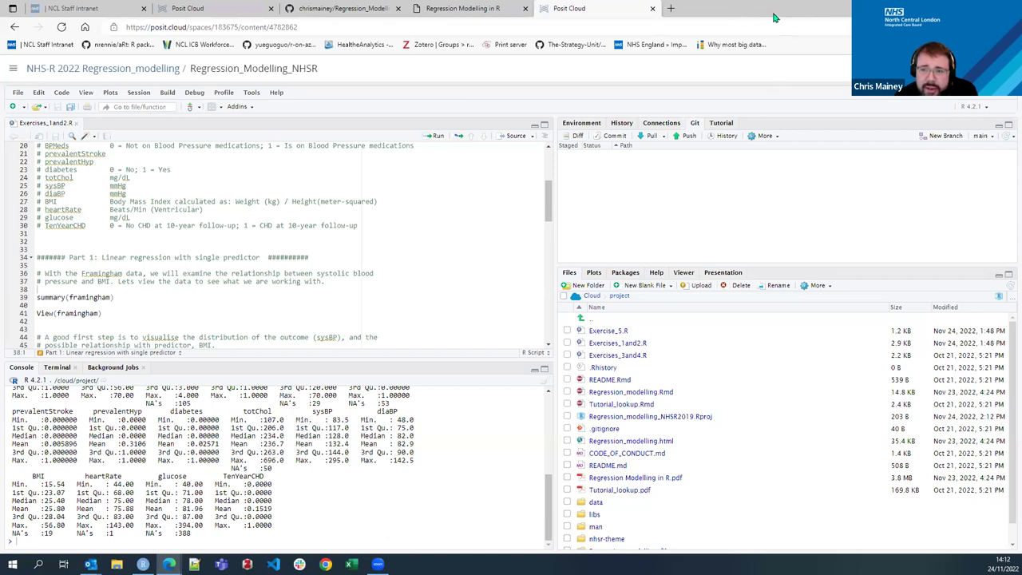
pyautogui.click(191, 8)
pyautogui.click(72, 8)
pyautogui.click(190, 7)
pyautogui.click(144, 8)
pyautogui.click(209, 8)
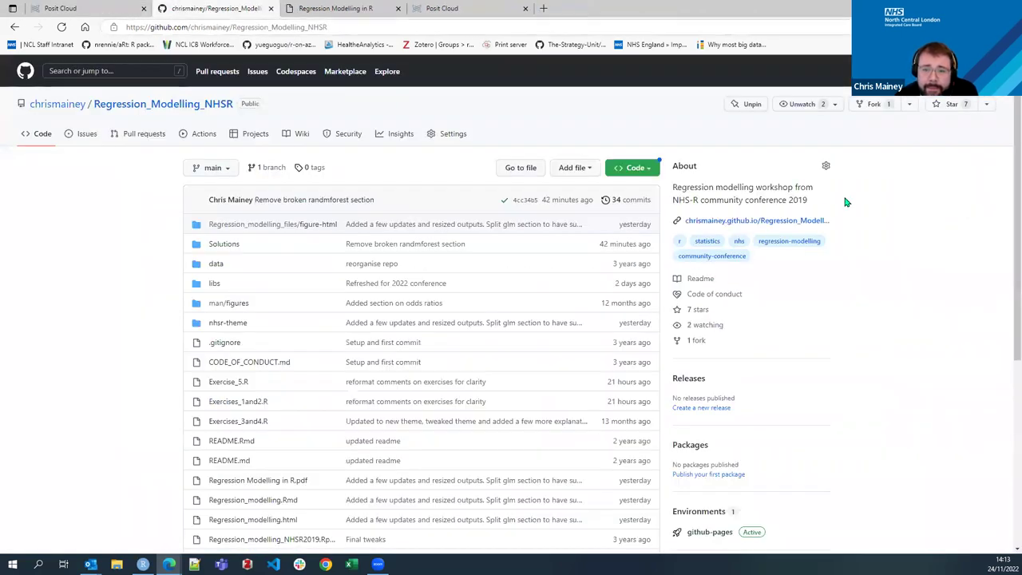
# Open the Regression Modelling in R slides from the repository's website link and show them in full screen.
pyautogui.click(798, 222)
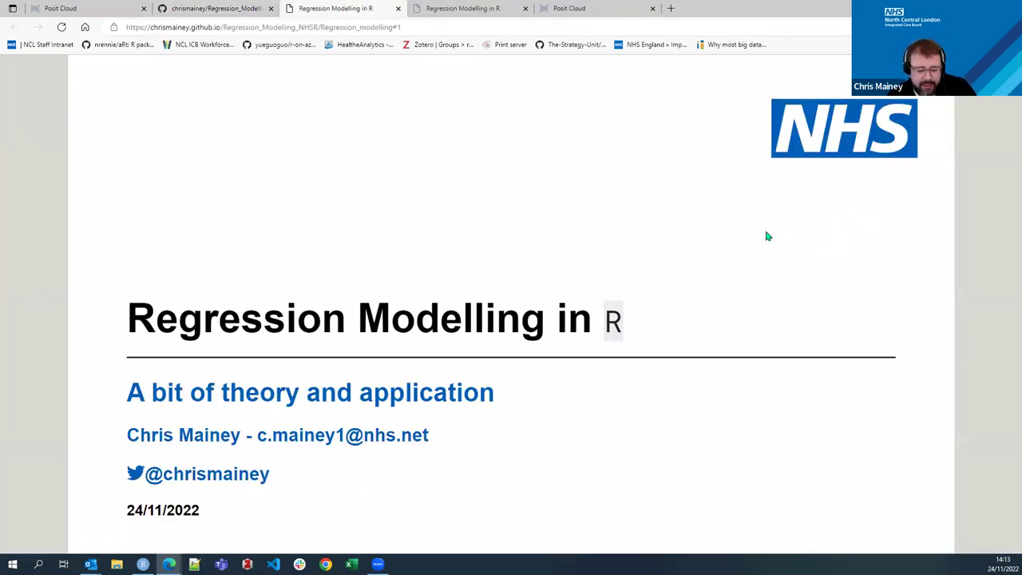
pyautogui.press('F11')
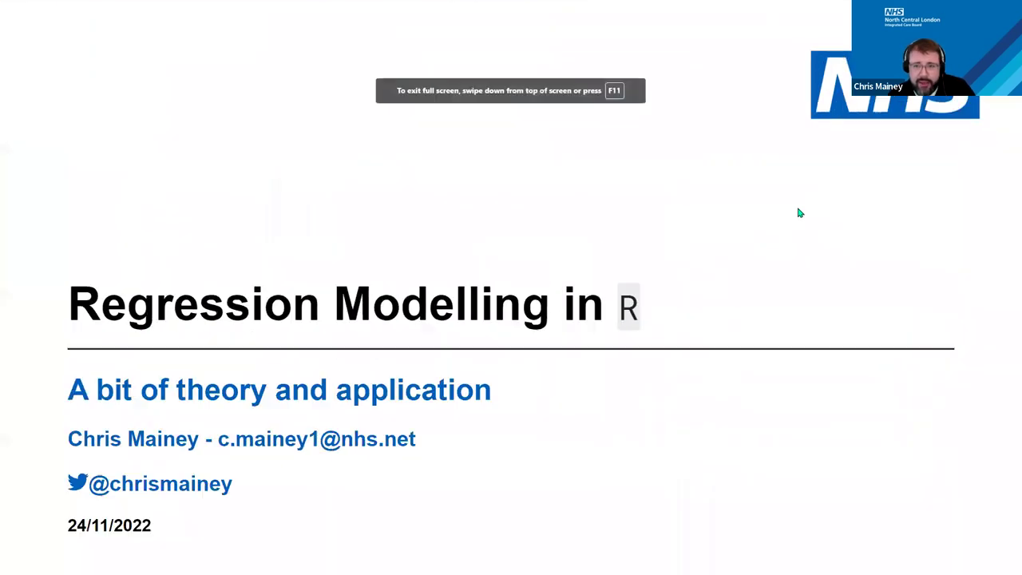
pyautogui.moveTo(718, 3)
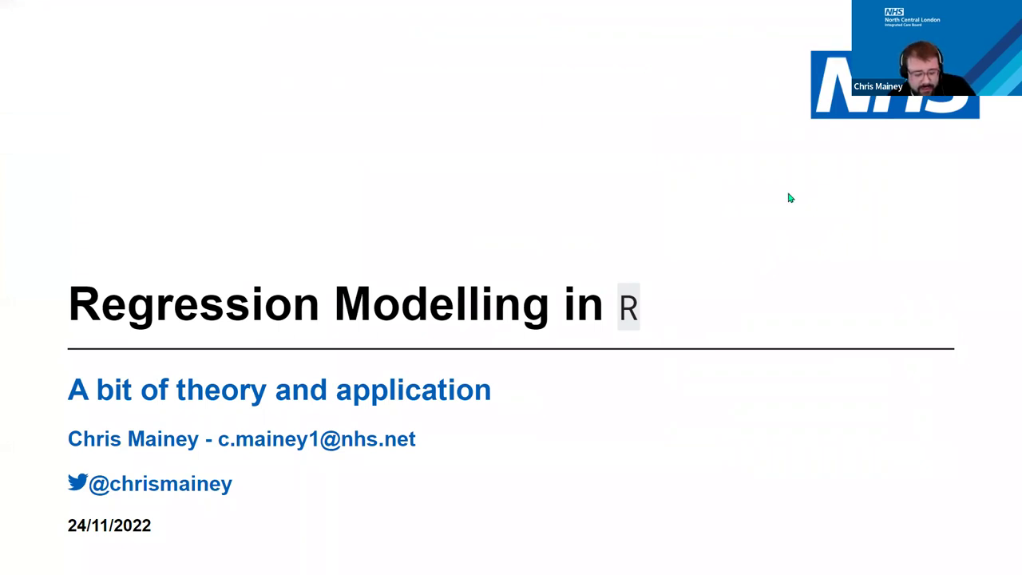
pyautogui.press('F11')
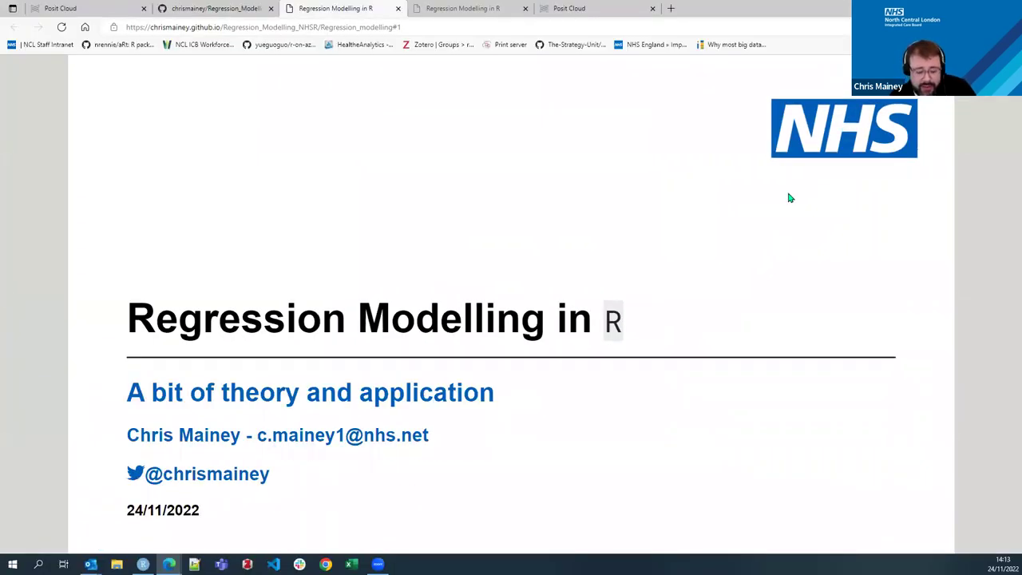
pyautogui.press('F11')
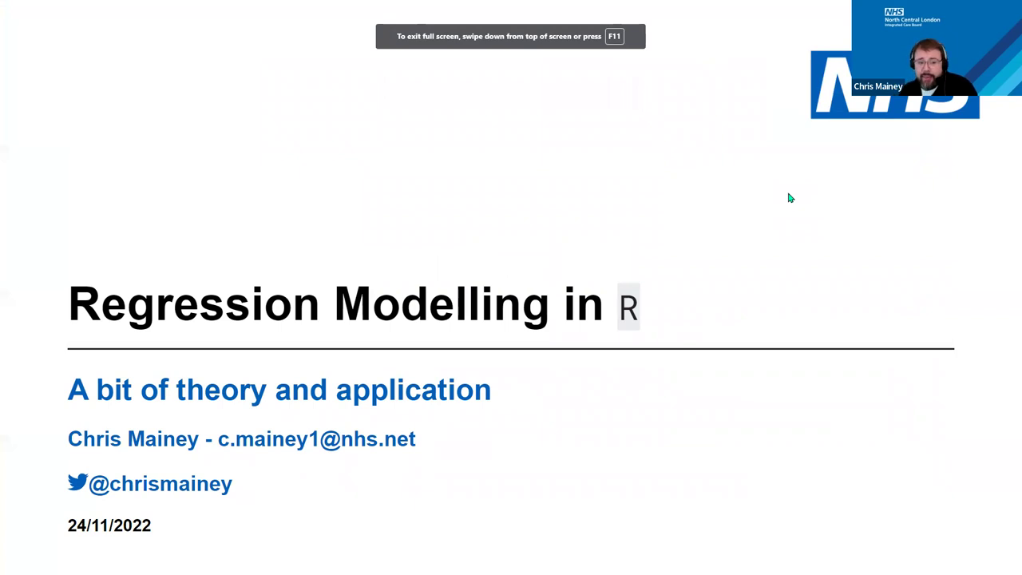
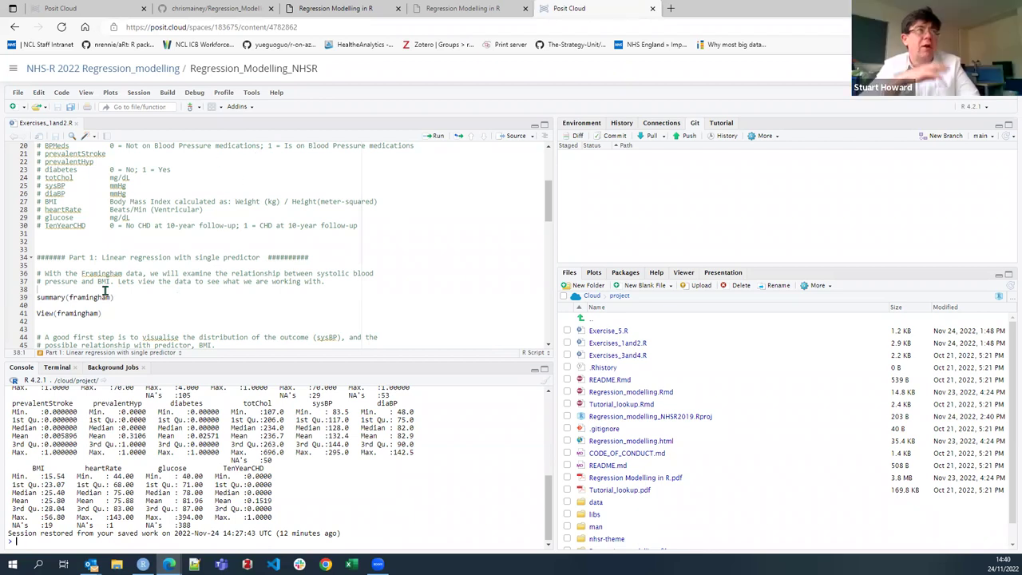
# Look through Exercises_1and2.R from the Framingham introduction to the final model-building questions and return to the start of the script.
pyautogui.scroll(6, 144, 291)
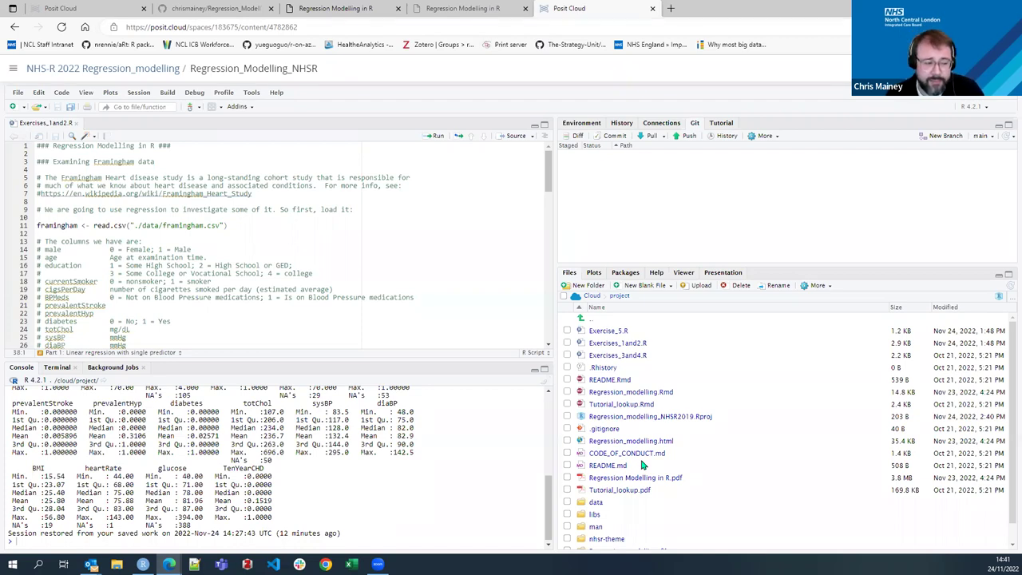
pyautogui.click(287, 256)
pyautogui.click(280, 226)
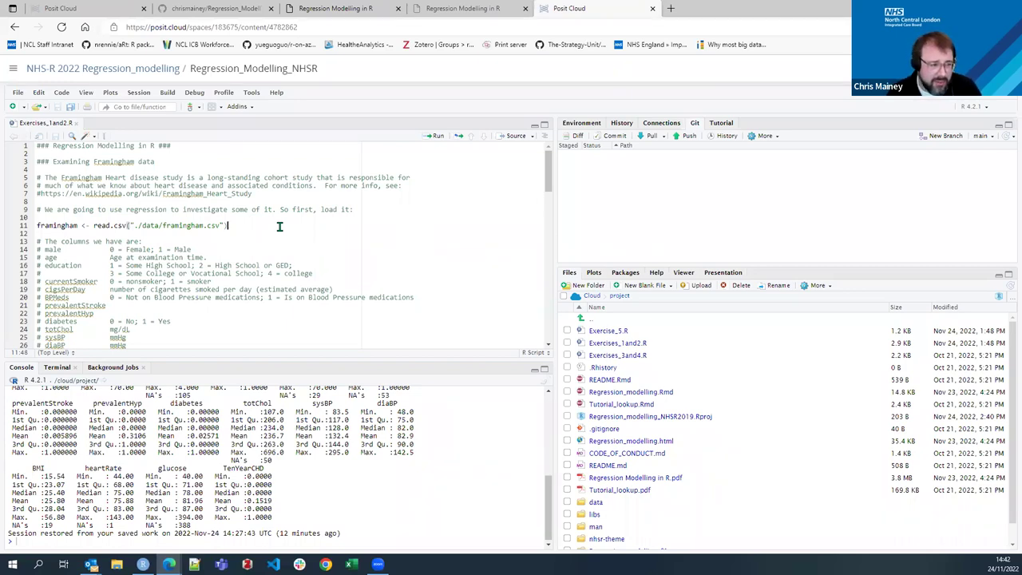
pyautogui.click(280, 227)
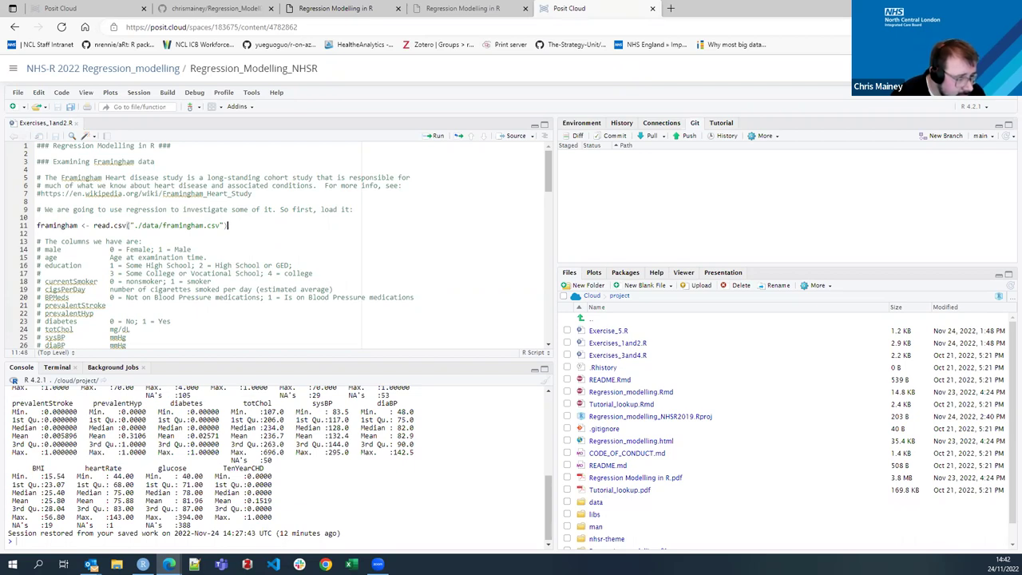
pyautogui.press('Down')
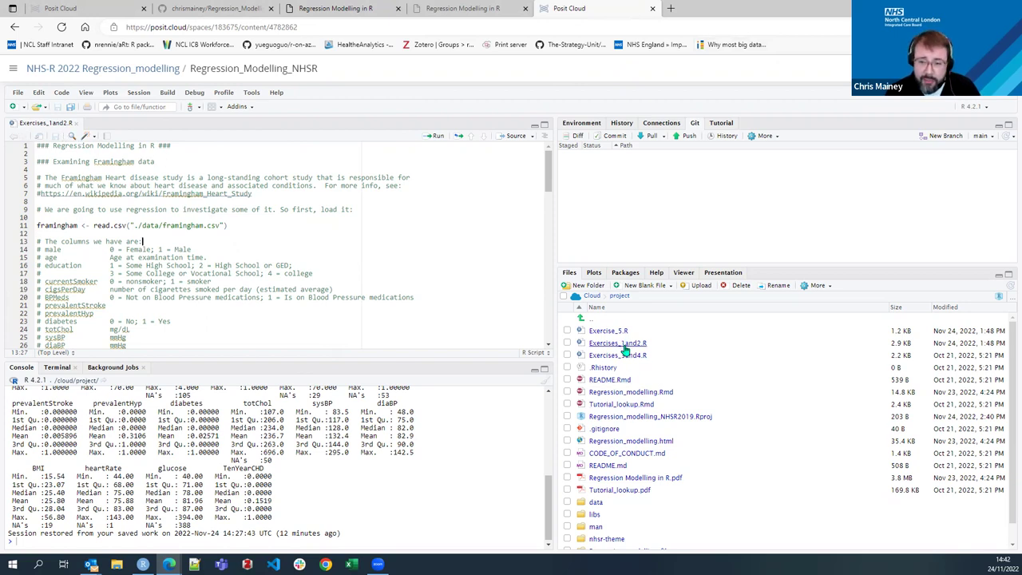
pyautogui.scroll(-4, 239, 216)
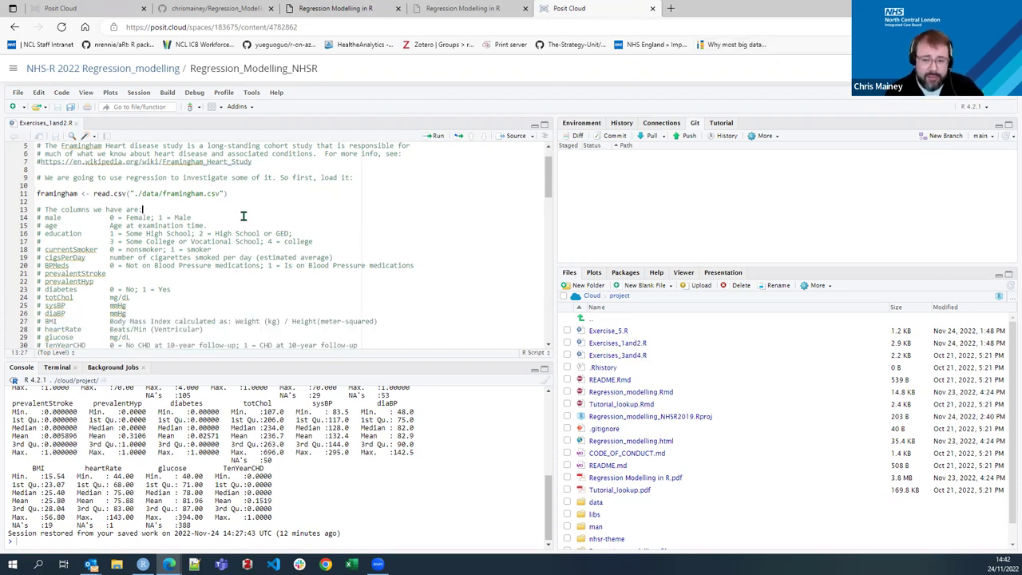
pyautogui.scroll(4, 169, 210)
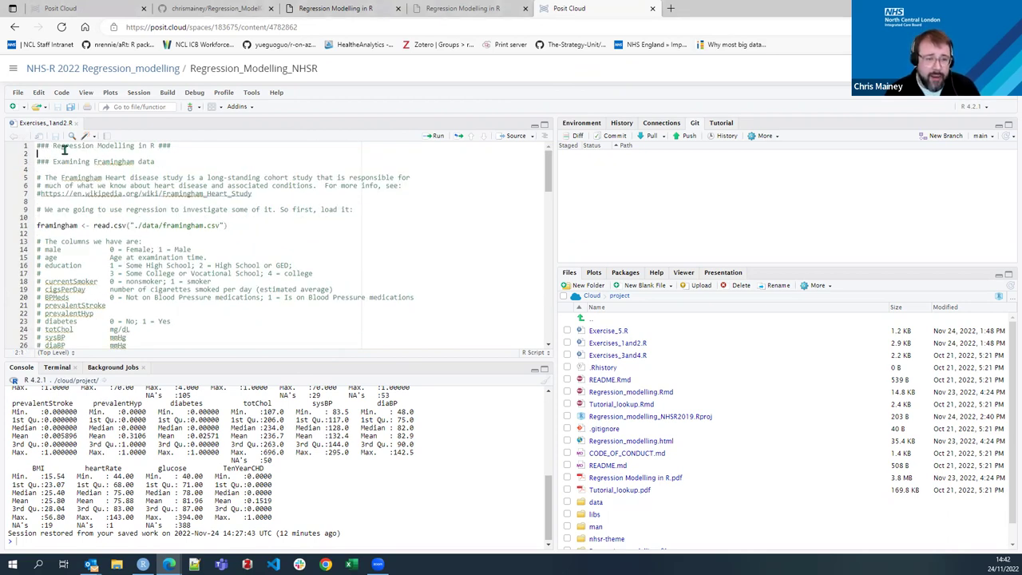
pyautogui.click(39, 147)
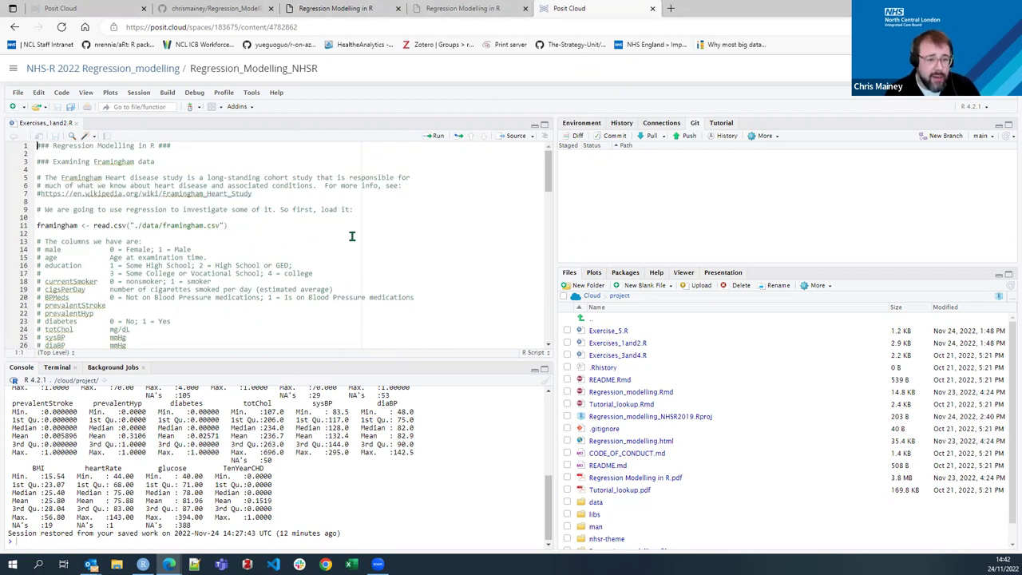
pyautogui.scroll(-2, 360, 244)
pyautogui.scroll(-15, 360, 245)
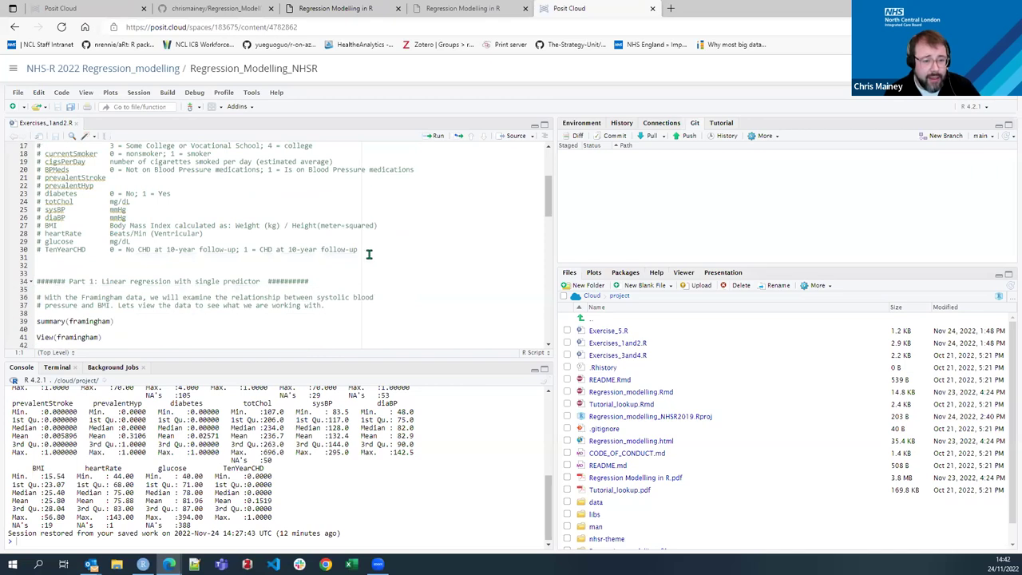
pyautogui.scroll(-3, 374, 240)
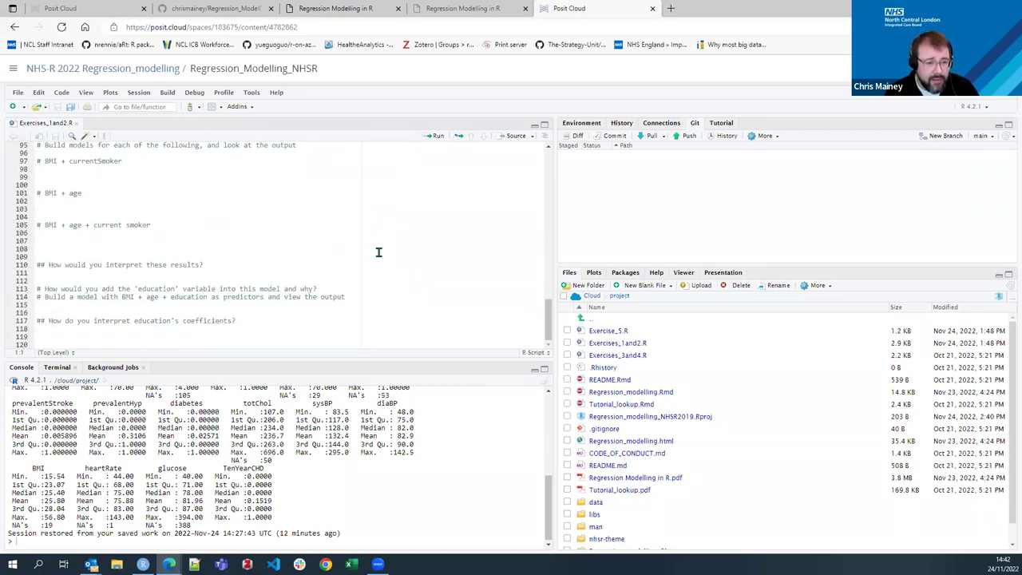
pyautogui.scroll(-1, 571, 321)
pyautogui.moveTo(551, 320); pyautogui.dragTo(550, 156)
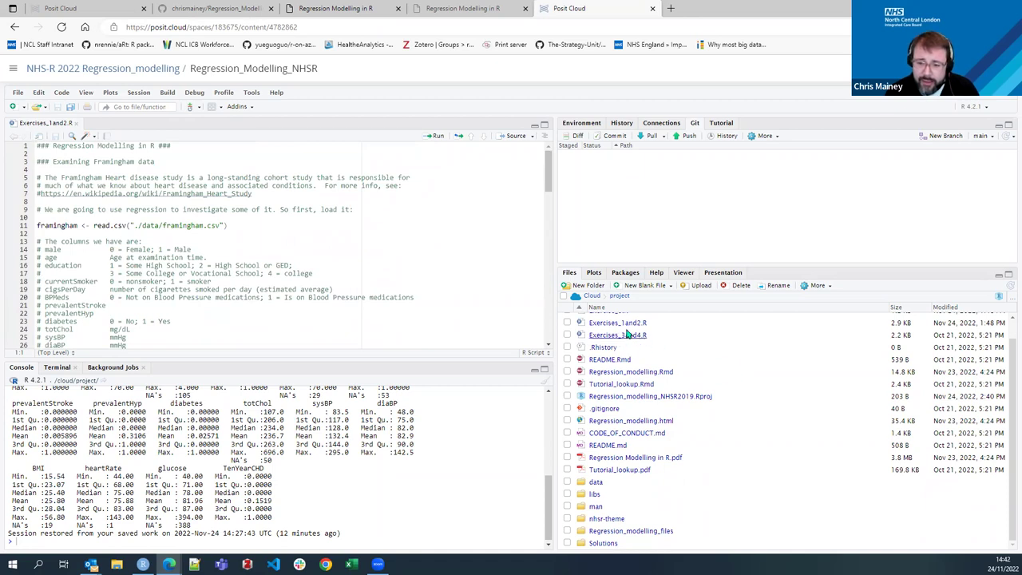
# Read the opening comments of Exercises_1and2.R about the Framingham heart study and loading its data.
pyautogui.click(313, 177)
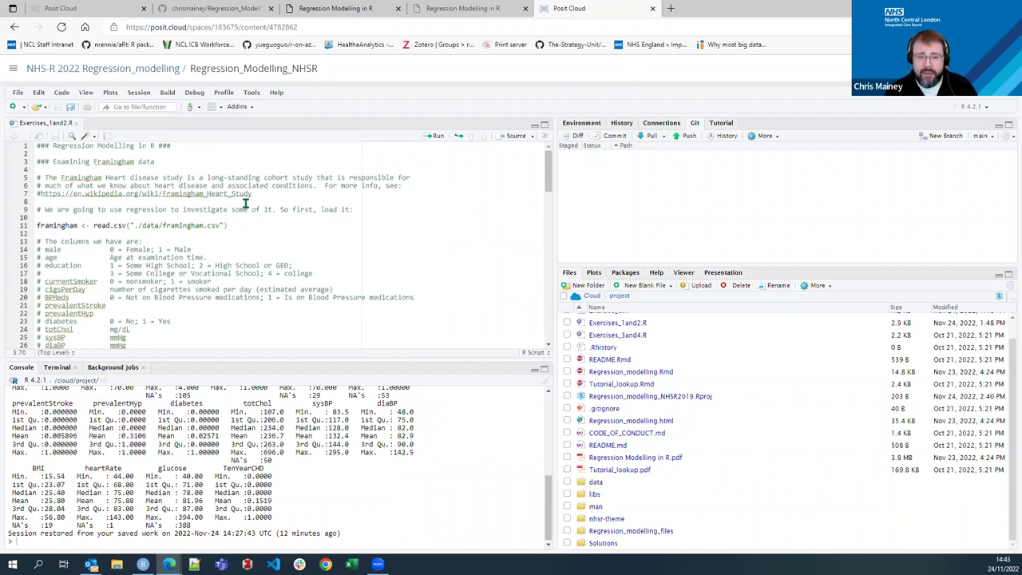
pyautogui.click(295, 195)
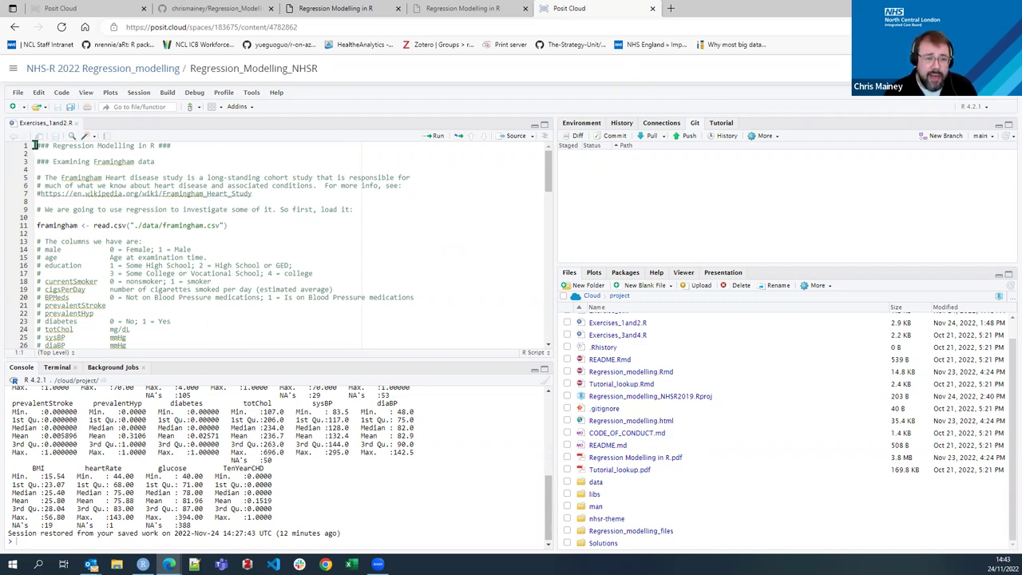
pyautogui.moveTo(35, 146); pyautogui.dragTo(313, 333)
pyautogui.press('Right')
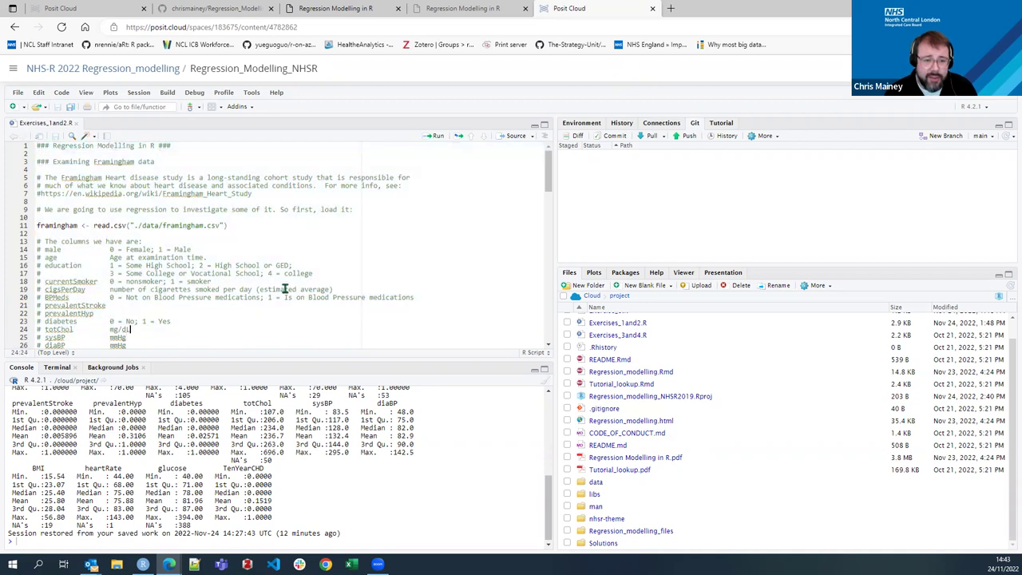
pyautogui.moveTo(69, 158); pyautogui.dragTo(225, 176)
pyautogui.click(224, 176)
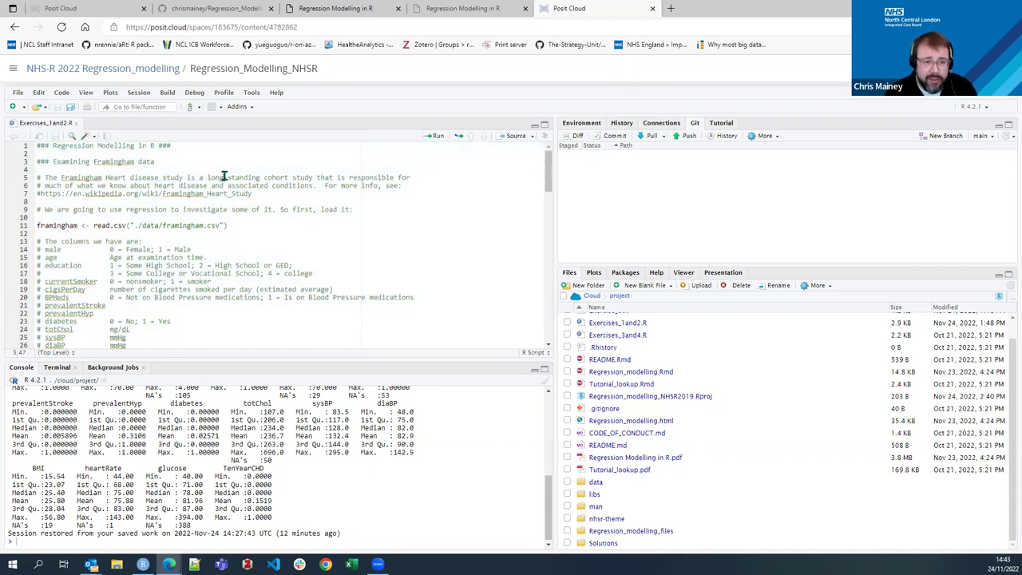
pyautogui.click(48, 209)
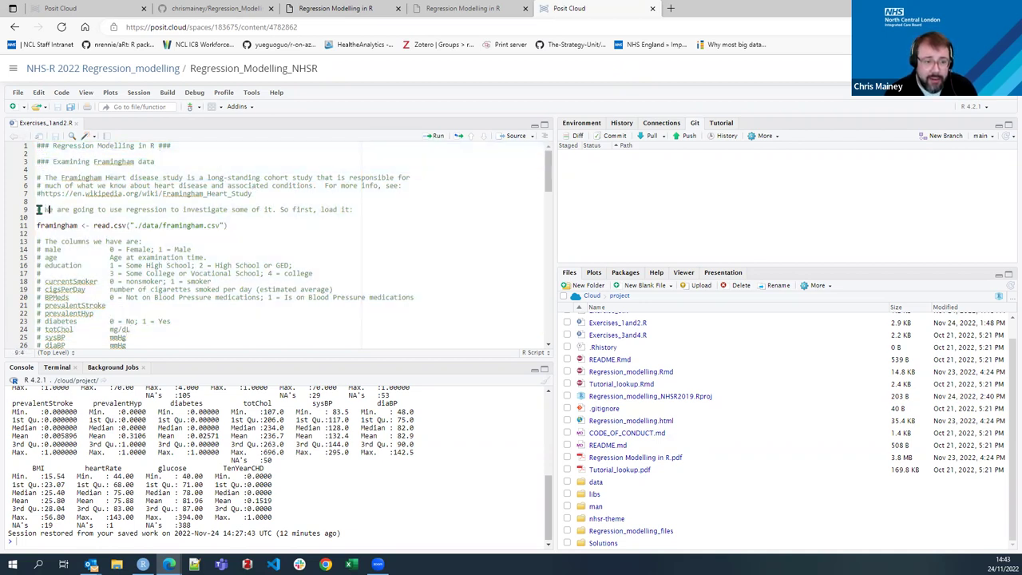
# Run the read.csv line that loads ./data/framingham.csv into framingham and show the loaded objects in the environment.
pyautogui.click(38, 227)
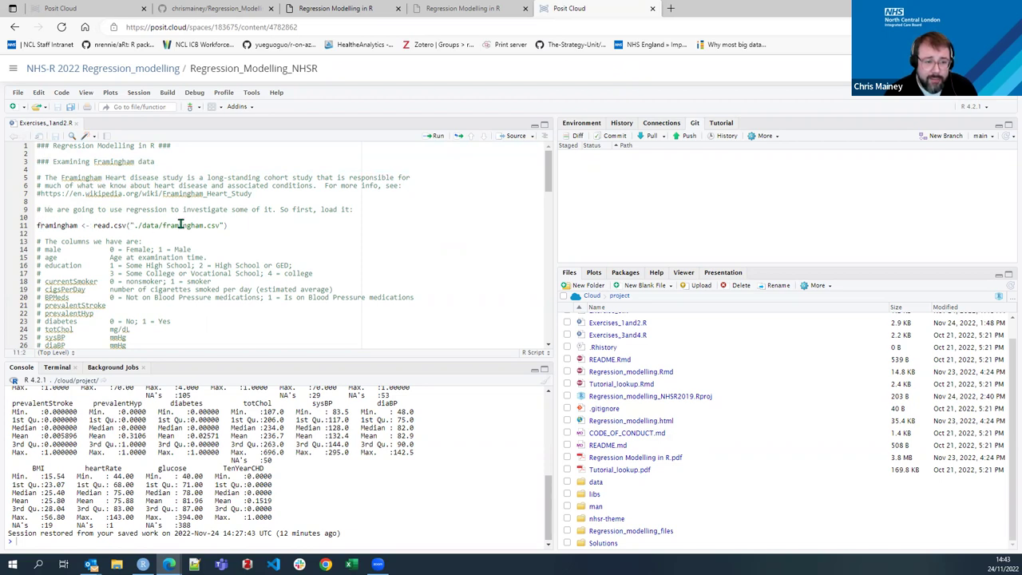
pyautogui.click(239, 226)
pyautogui.moveTo(39, 226); pyautogui.dragTo(90, 226)
pyautogui.click(90, 226)
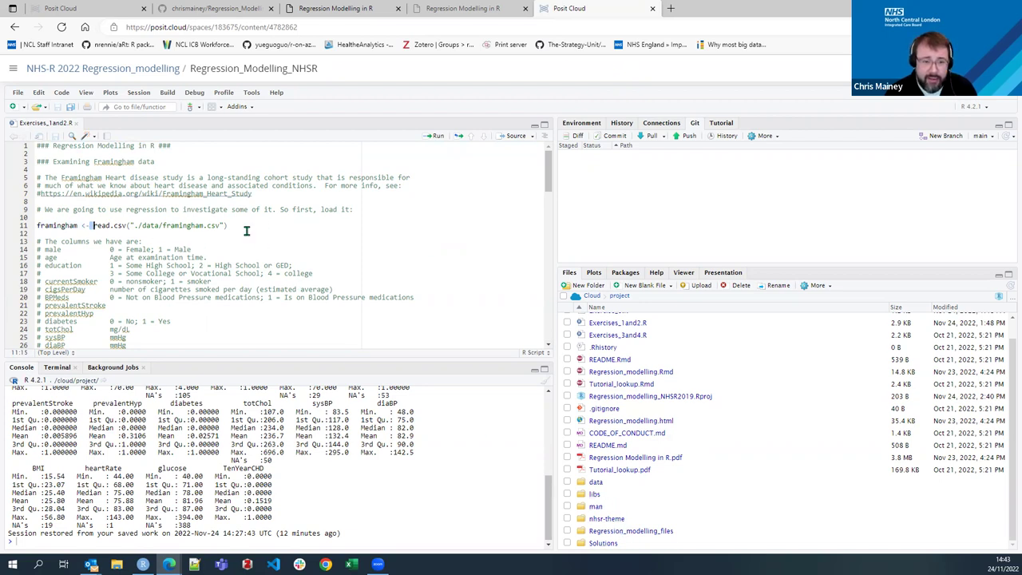
pyautogui.hotkey('ctrl', 'Return')
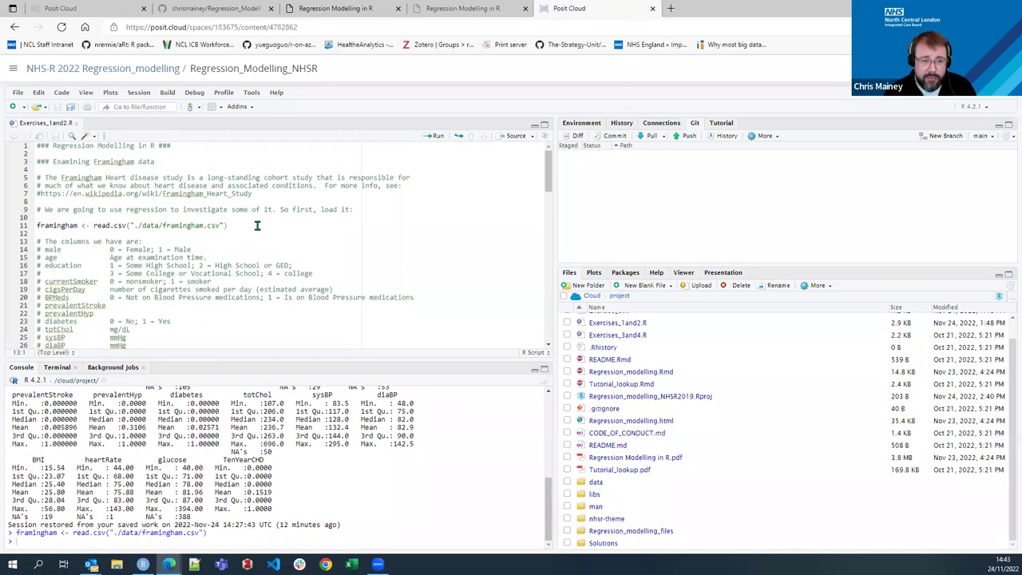
pyautogui.click(581, 124)
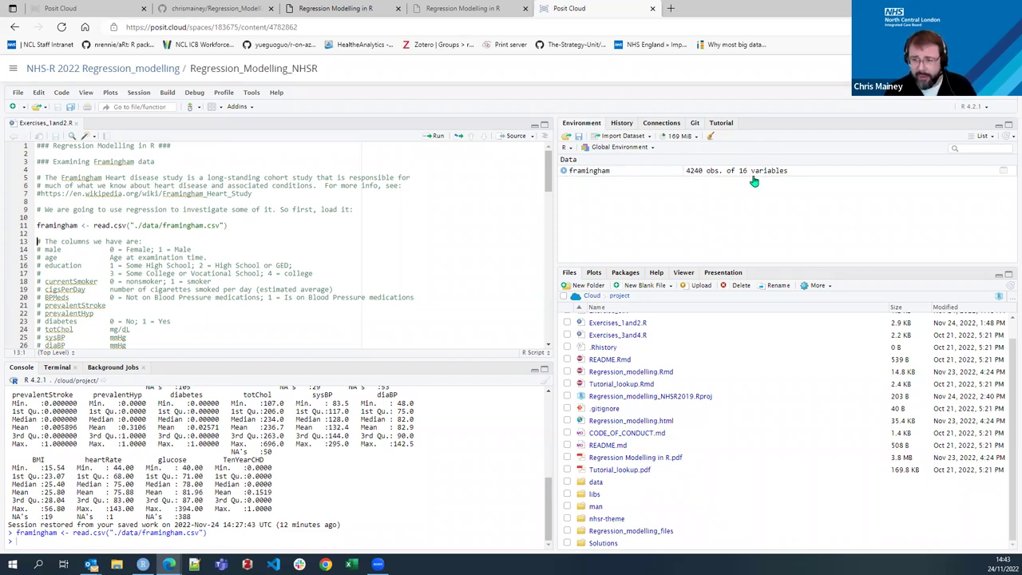
# Read the list of Framingham column descriptions in the script, highlighting the coding of male and the meaning of age.
pyautogui.scroll(-2, 223, 204)
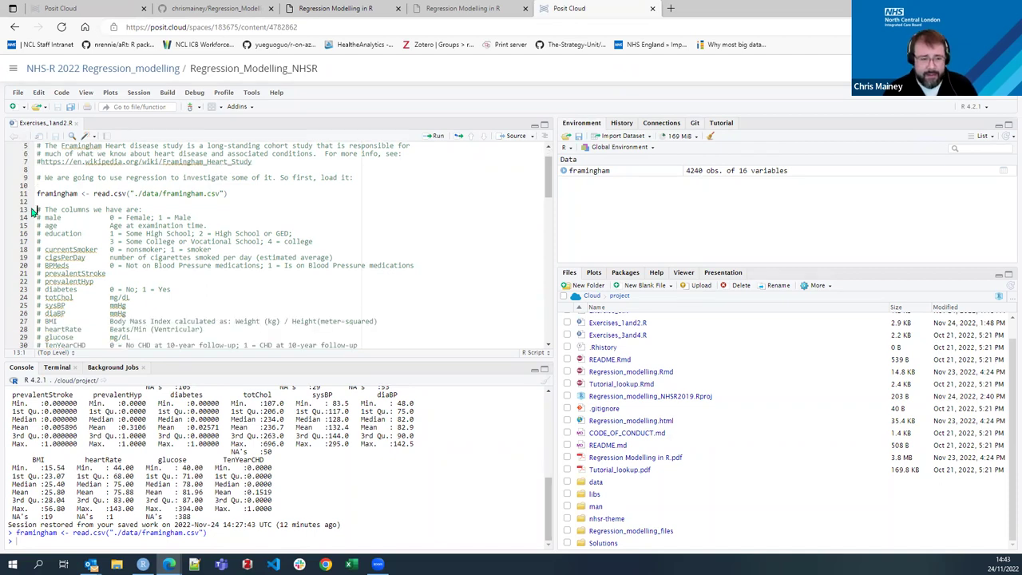
pyautogui.scroll(-3, 44, 208)
pyautogui.scroll(1, 72, 188)
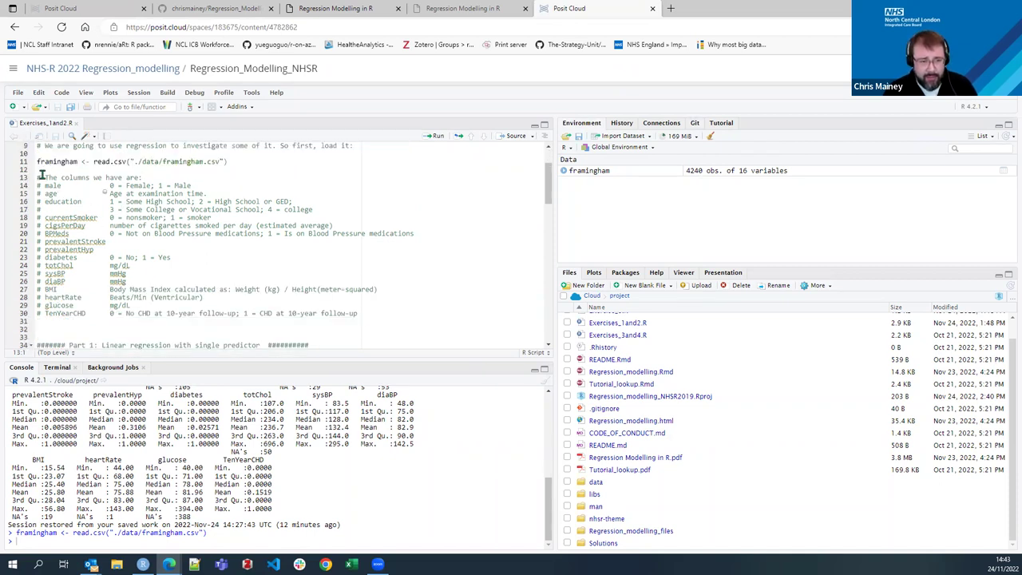
pyautogui.moveTo(36, 180); pyautogui.dragTo(379, 313)
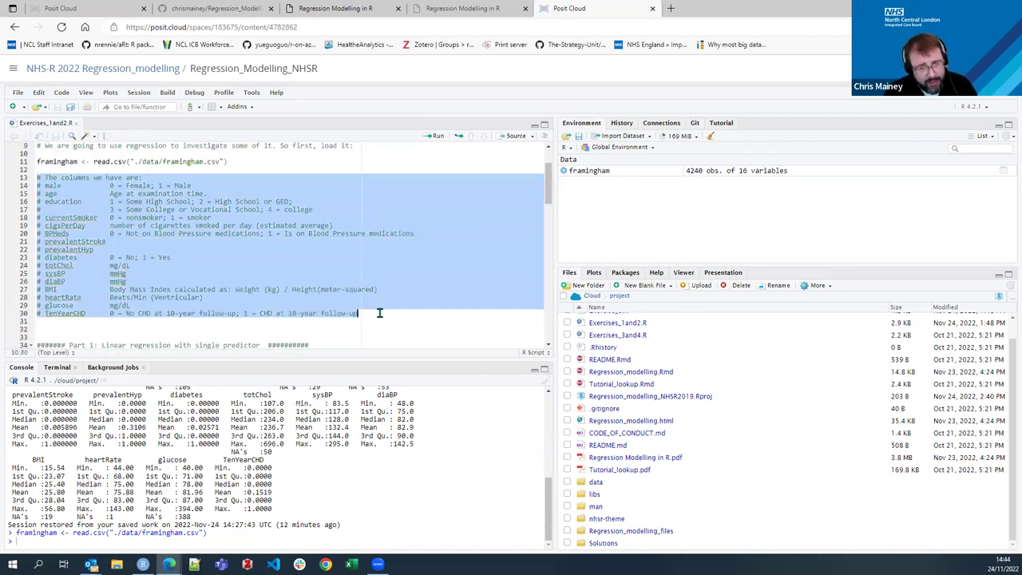
pyautogui.click(380, 313)
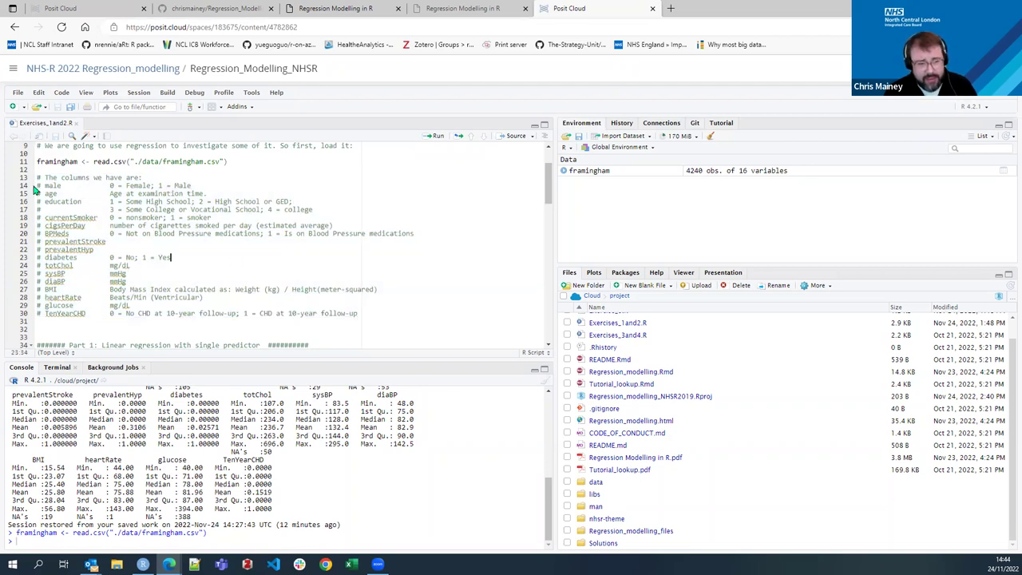
pyautogui.moveTo(36, 185); pyautogui.dragTo(86, 226)
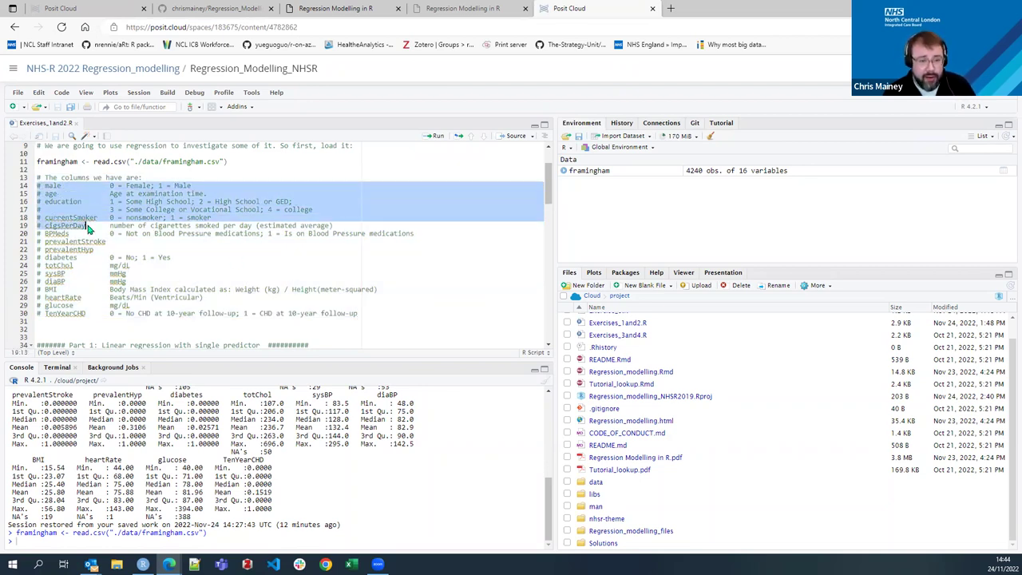
pyautogui.click(85, 226)
pyautogui.click(109, 186)
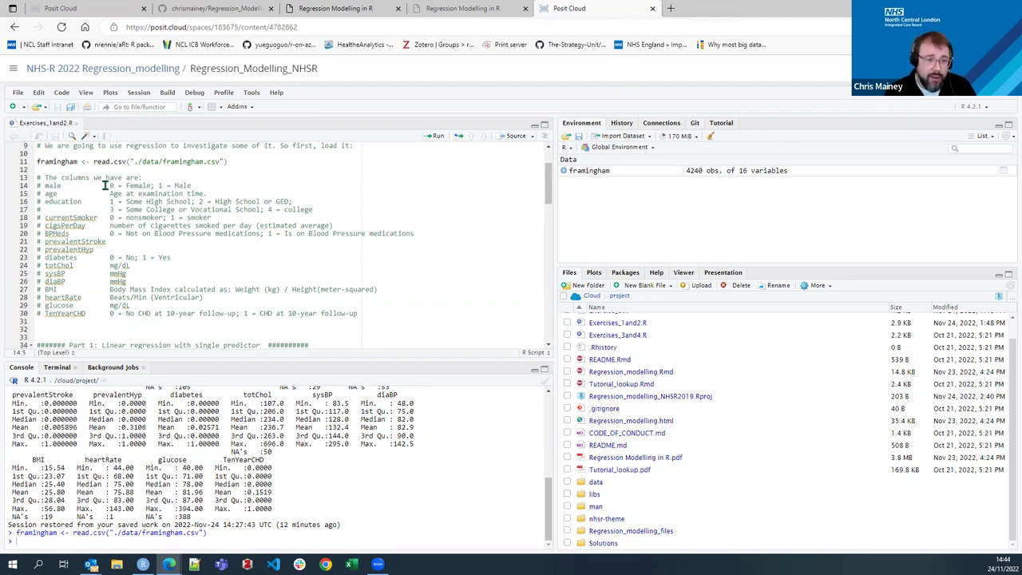
pyautogui.moveTo(111, 185); pyautogui.dragTo(192, 186)
pyautogui.click(157, 199)
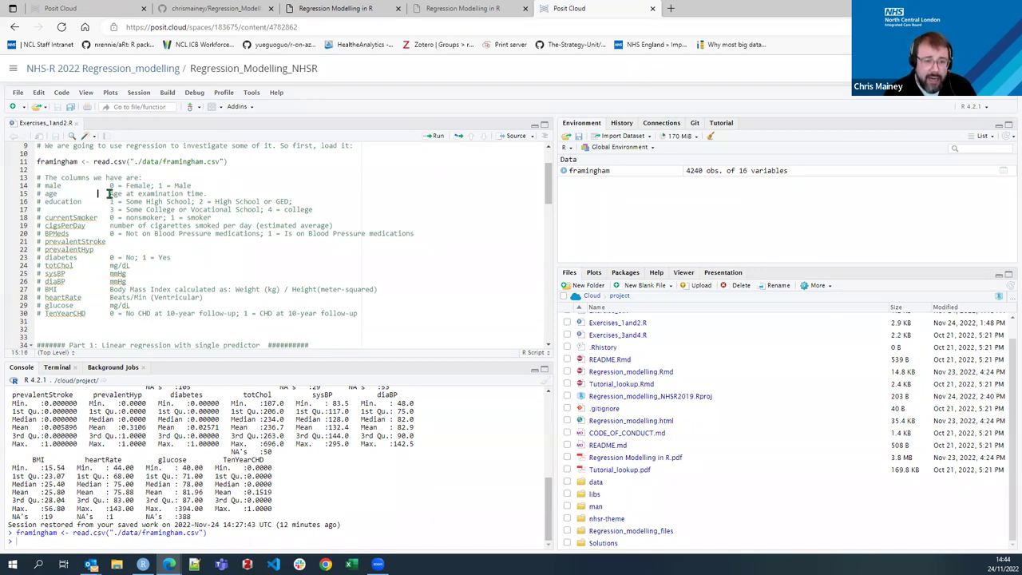
pyautogui.moveTo(111, 194); pyautogui.dragTo(208, 194)
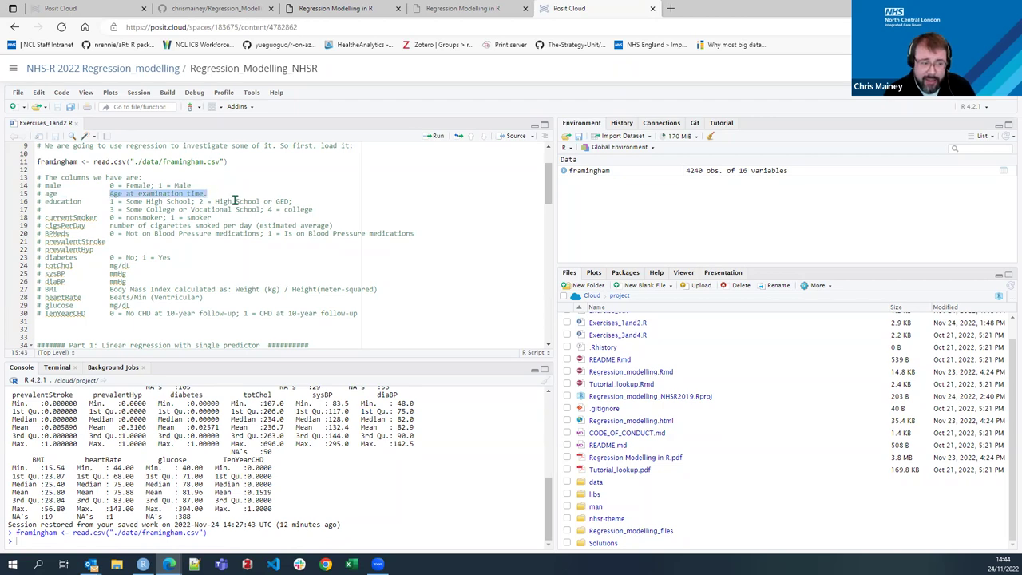
pyautogui.click(237, 201)
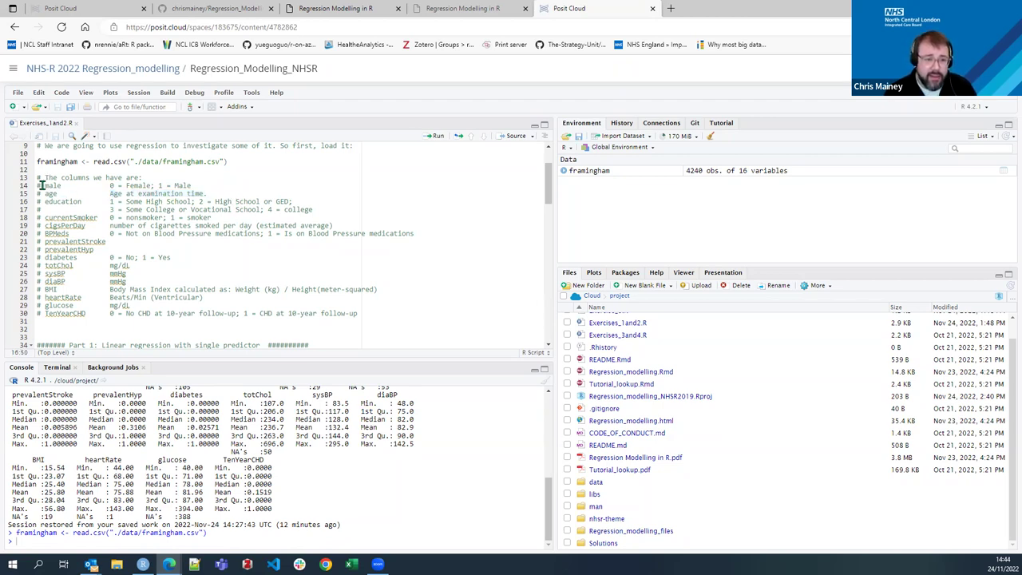
# Review the full column list again, pointing out the sysBP and TenYearCHD variables.
pyautogui.moveTo(38, 177); pyautogui.dragTo(373, 311)
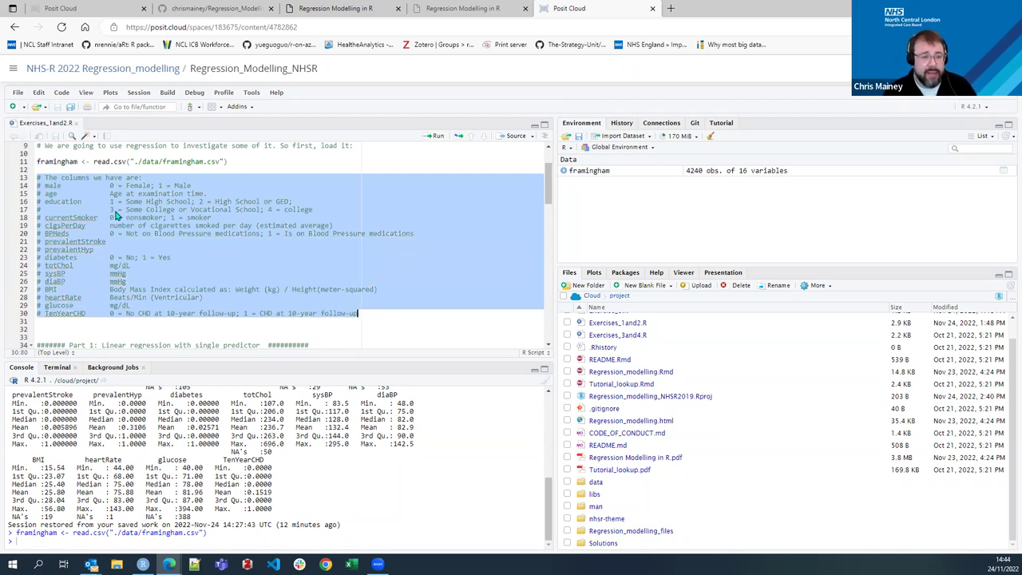
pyautogui.scroll(-1, 128, 217)
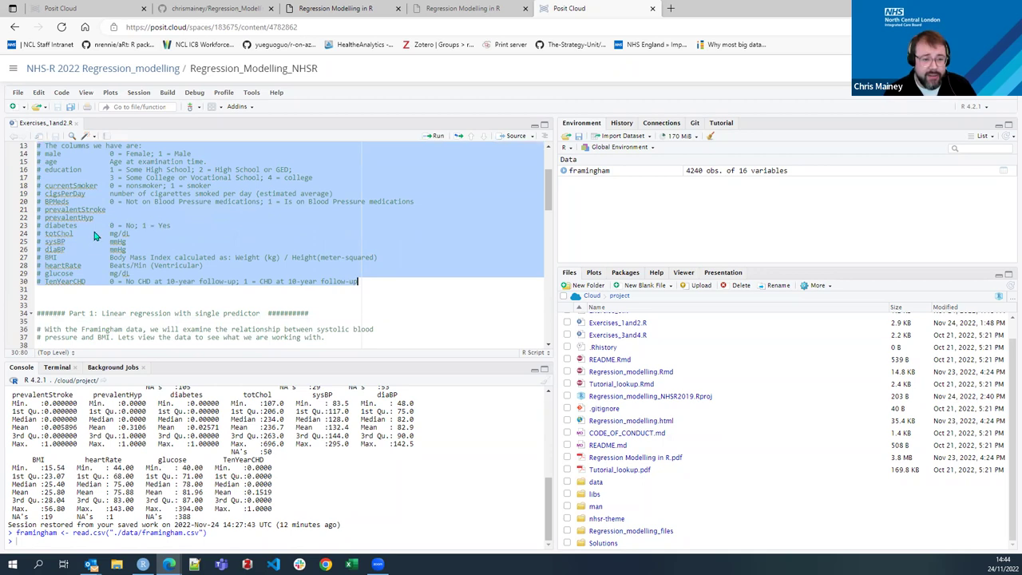
pyautogui.click(109, 241)
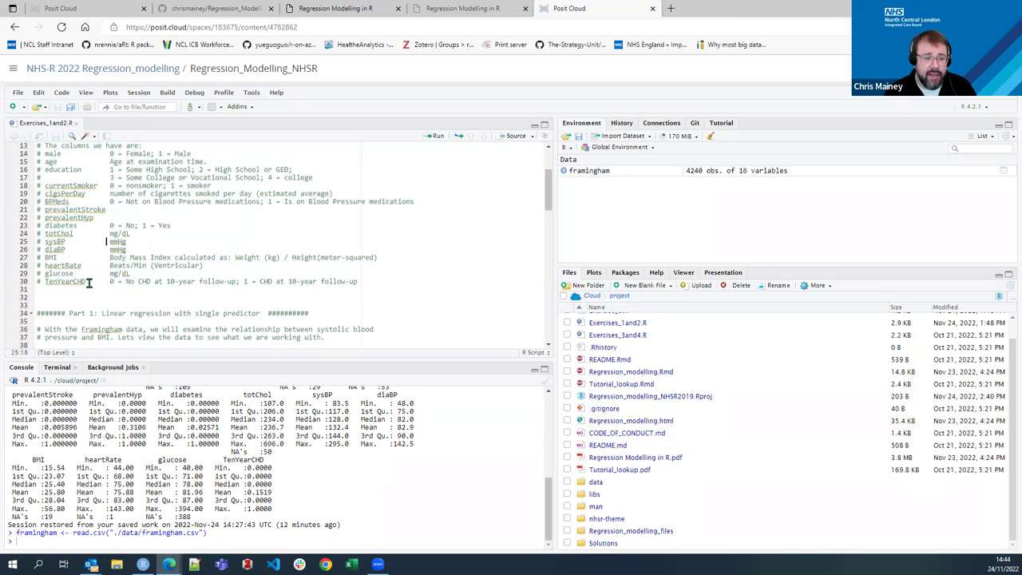
pyautogui.click(60, 282)
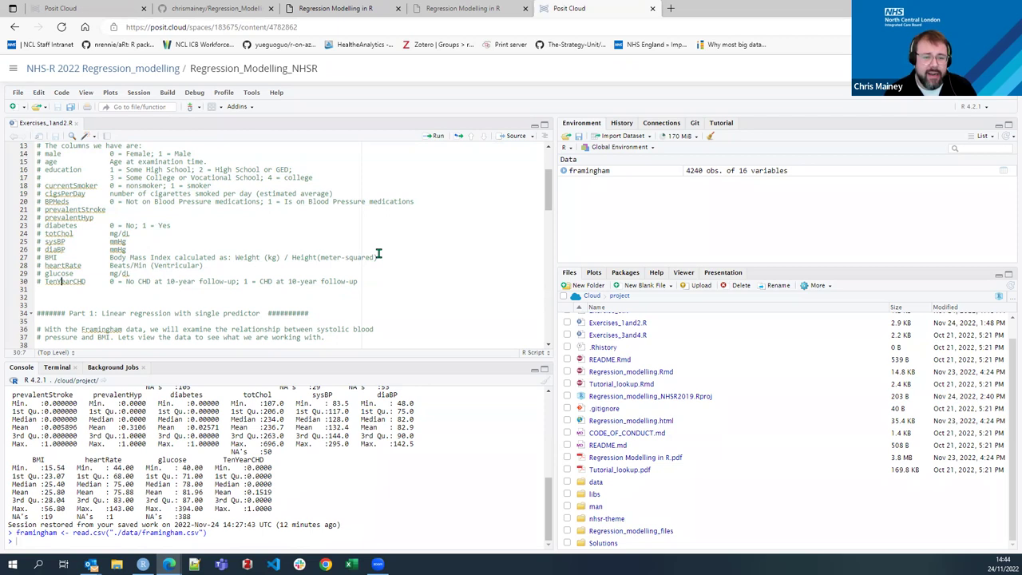
# Read the Part 1 introduction on linear regression with a single predictor, covering systolic blood pressure and BMI.
pyautogui.scroll(-4, 379, 254)
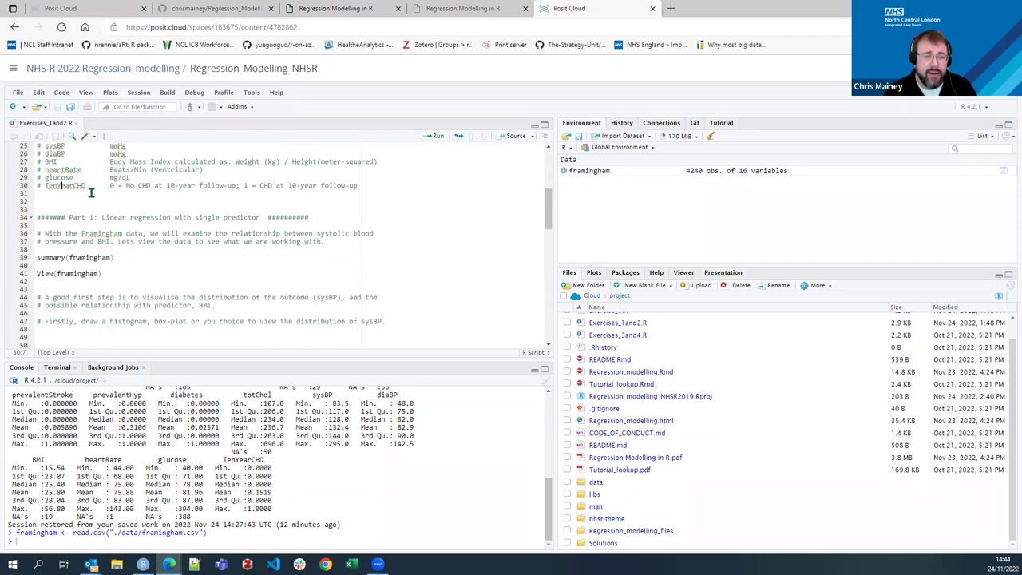
pyautogui.moveTo(37, 217); pyautogui.dragTo(337, 258)
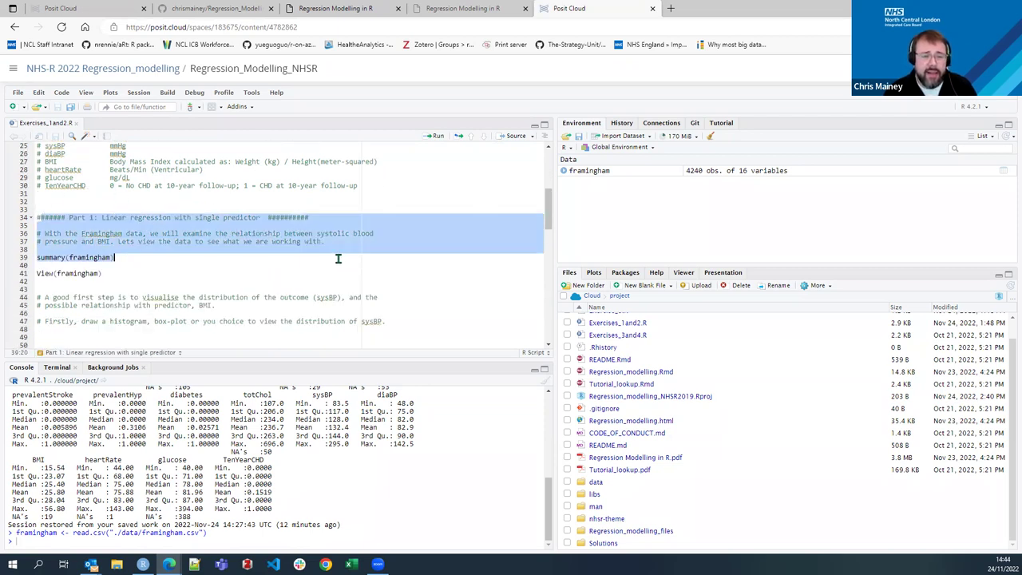
pyautogui.click(379, 269)
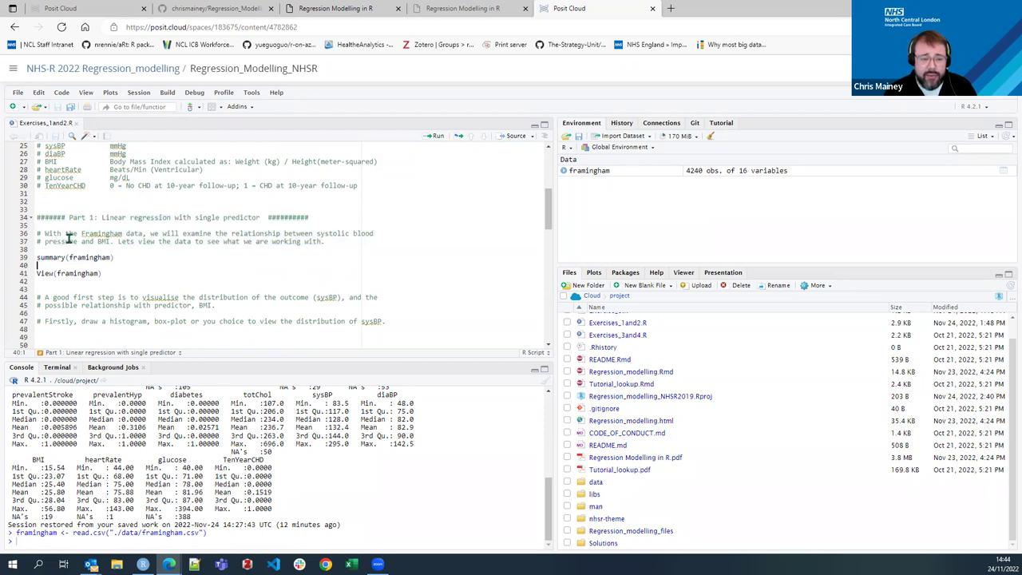
pyautogui.click(128, 233)
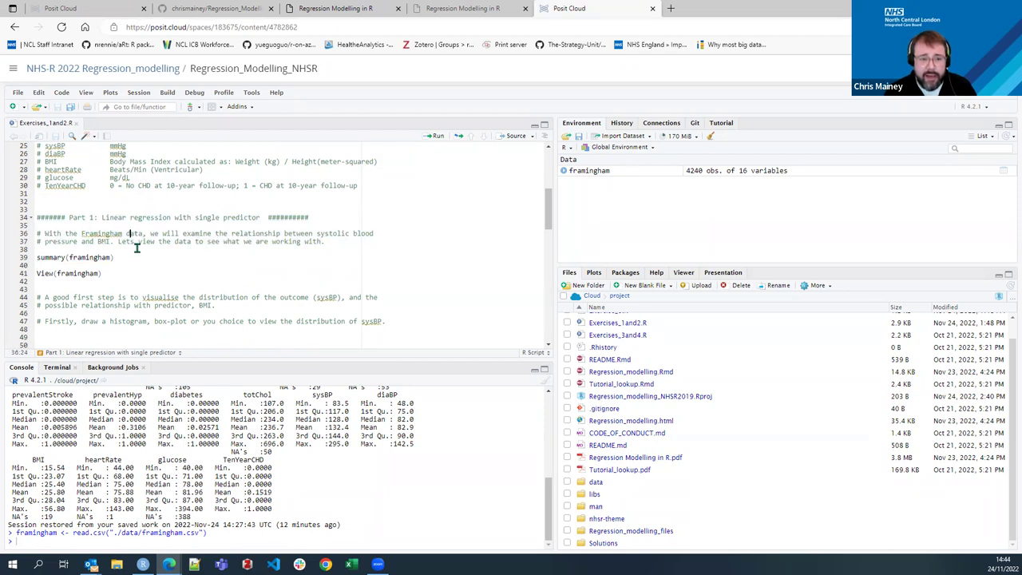
pyautogui.click(173, 287)
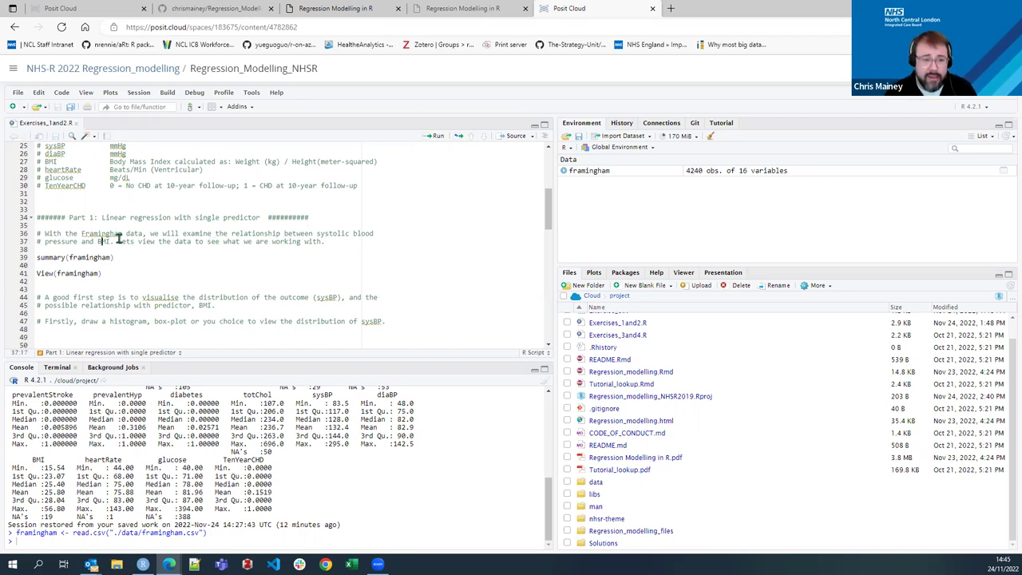
pyautogui.scroll(-2, 119, 238)
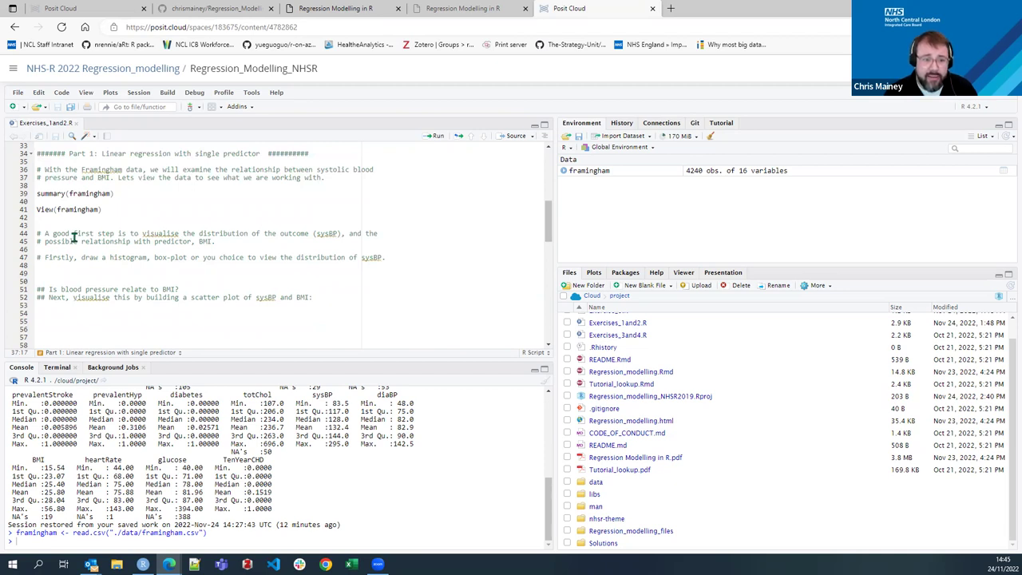
pyautogui.click(44, 170)
pyautogui.moveTo(45, 169); pyautogui.dragTo(322, 179)
pyautogui.click(327, 179)
# Run summary(framingham) and enlarge the console to show the summary statistics of all columns.
pyautogui.click(83, 194)
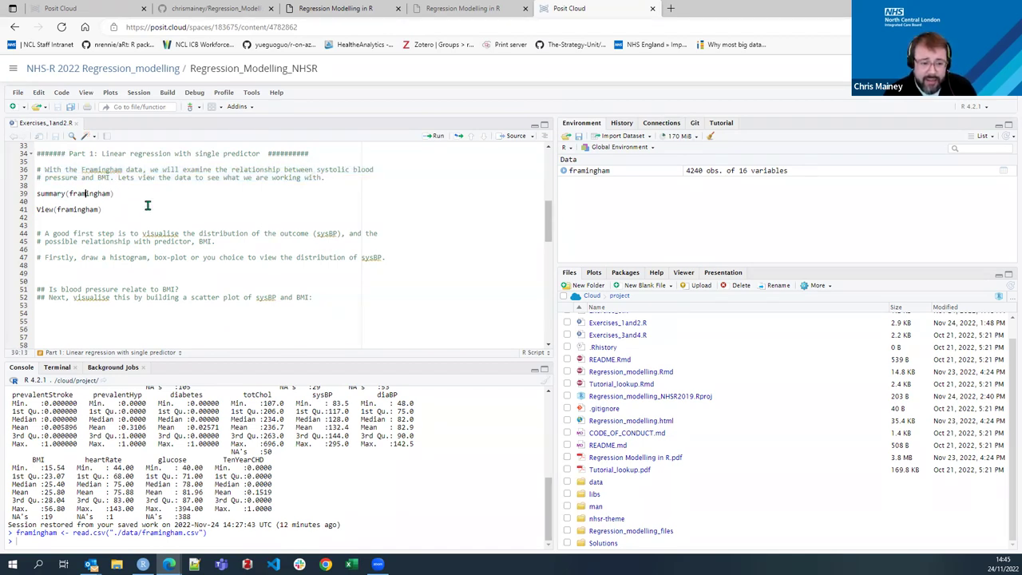
pyautogui.hotkey('ctrl', 'Return')
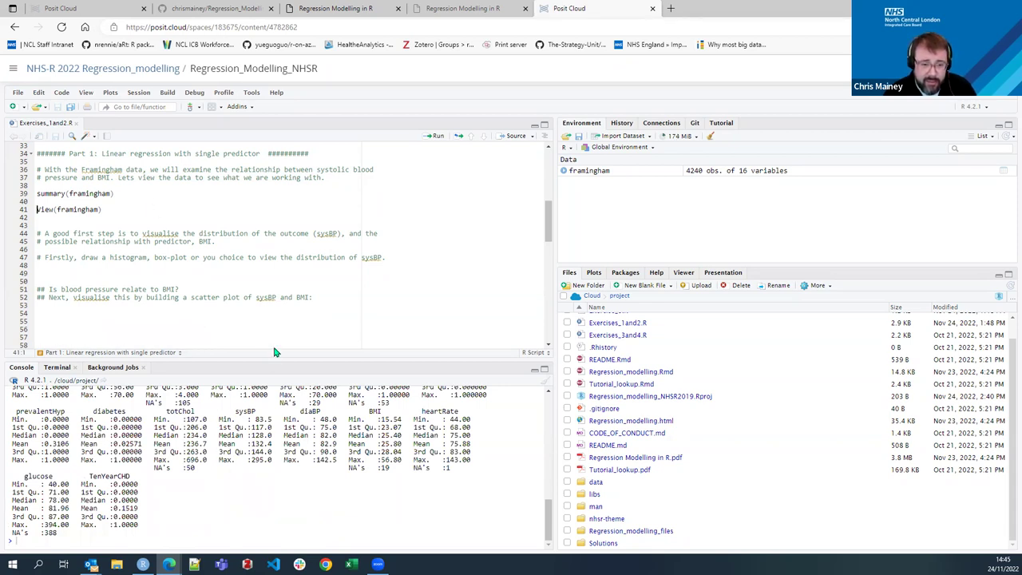
pyautogui.moveTo(272, 358); pyautogui.dragTo(256, 306)
pyautogui.scroll(1, 120, 408)
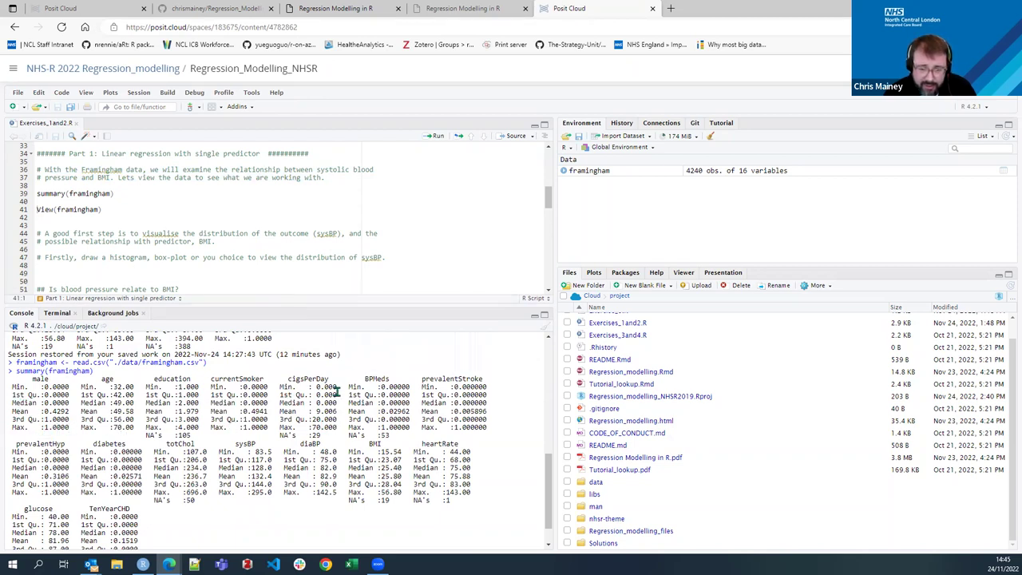
pyautogui.scroll(-1, 367, 479)
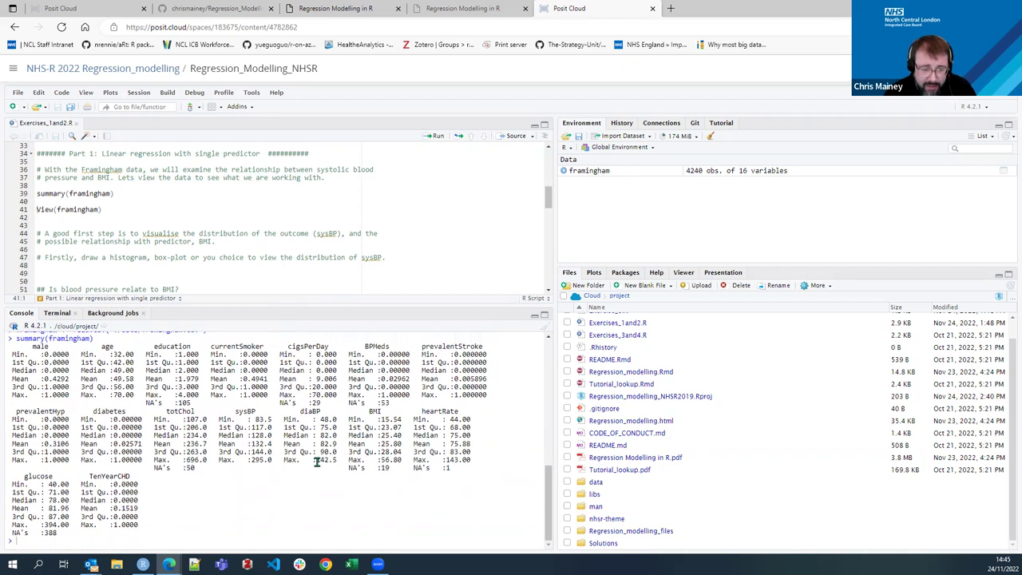
# Run View(framingham), enlarge the data viewer to examine the table's columns and rows, and close the data view.
pyautogui.click(140, 209)
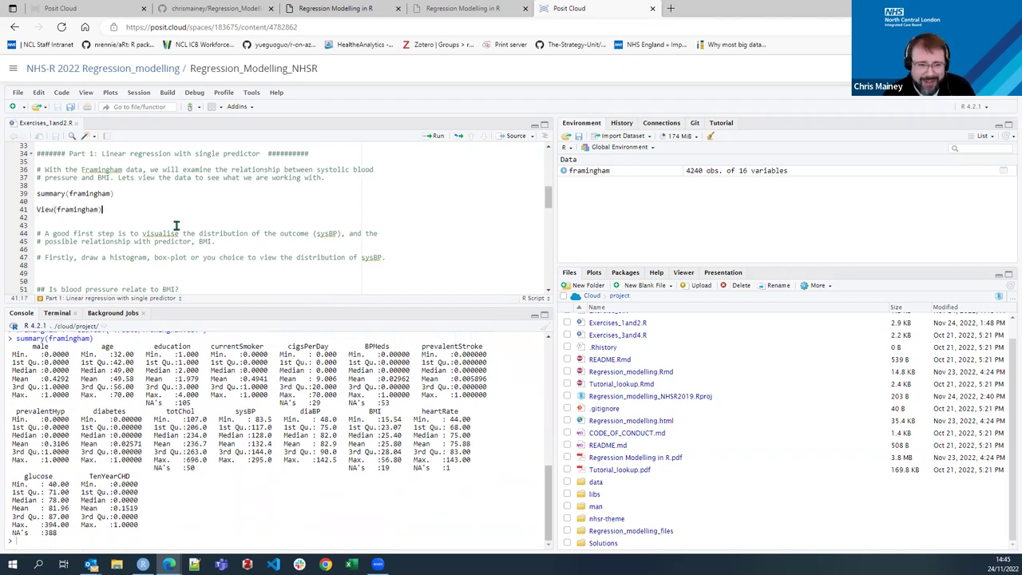
pyautogui.hotkey('ctrl', 'Return')
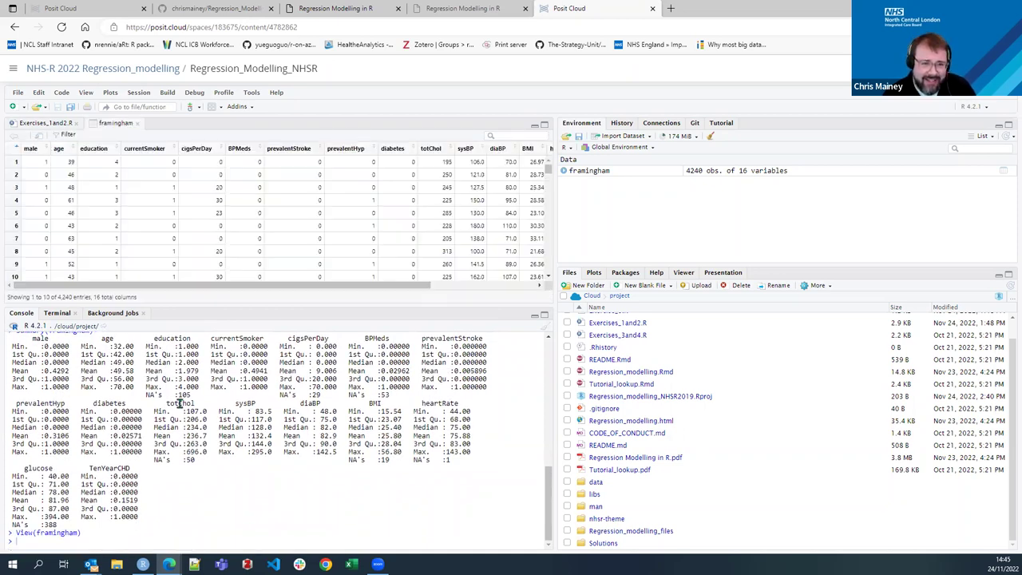
pyautogui.moveTo(288, 305); pyautogui.dragTo(291, 471)
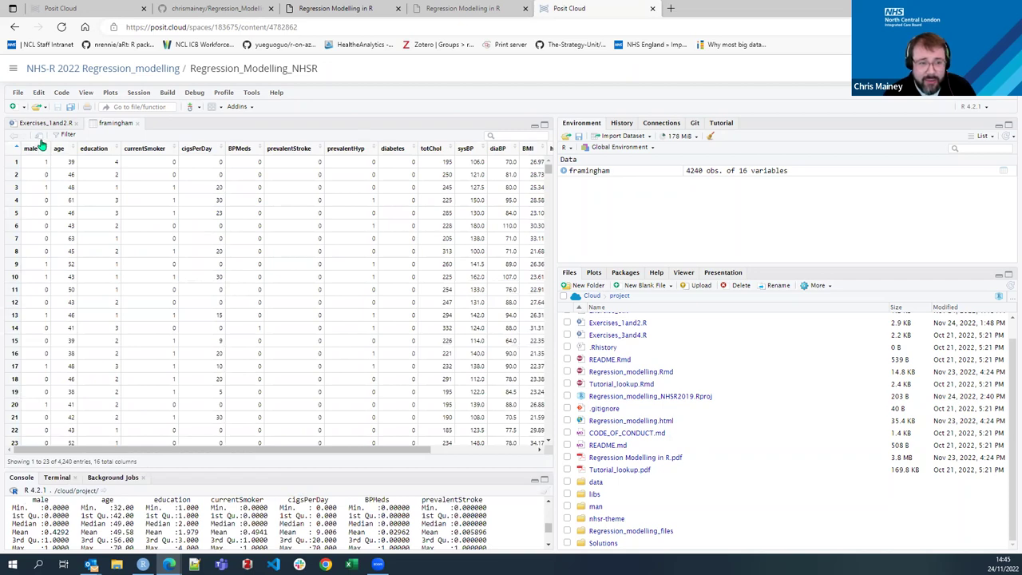
pyautogui.moveTo(186, 452); pyautogui.dragTo(349, 468)
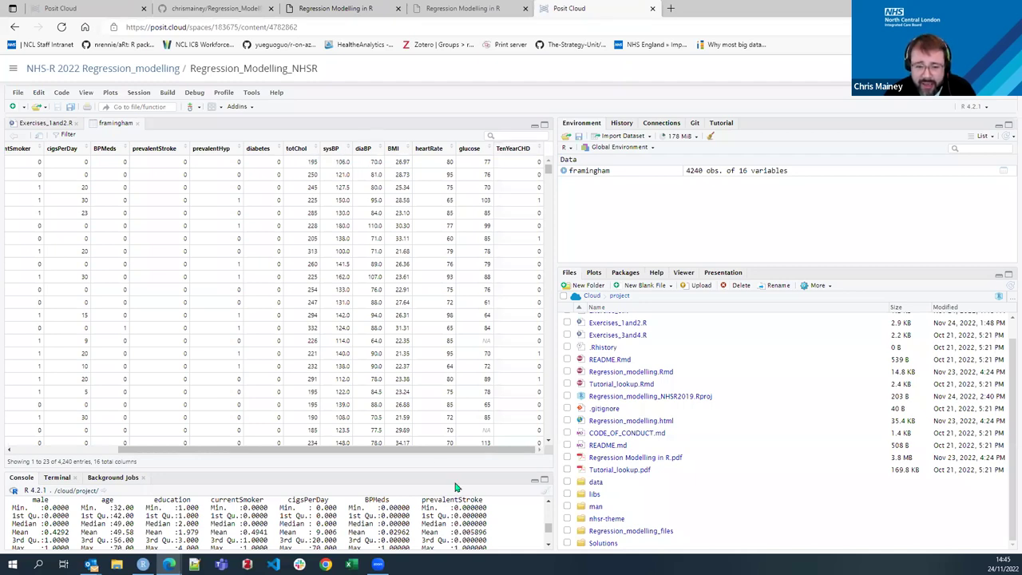
pyautogui.moveTo(426, 450); pyautogui.dragTo(310, 252)
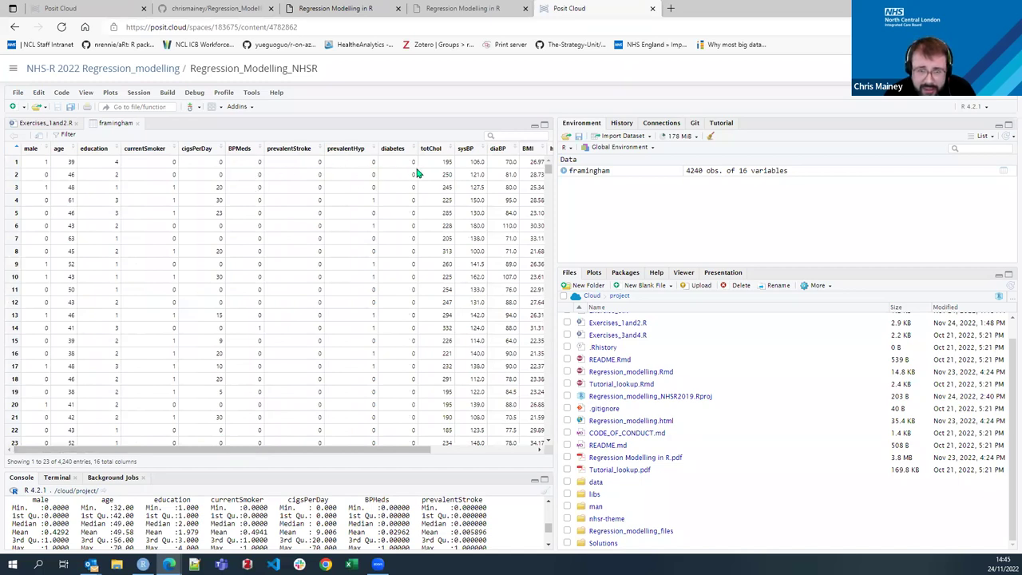
pyautogui.scroll(-5, 399, 280)
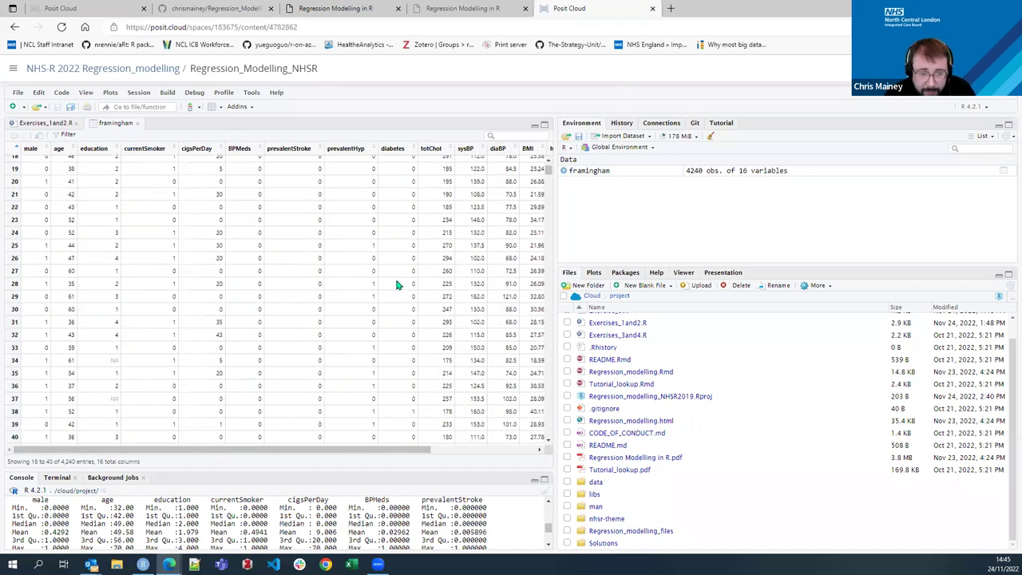
pyautogui.scroll(5, 388, 274)
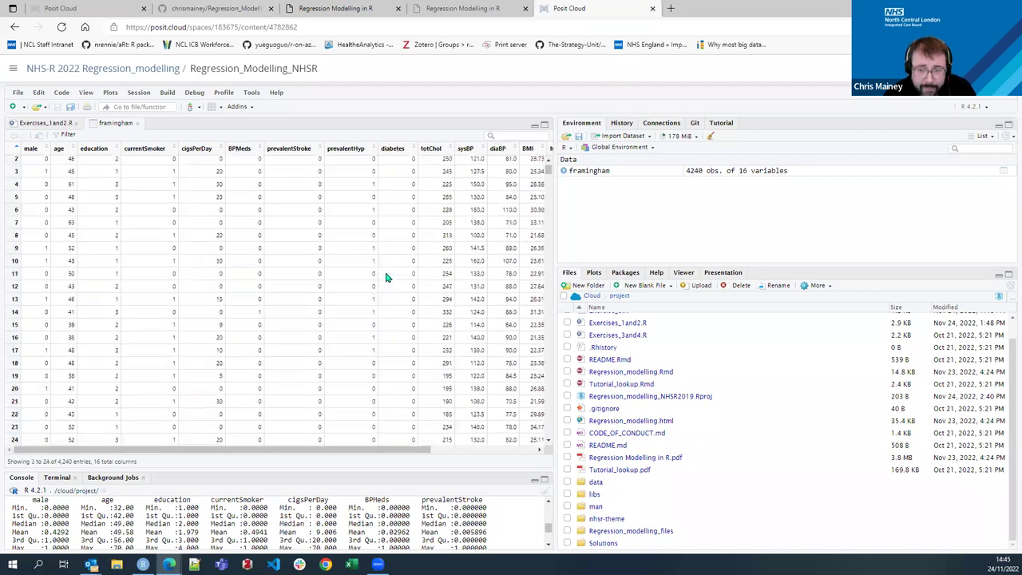
pyautogui.click(136, 125)
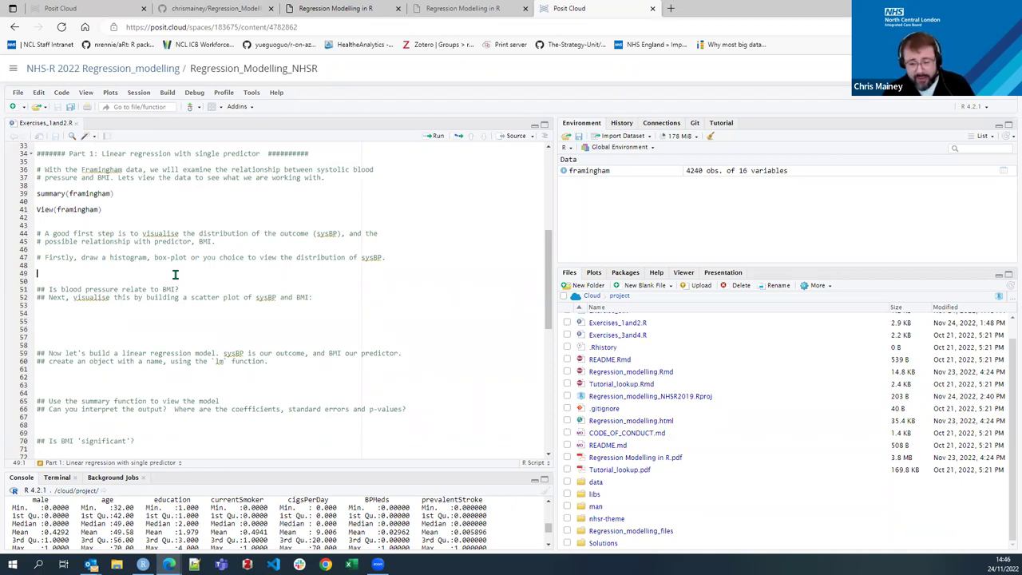
# Add library(ggplot2) below the instruction to plot the distribution of sysBP and run the line.
pyautogui.write('library(')
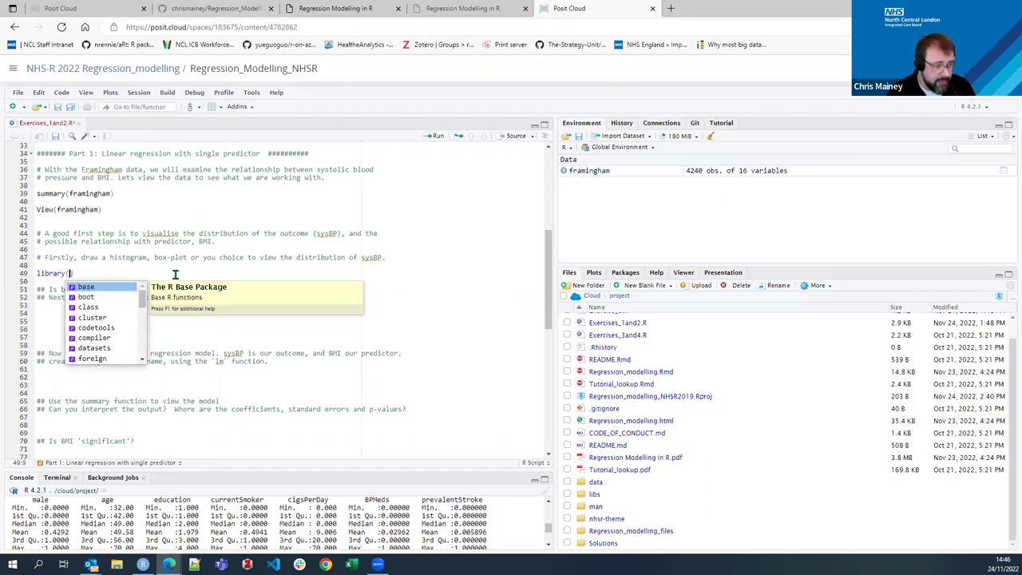
pyautogui.write('ggplot2')
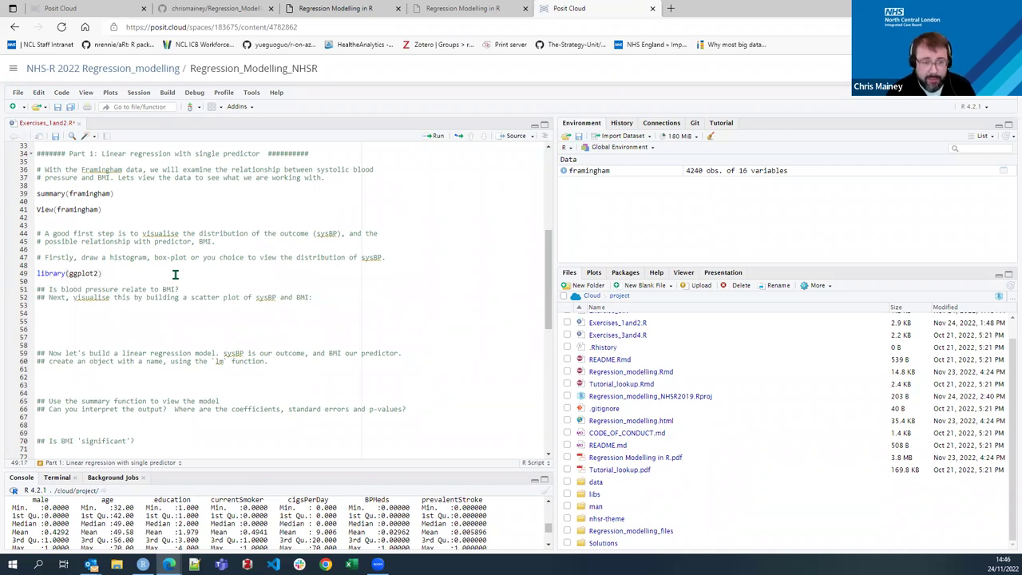
pyautogui.hotkey('ctrl', 'Return')
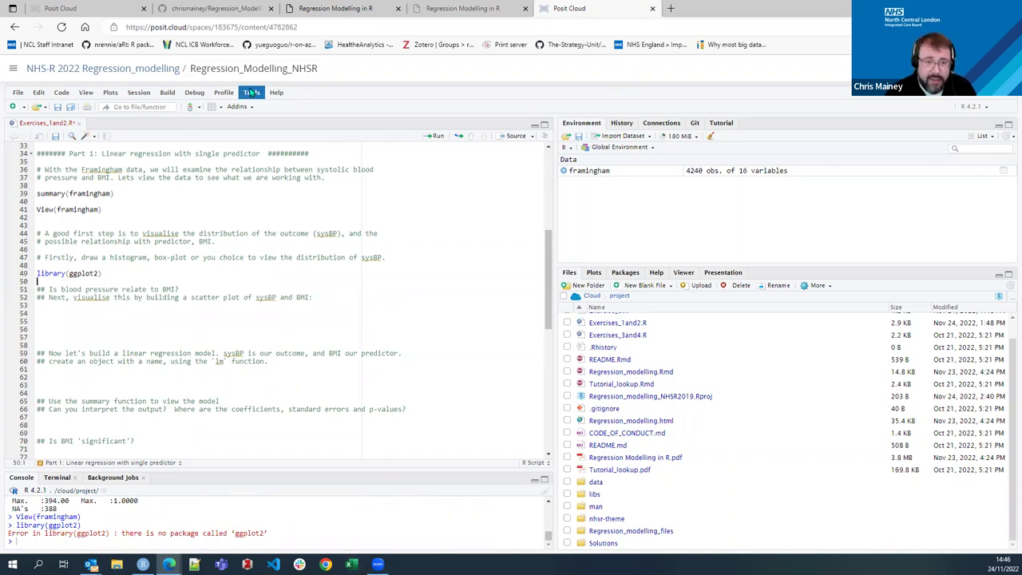
# Install the missing ggplot2 package from the script's notice and add a blank line below library(ggplot2).
pyautogui.click(254, 95)
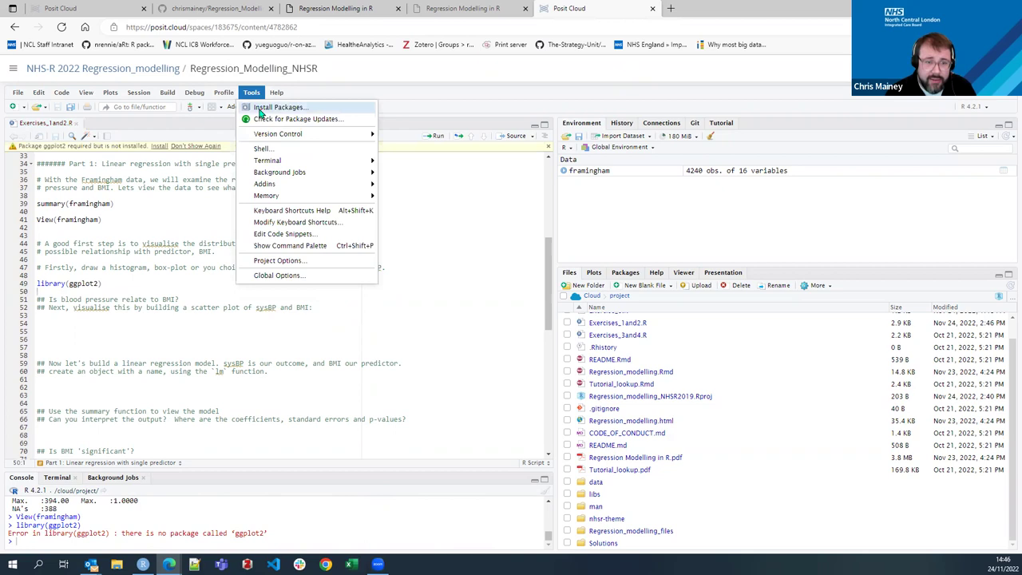
pyautogui.click(156, 150)
pyautogui.click(157, 150)
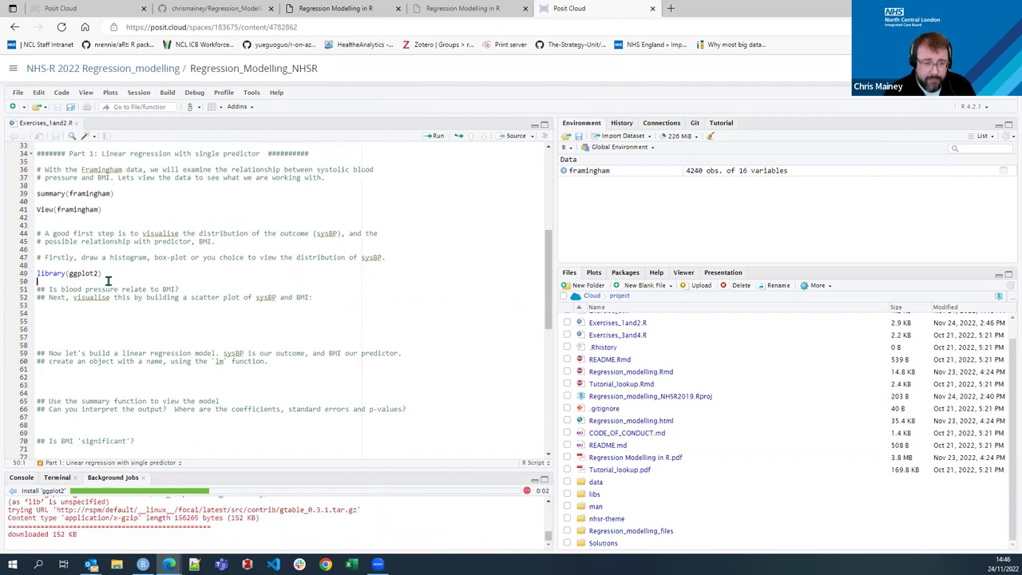
pyautogui.press('Return')
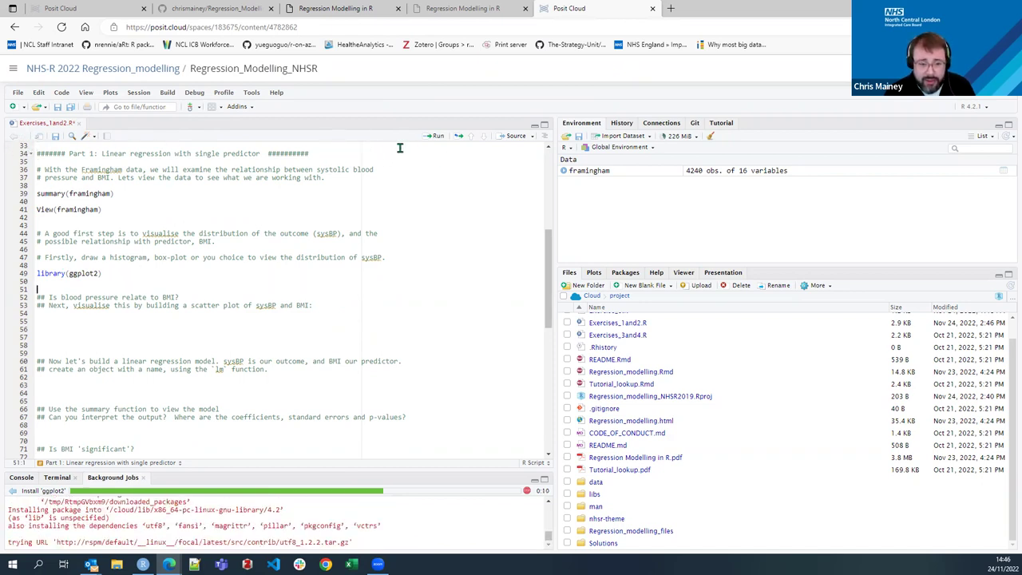
# Enter ggplot2 as the package to install from the CRAN repository in the Install Packages dialog, and cancel the dialog.
pyautogui.click(258, 93)
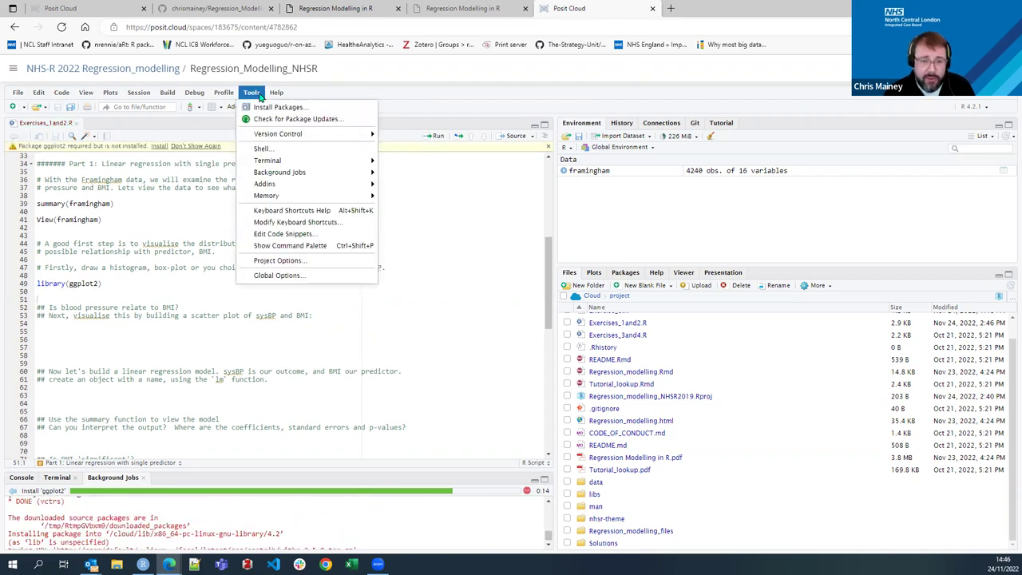
pyautogui.click(272, 107)
pyautogui.click(443, 305)
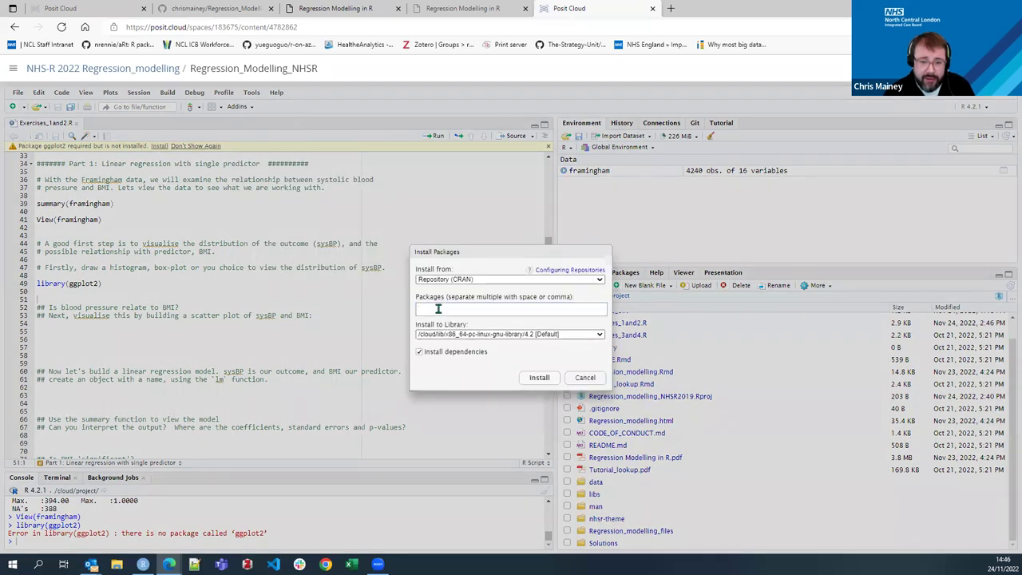
pyautogui.write('ggplot2')
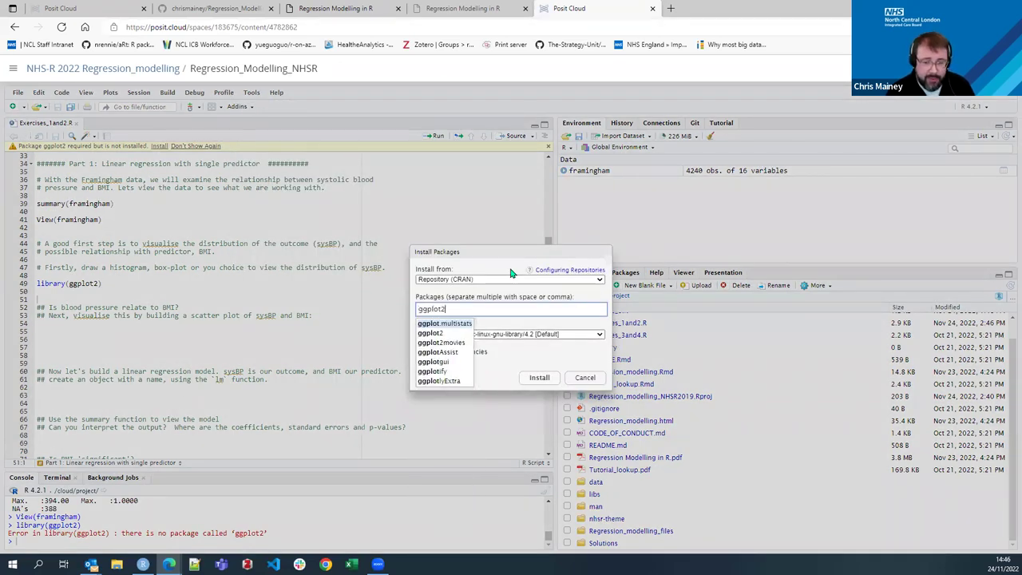
pyautogui.click(585, 378)
pyautogui.click(585, 378)
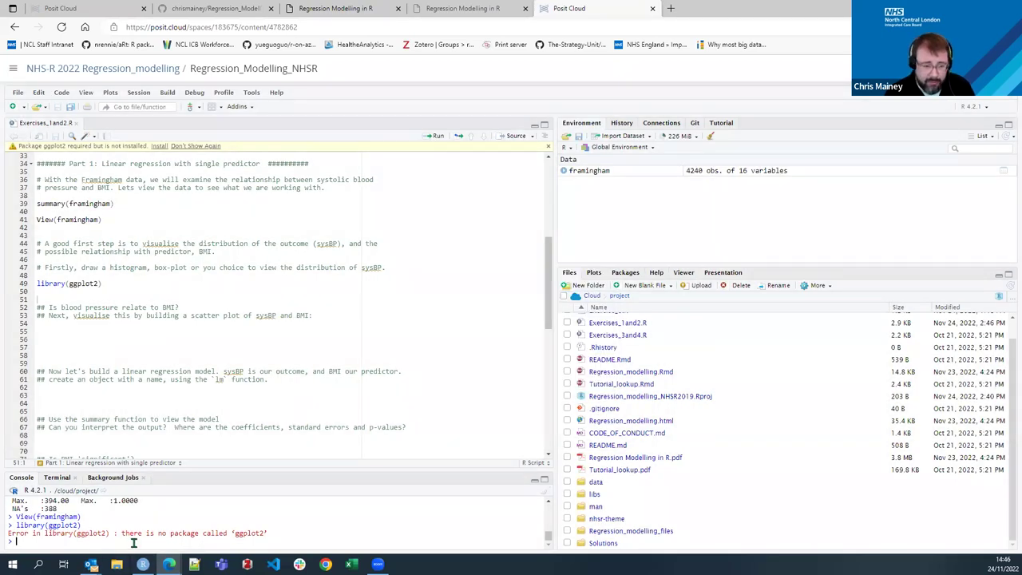
# Write install.packages("ggplot2") at the console prompt and clear it without running it.
pyautogui.write('install.packages')
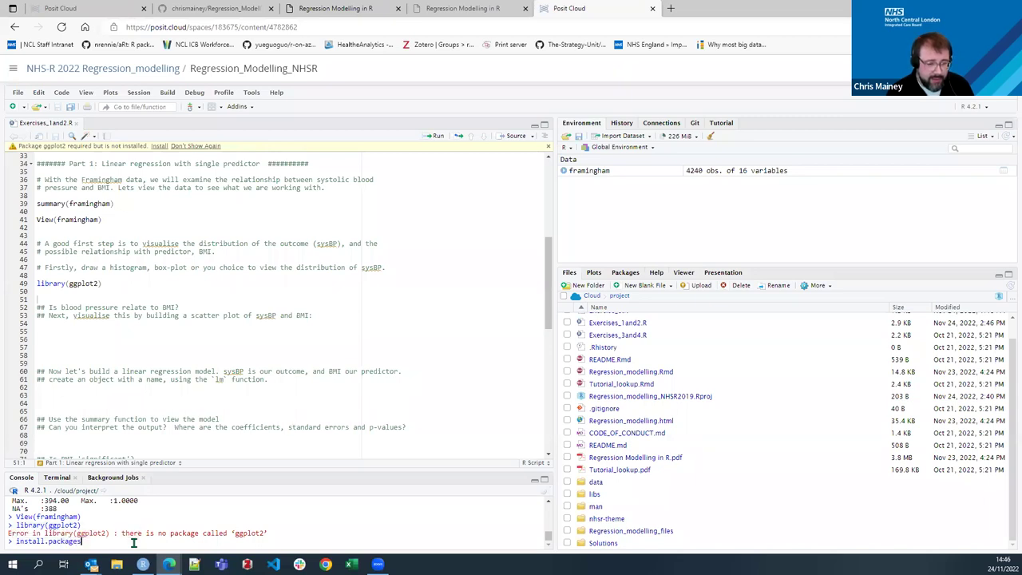
pyautogui.write('("ggplo')
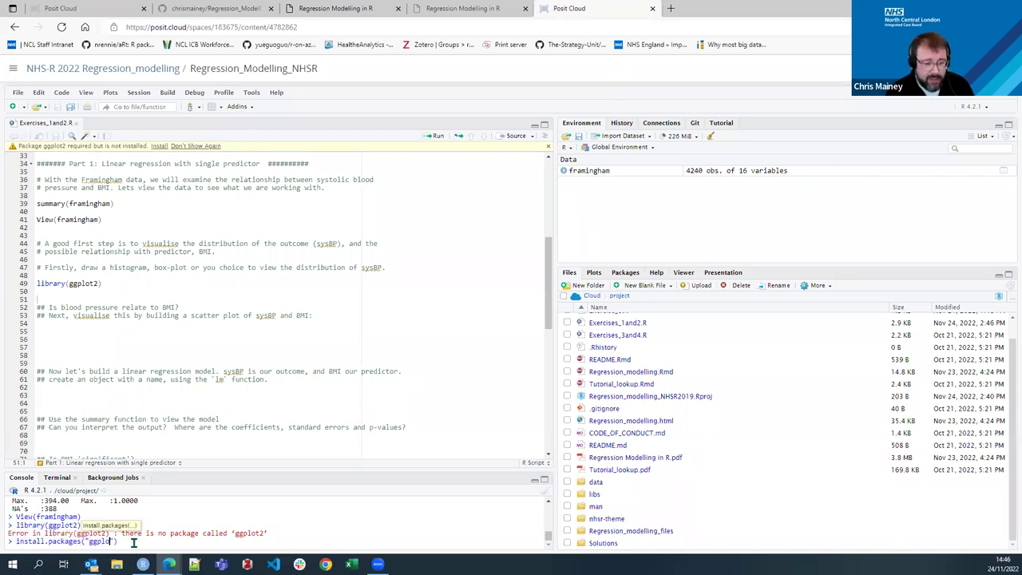
pyautogui.write('t2')
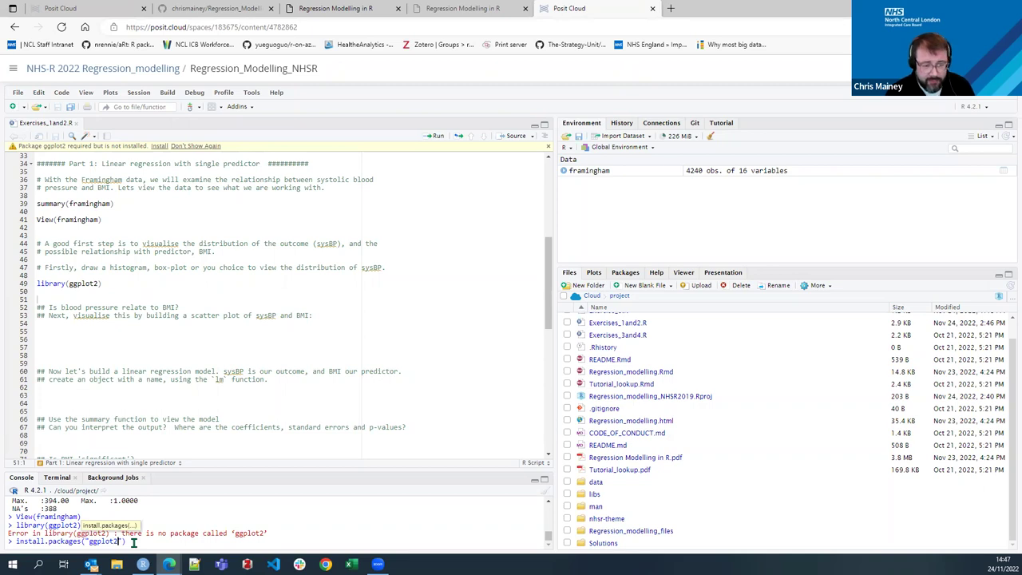
pyautogui.hotkey('shift', 'Home')
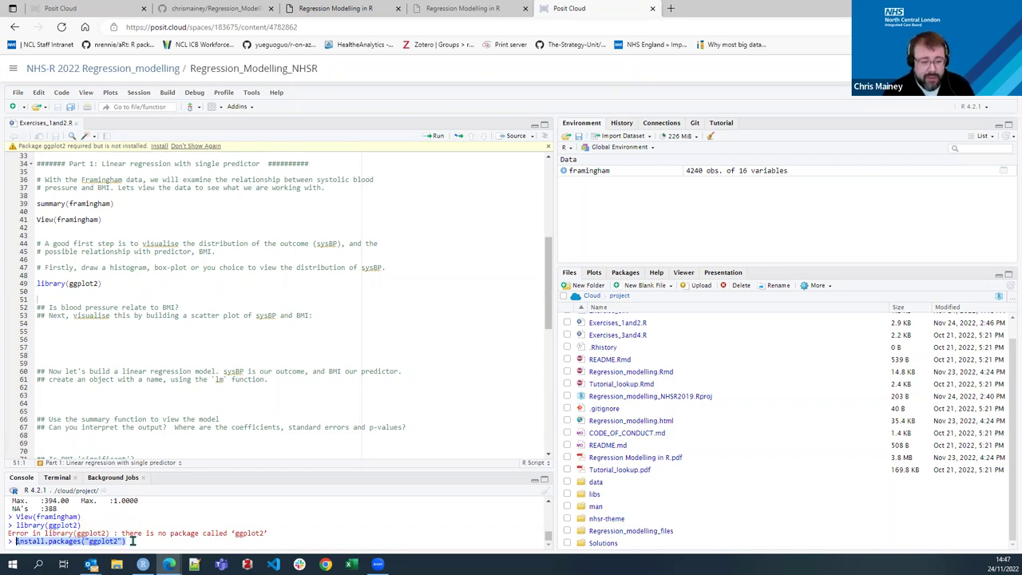
pyautogui.press('BackSpace')
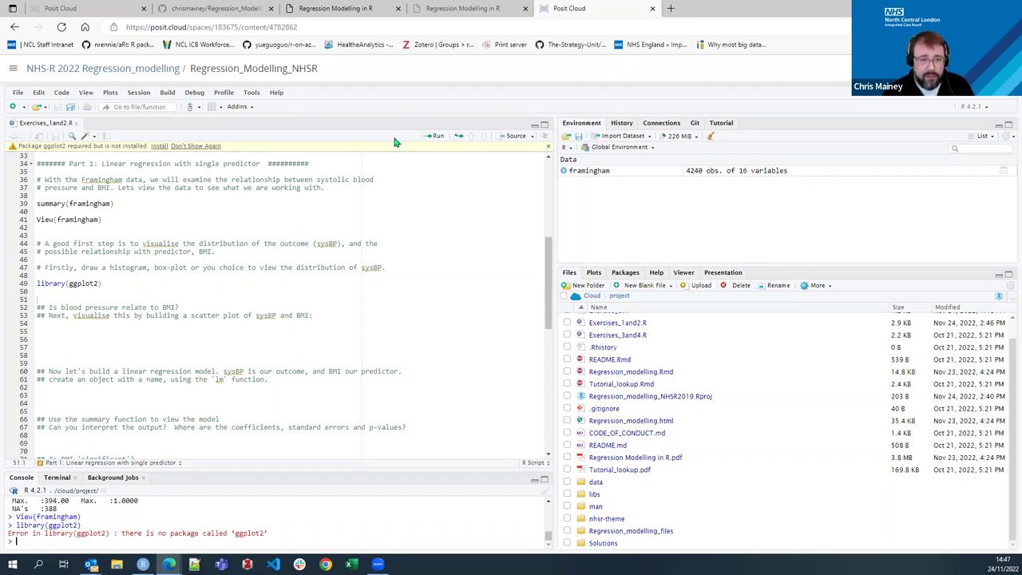
# Dismiss the missing-package notice and run the library(ggplot2) line in the script.
pyautogui.click(548, 147)
pyautogui.click(102, 273)
pyautogui.hotkey('ctrl', 'Return')
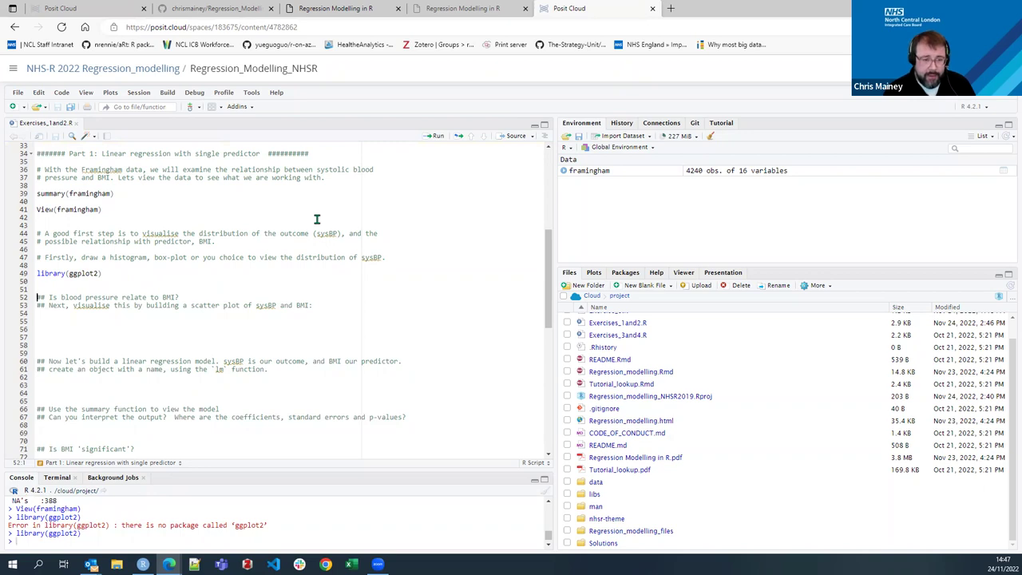
# Below library(ggplot2), start a ggplot() call with framingham as its data for plotting the sysBP distribution.
pyautogui.click(78, 258)
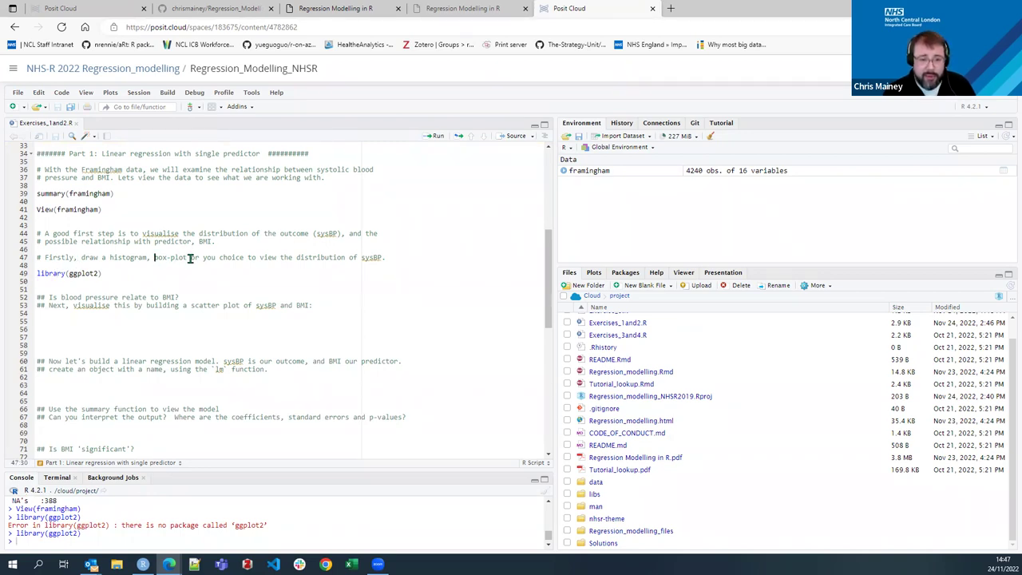
pyautogui.moveTo(361, 257); pyautogui.dragTo(378, 257)
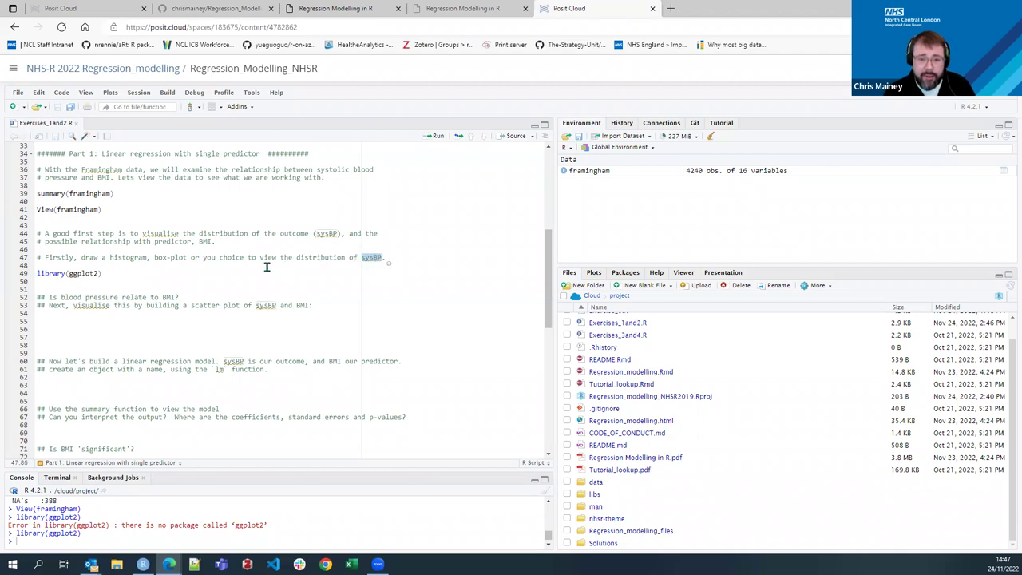
pyautogui.click(238, 274)
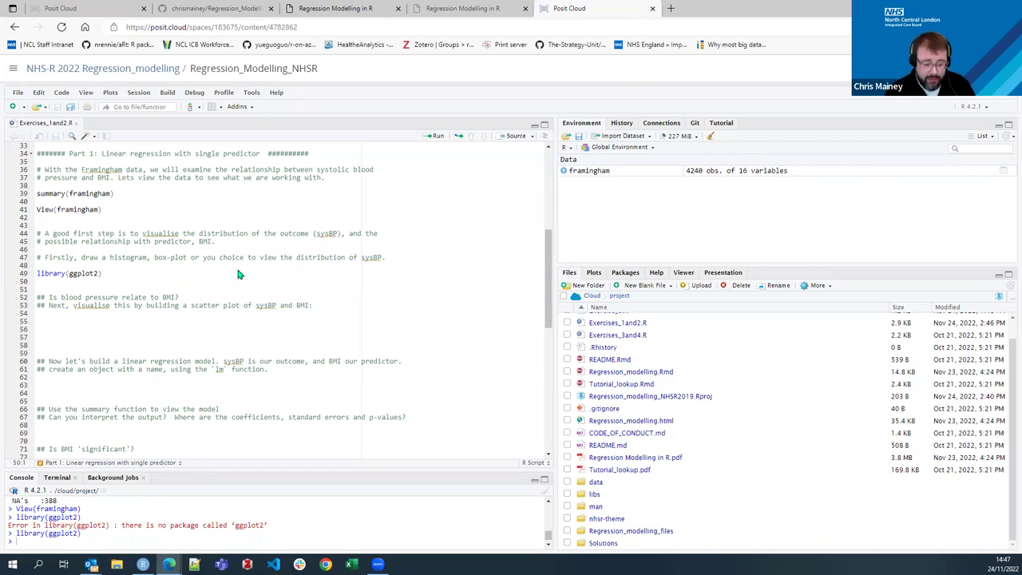
pyautogui.press('Return')
pyautogui.write('ggplot')
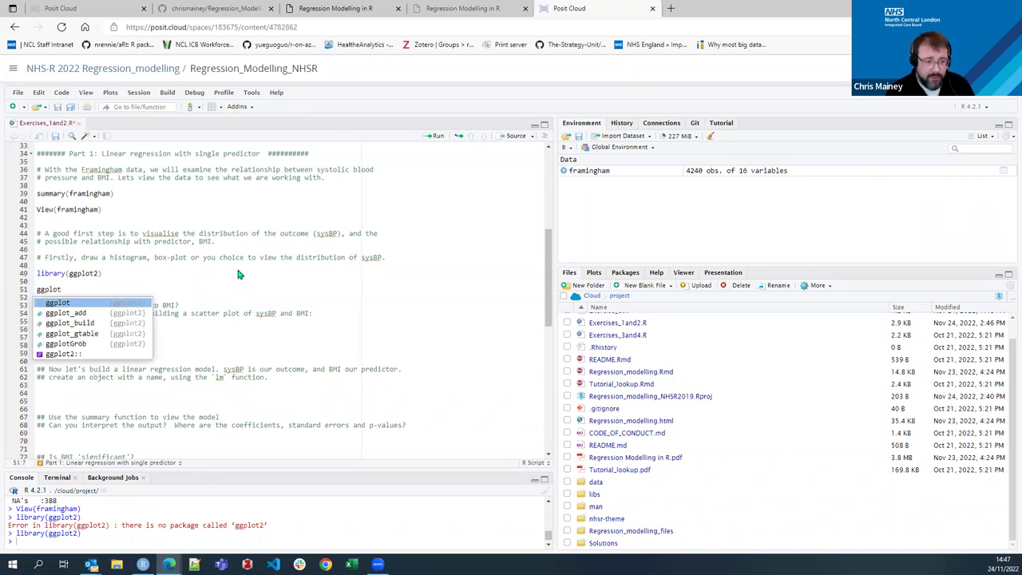
pyautogui.press('Tab')
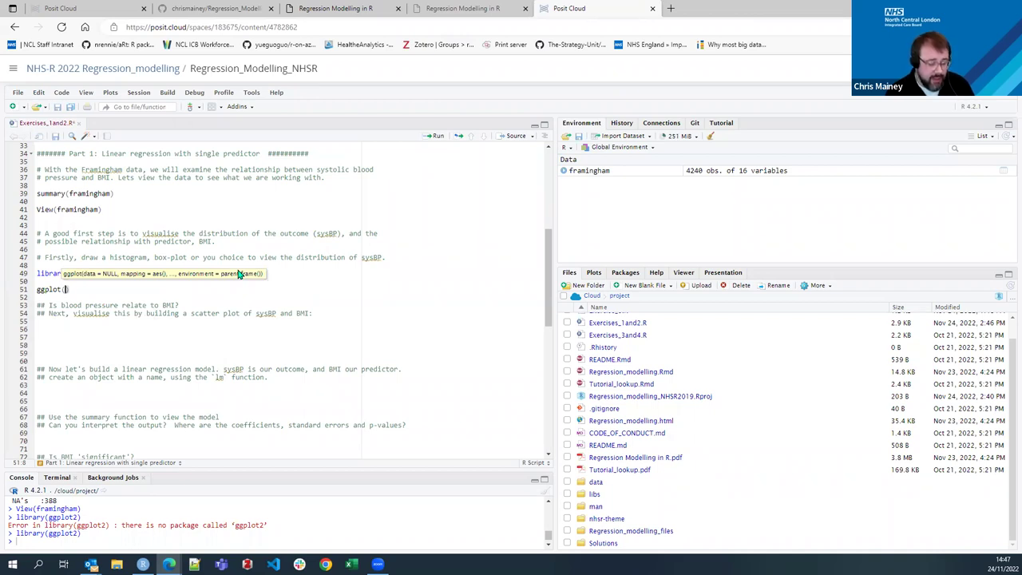
pyautogui.write('framingh')
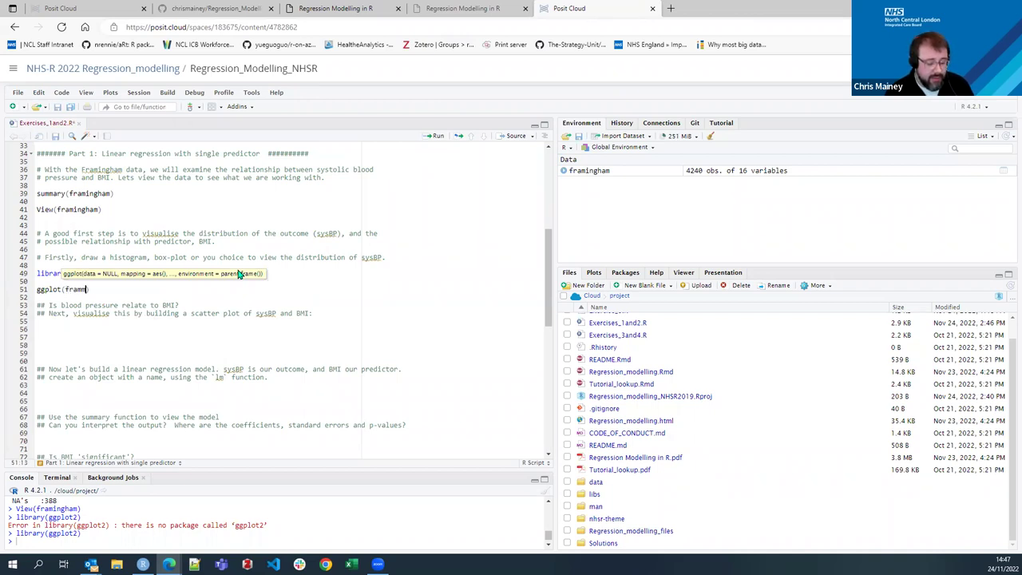
pyautogui.write('am')
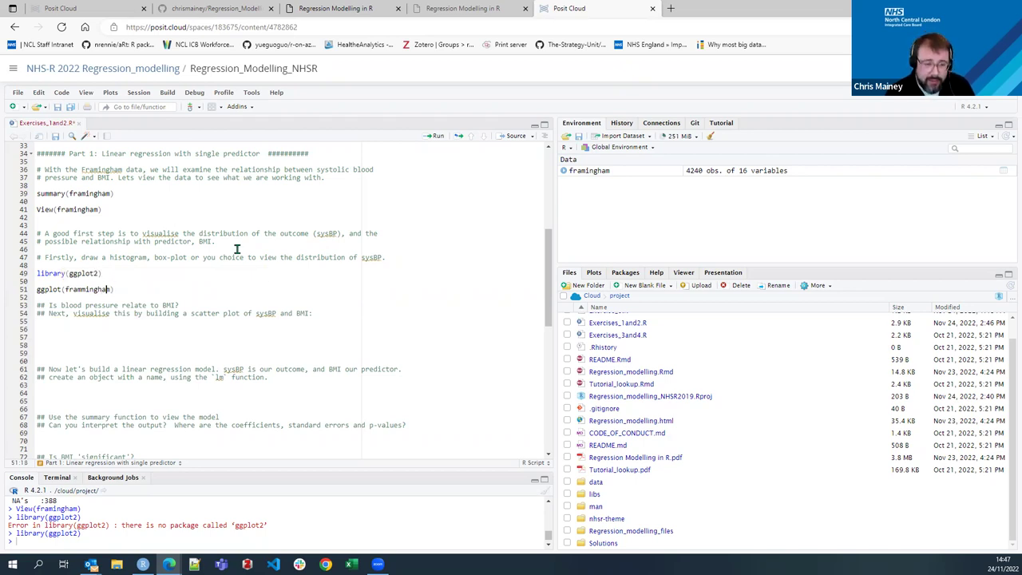
pyautogui.press('Delete')
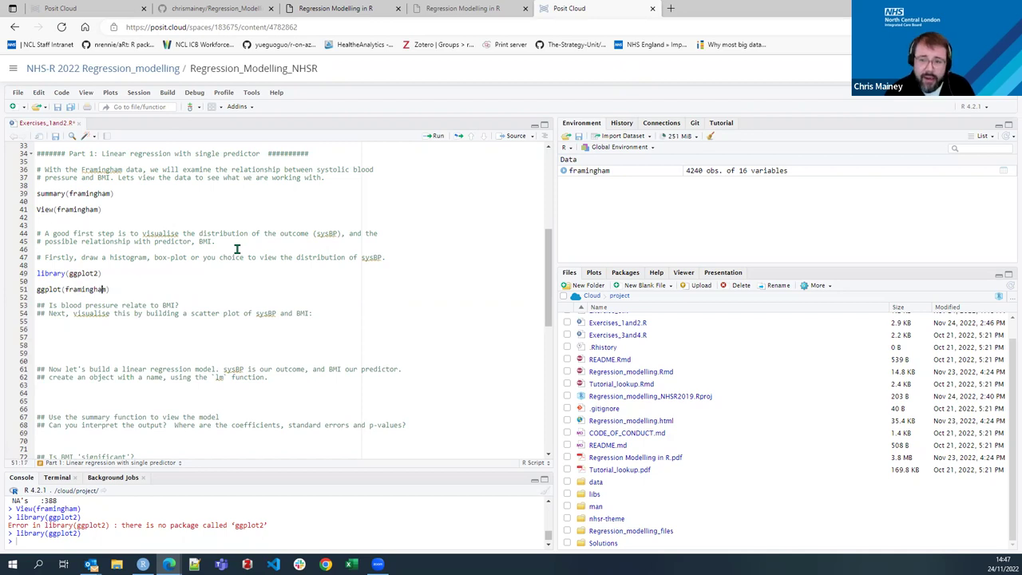
pyautogui.write(', ')
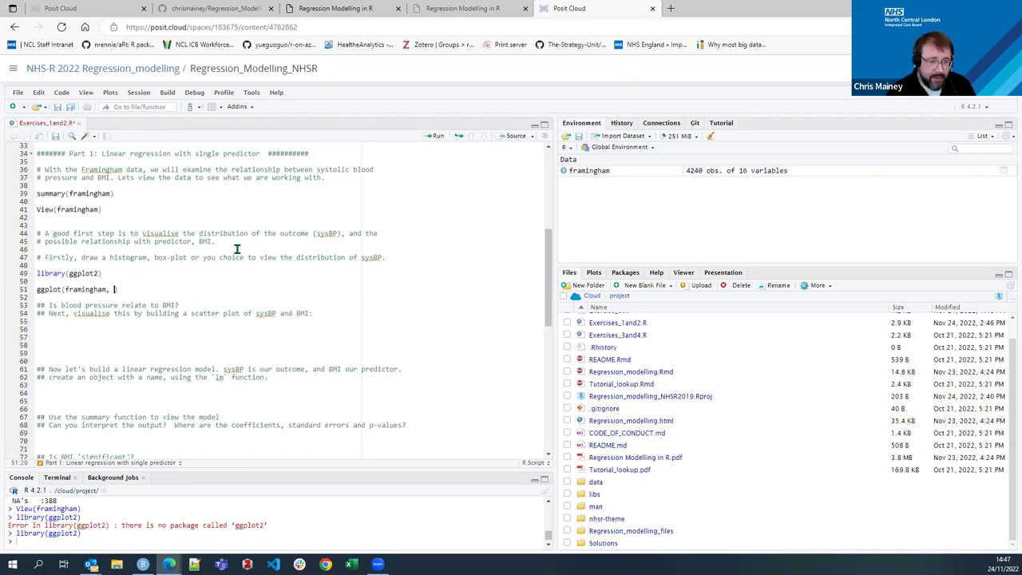
# Add aes(x=sysBP) as the mapping in the ggplot(framingham) call.
pyautogui.write('aes(')
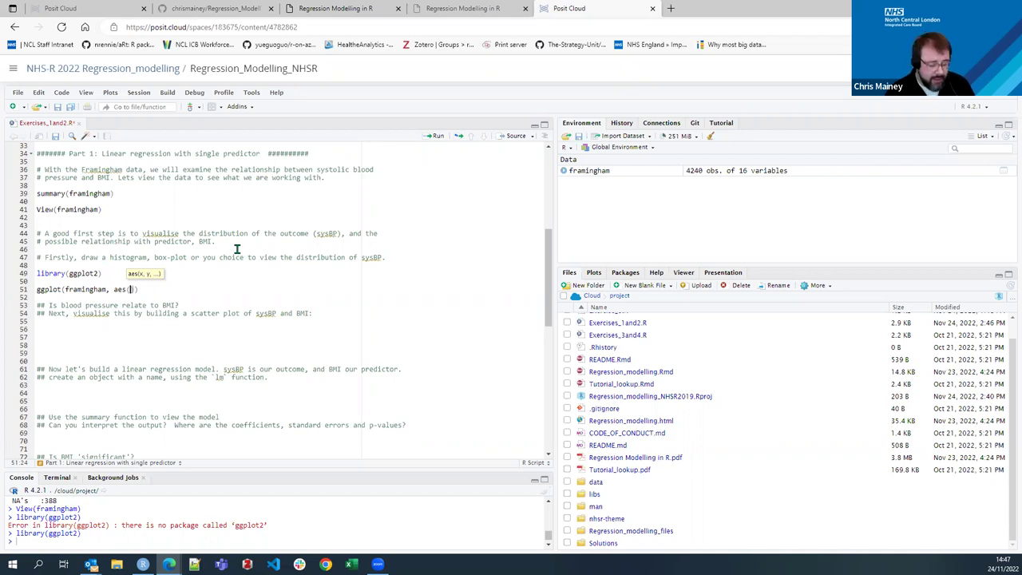
pyautogui.write('=')
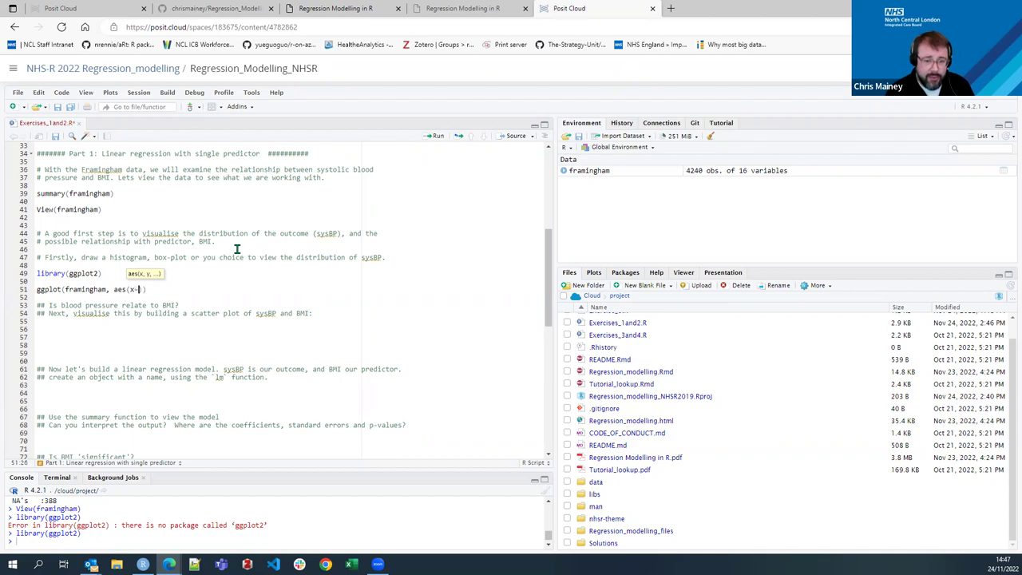
pyautogui.write('Sys')
pyautogui.press('BackSpace')
pyautogui.press('BackSpace')
pyautogui.press('BackSpace')
pyautogui.write('sysBP')
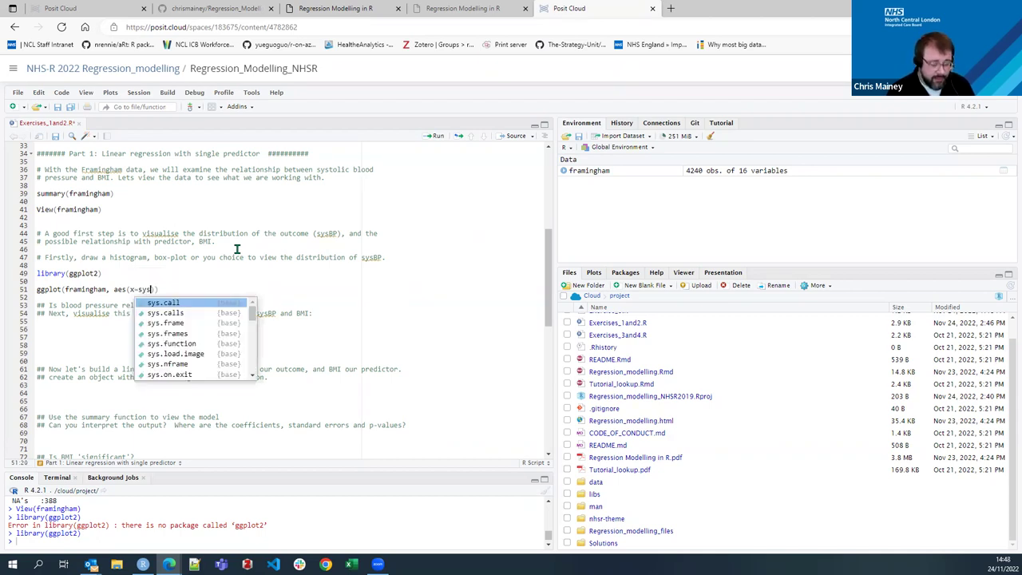
# Check the spelling of sysBP against the instruction and the column list in the script's comments.
pyautogui.doubleClick(382, 257)
pyautogui.scroll(5, 39, 217)
pyautogui.click(45, 242)
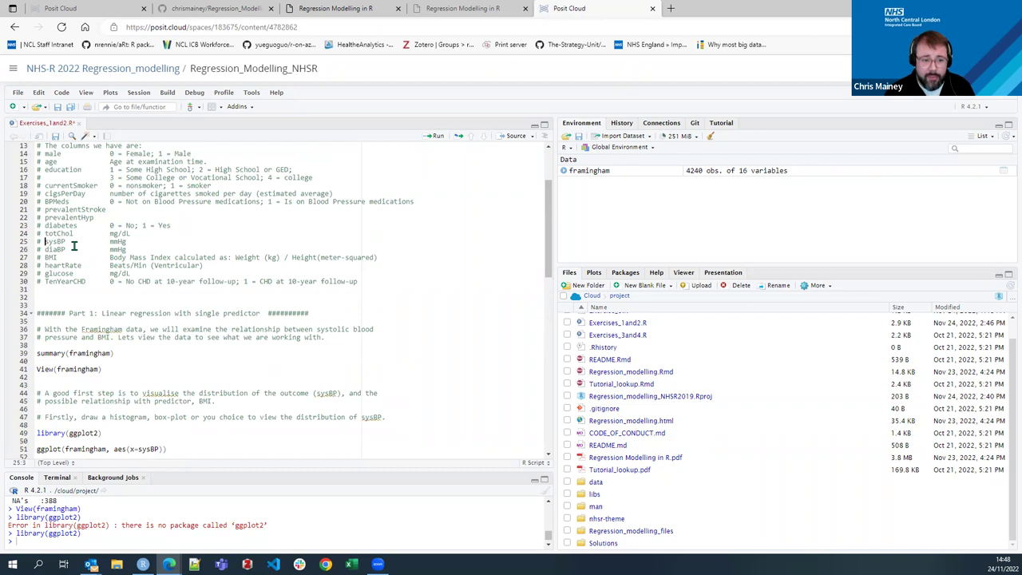
pyautogui.scroll(-3, 169, 302)
# Add a geom_histogram() layer to the sysBP ggplot call, run the code, and insert a blank line below it.
pyautogui.click(167, 353)
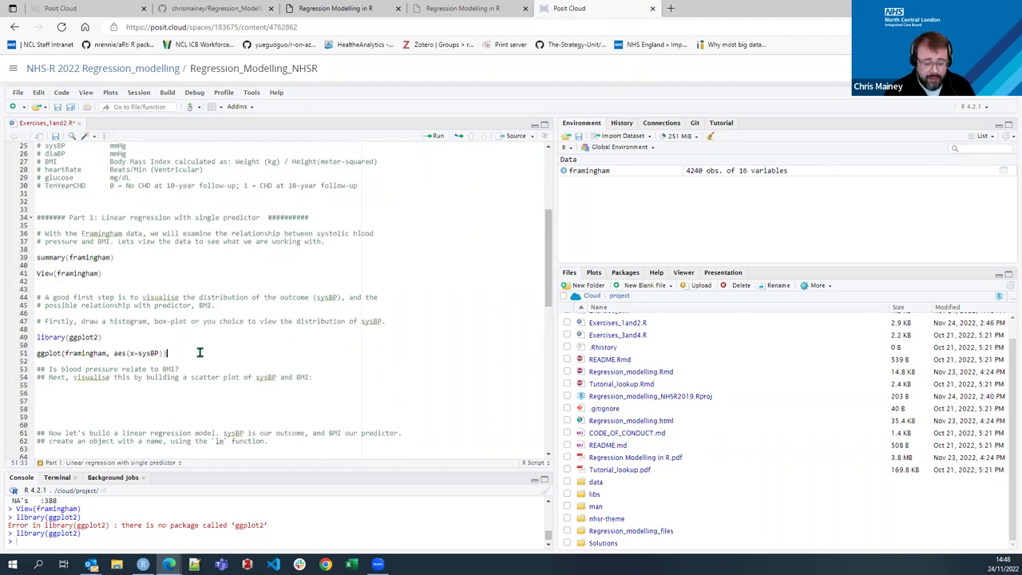
pyautogui.write('+')
pyautogui.press('Return')
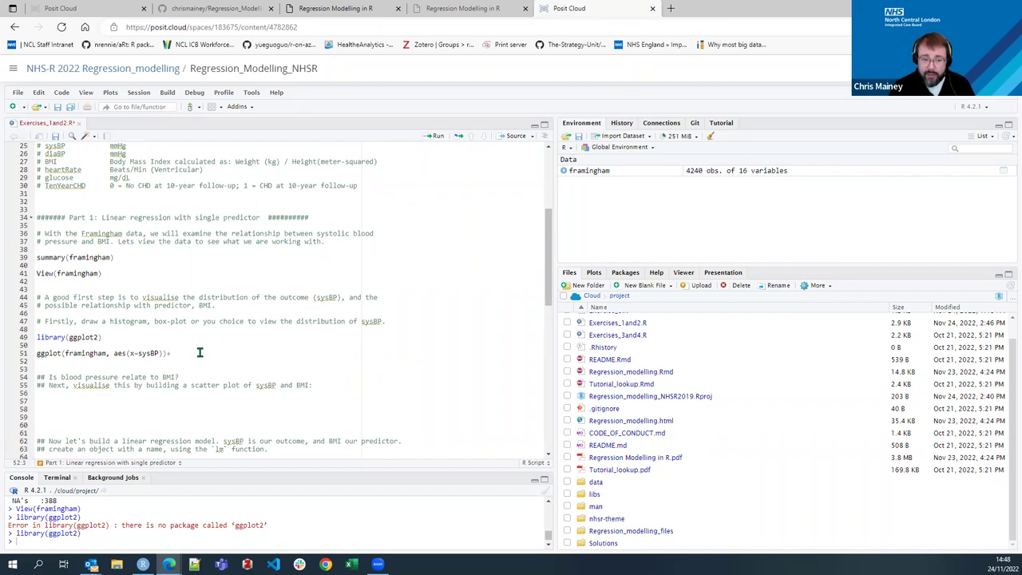
pyautogui.write('geo')
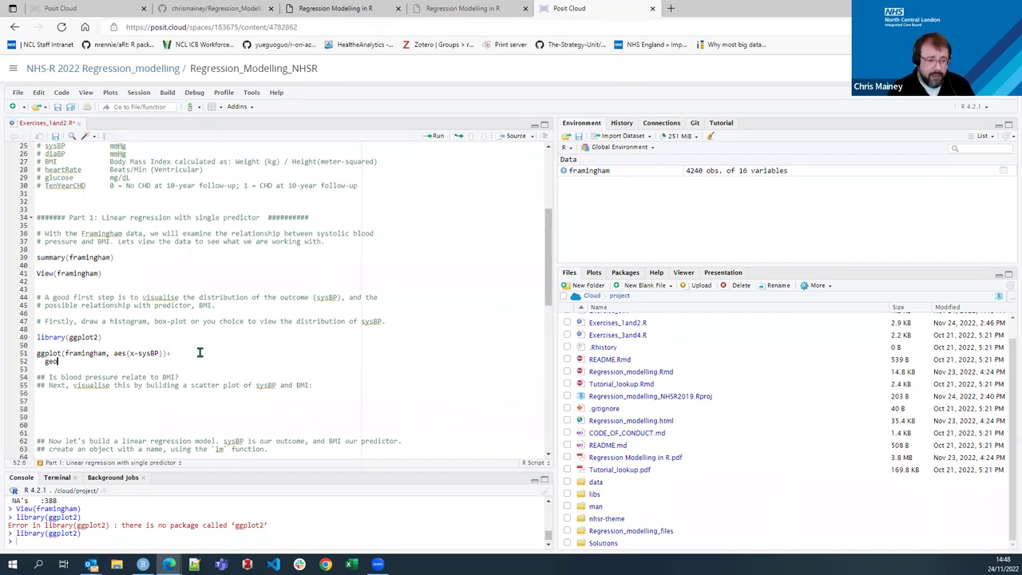
pyautogui.write('m_')
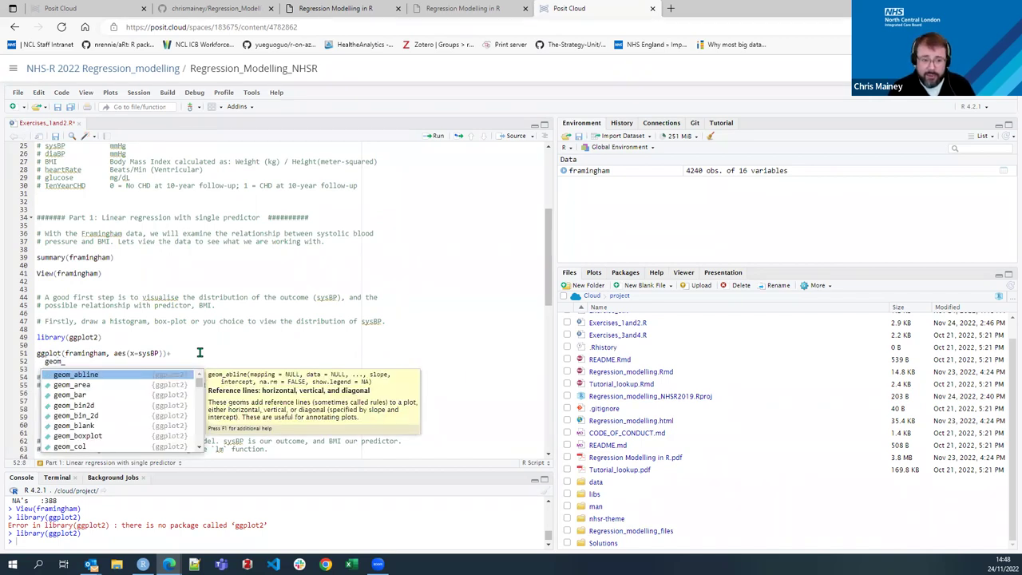
pyautogui.write('his')
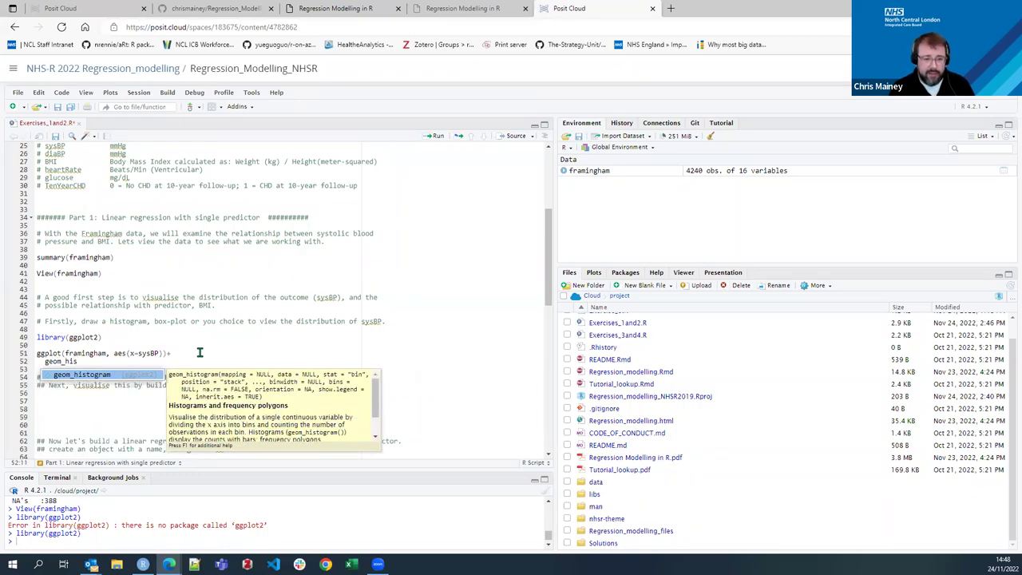
pyautogui.press('Tab')
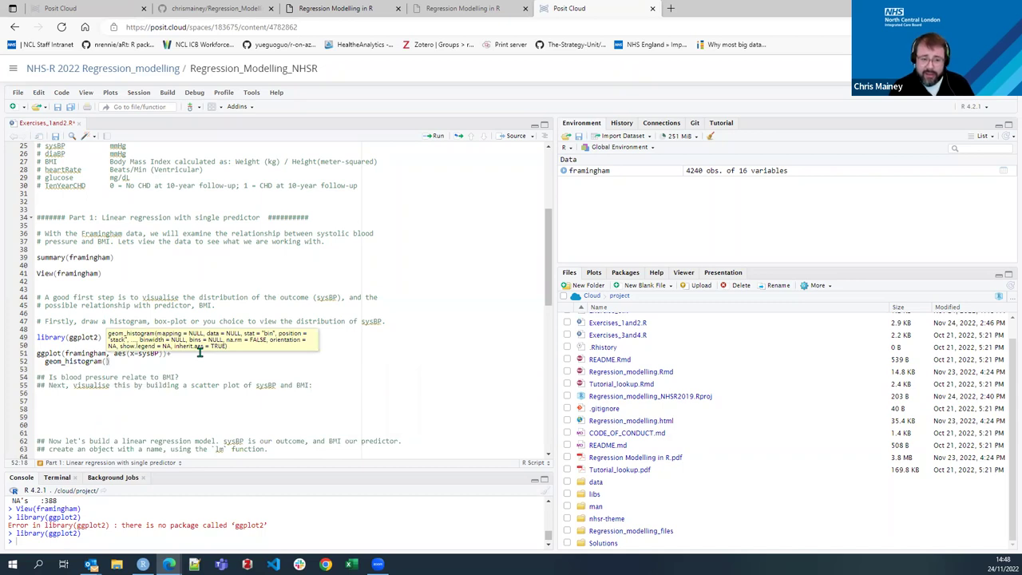
pyautogui.hotkey('ctrl', 'Return')
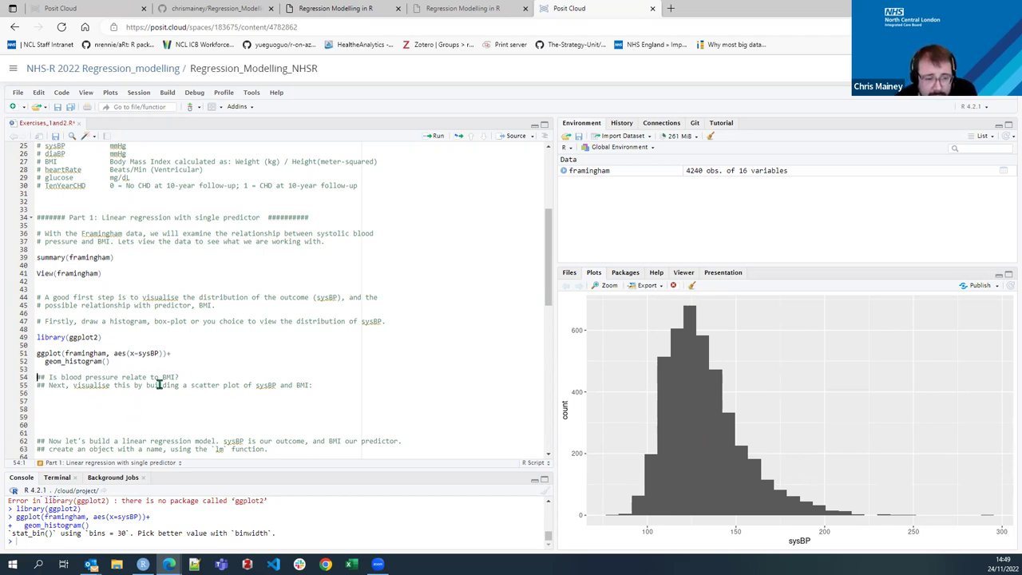
pyautogui.press('Return')
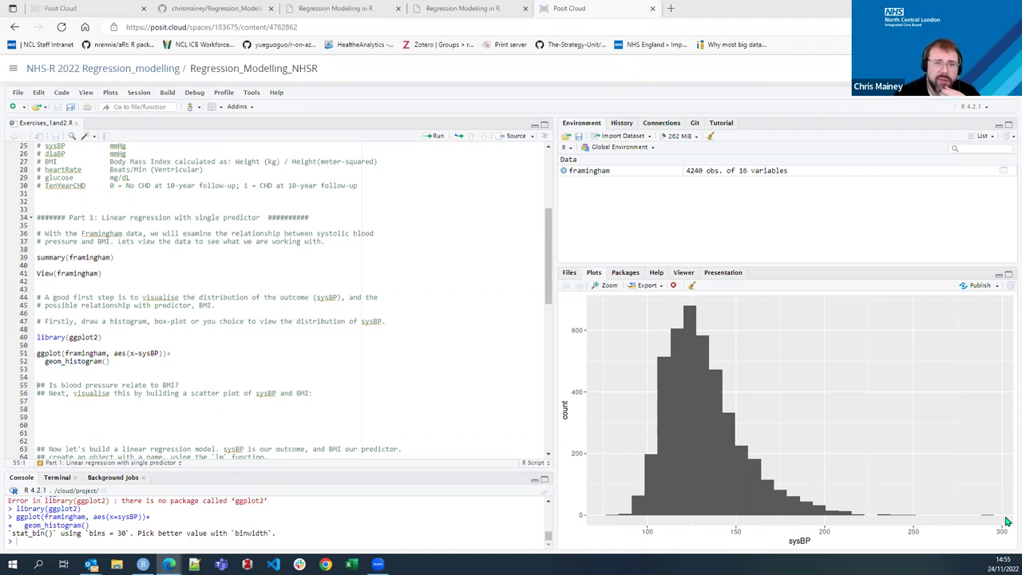
# Search the web in a new browser tab for "nhs-r github", correcting the spacing of the query.
pyautogui.click(674, 11)
pyautogui.write('nhs')
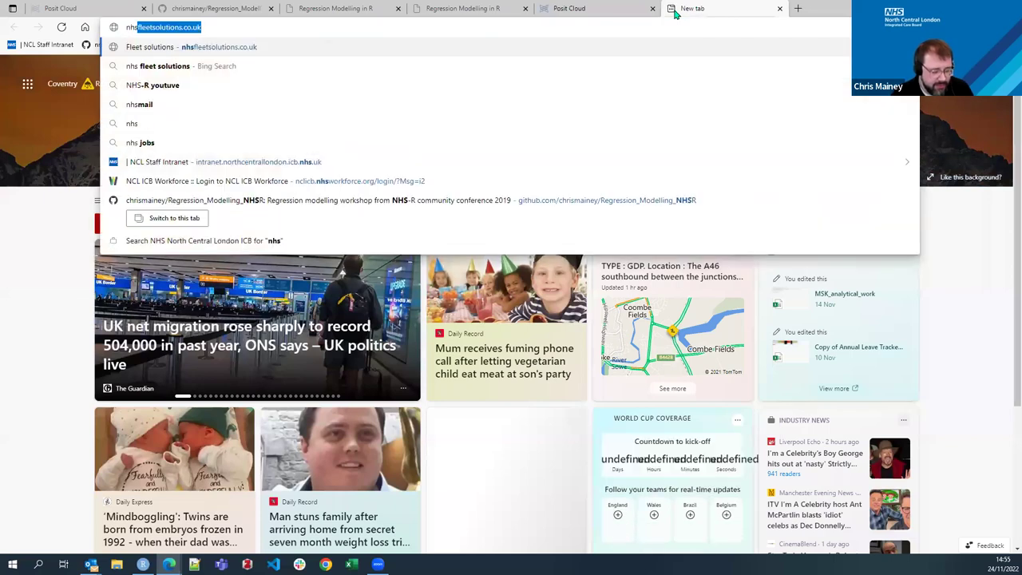
pyautogui.write('-rgithub')
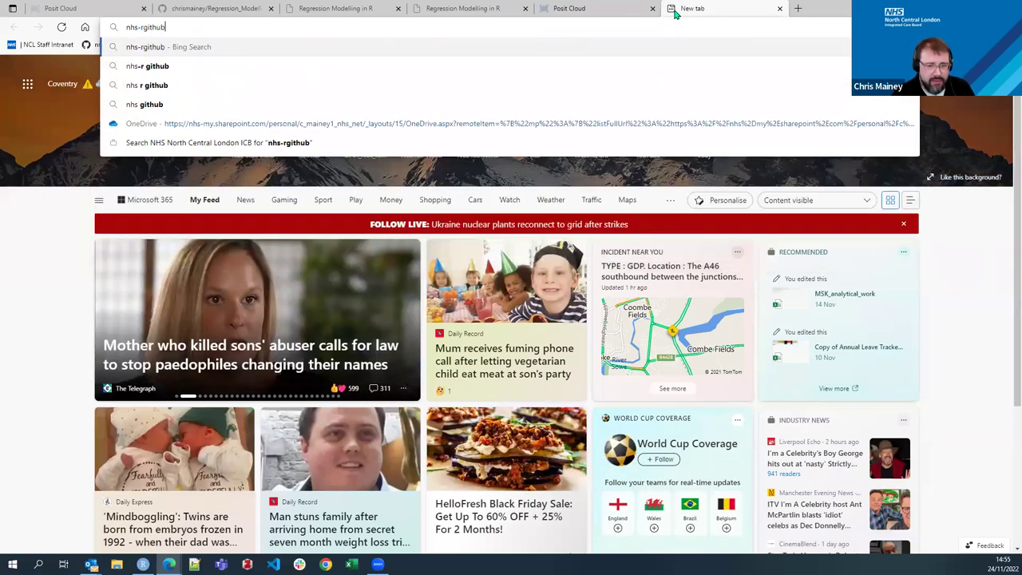
pyautogui.press('Return')
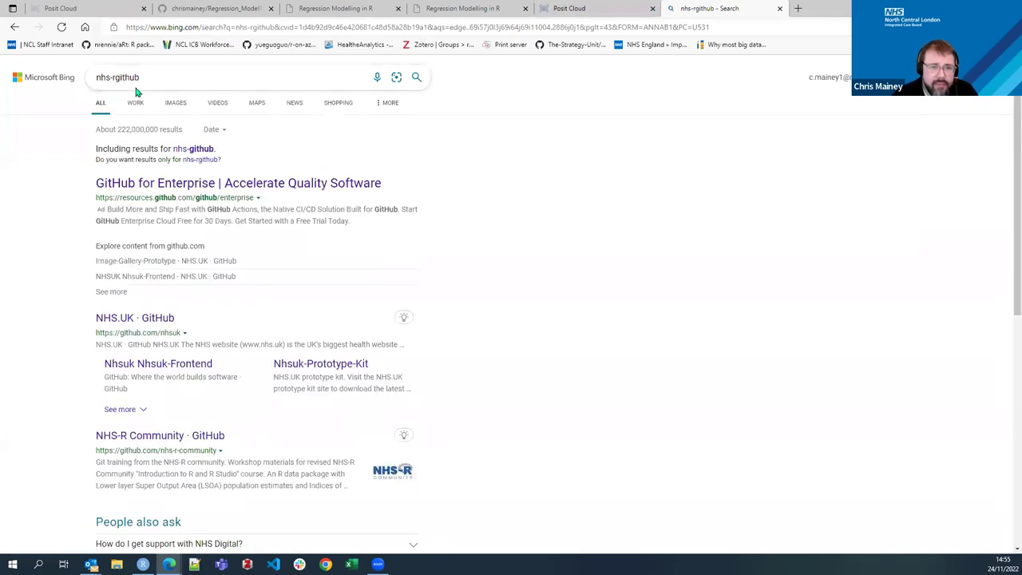
pyautogui.click(132, 77)
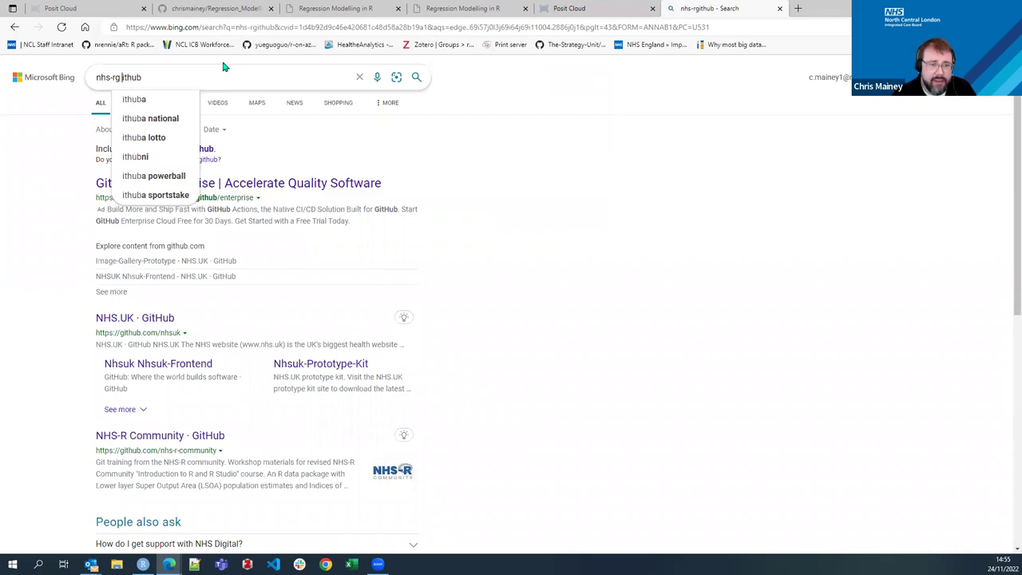
pyautogui.press('Return')
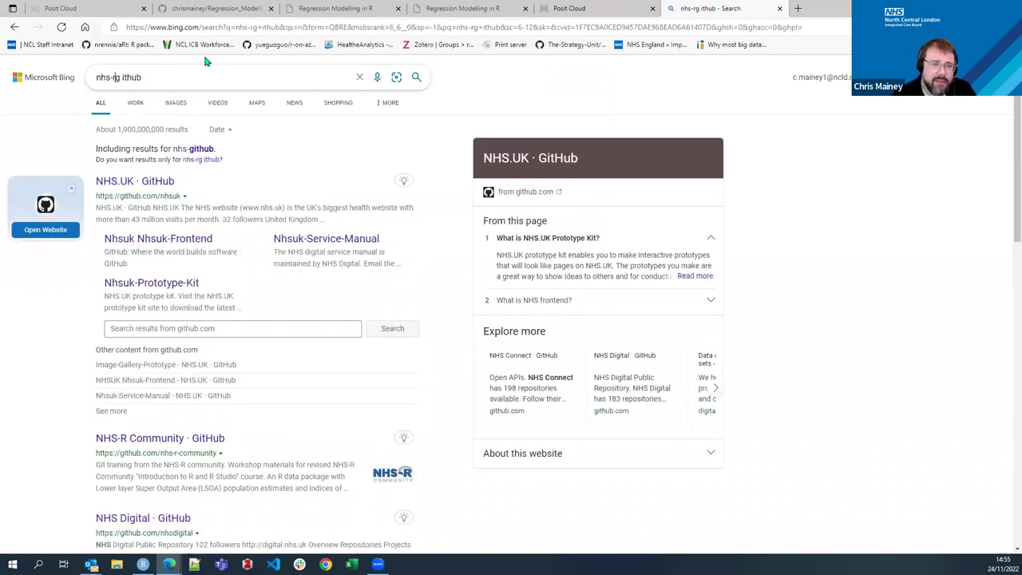
pyautogui.press('Right')
pyautogui.press('Delete')
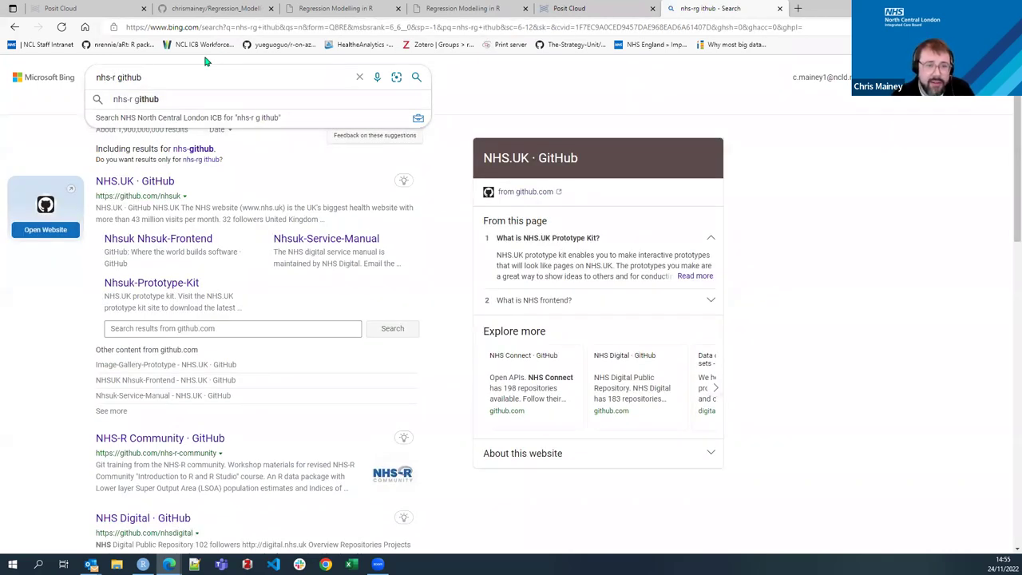
pyautogui.press('Return')
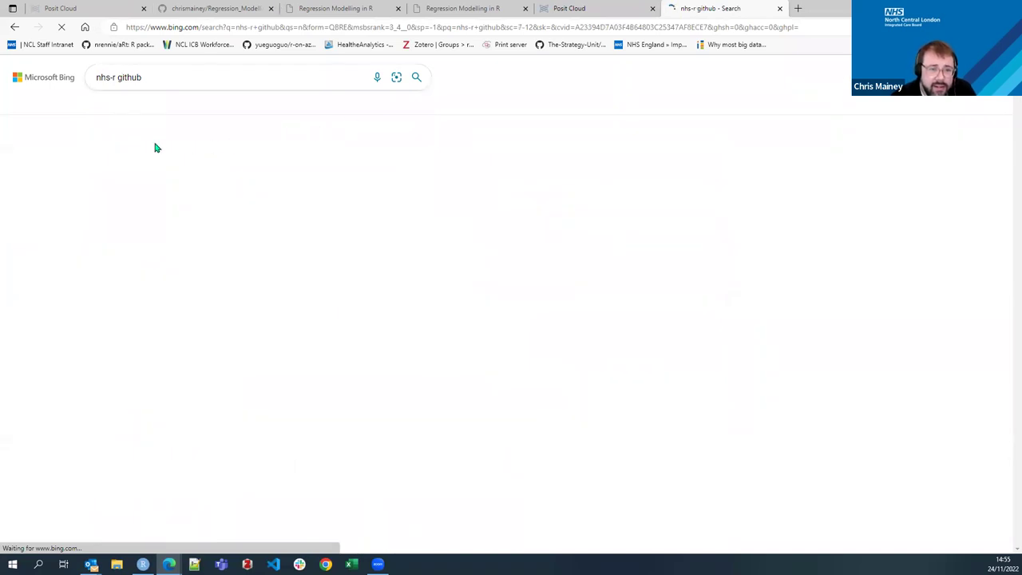
# Open the NHS-R Community page on GitHub and view the folders of its demos-and-how-tos repository.
pyautogui.click(165, 154)
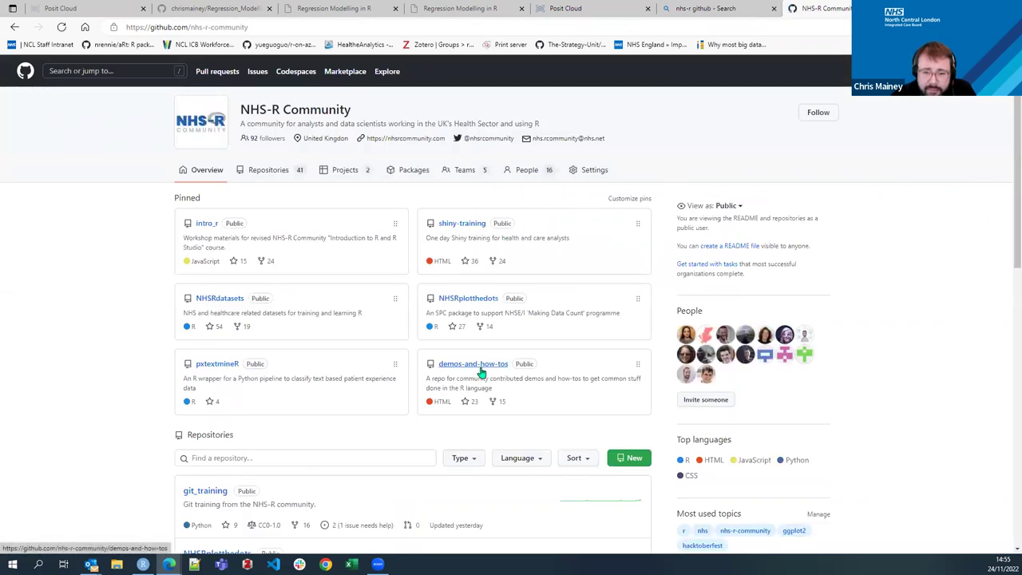
pyautogui.click(482, 372)
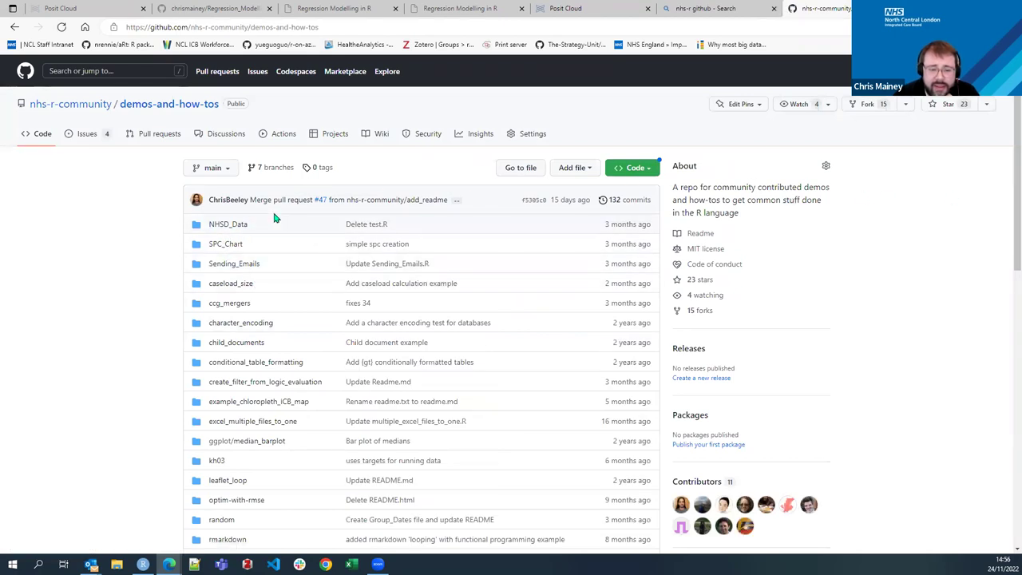
pyautogui.scroll(-1, 274, 218)
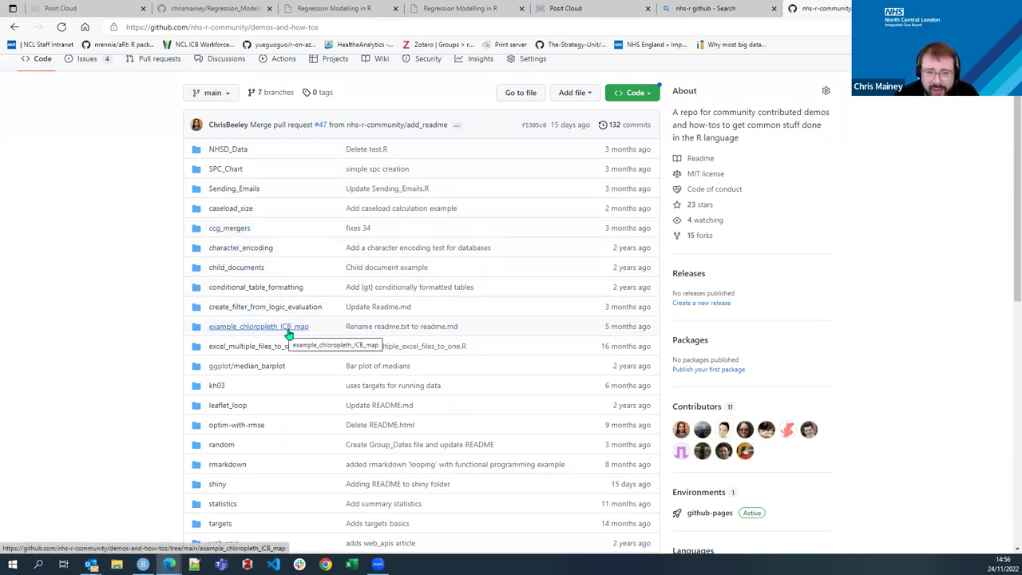
# Read through the kh03 folder's Readme on downloading and processing the KH03 data, and return to the repository's folder list.
pyautogui.click(218, 388)
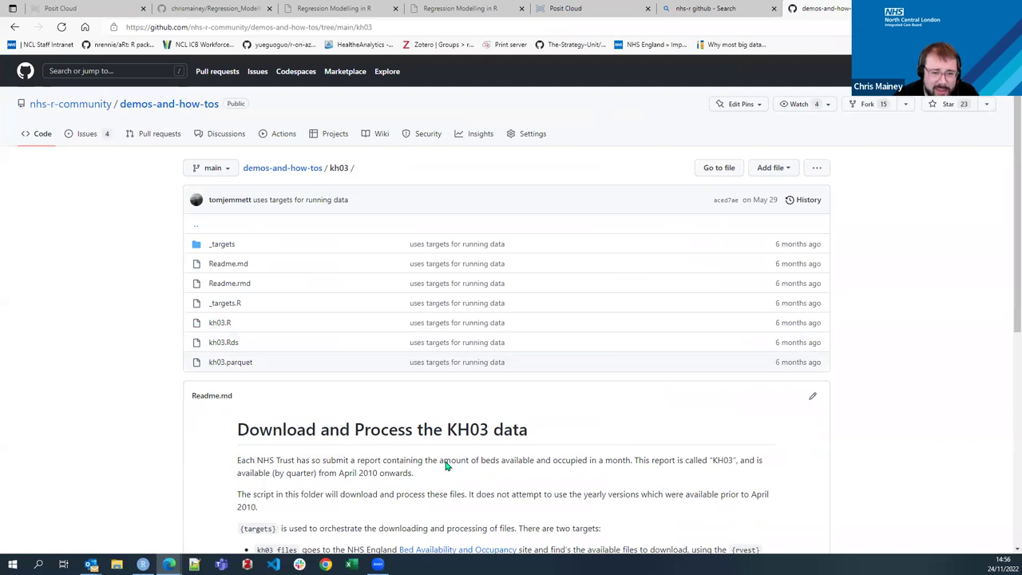
pyautogui.scroll(-1, 446, 465)
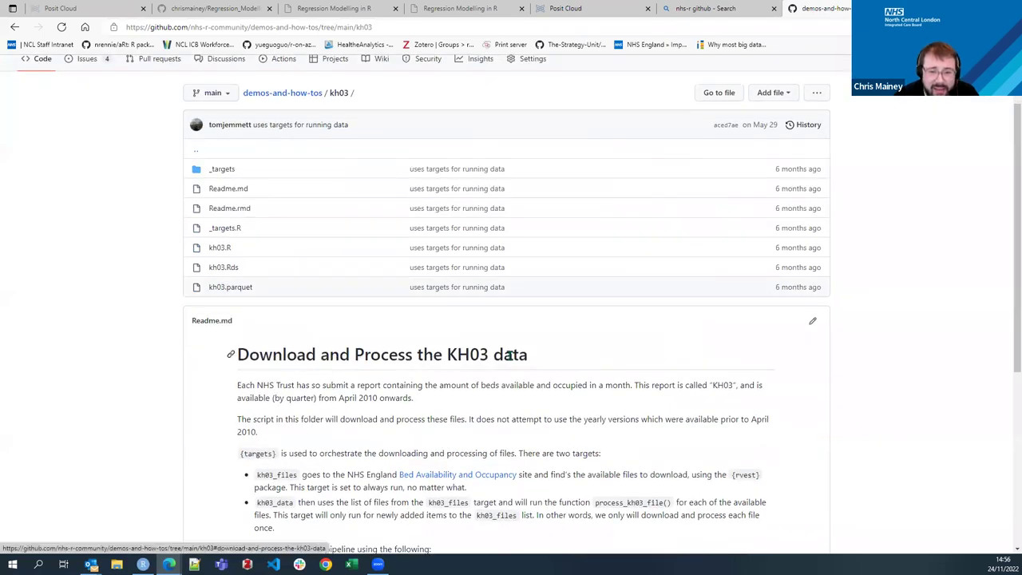
pyautogui.moveTo(378, 357); pyautogui.dragTo(554, 344)
pyautogui.click(547, 361)
pyautogui.scroll(-3, 615, 386)
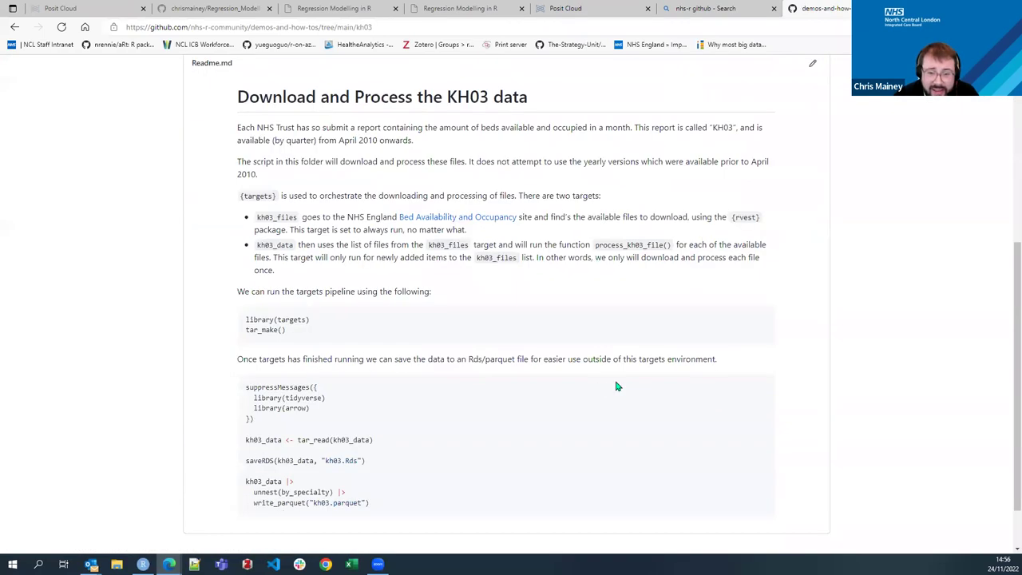
pyautogui.scroll(-1, 615, 387)
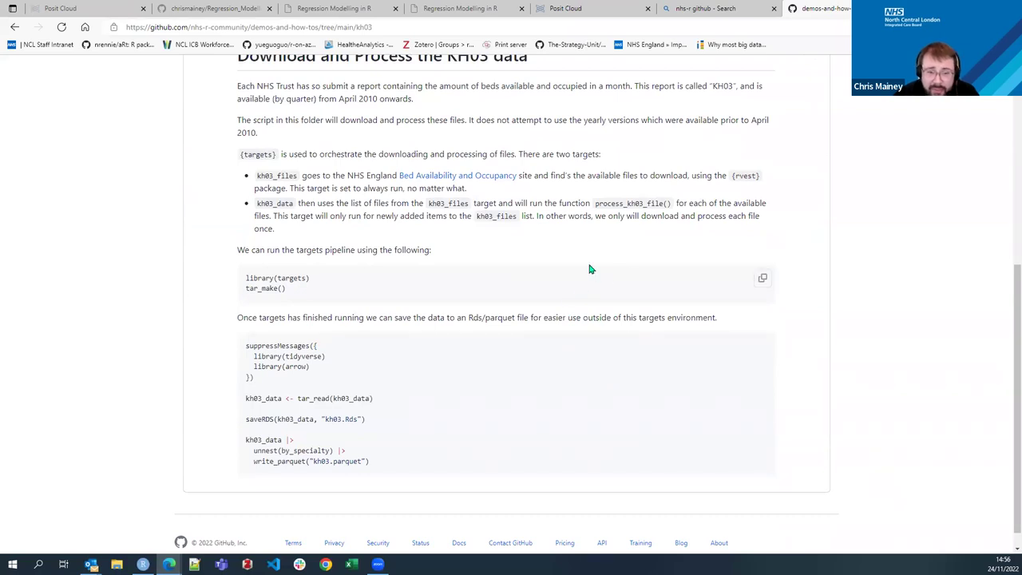
pyautogui.hotkey('alt', 'Left')
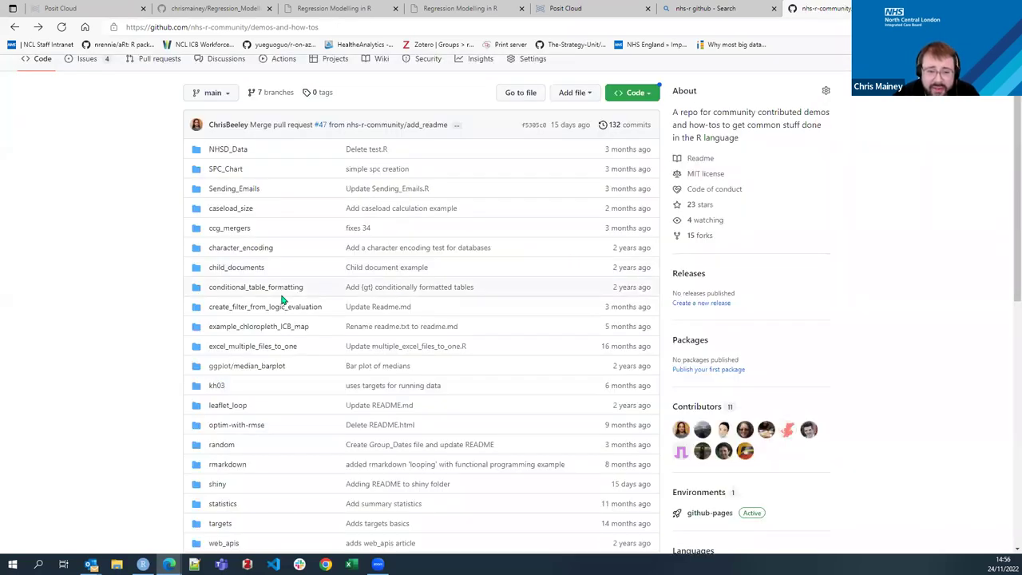
# Look through summary_stats.Rmd in the statistics folder and return to the main page of the demos-and-how-tos repository.
pyautogui.scroll(-3, 281, 300)
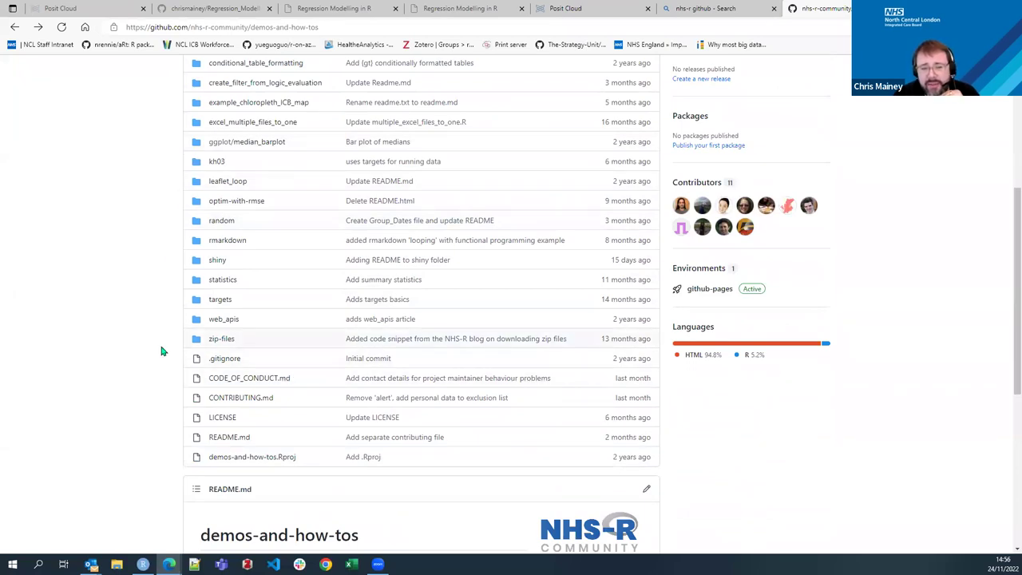
pyautogui.click(223, 281)
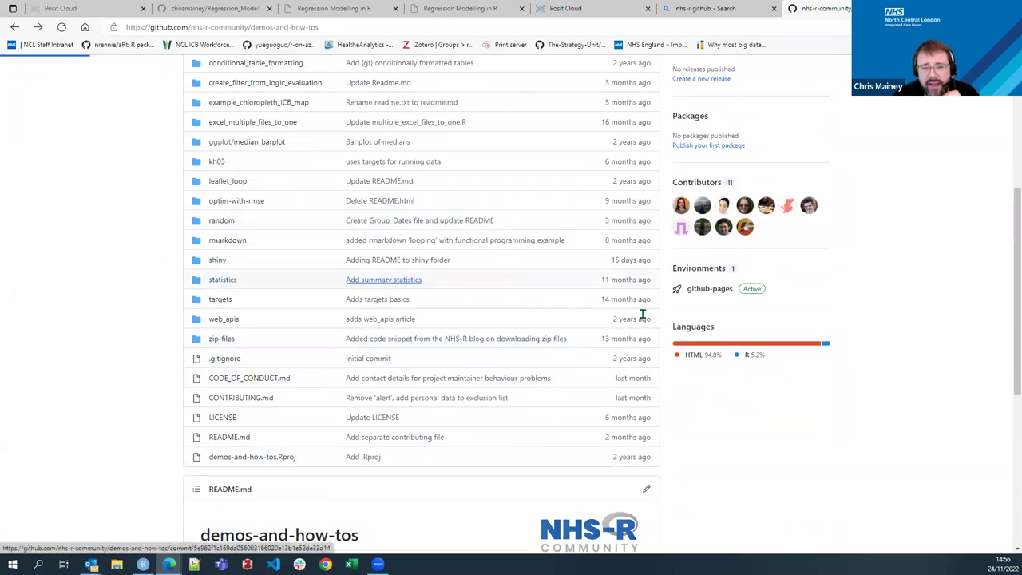
pyautogui.click(237, 249)
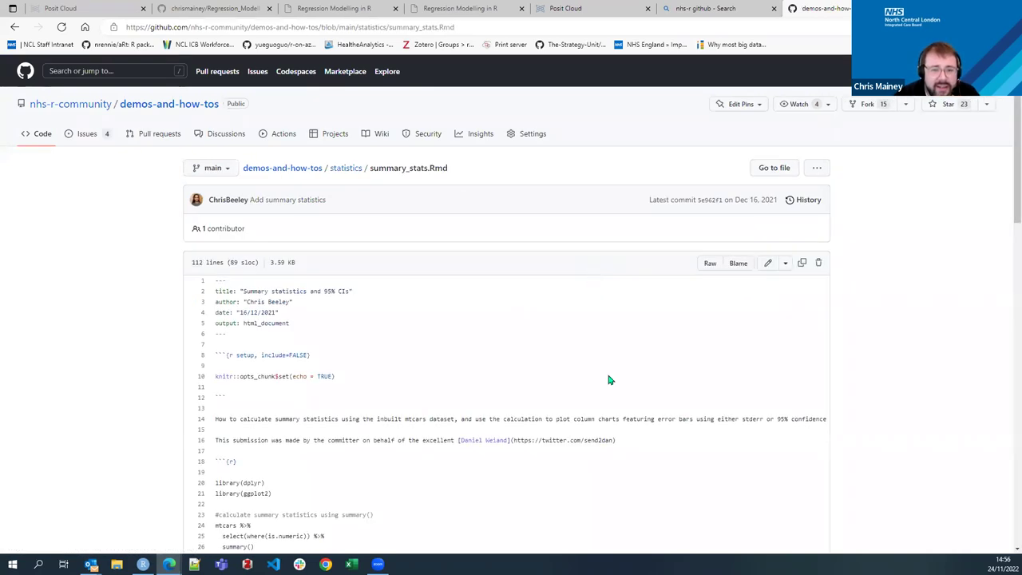
pyautogui.scroll(-8, 609, 380)
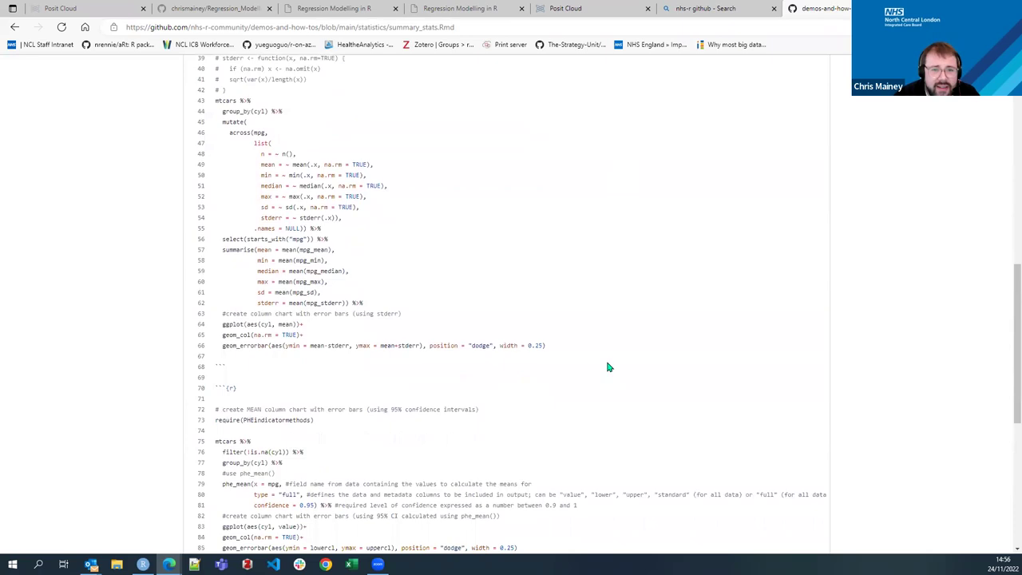
pyautogui.scroll(-6, 609, 367)
pyautogui.scroll(15, 637, 337)
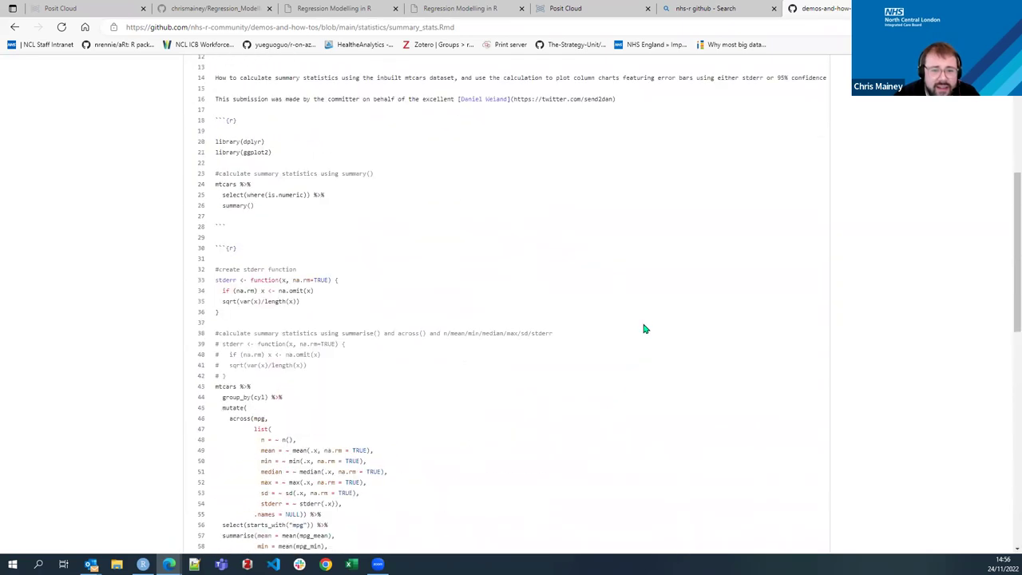
pyautogui.hotkey('alt', 'Left')
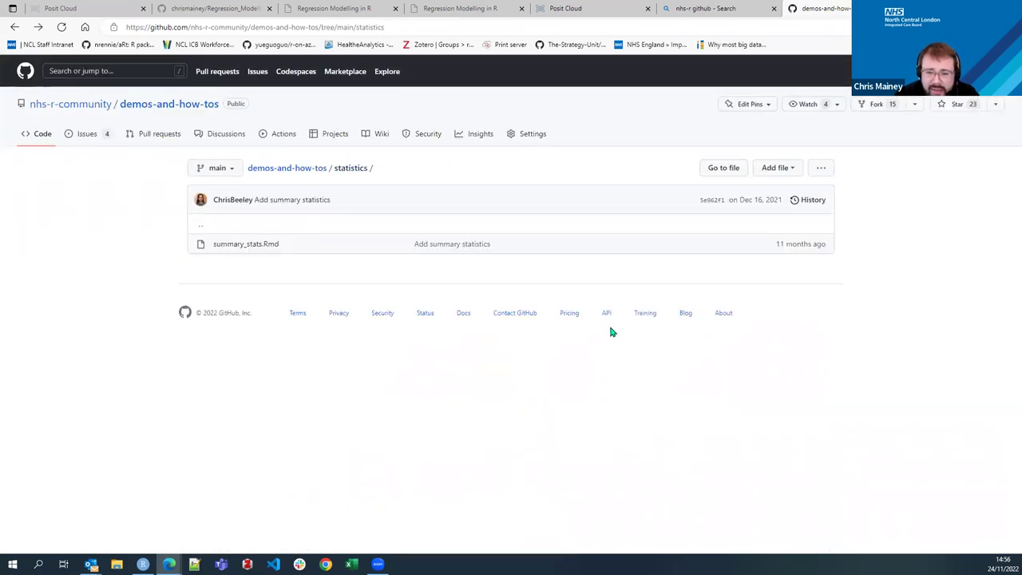
pyautogui.hotkey('alt', 'Left')
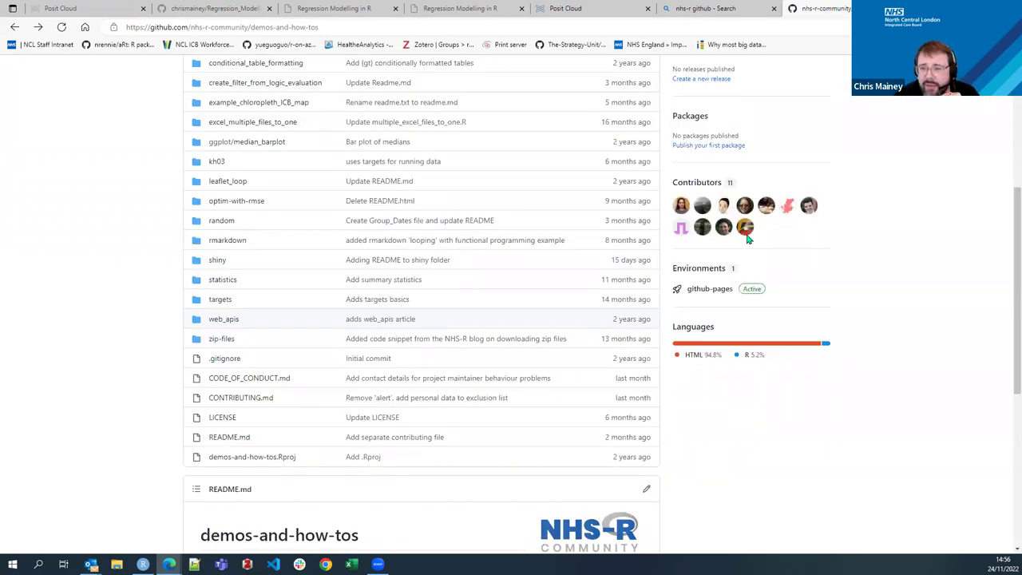
pyautogui.scroll(1, 901, 495)
pyautogui.scroll(2, 901, 495)
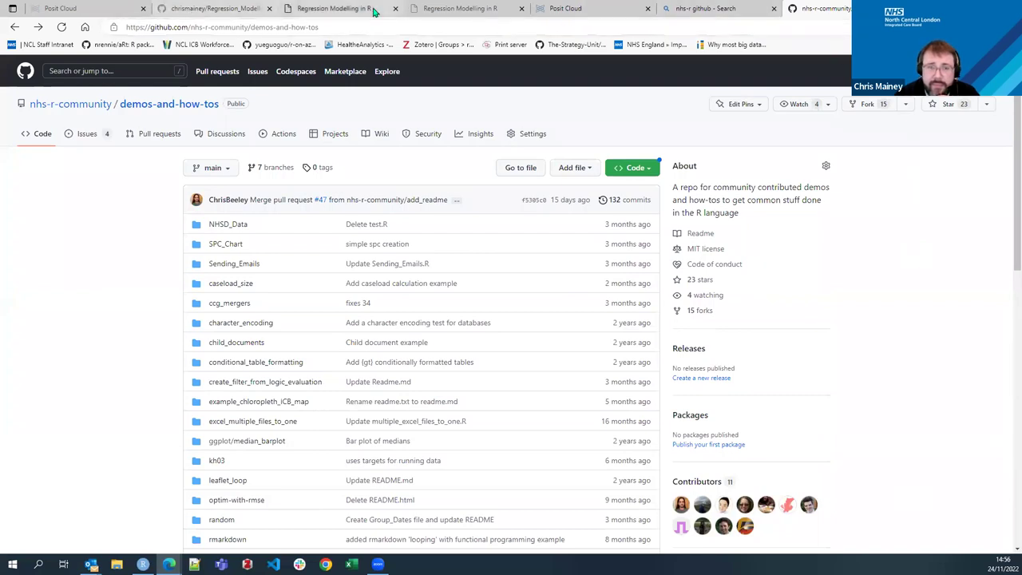
# Switch back to Exercises_1and2.R in Posit Cloud and review the scatter plot and linear model instructions below the histogram code.
pyautogui.click(416, 13)
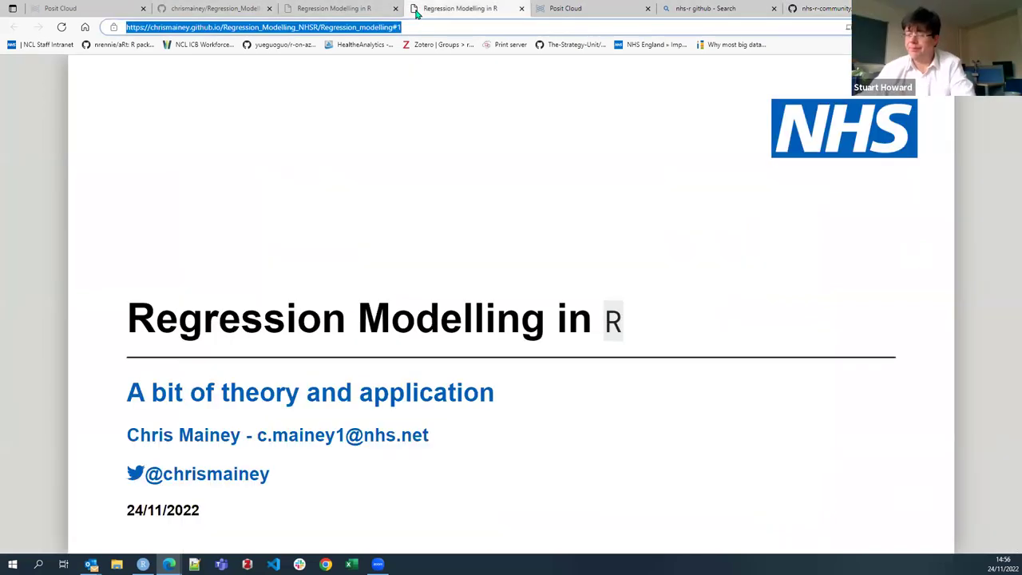
pyautogui.click(601, 15)
pyautogui.click(147, 361)
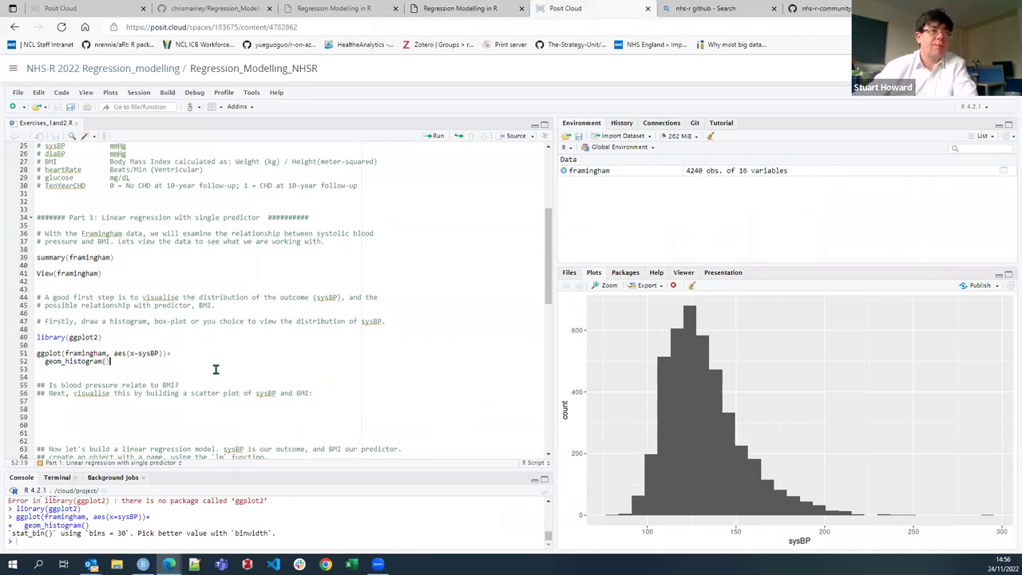
pyautogui.scroll(-4, 212, 369)
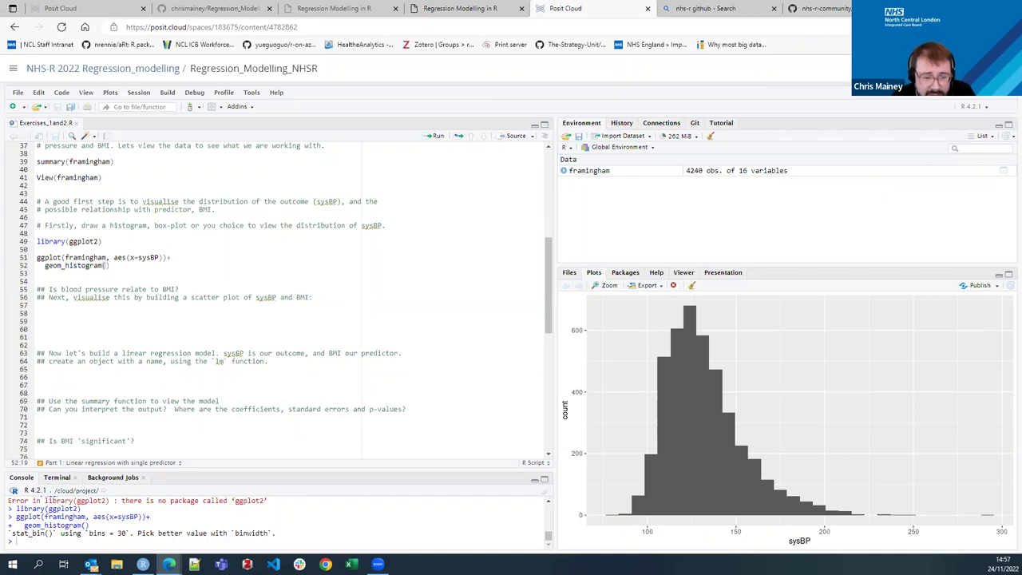
pyautogui.moveTo(169, 564)
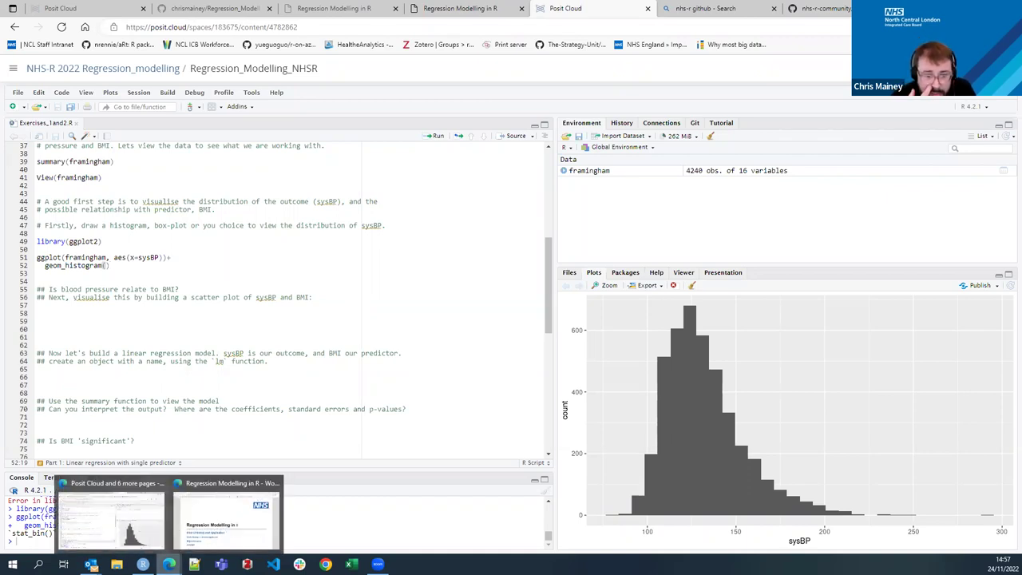
pyautogui.click(377, 564)
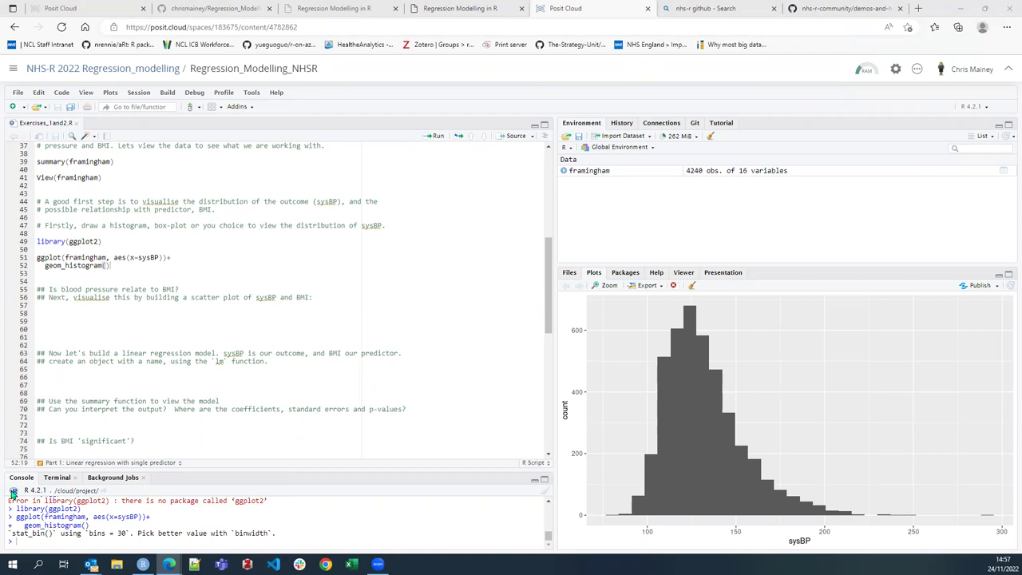
pyautogui.click(85, 324)
pyautogui.press('Up')
pyautogui.write('g')
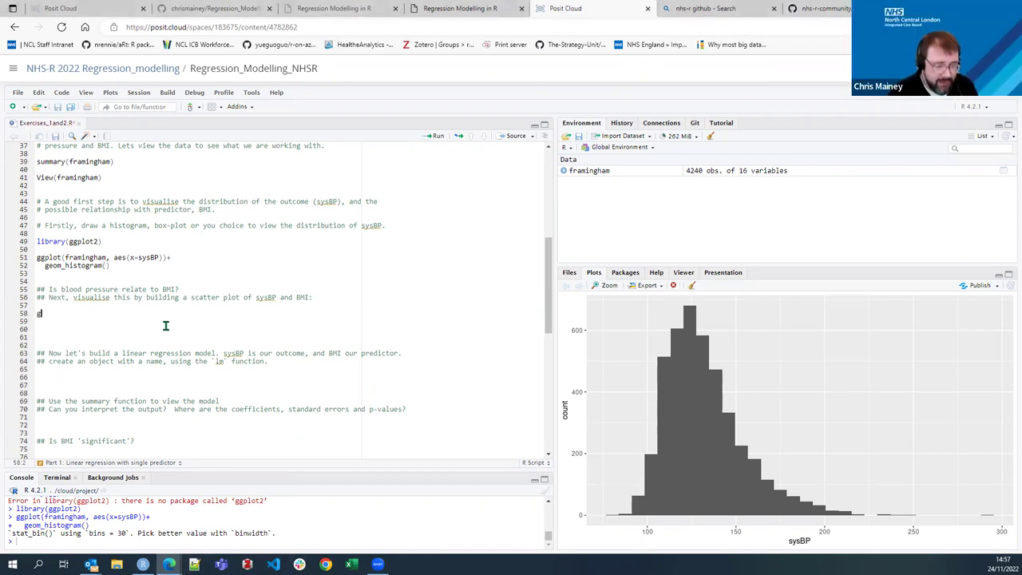
pyautogui.write('gplot(')
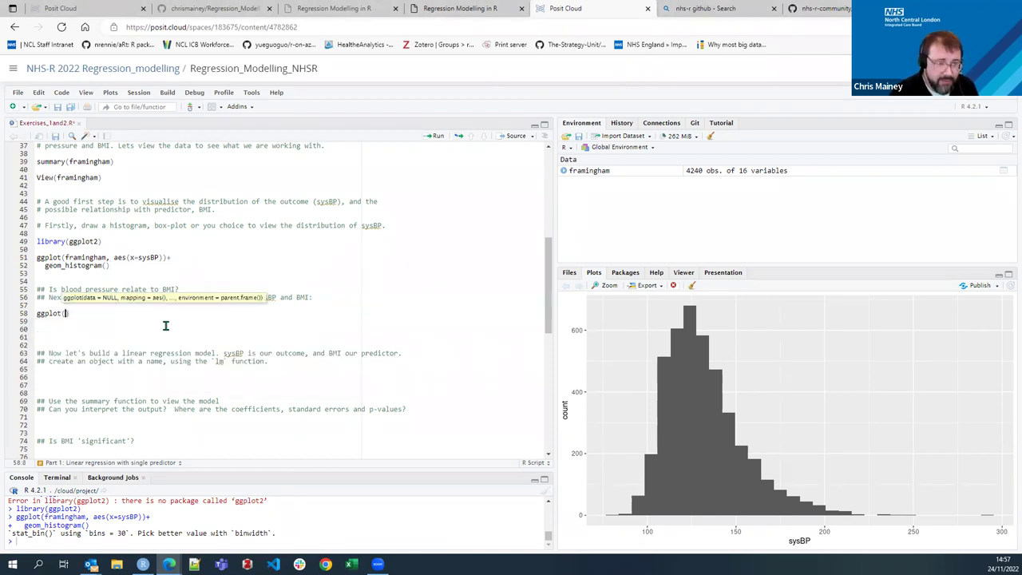
pyautogui.press('Tab')
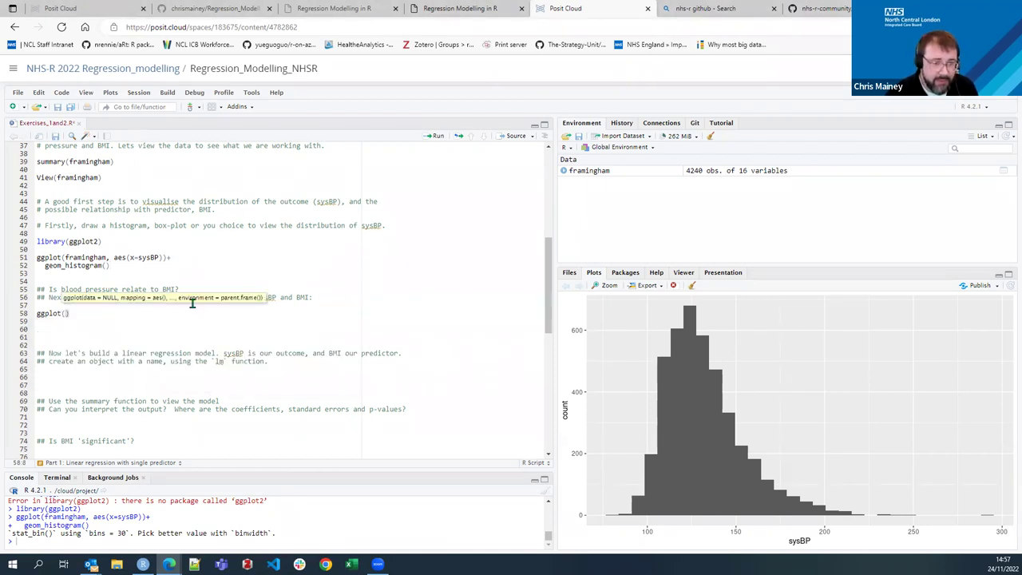
# Copy the two-line sysBP histogram code over the empty ggplot() call below the scatter plot instruction.
pyautogui.moveTo(128, 267)
pyautogui.mouseDown()
pyautogui.moveTo(47, 266)
pyautogui.moveTo(37, 255)
pyautogui.mouseUp()
pyautogui.hotkey('ctrl', 'c')
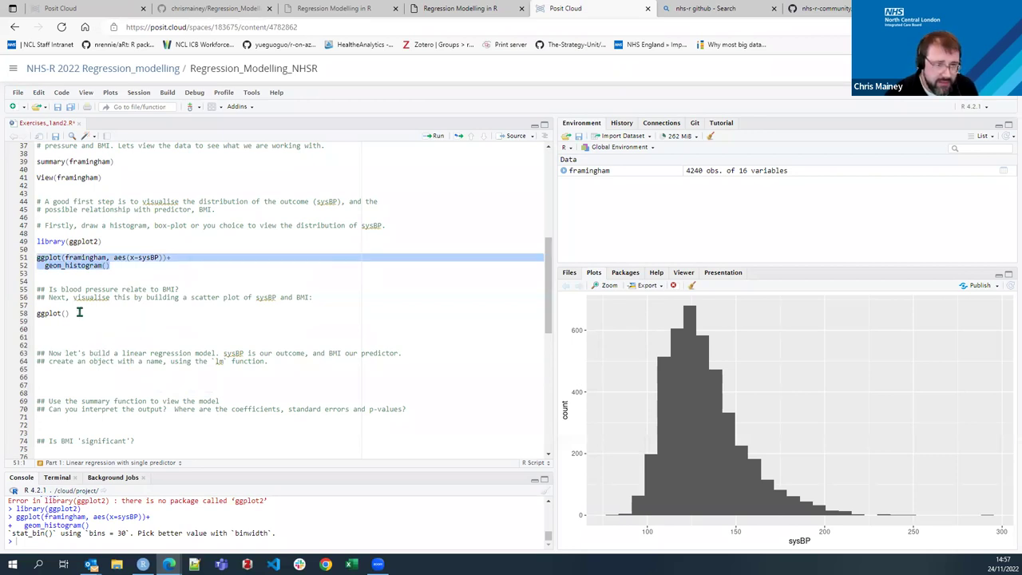
pyautogui.moveTo(77, 313); pyautogui.dragTo(35, 314)
pyautogui.hotkey('ctrl', 'v')
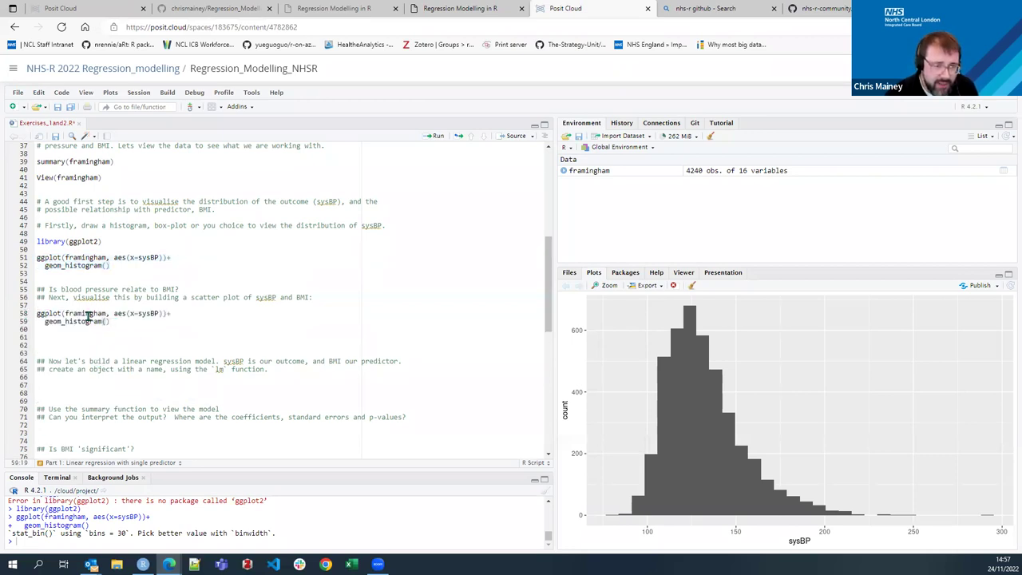
# Add y=BMI to the aes() mapping of the copied ggplot code under the scatter plot instruction.
pyautogui.click(162, 313)
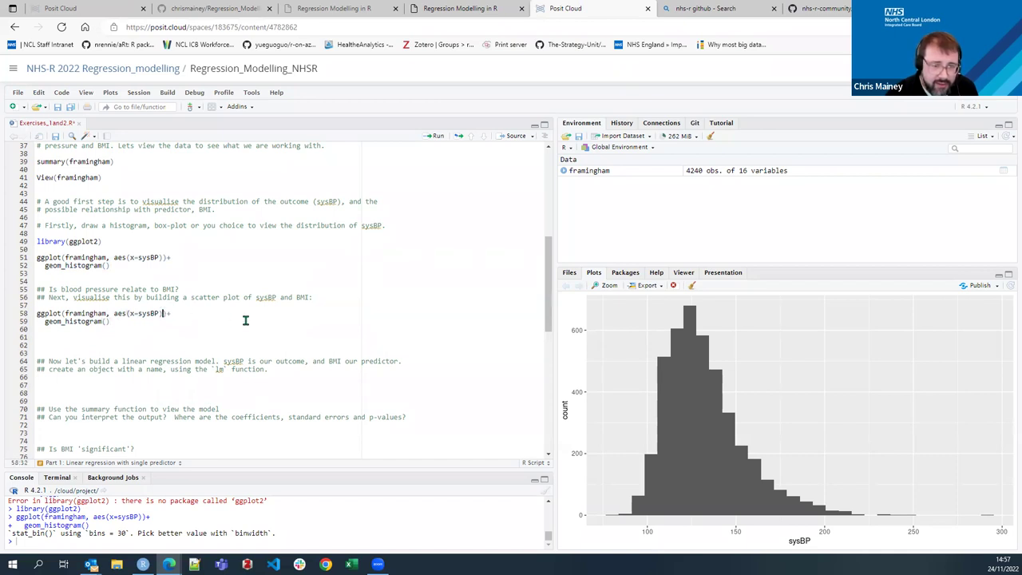
pyautogui.write(', y')
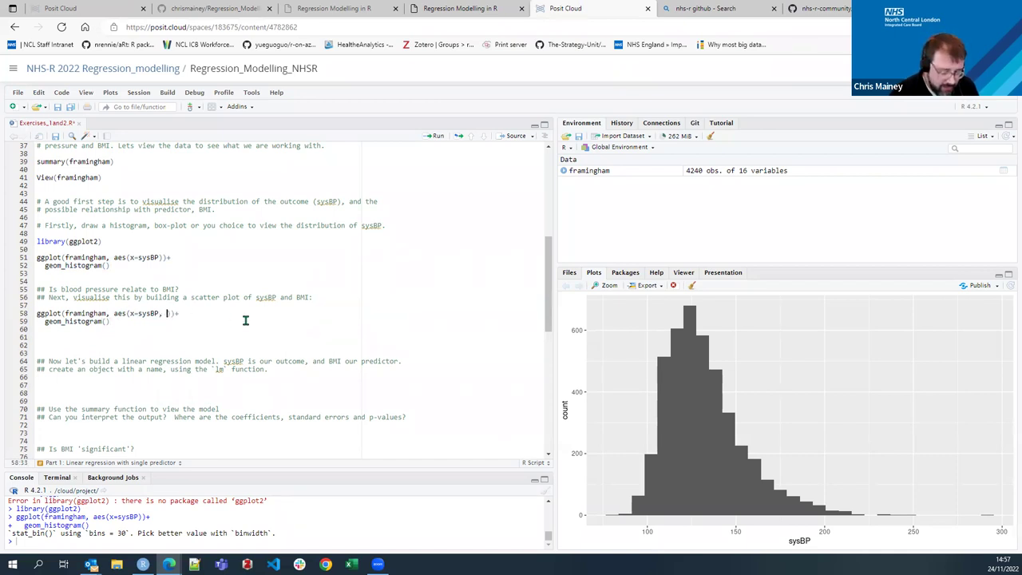
pyautogui.write('=BMI')
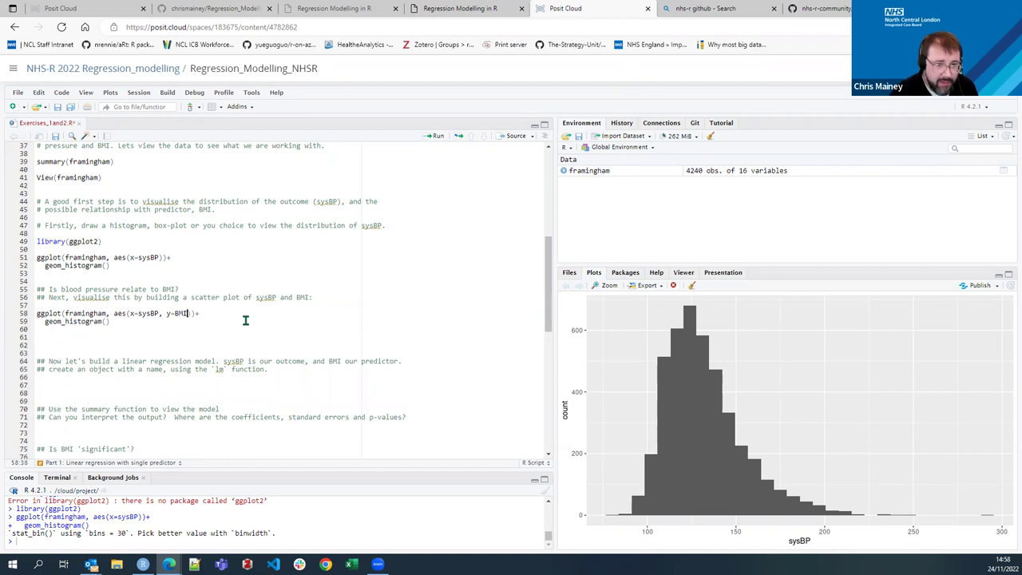
# Replace geom_histogram() with geom_point() in the sysBP and BMI plot code and run it.
pyautogui.press('Down')
pyautogui.press('BackSpace')
pyautogui.press('BackSpace')
pyautogui.press('BackSpace')
pyautogui.press('BackSpace')
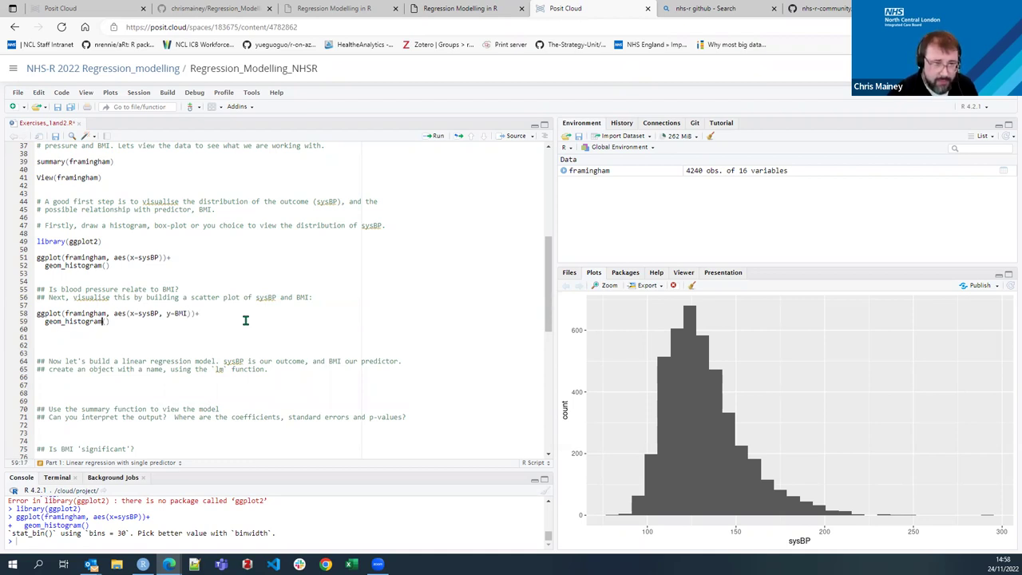
pyautogui.press('BackSpace')
pyautogui.press('BackSpace')
pyautogui.press('BackSpace')
pyautogui.press('BackSpace')
pyautogui.press('BackSpace')
pyautogui.press('BackSpace')
pyautogui.press('BackSpace')
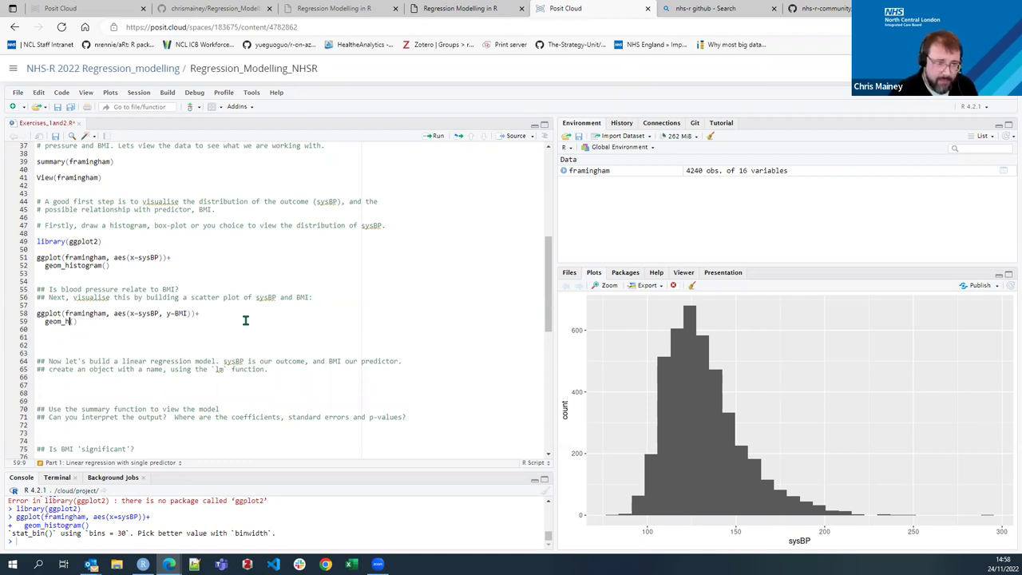
pyautogui.write('point')
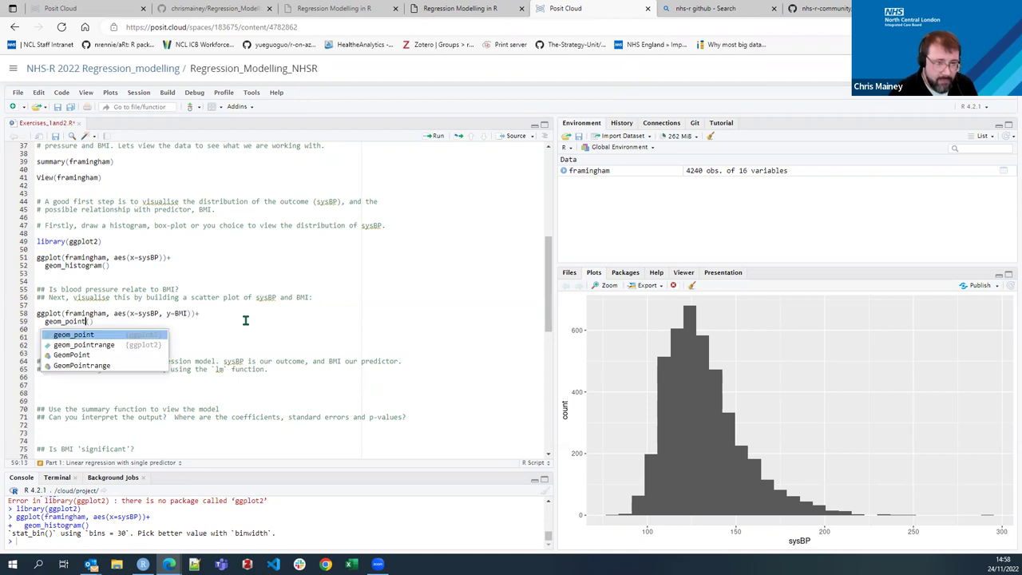
pyautogui.press('Tab')
pyautogui.hotkey('ctrl', 'Return')
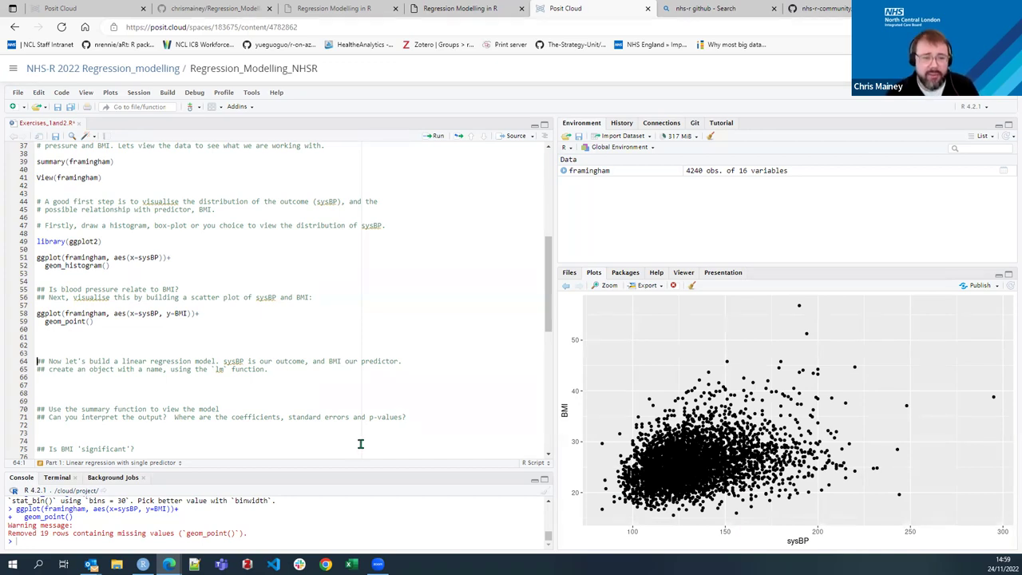
# Add a geom_smooth(col="red") layer after geom_point() in the scatter plot code and run it.
pyautogui.click(183, 321)
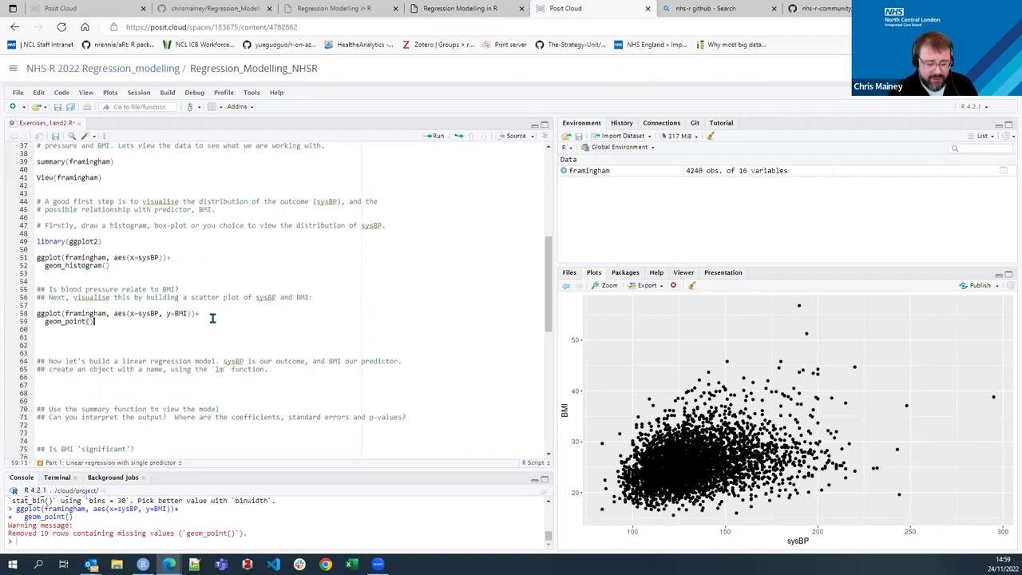
pyautogui.write('+')
pyautogui.press('Return')
pyautogui.write('geom')
pyautogui.press('BackSpace')
pyautogui.press('BackSpace')
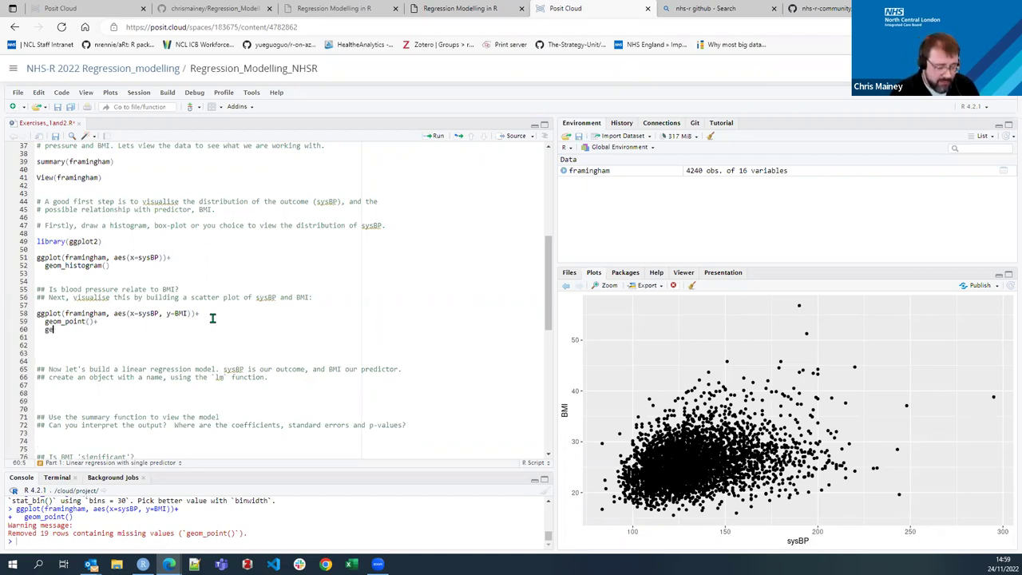
pyautogui.write('_smoo')
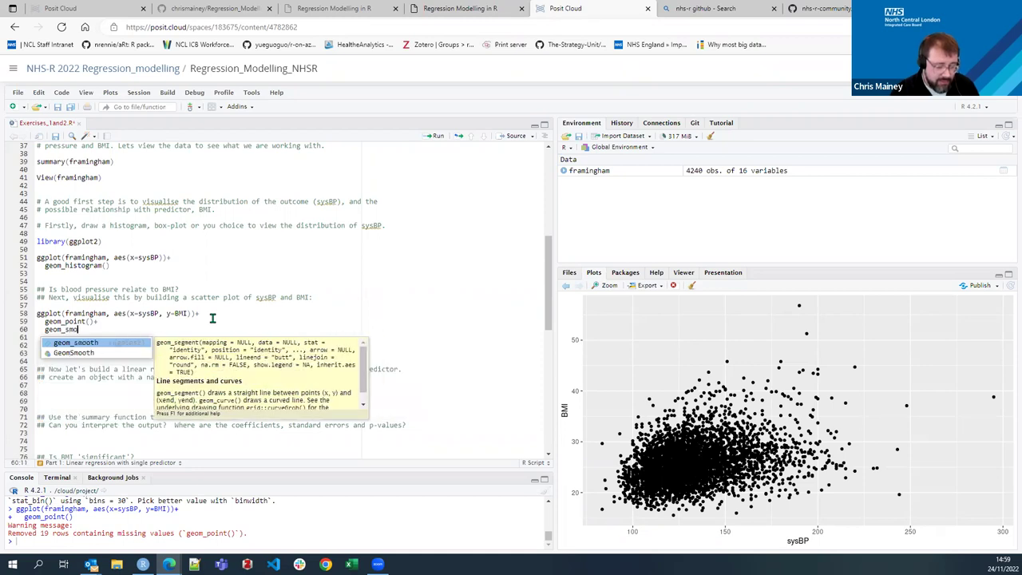
pyautogui.write('t')
pyautogui.press('Tab')
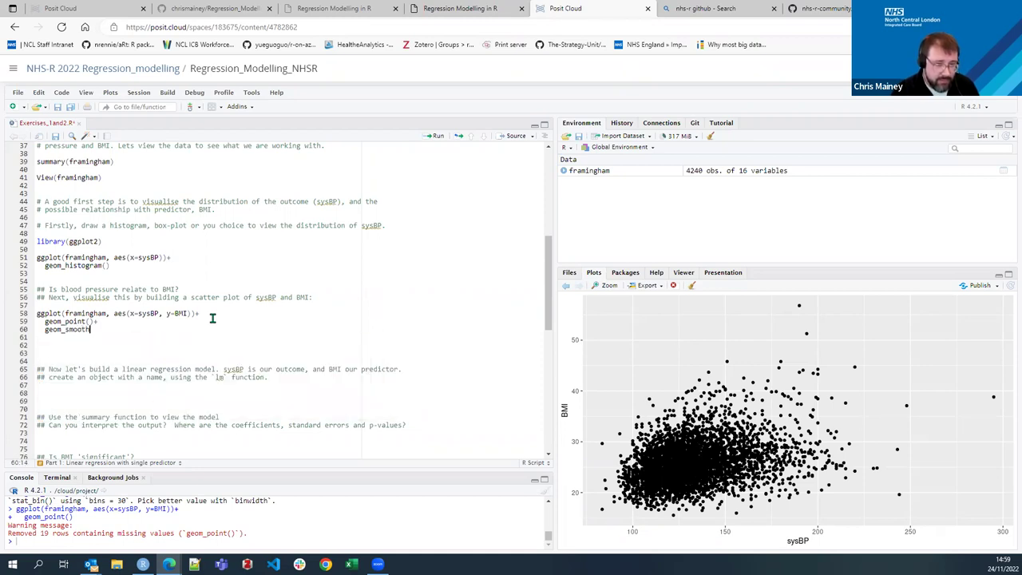
pyautogui.write('col="re')
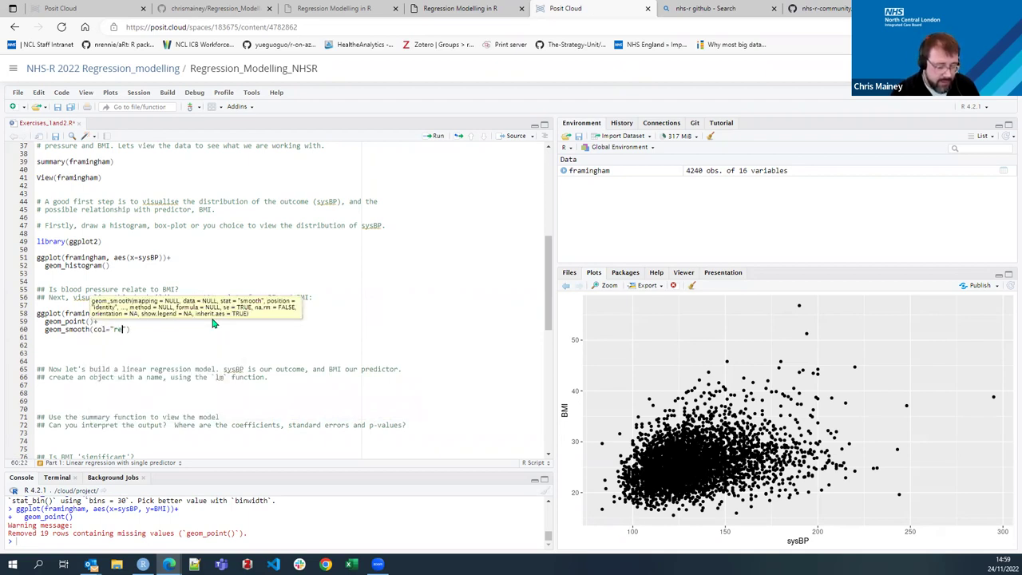
pyautogui.write('d')
pyautogui.hotkey('ctrl', 'Return')
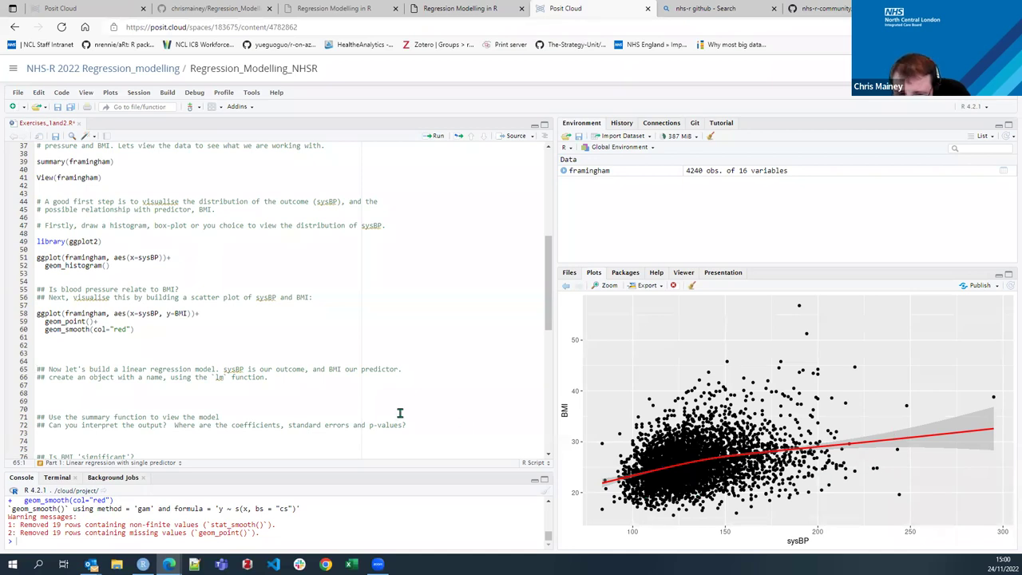
# Append a + to the red geom_smooth line and duplicate that line directly below it.
pyautogui.click(157, 329)
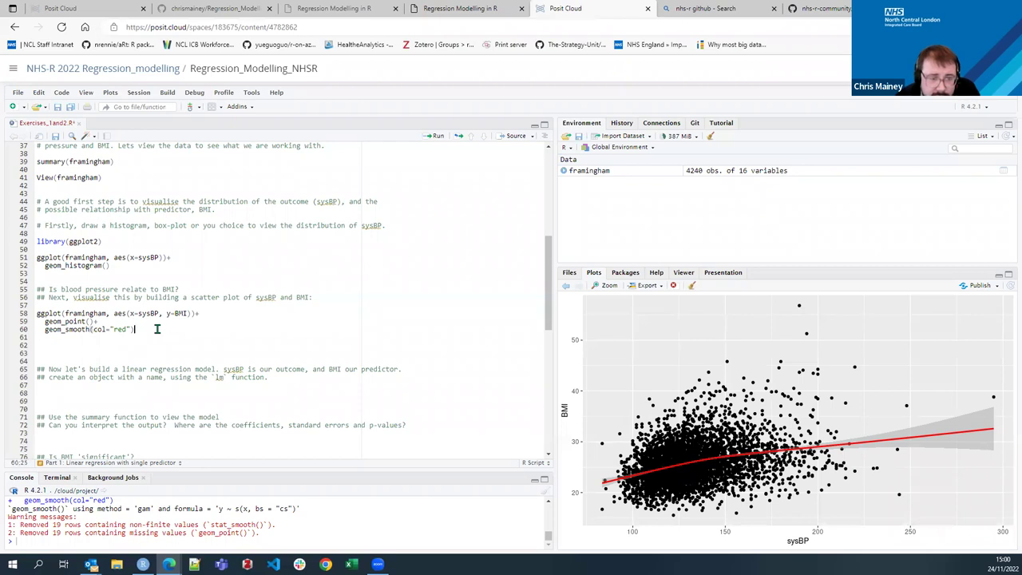
pyautogui.write('+')
pyautogui.press('Return')
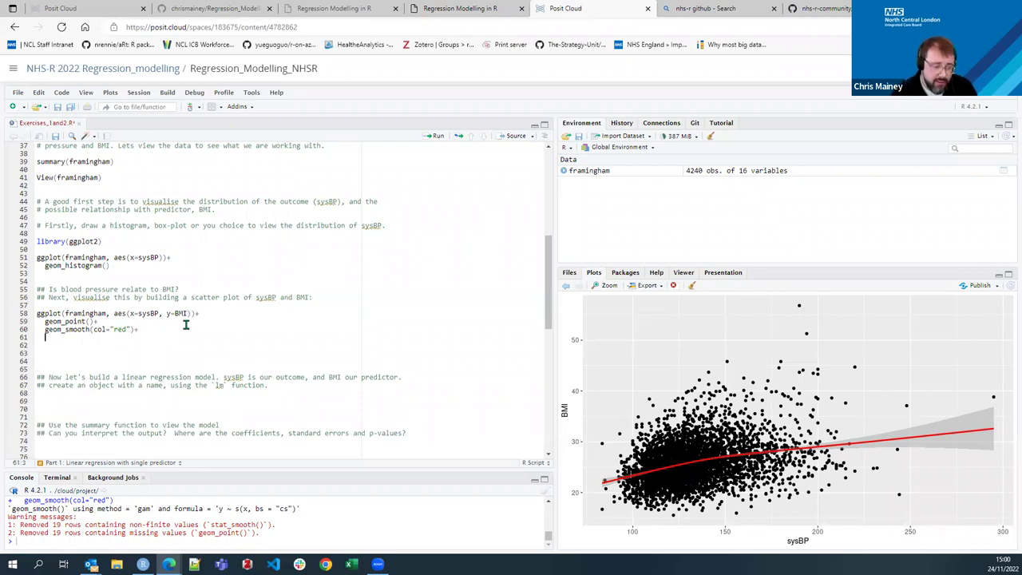
pyautogui.hotkey('shift', 'Up')
pyautogui.hotkey('ctrl', 'c')
pyautogui.hotkey('shift', 'End')
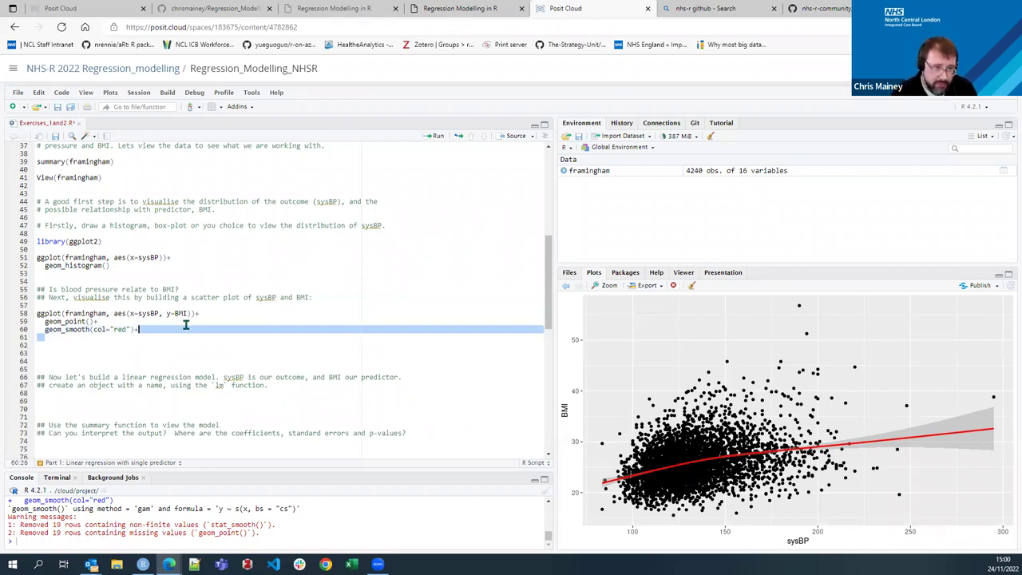
pyautogui.press('Up')
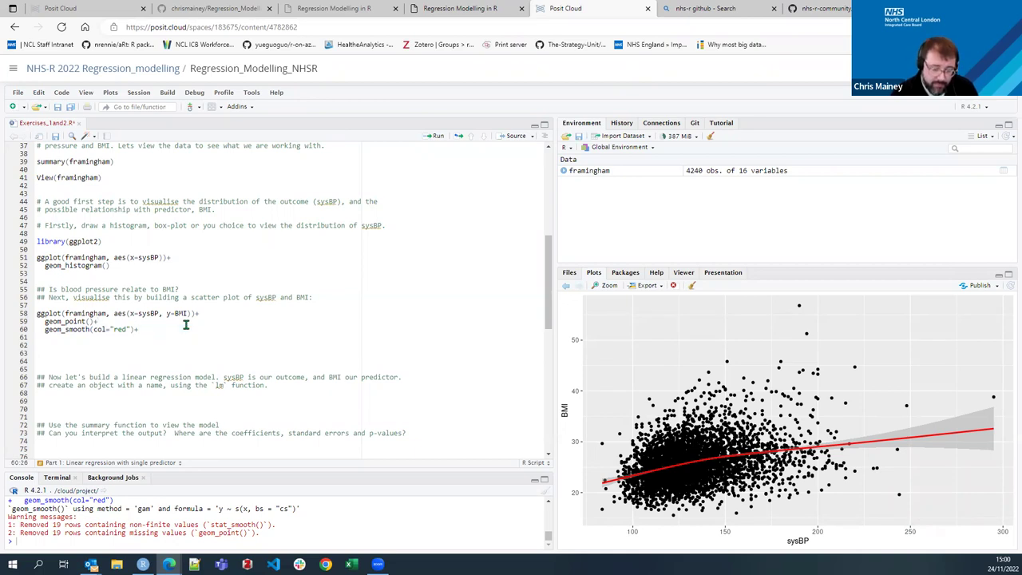
pyautogui.hotkey('shift', 'Home')
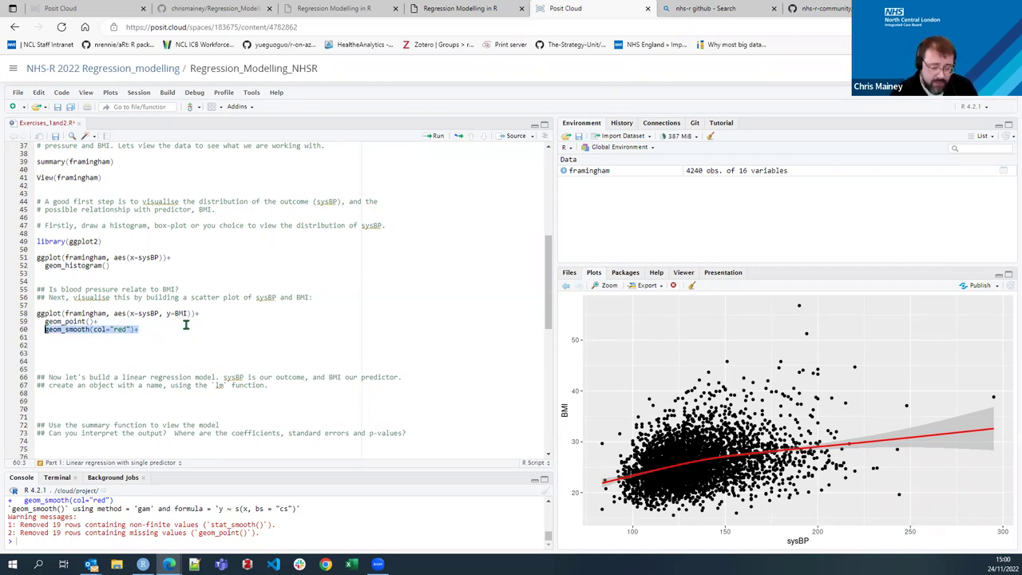
pyautogui.press('End')
pyautogui.press('Return')
pyautogui.hotkey('ctrl', 'v')
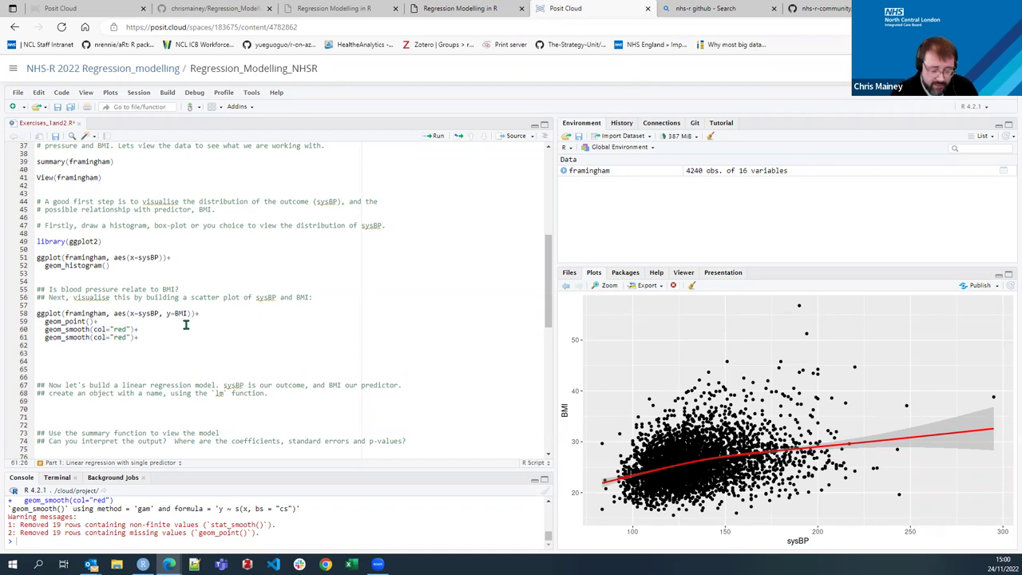
# Set the duplicated geom_smooth layer to col="blue" with method = "lm", and run the plot code.
pyautogui.press('BackSpace')
pyautogui.press('BackSpace')
pyautogui.press('BackSpace')
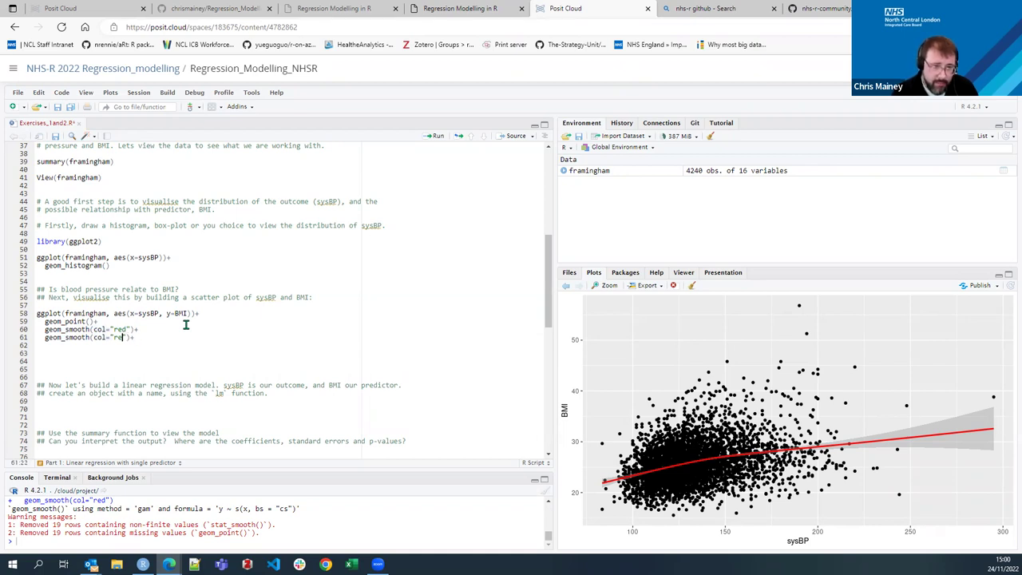
pyautogui.write('blue"')
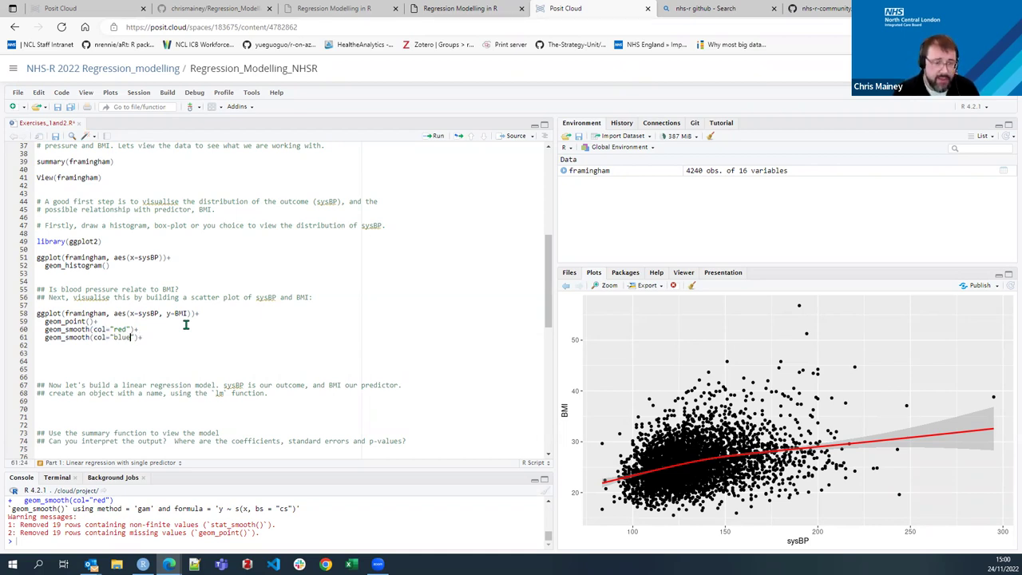
pyautogui.write(',')
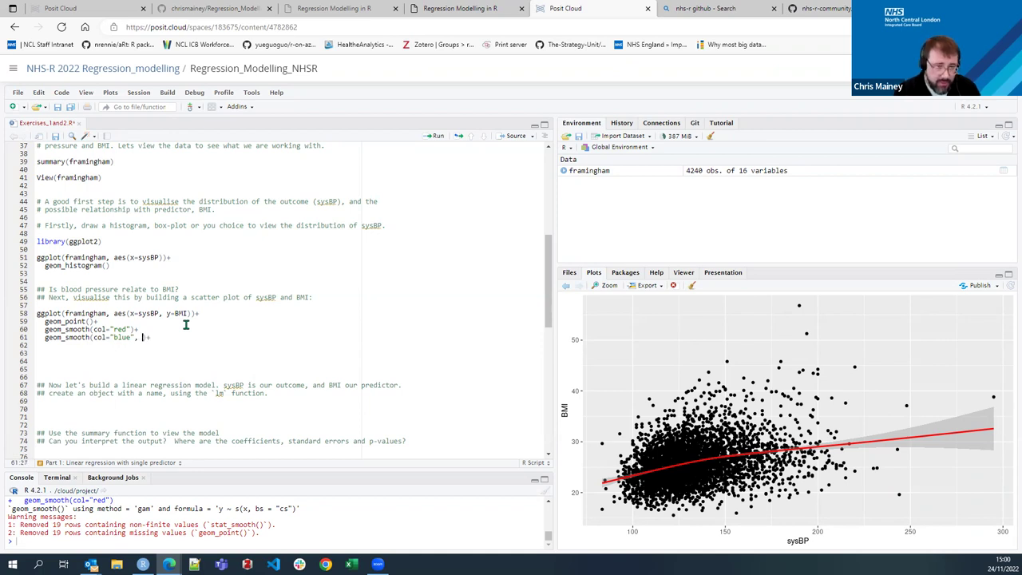
pyautogui.press('Down')
pyautogui.press('Down')
pyautogui.press('Down')
pyautogui.press('Down')
pyautogui.press('Down')
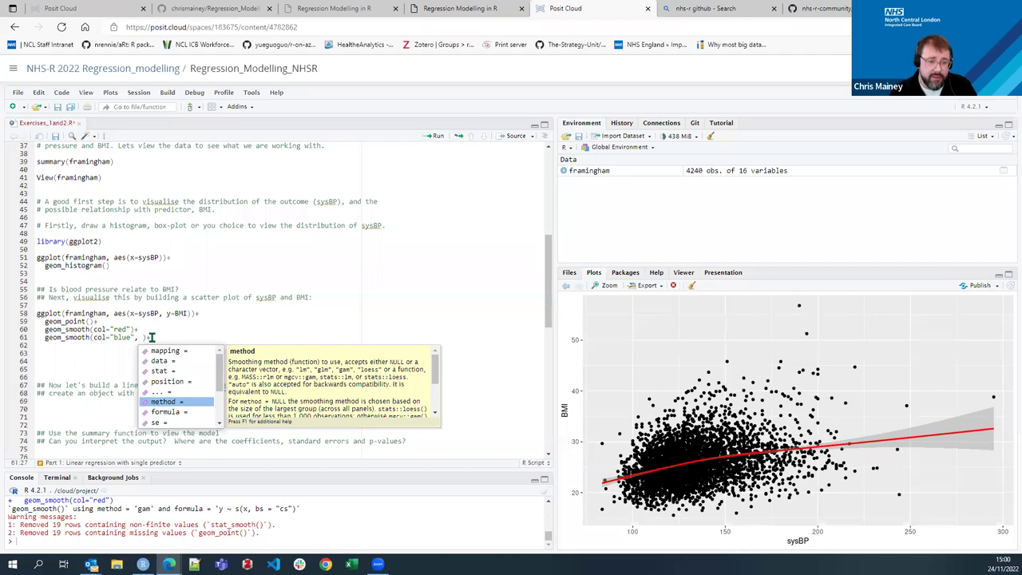
pyautogui.click(161, 402)
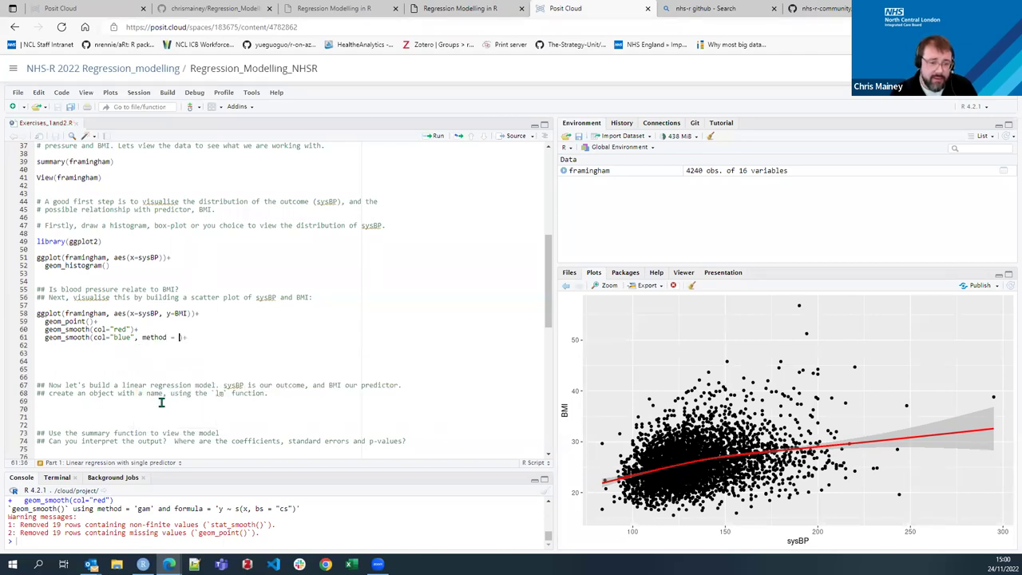
pyautogui.write('"lm')
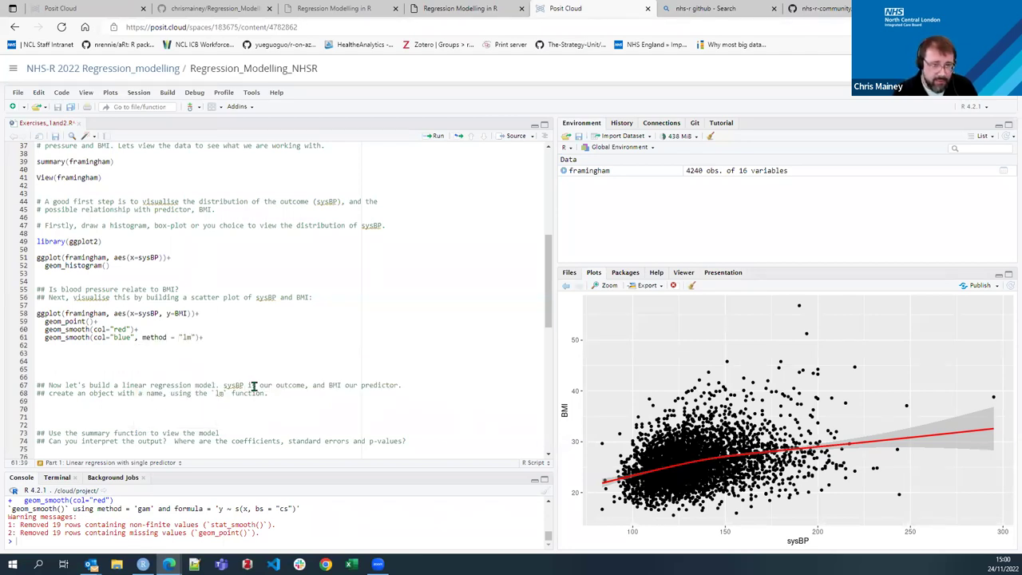
pyautogui.hotkey('ctrl', 'Return')
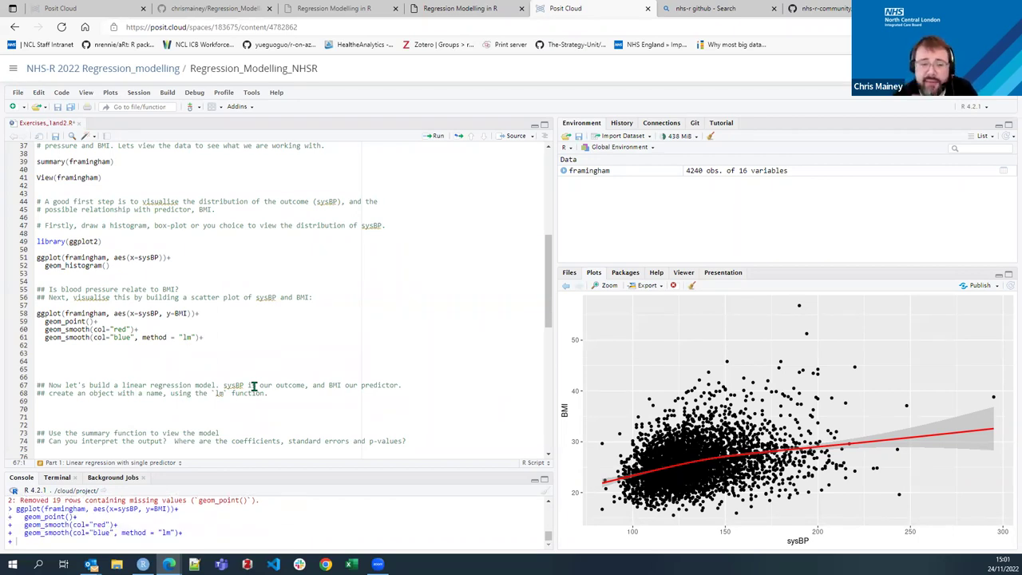
# Remove the trailing + after the blue geom_smooth layer, cancel the incomplete console command and rerun the plot code.
pyautogui.moveTo(227, 348); pyautogui.dragTo(223, 330)
pyautogui.click(219, 339)
pyautogui.click(134, 541)
pyautogui.press('Escape')
pyautogui.click(230, 327)
pyautogui.hotkey('ctrl', 'Return')
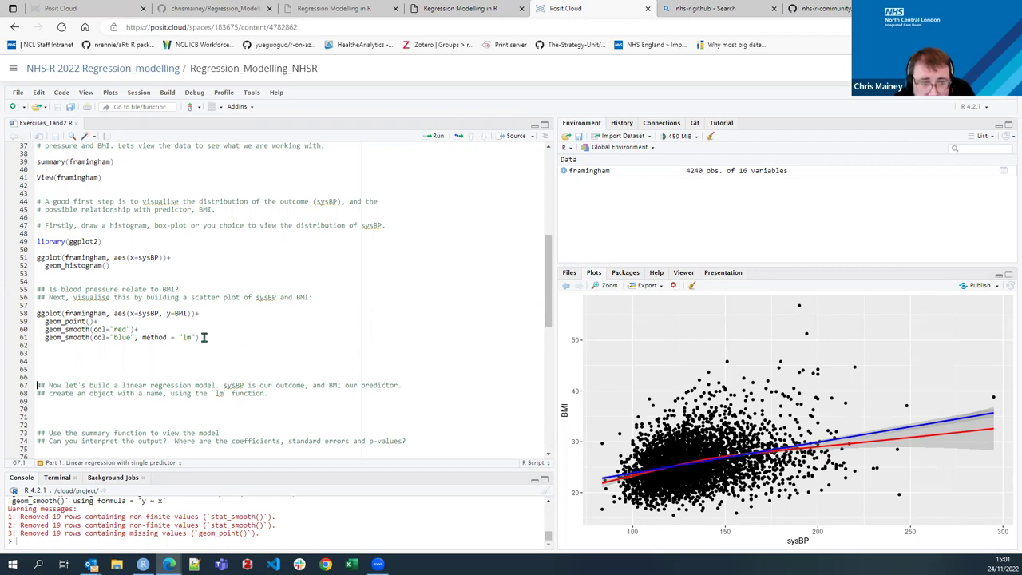
# Delete two of the blank lines between the scatter plot code and the linear regression instruction.
pyautogui.click(49, 371)
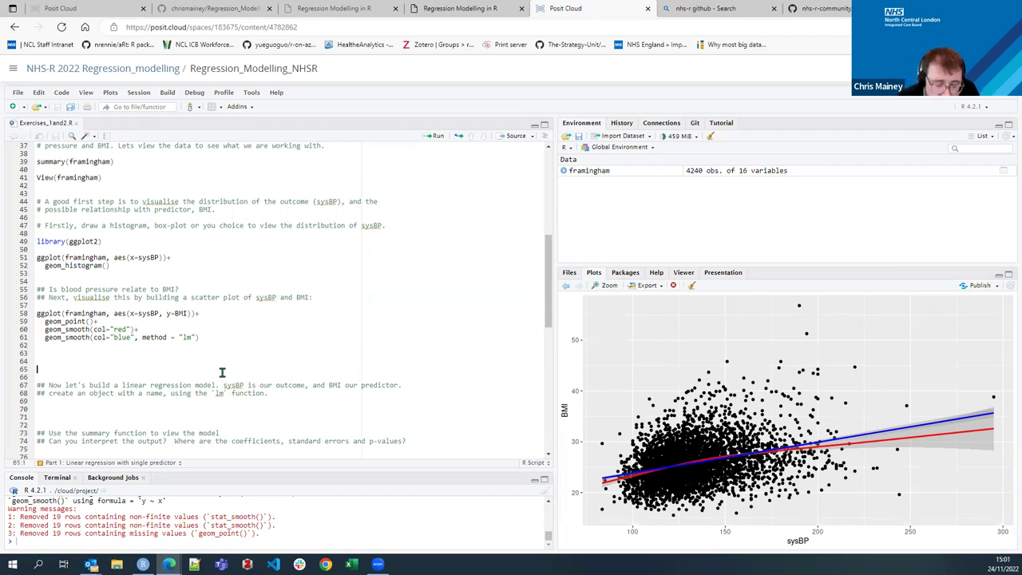
pyautogui.press('BackSpace')
pyautogui.press('BackSpace')
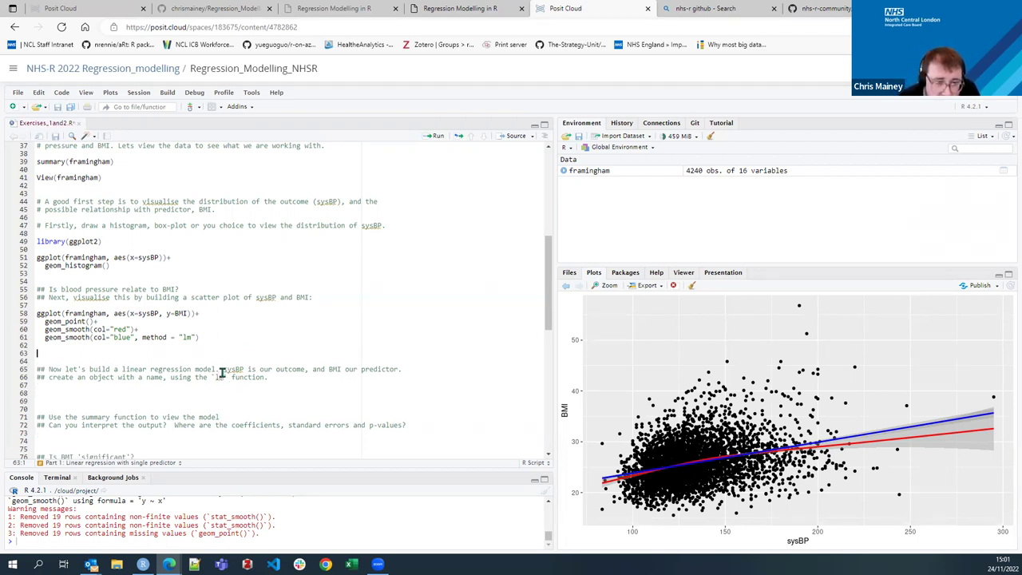
# Start an assignment to a new object named sys_bmi1 on line 68, below the linear regression instruction.
pyautogui.click(55, 391)
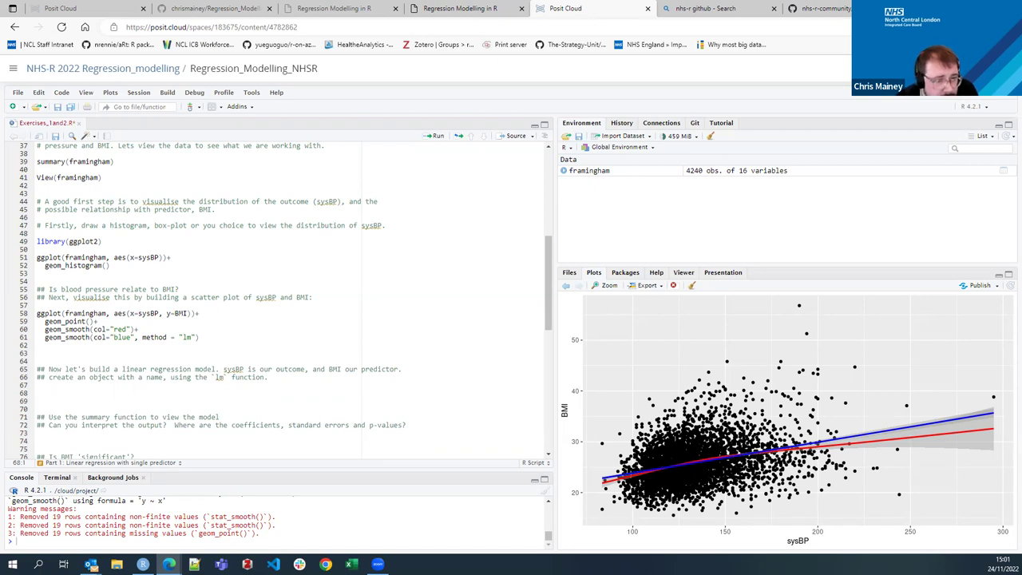
pyautogui.scroll(-3, 212, 451)
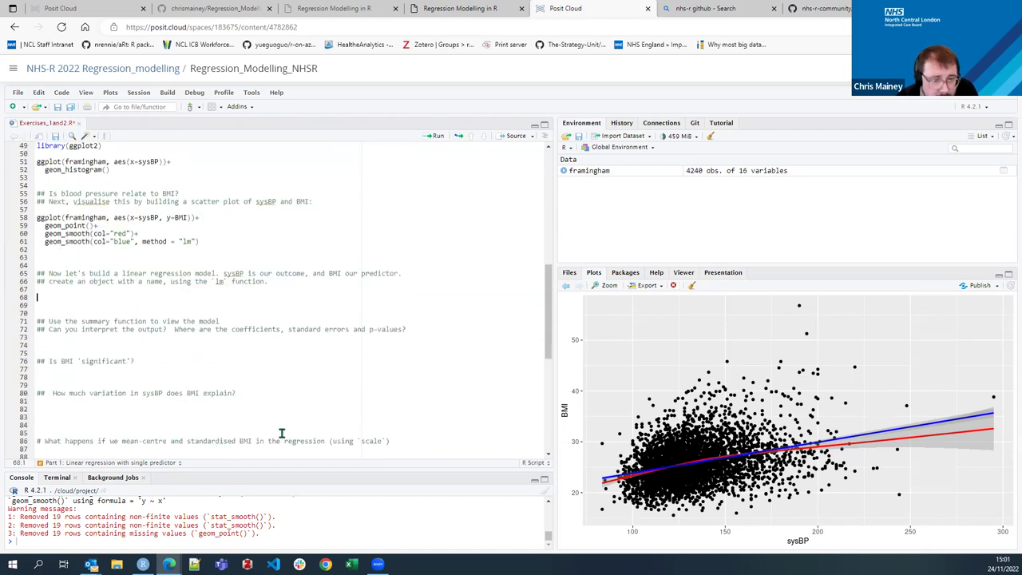
pyautogui.scroll(-1, 279, 432)
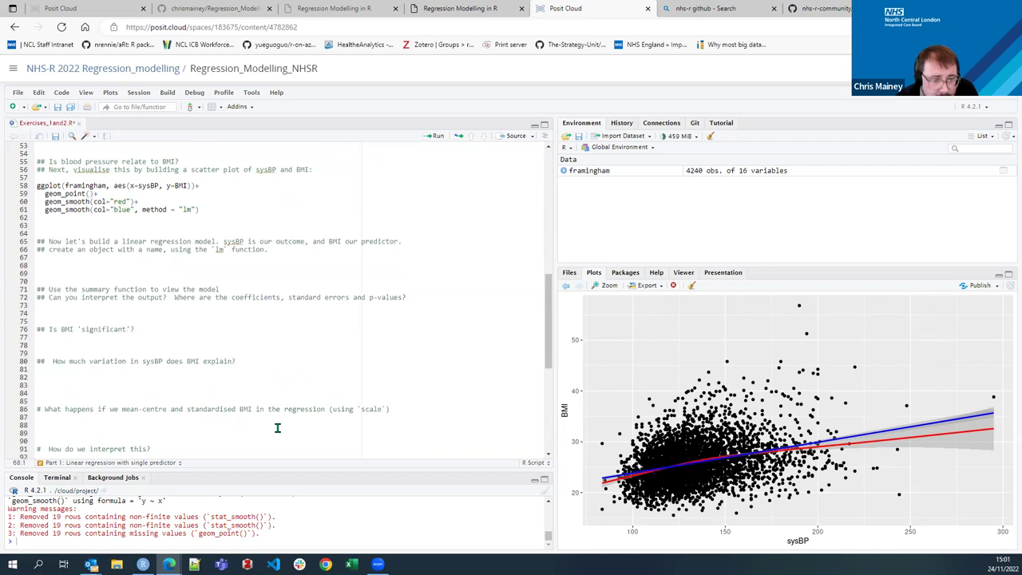
pyautogui.scroll(-1, 277, 428)
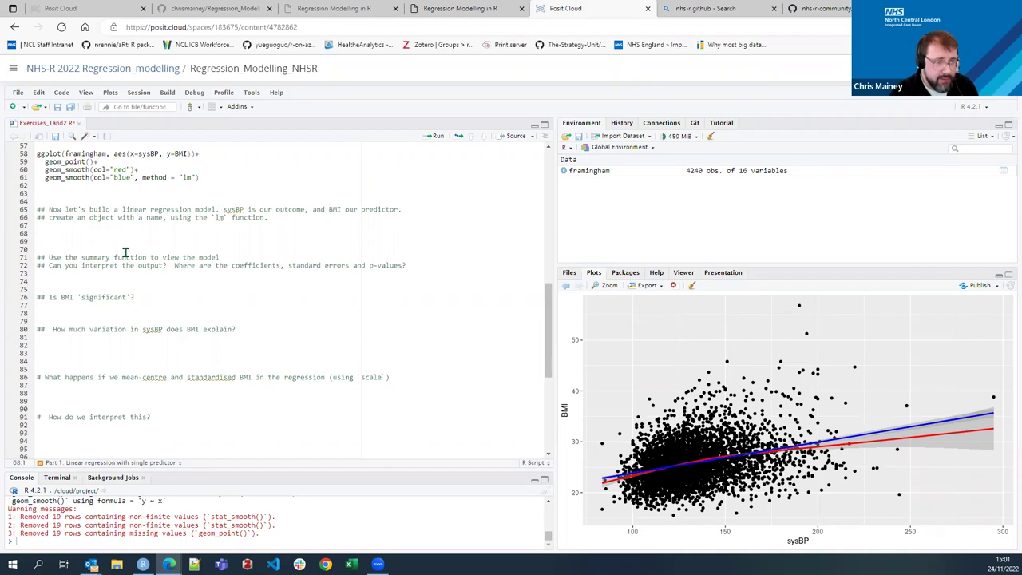
pyautogui.write('sy')
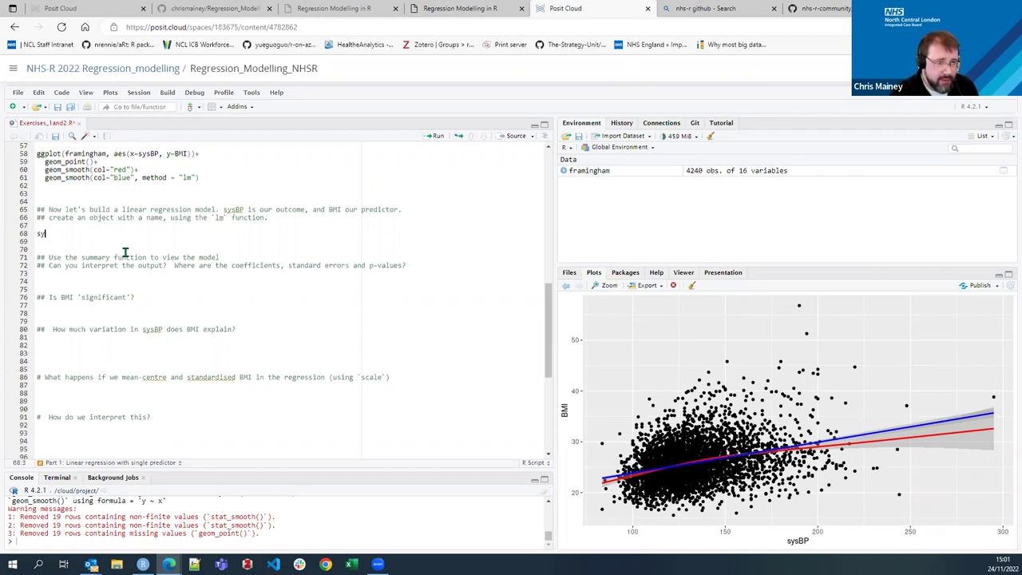
pyautogui.write('s.')
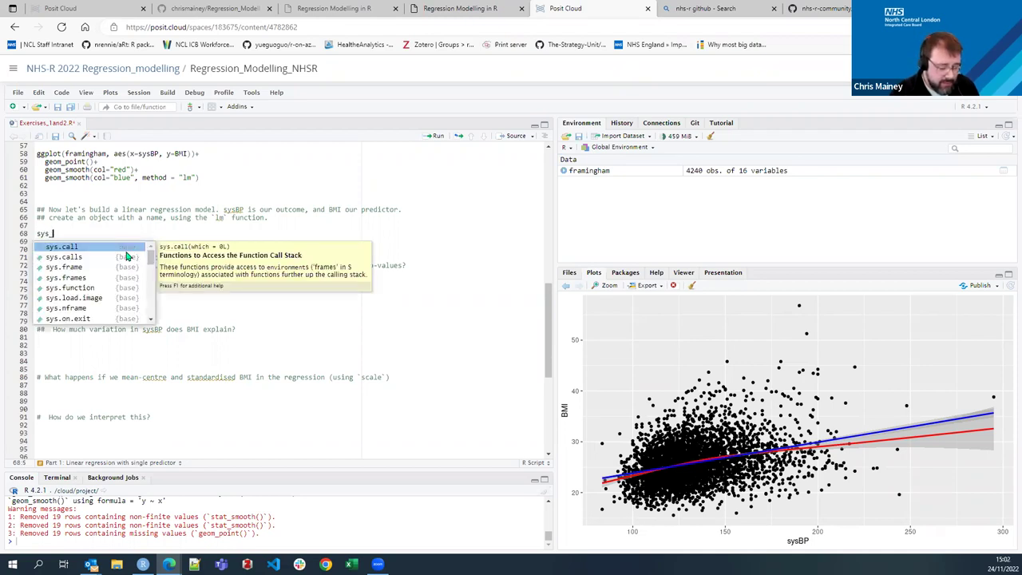
pyautogui.write('bmi')
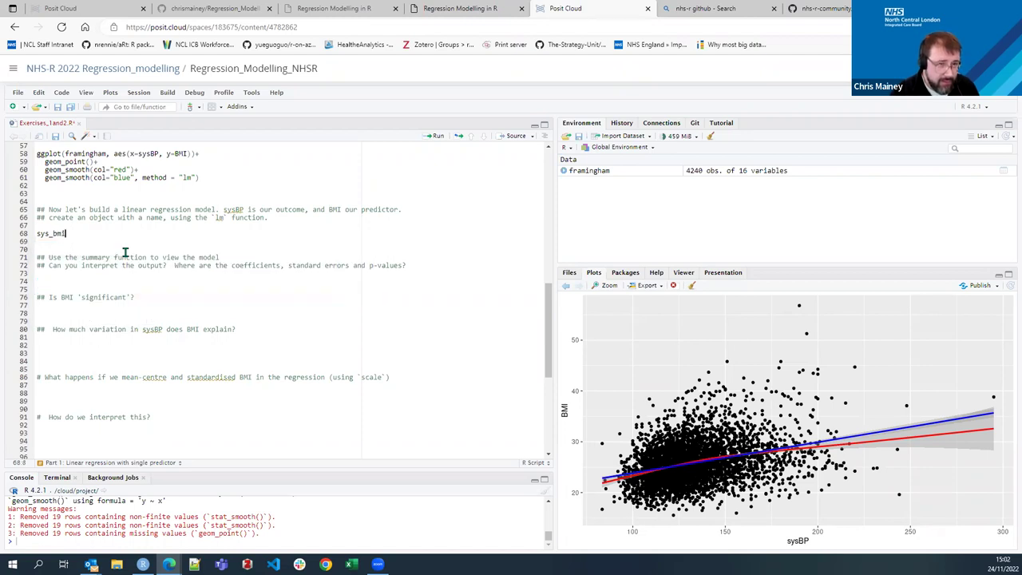
pyautogui.write('1 <-')
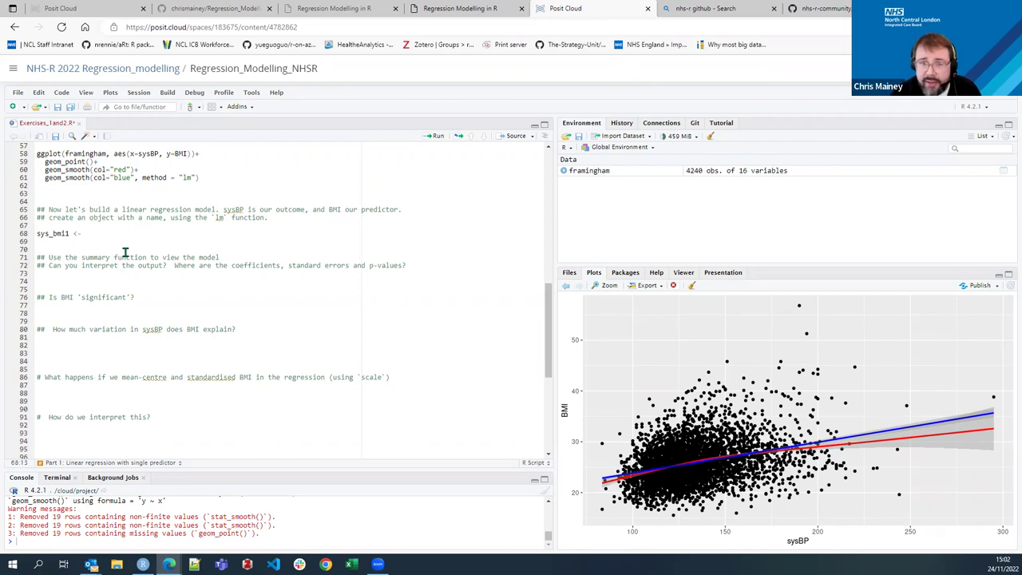
# Add an lm() call to the sys_bmi1 assignment, leaving the formula argument empty and setting data=framingham.
pyautogui.write('lm(')
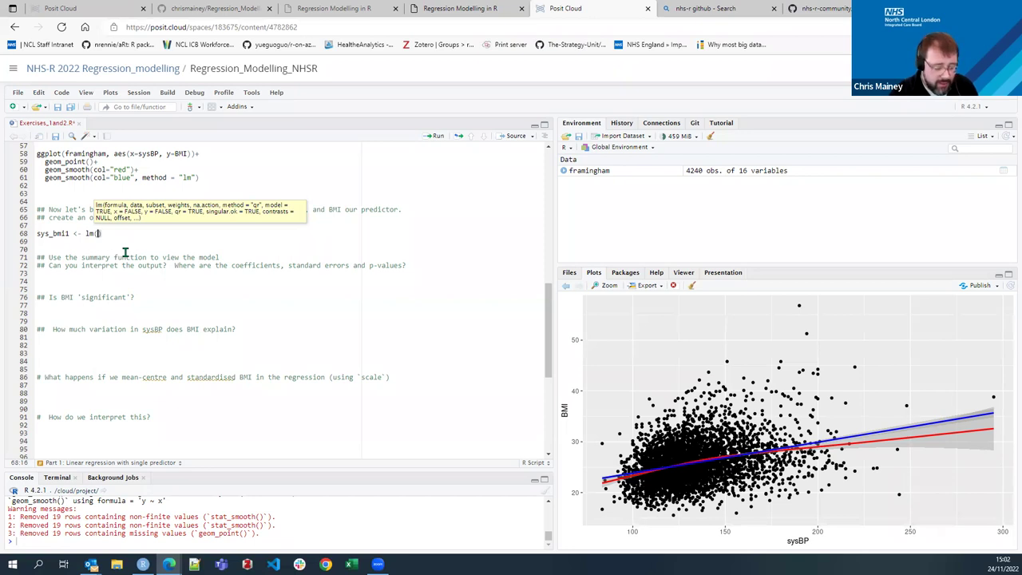
pyautogui.write(',')
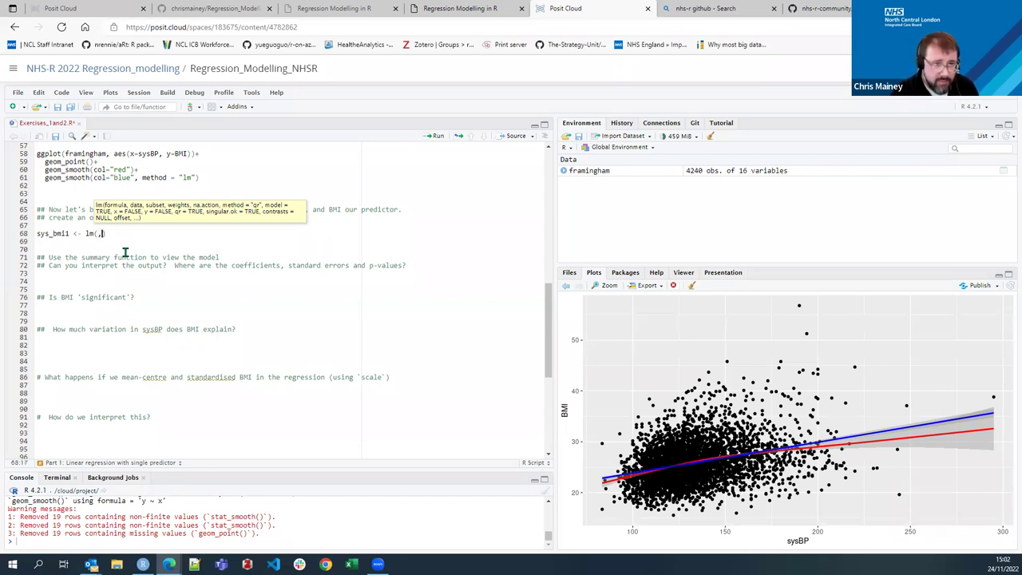
pyautogui.write(' da')
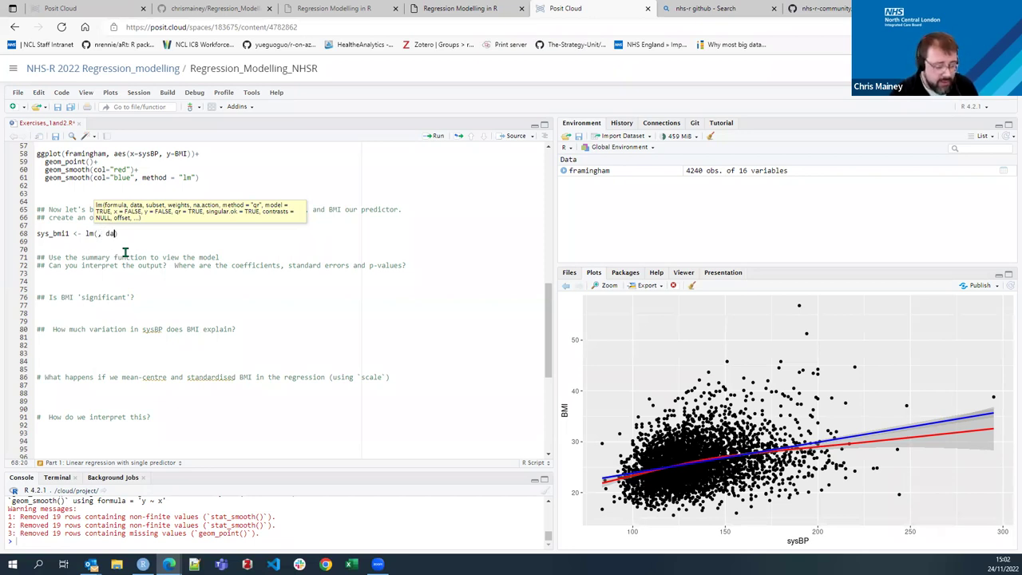
pyautogui.write('ta=fram')
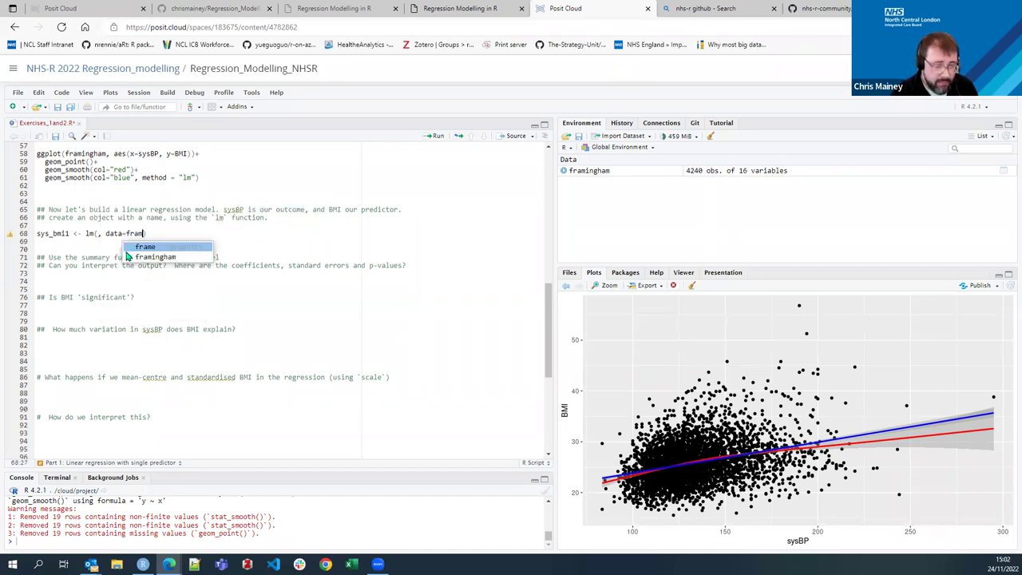
pyautogui.press('Down')
pyautogui.press('Return')
# Insert the formula sysBP ~ BMI as the first argument of the lm call.
pyautogui.press('Left')
pyautogui.press('Left')
pyautogui.press('Left')
pyautogui.press('Left')
pyautogui.press('Left')
pyautogui.press('Left')
pyautogui.press('Left')
pyautogui.press('Left')
pyautogui.press('Left')
pyautogui.press('Left')
pyautogui.press('Left')
pyautogui.press('Left')
pyautogui.press('Left')
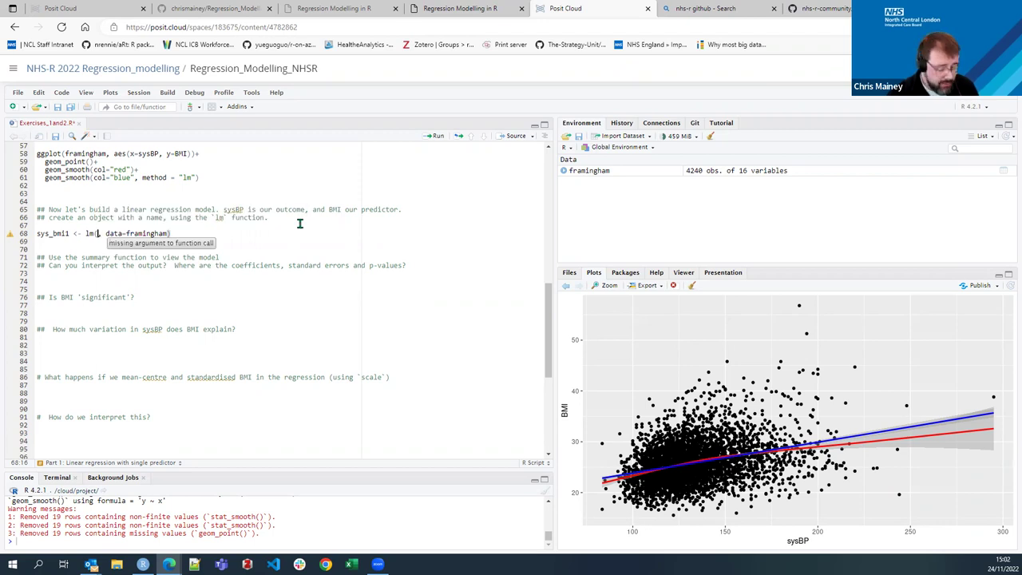
pyautogui.write('sys')
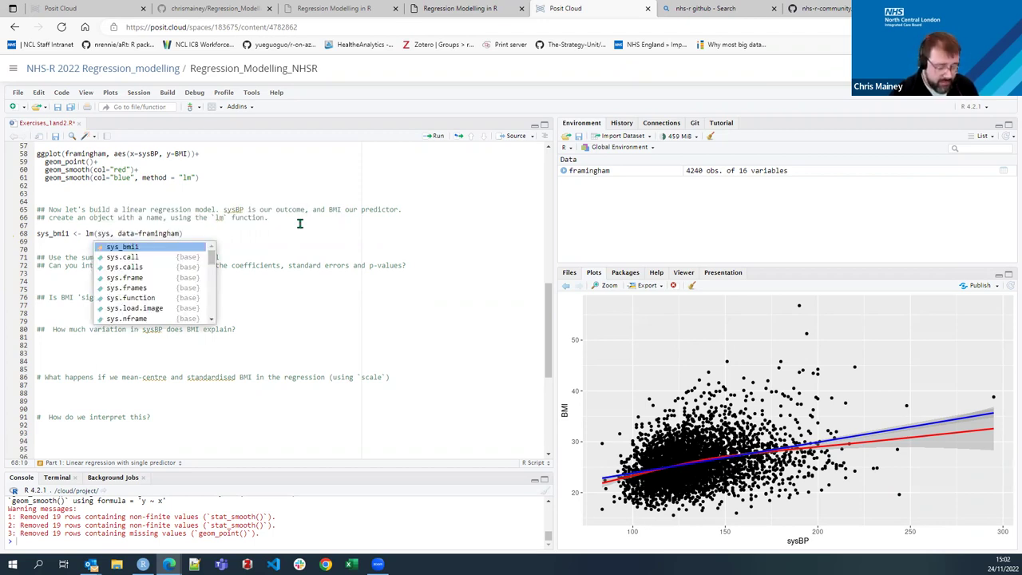
pyautogui.write('BP')
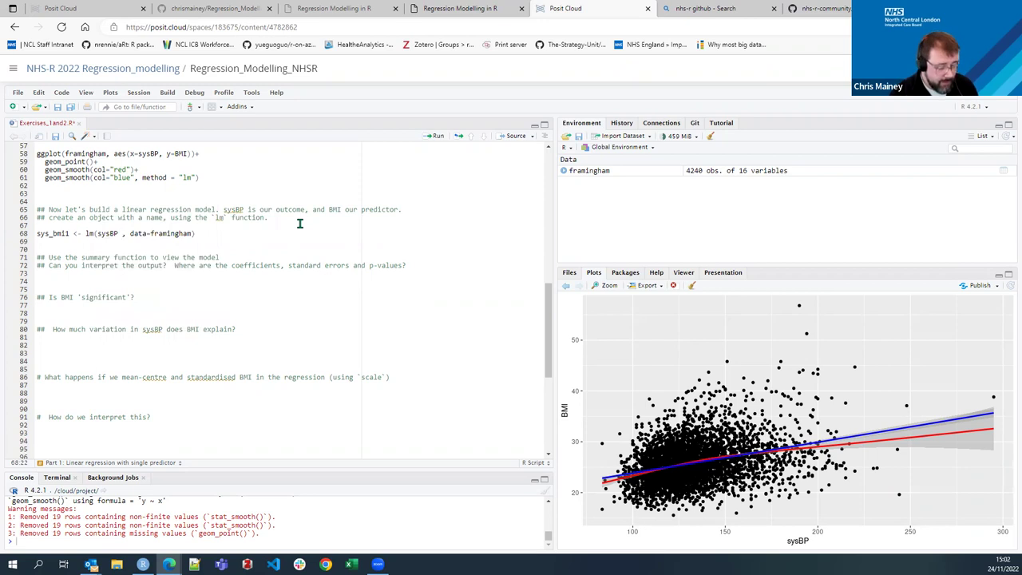
pyautogui.write(' ~')
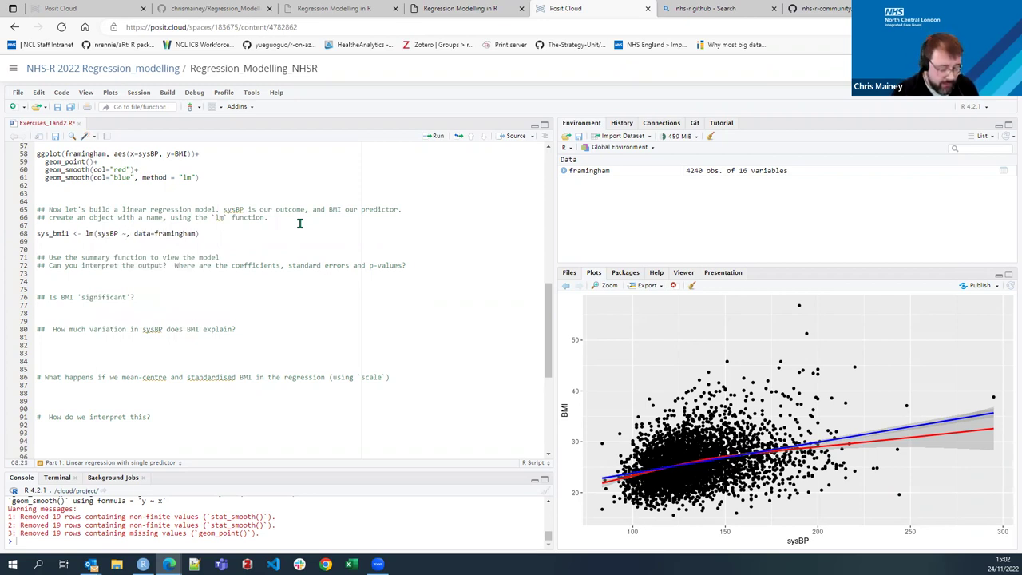
pyautogui.write(' BMI')
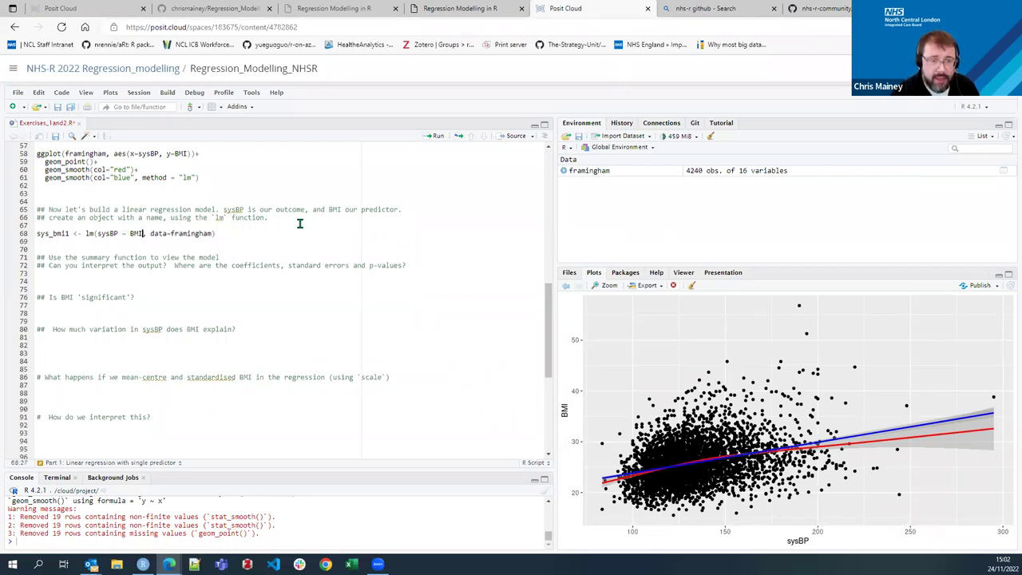
# Expand the framingham dataset in the environment and look through its variable names.
pyautogui.click(563, 170)
pyautogui.scroll(-5, 711, 217)
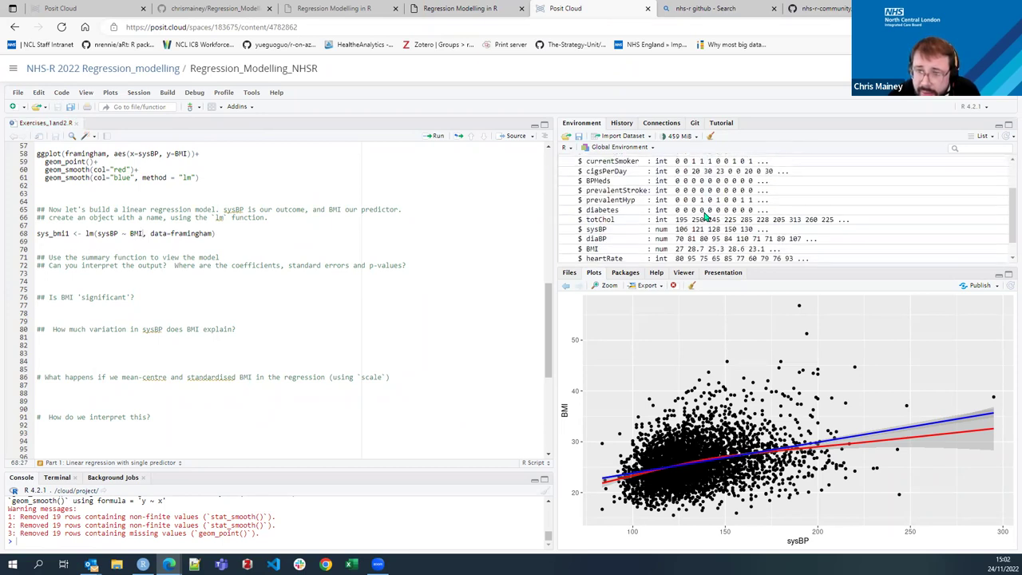
pyautogui.scroll(-3, 703, 220)
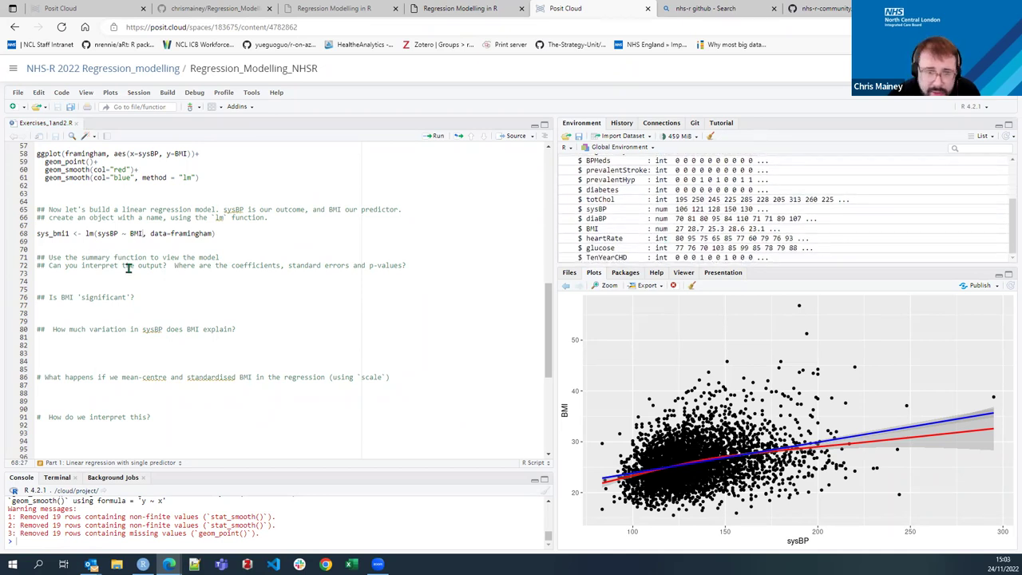
# Run the sys_bmi1 linear model line.
pyautogui.press('Down')
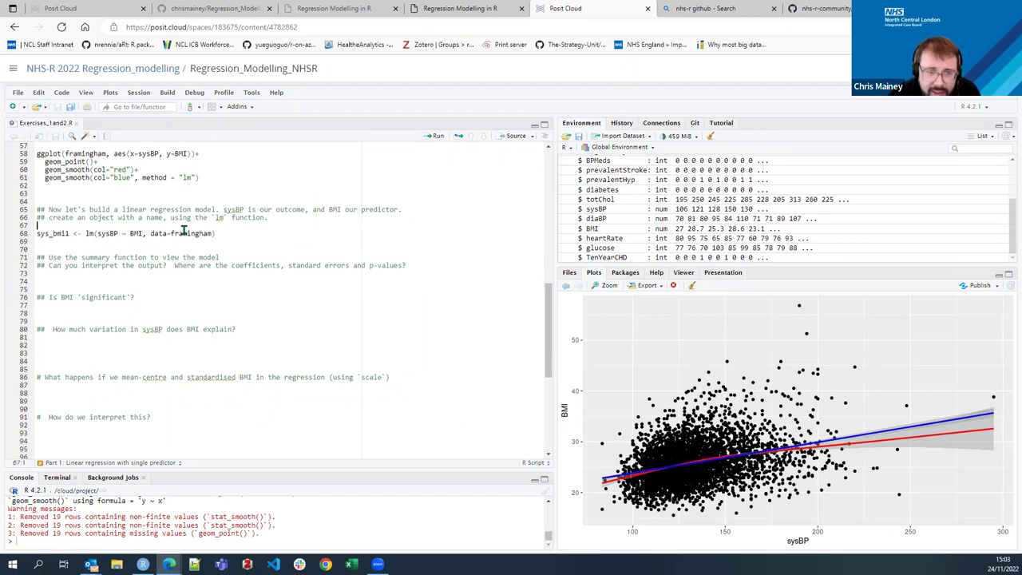
pyautogui.click(211, 234)
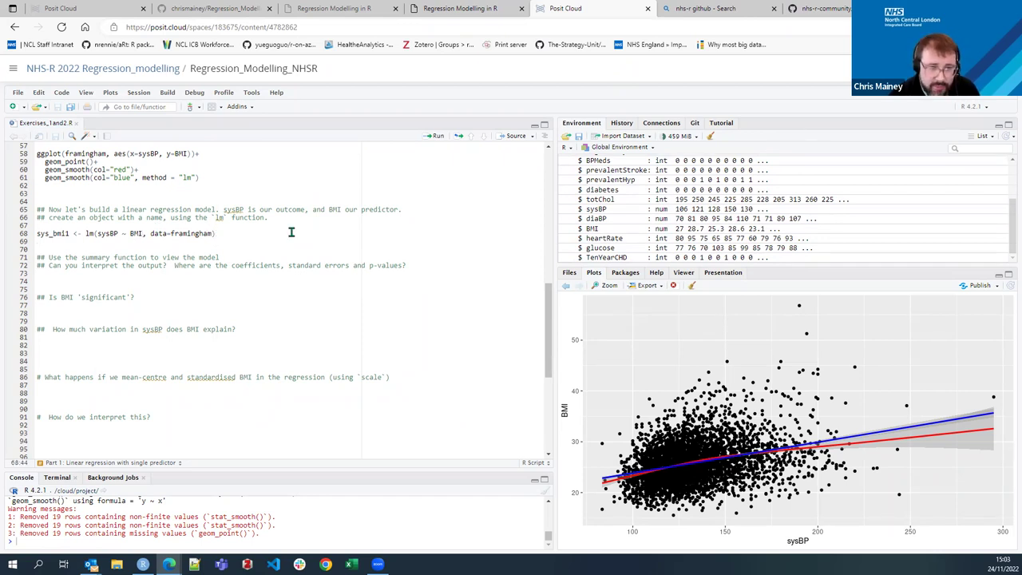
pyautogui.hotkey('ctrl', 'Return')
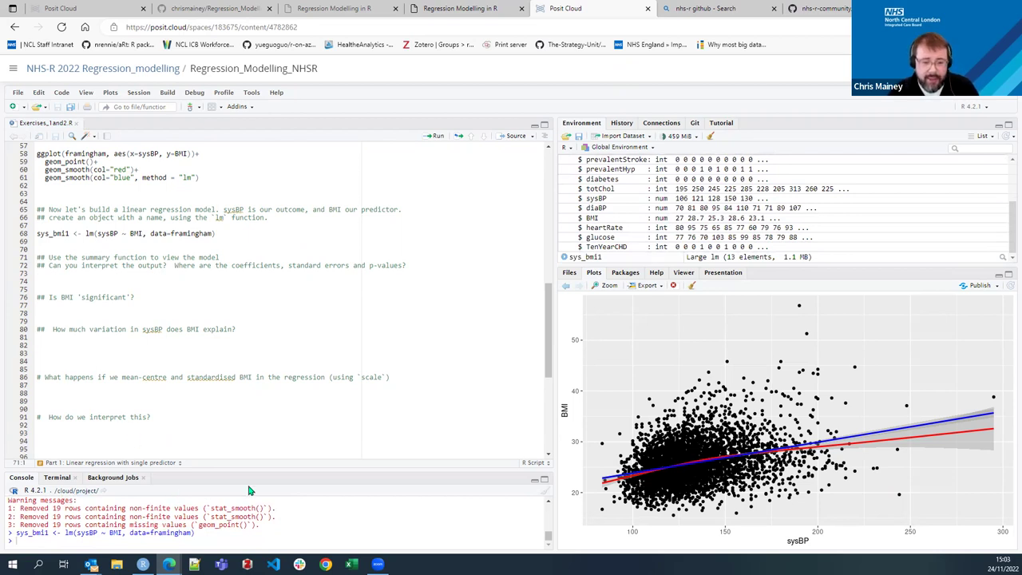
# Enlarge the console area and highlight the executed lm command in it.
pyautogui.moveTo(268, 472); pyautogui.dragTo(277, 399)
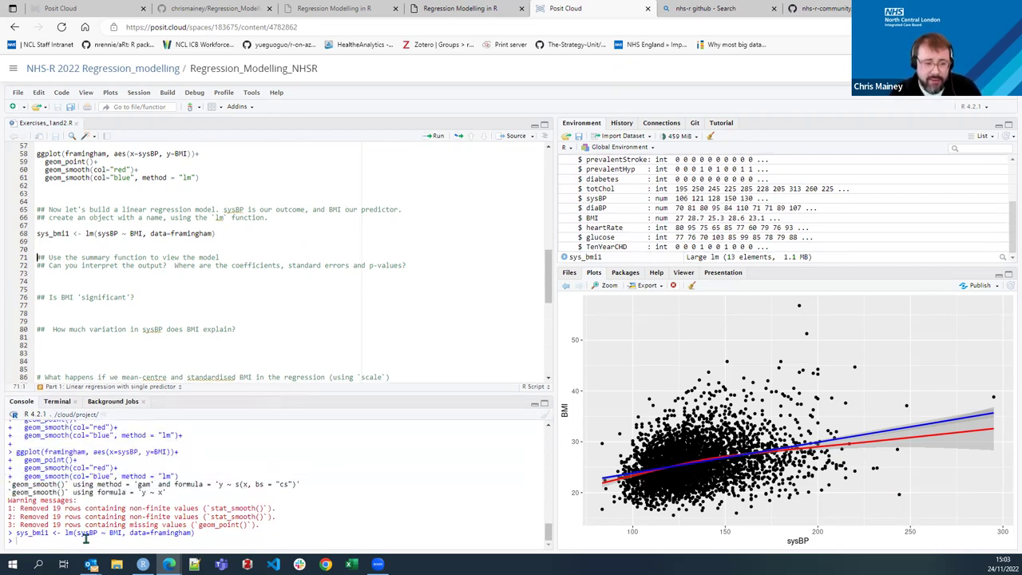
pyautogui.moveTo(16, 533); pyautogui.dragTo(198, 534)
pyautogui.click(198, 535)
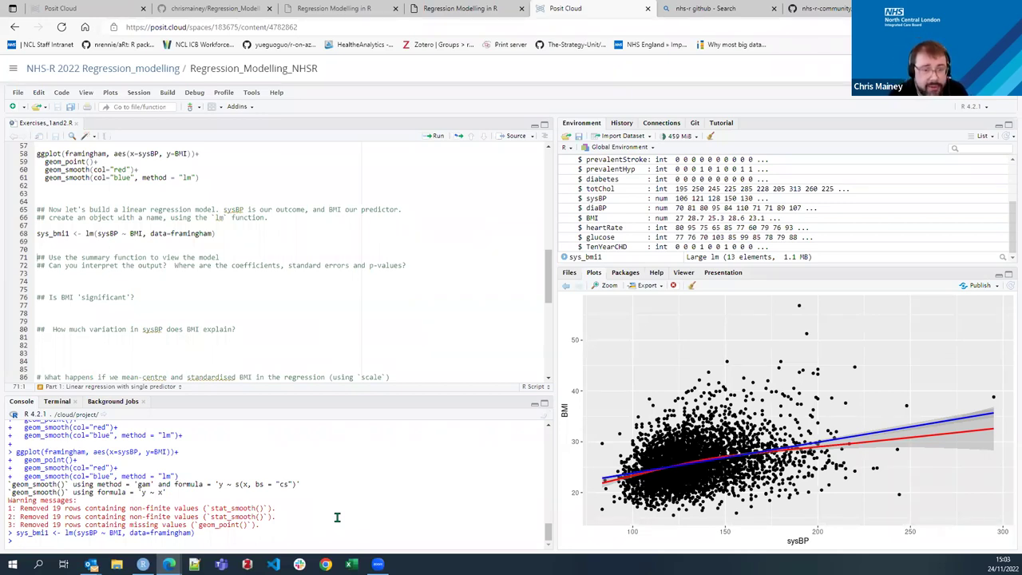
# Write summary(sys_bmi1) on line 73 below the summary instruction and run it.
pyautogui.click(44, 274)
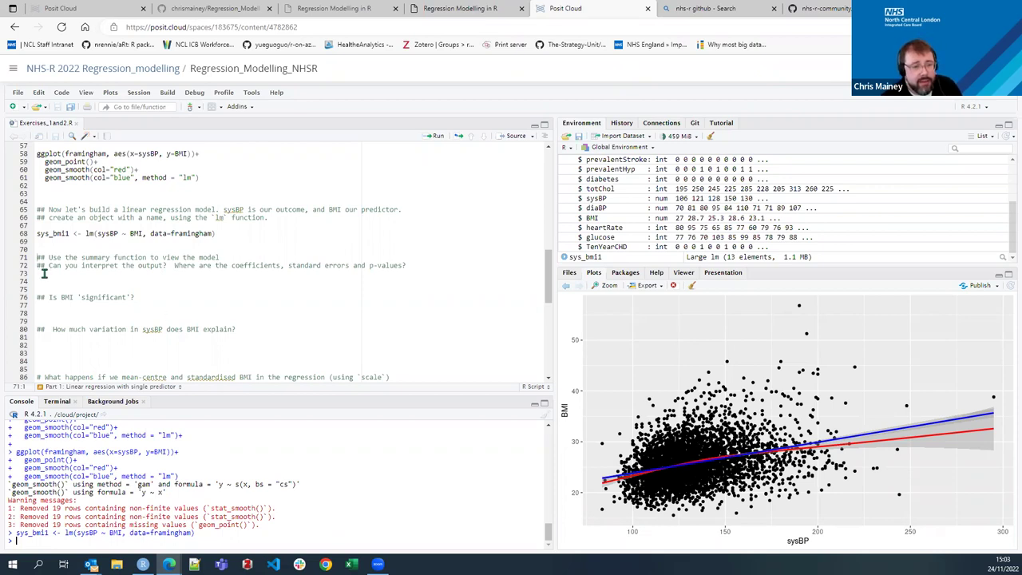
pyautogui.write('s')
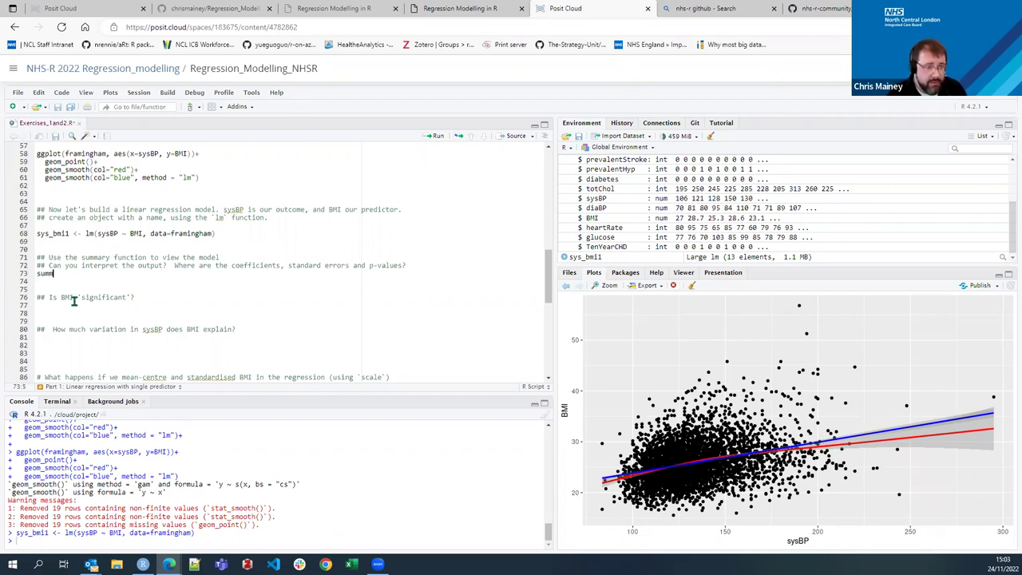
pyautogui.write('ummary')
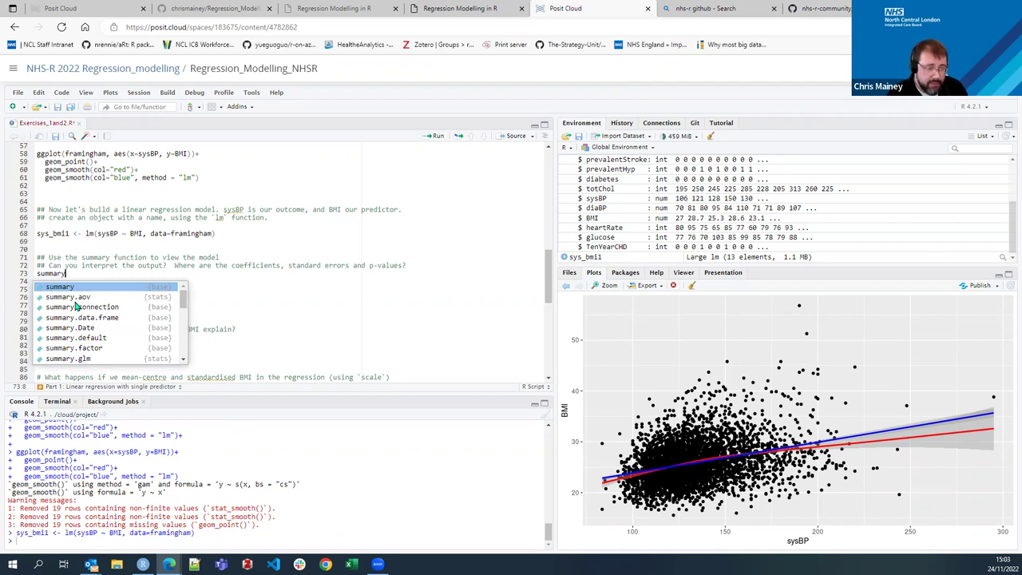
pyautogui.write('(sys_')
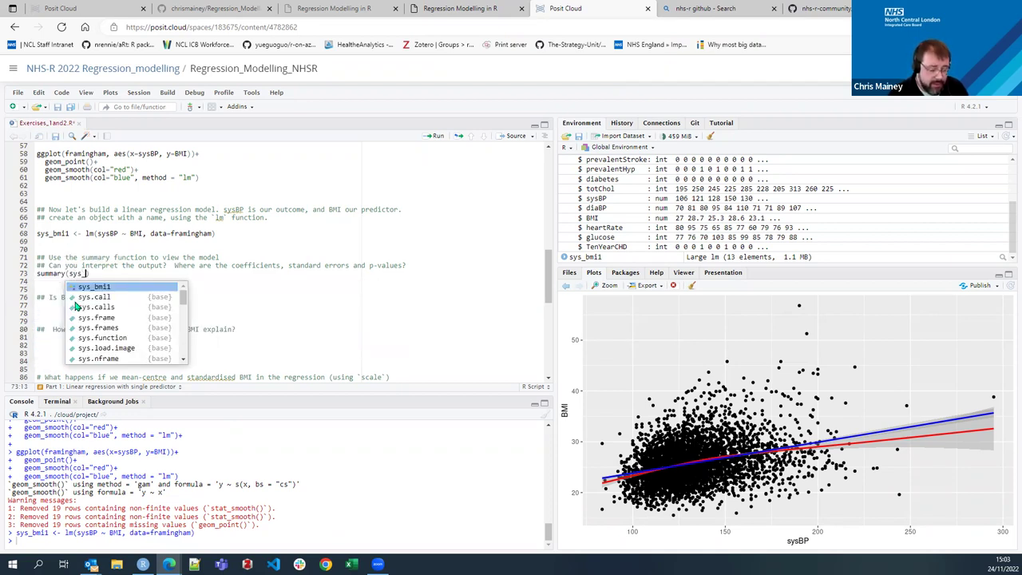
pyautogui.write('bmi1')
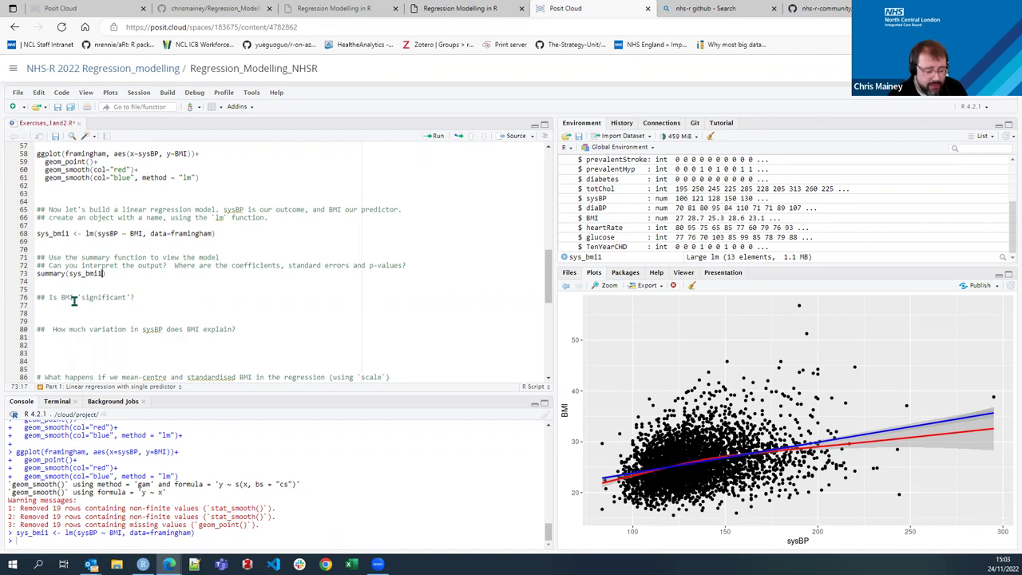
pyautogui.hotkey('ctrl', 'Return')
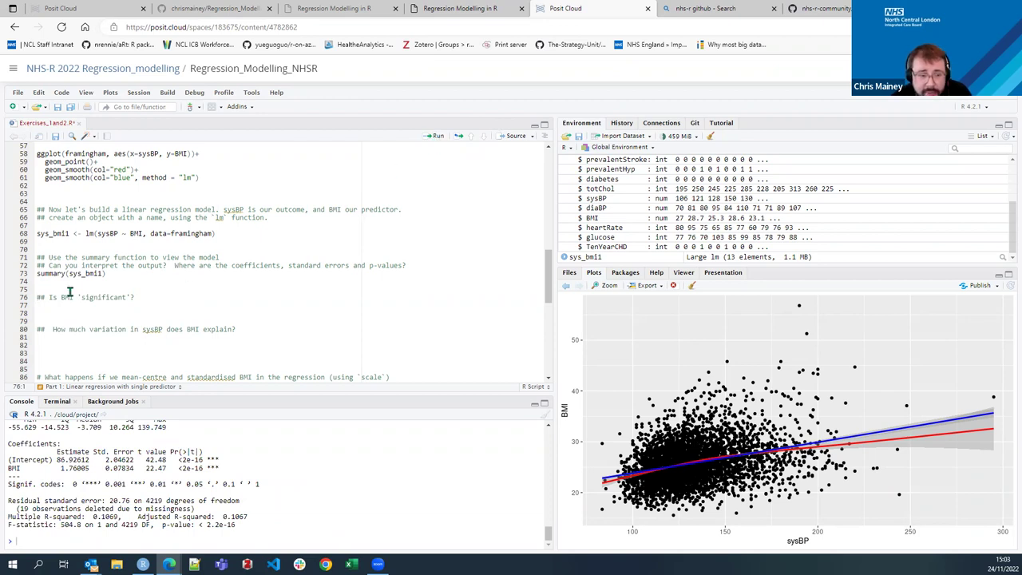
# Enlarge the console further and examine the model summary's call, residuals, coefficients and intercept estimate against the scatter plot.
pyautogui.moveTo(304, 394); pyautogui.dragTo(290, 346)
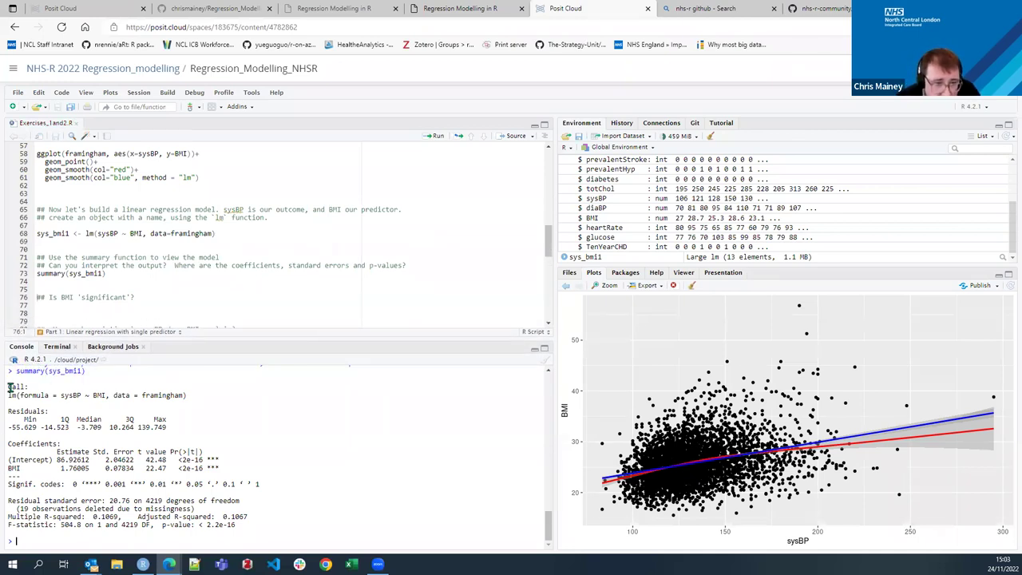
pyautogui.moveTo(10, 386); pyautogui.dragTo(194, 394)
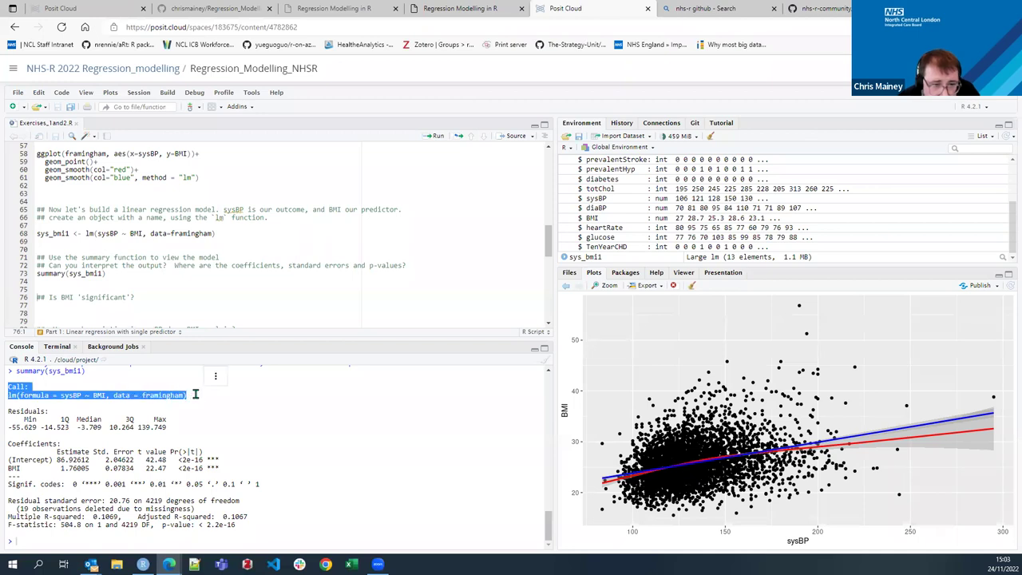
pyautogui.click(151, 396)
pyautogui.moveTo(8, 395)
pyautogui.mouseDown()
pyautogui.moveTo(192, 397)
pyautogui.moveTo(4, 412)
pyautogui.moveTo(10, 405)
pyautogui.mouseUp()
pyautogui.click(193, 401)
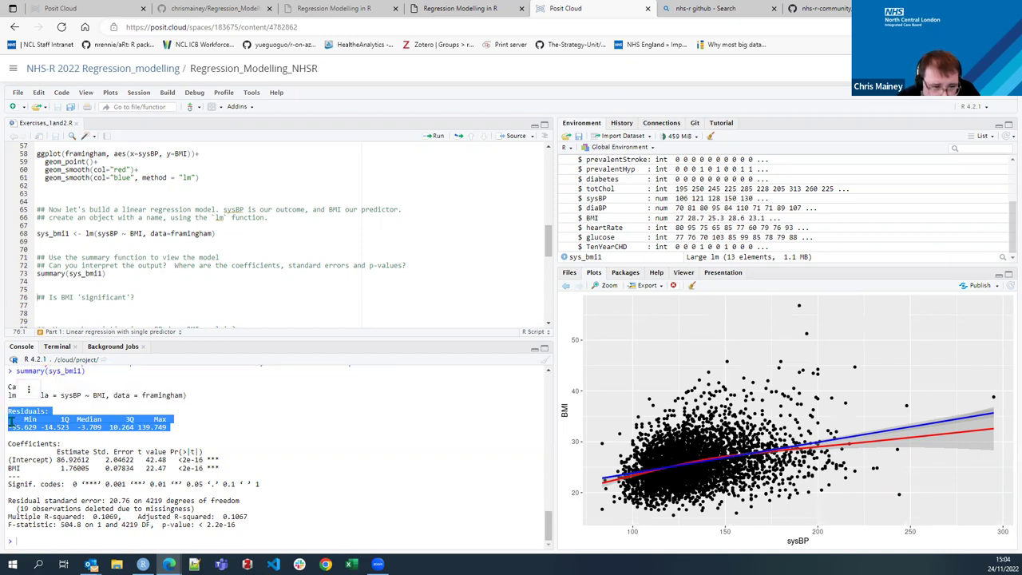
pyautogui.click(10, 413)
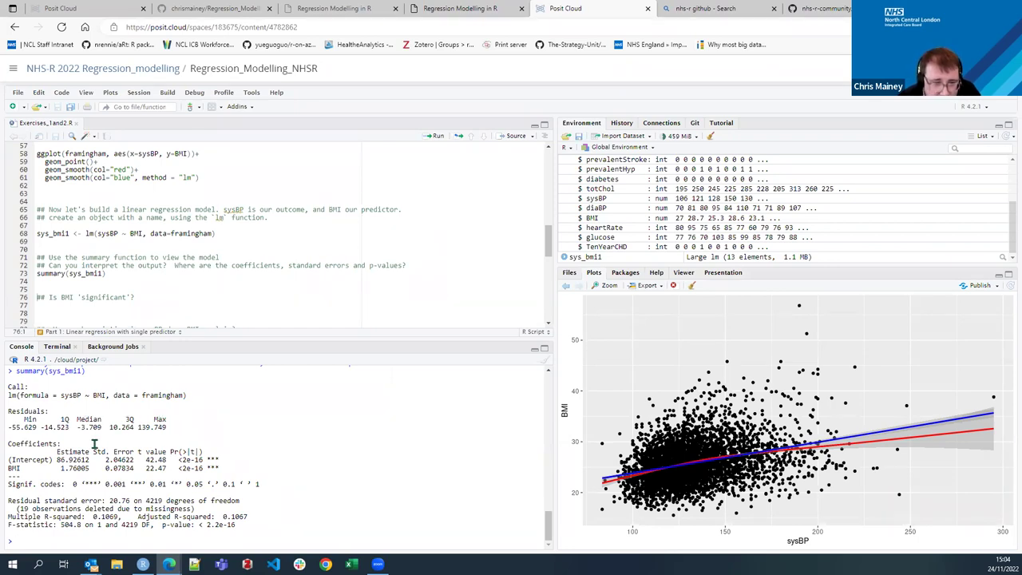
pyautogui.moveTo(7, 444); pyautogui.dragTo(61, 446)
pyautogui.click(53, 447)
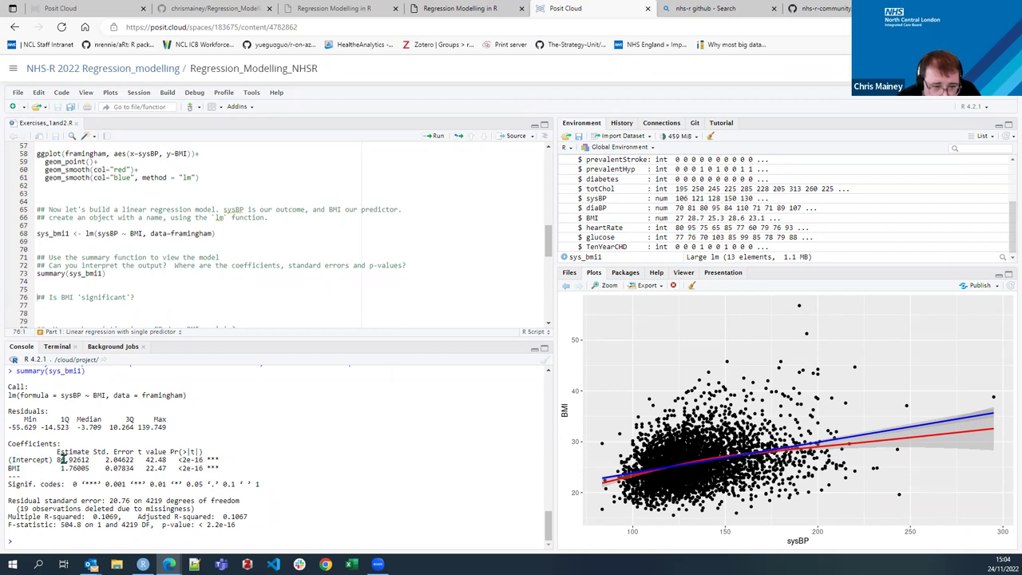
pyautogui.moveTo(53, 460); pyautogui.dragTo(94, 457)
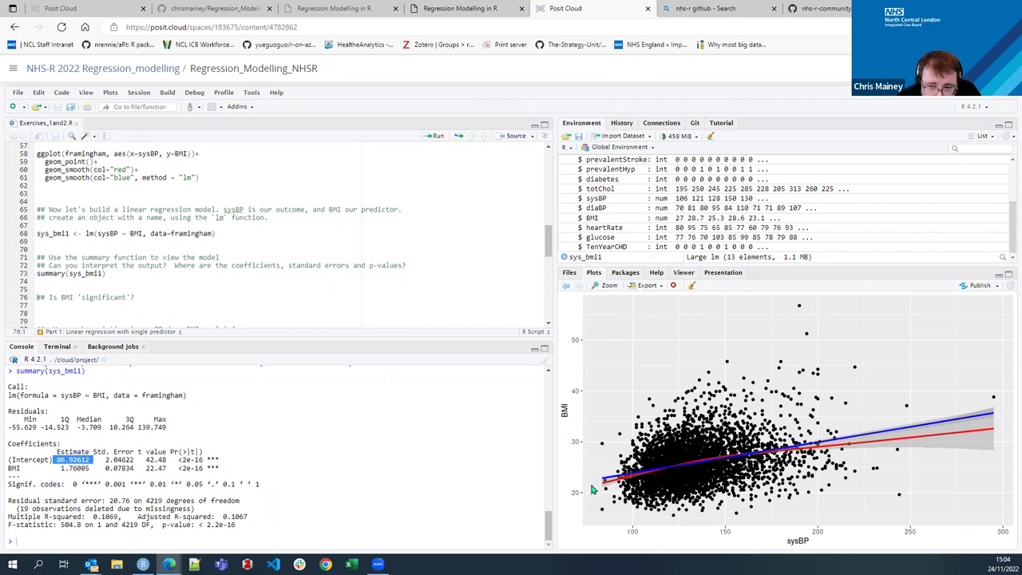
pyautogui.click(640, 520)
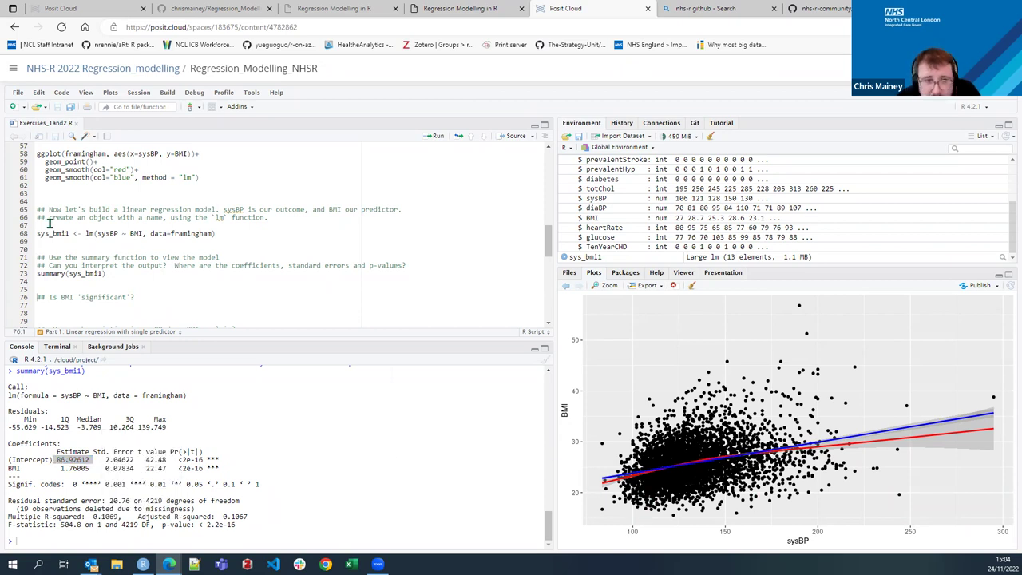
# Swap the scatter plot's axes to aes(y=sysBP, x=BMI) and rerun the plot code.
pyautogui.click(135, 154)
pyautogui.press('Delete')
pyautogui.press('Delete')
pyautogui.write('y=')
pyautogui.press('BackSpace')
pyautogui.write('x')
pyautogui.hotkey('ctrl', 'Return')
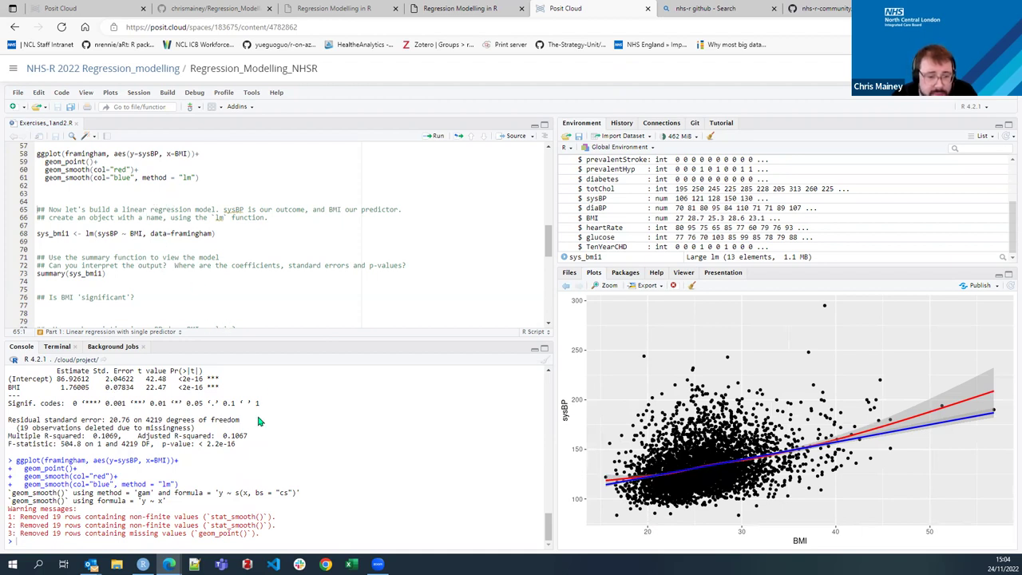
# Run the summary(sys_bmi1) line to print the linear model's output in the console.
pyautogui.click(107, 273)
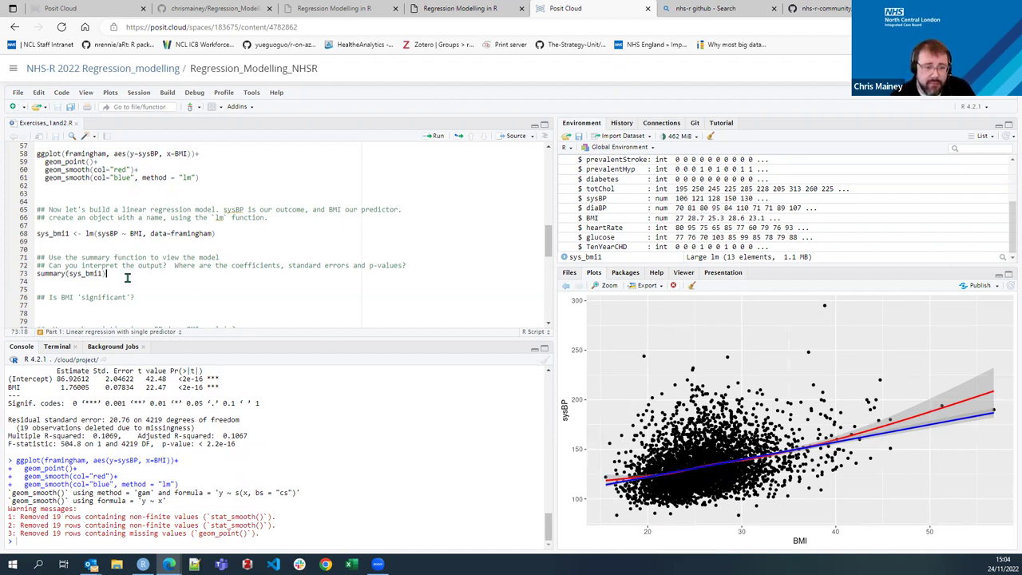
pyautogui.hotkey('ctrl', 'Return')
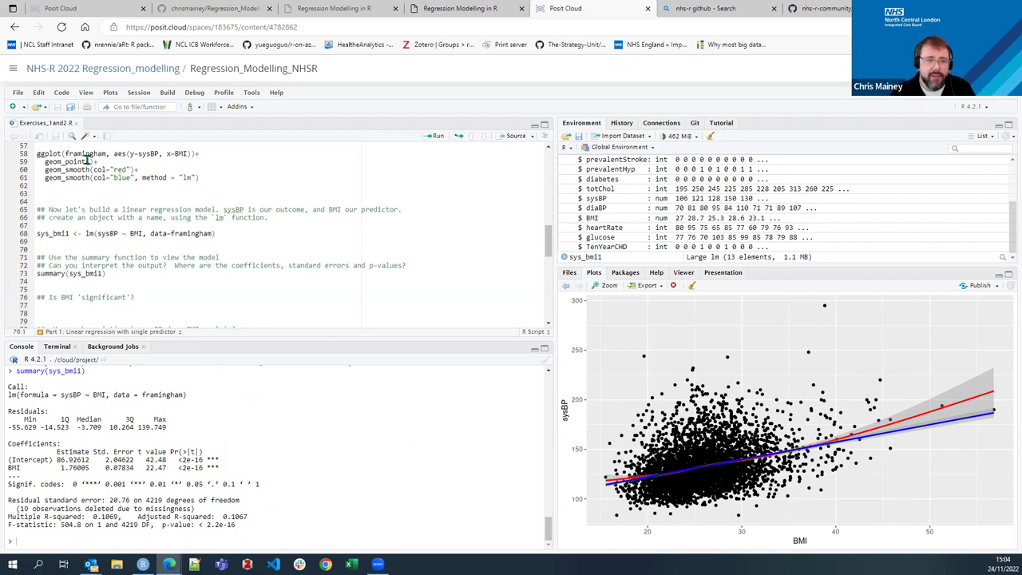
# Add scale_x_continuous(limits = c(0, 60)) to the end of the sysBP against BMI ggplot code and rerun the plot.
pyautogui.click(228, 177)
pyautogui.write('+')
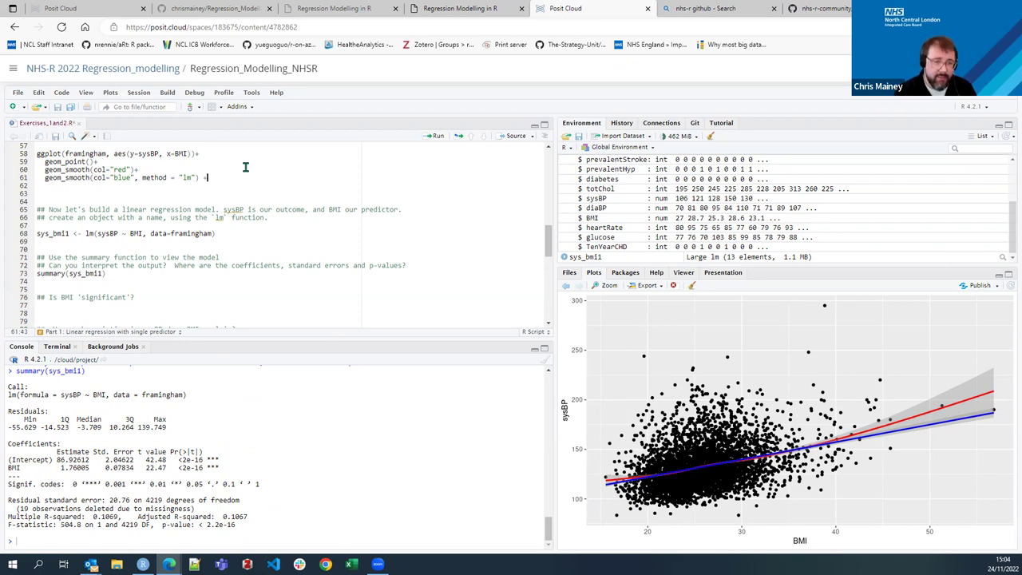
pyautogui.press('Return')
pyautogui.write('scale(')
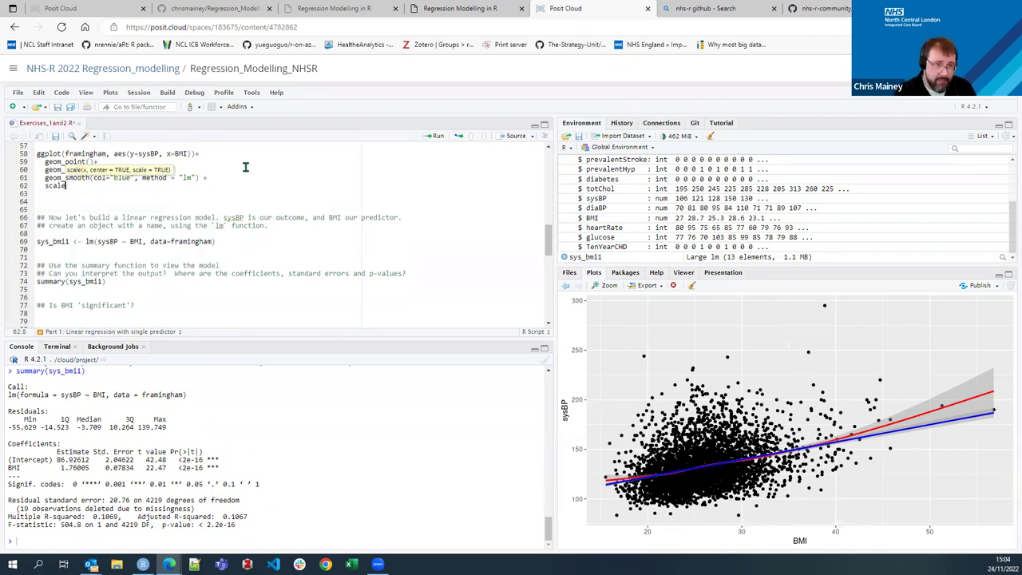
pyautogui.write('x')
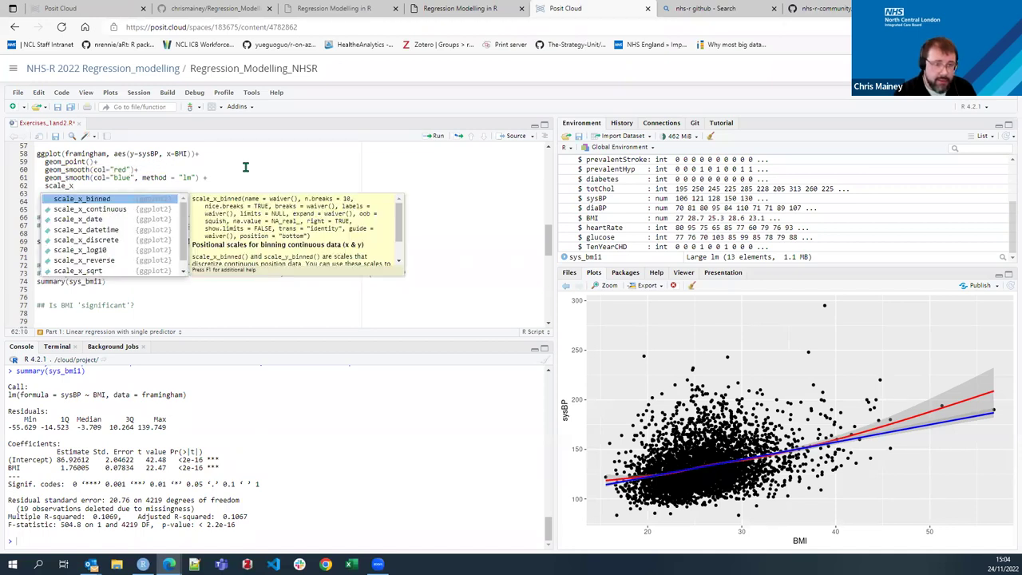
pyautogui.press('Down')
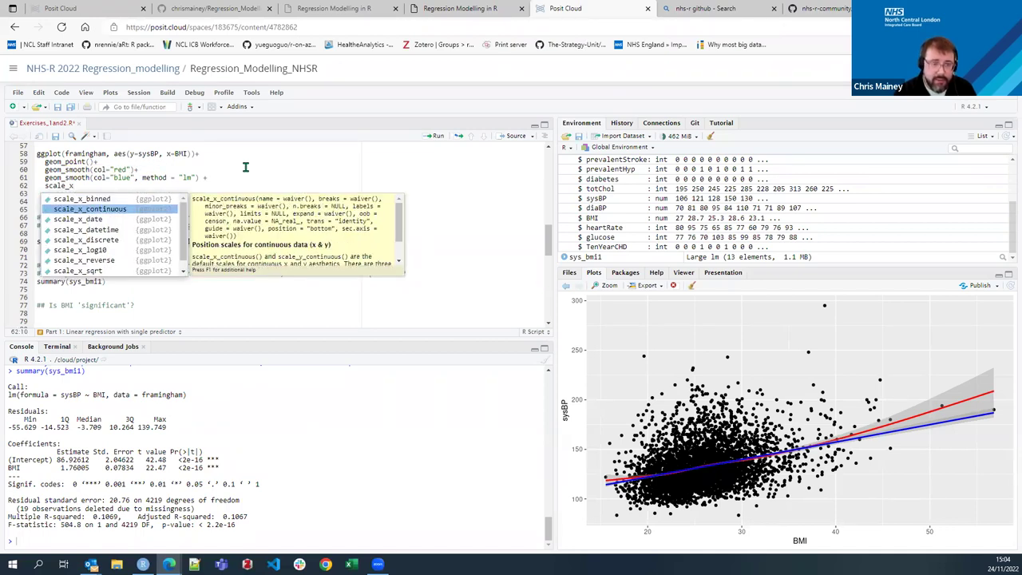
pyautogui.press('Return')
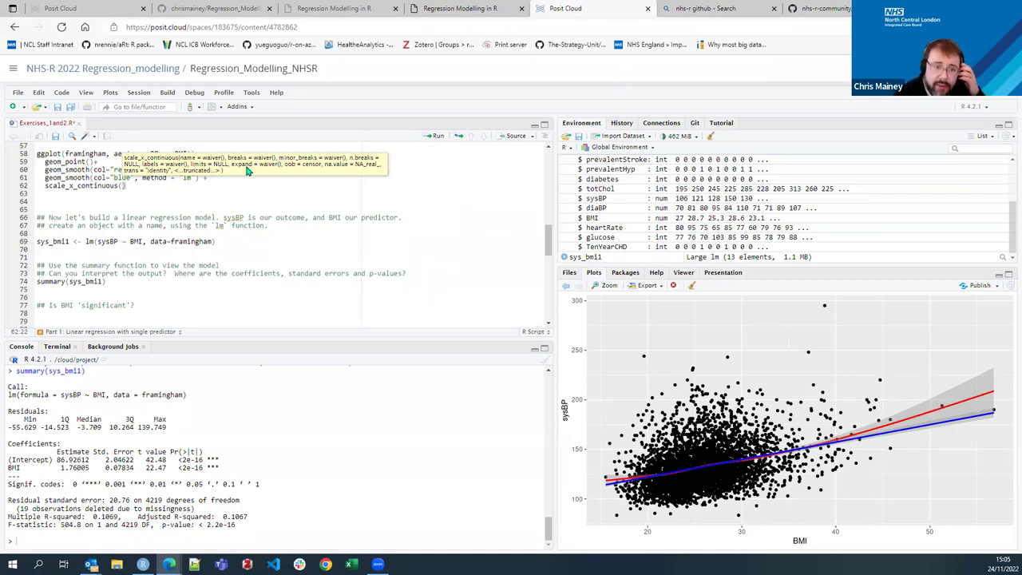
pyautogui.write('limit')
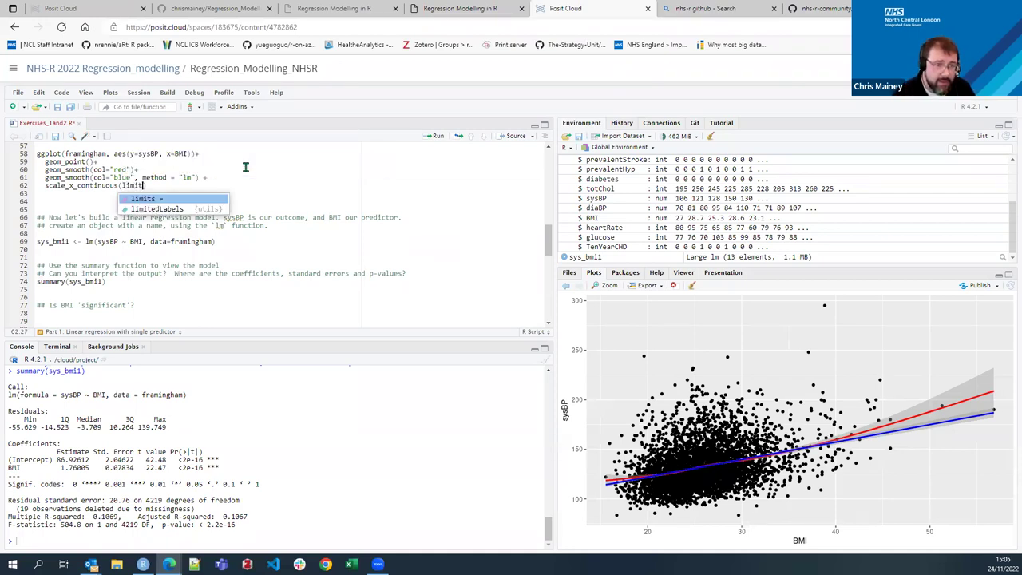
pyautogui.press('Return')
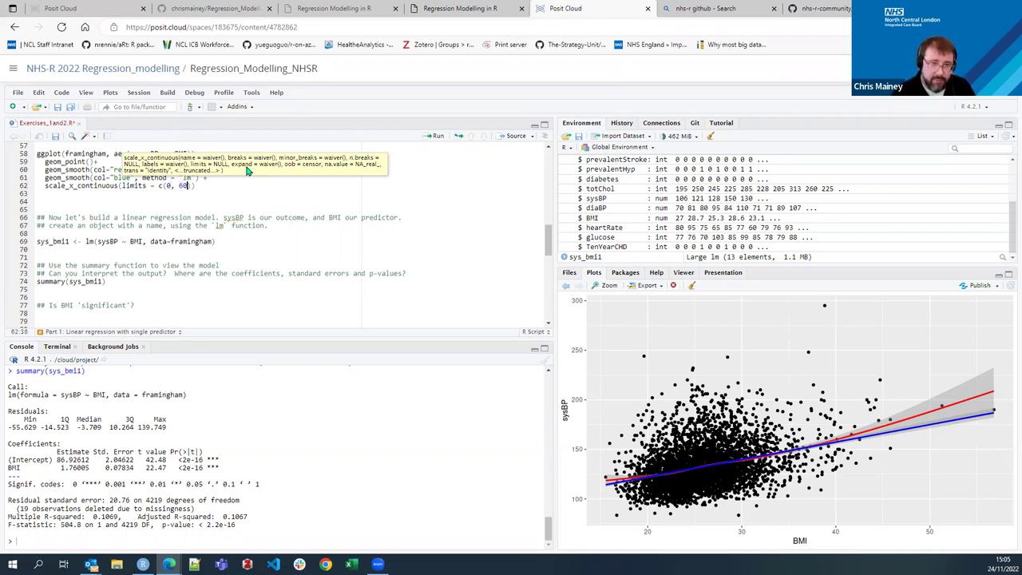
pyautogui.hotkey('ctrl', 'Return')
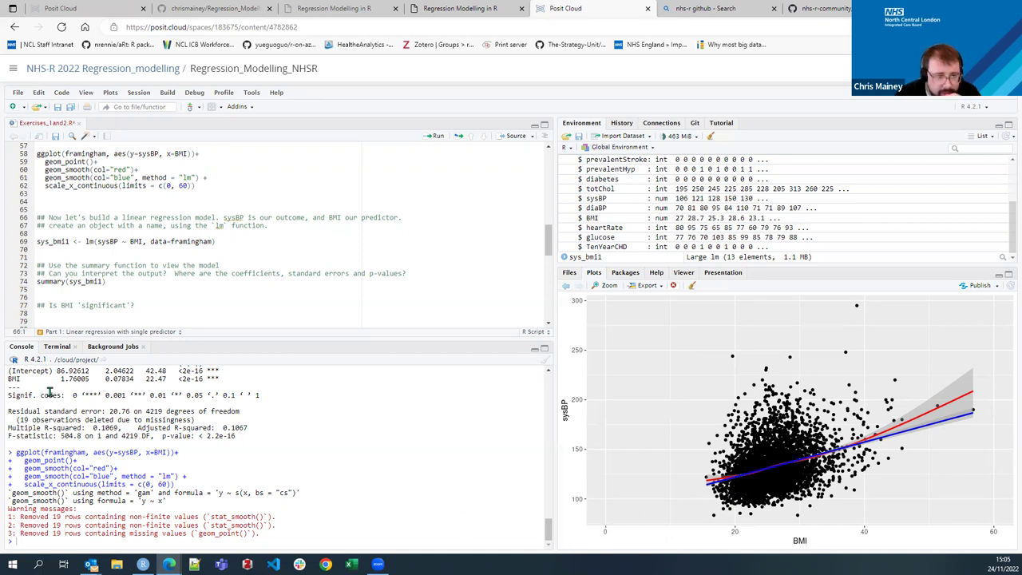
# Examine the intercept and BMI estimates in the coefficients table of the printed model summary.
pyautogui.scroll(1, 60, 391)
pyautogui.moveTo(53, 398); pyautogui.dragTo(94, 398)
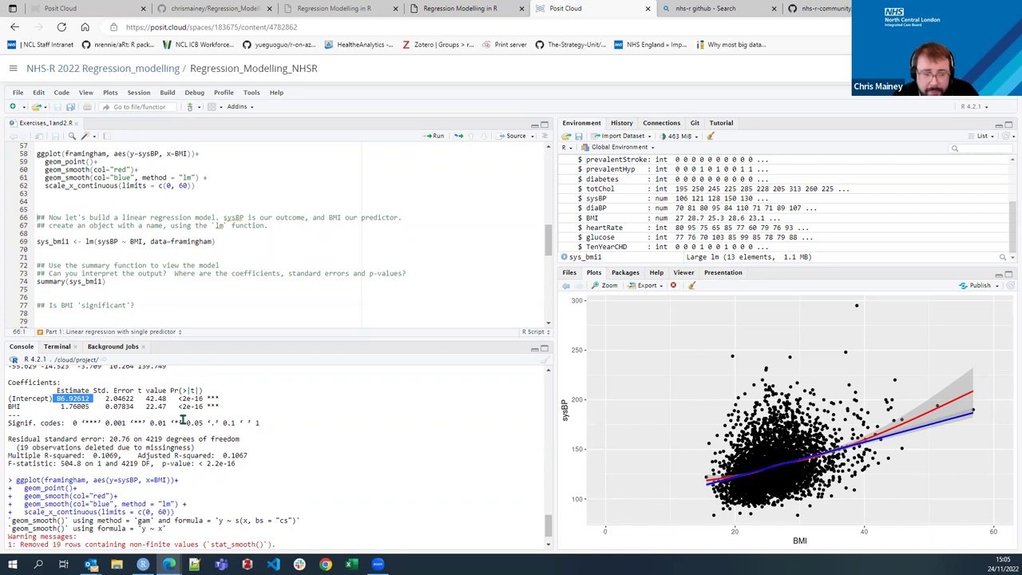
pyautogui.click(83, 419)
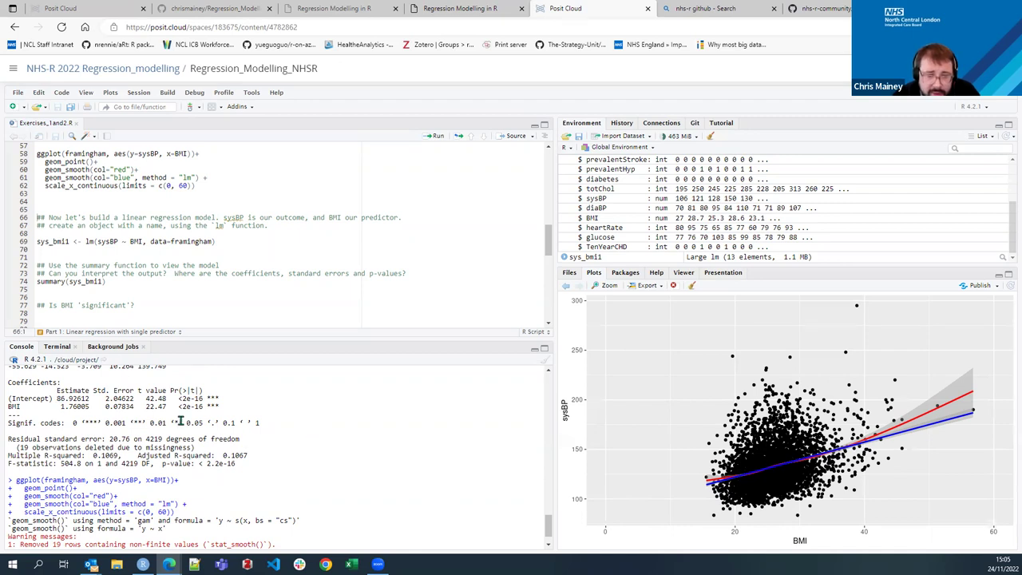
pyautogui.moveTo(61, 407); pyautogui.dragTo(68, 407)
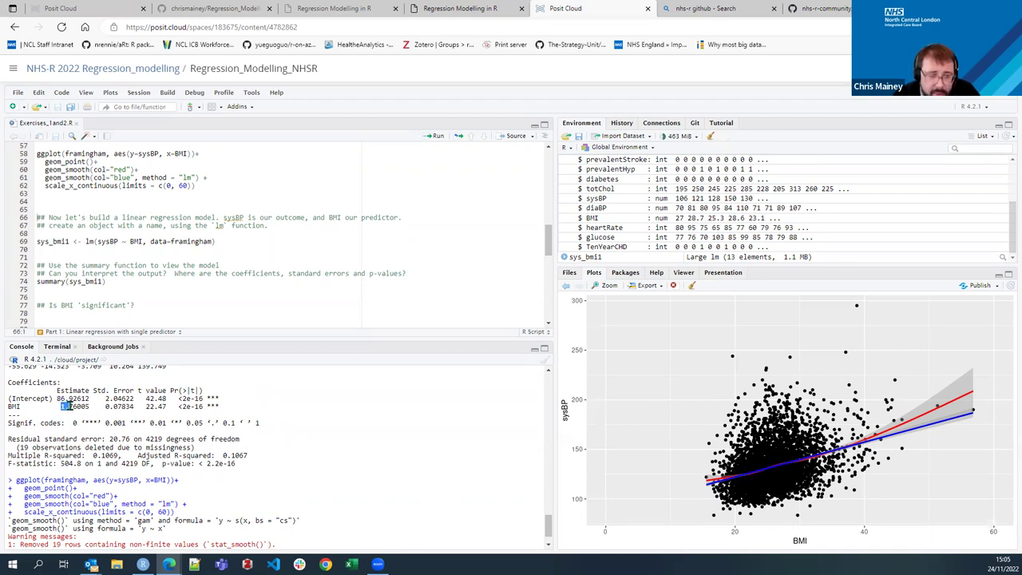
pyautogui.click(77, 408)
pyautogui.moveTo(56, 399); pyautogui.dragTo(91, 399)
pyautogui.click(90, 399)
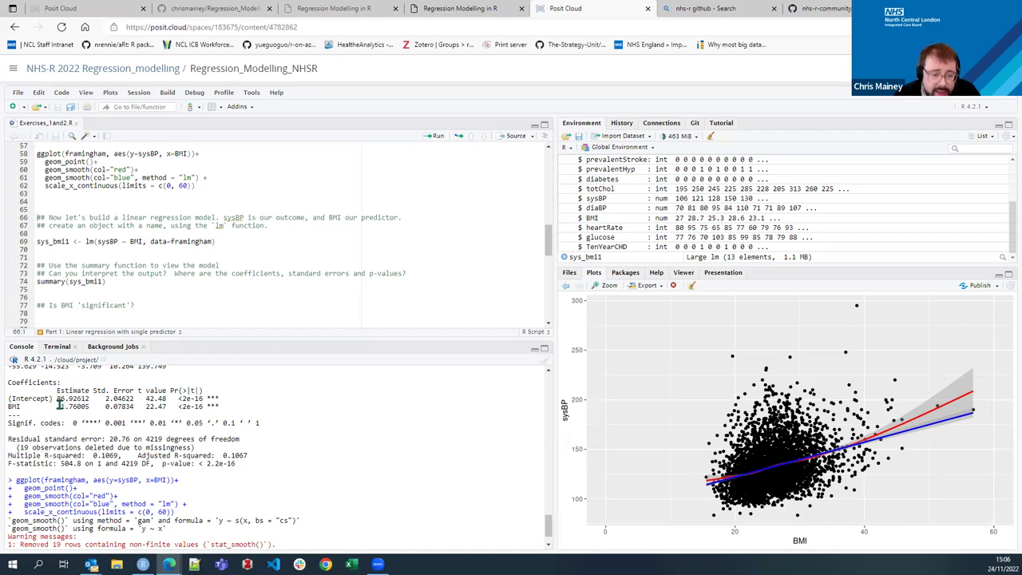
pyautogui.moveTo(61, 405); pyautogui.dragTo(76, 405)
pyautogui.click(78, 406)
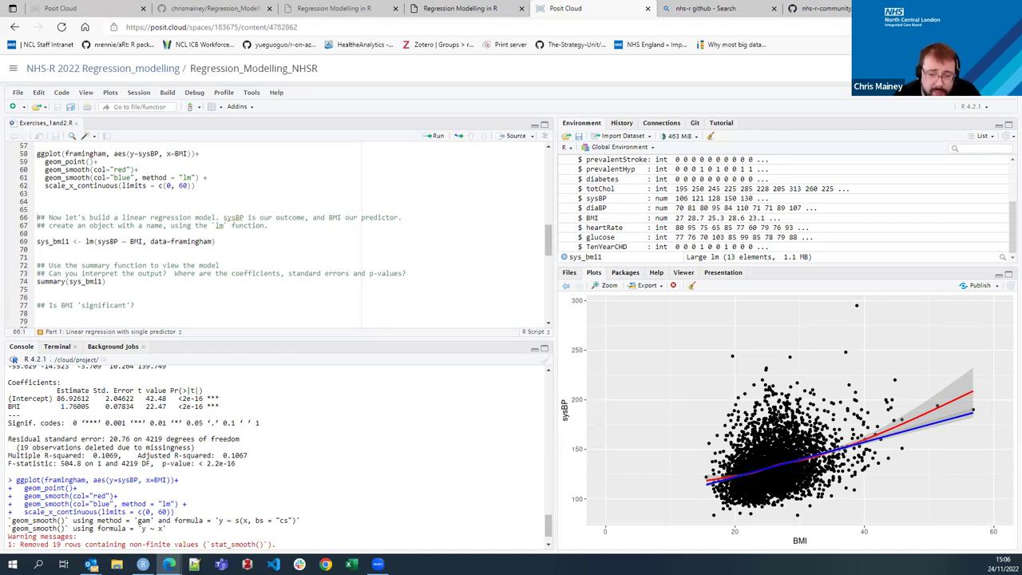
# Go to the question on whether BMI is significant and check the BMI p-value in the model summary.
pyautogui.click(241, 274)
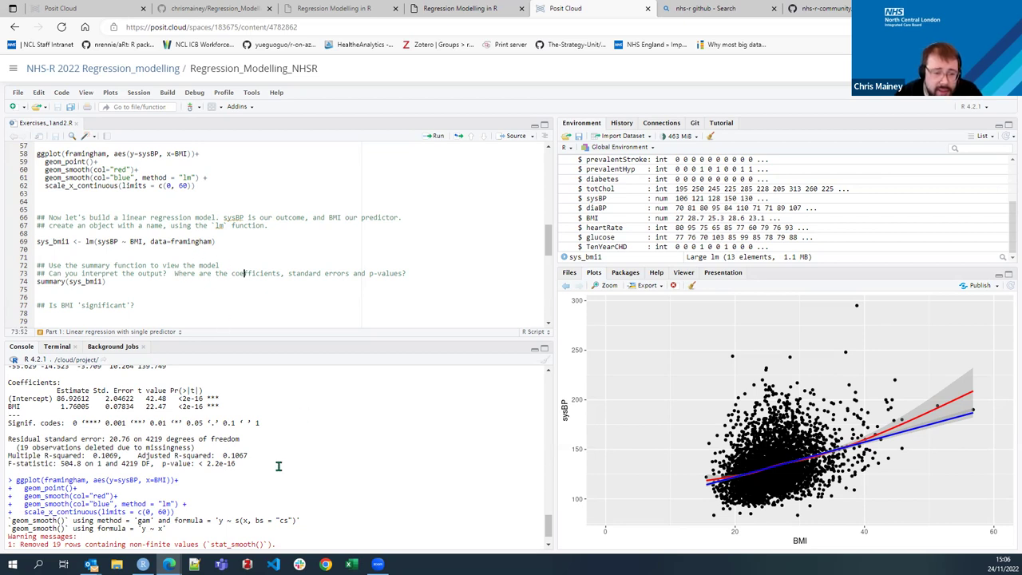
pyautogui.scroll(-2, 138, 261)
pyautogui.click(141, 288)
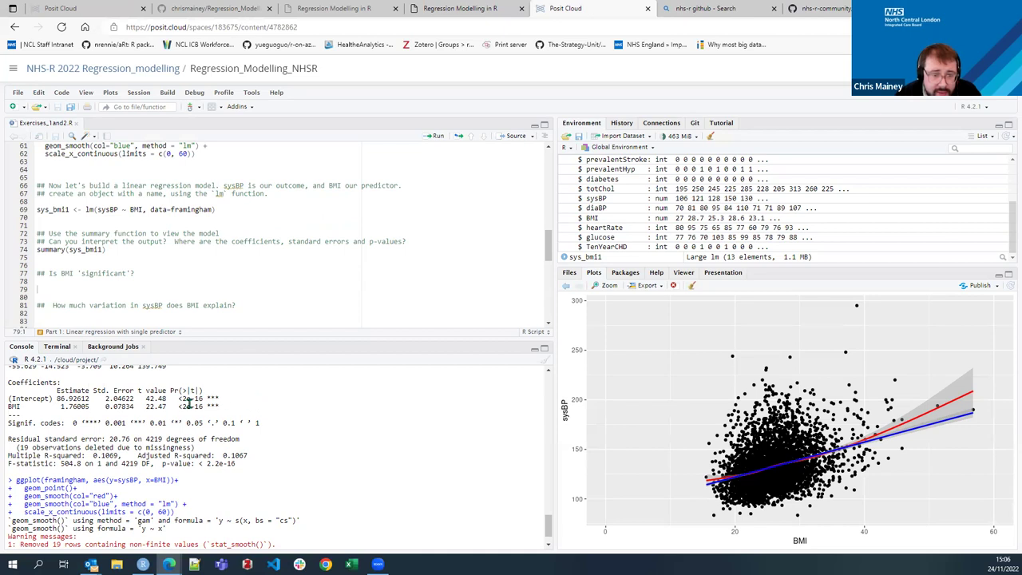
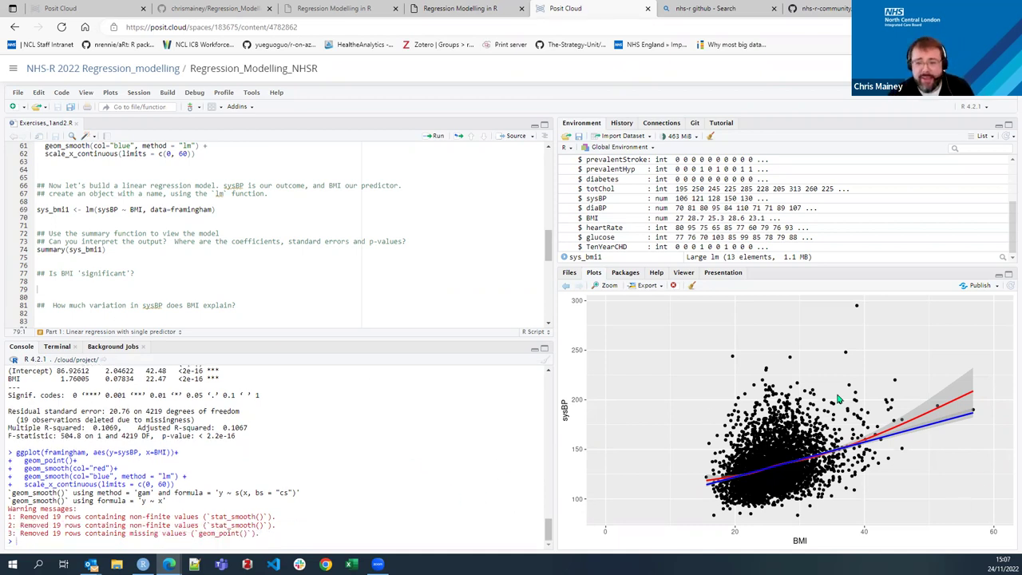
pyautogui.click(45, 274)
pyautogui.click(72, 282)
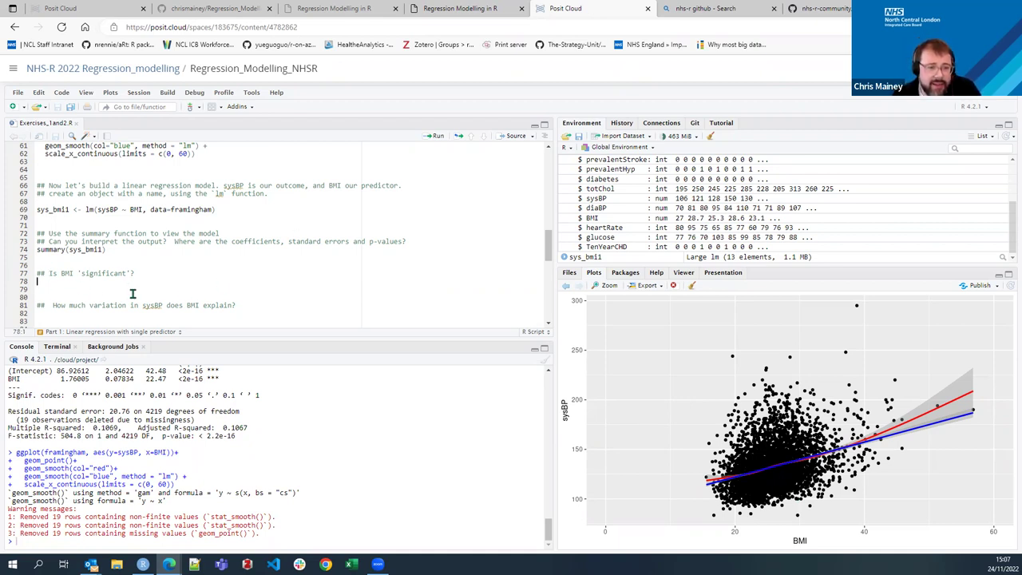
# Read the question on how much sysBP variation BMI explains and examine the multiple and adjusted R-squared values.
pyautogui.scroll(-2, 136, 291)
pyautogui.moveTo(50, 242); pyautogui.dragTo(240, 242)
pyautogui.click(240, 242)
pyautogui.click(144, 242)
pyautogui.moveTo(145, 241); pyautogui.dragTo(240, 242)
pyautogui.click(240, 242)
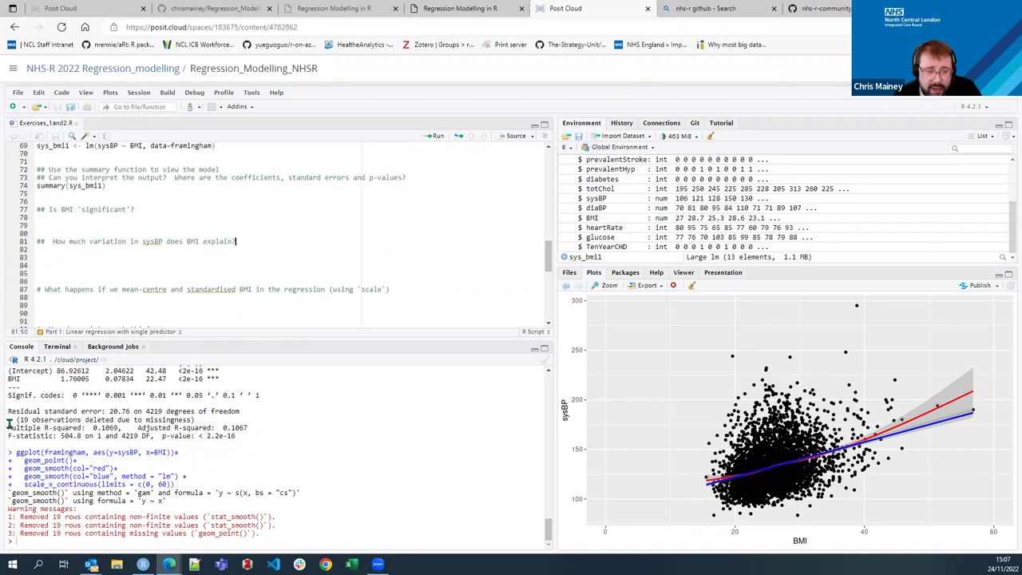
pyautogui.moveTo(9, 429); pyautogui.dragTo(258, 434)
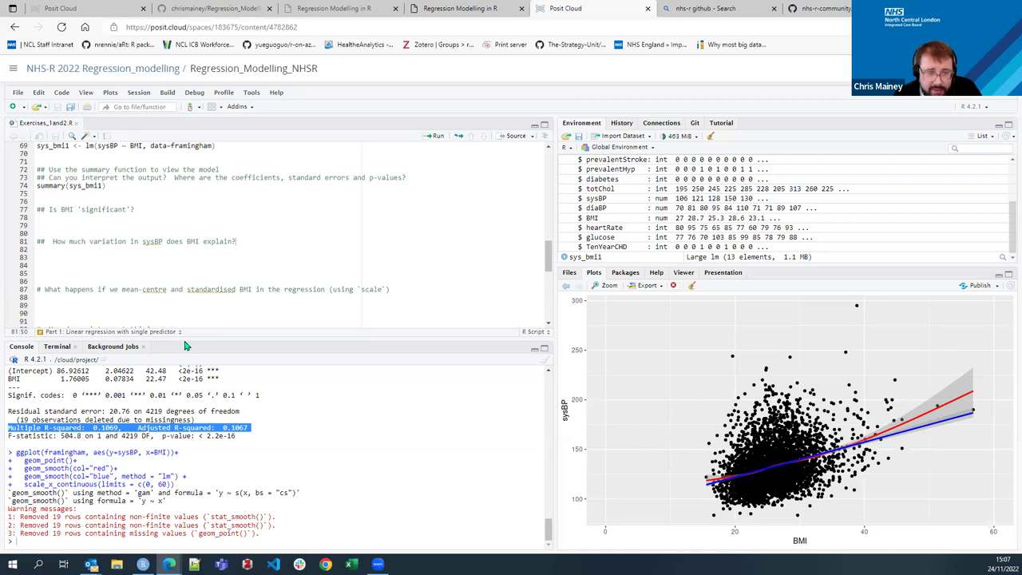
pyautogui.click(91, 421)
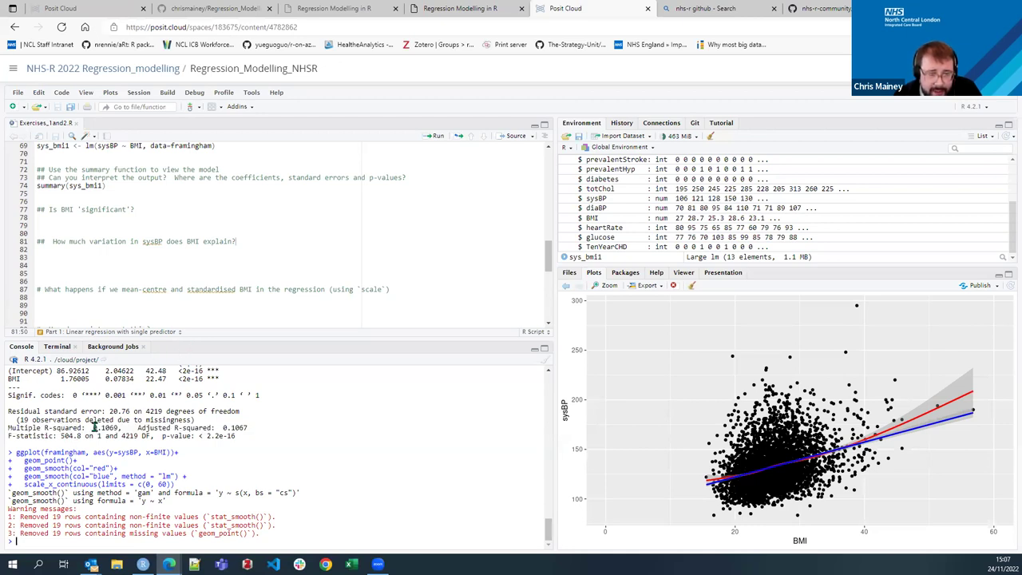
pyautogui.moveTo(110, 429); pyautogui.dragTo(91, 428)
pyautogui.click(92, 428)
pyautogui.moveTo(93, 428); pyautogui.dragTo(249, 426)
pyautogui.scroll(1, 294, 439)
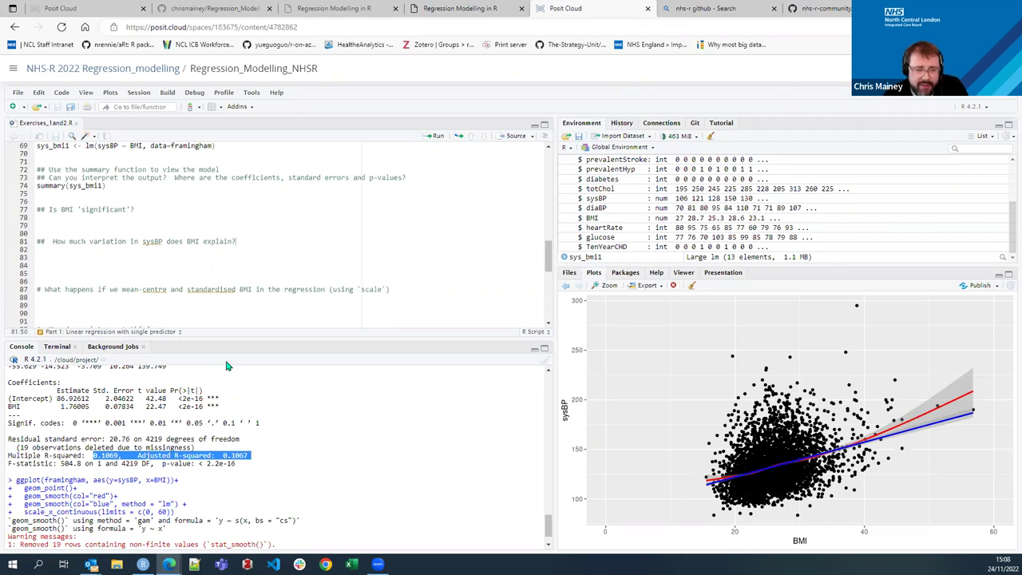
# Compare the BMI coefficient row with the R-squared line in the model summary.
pyautogui.click(240, 263)
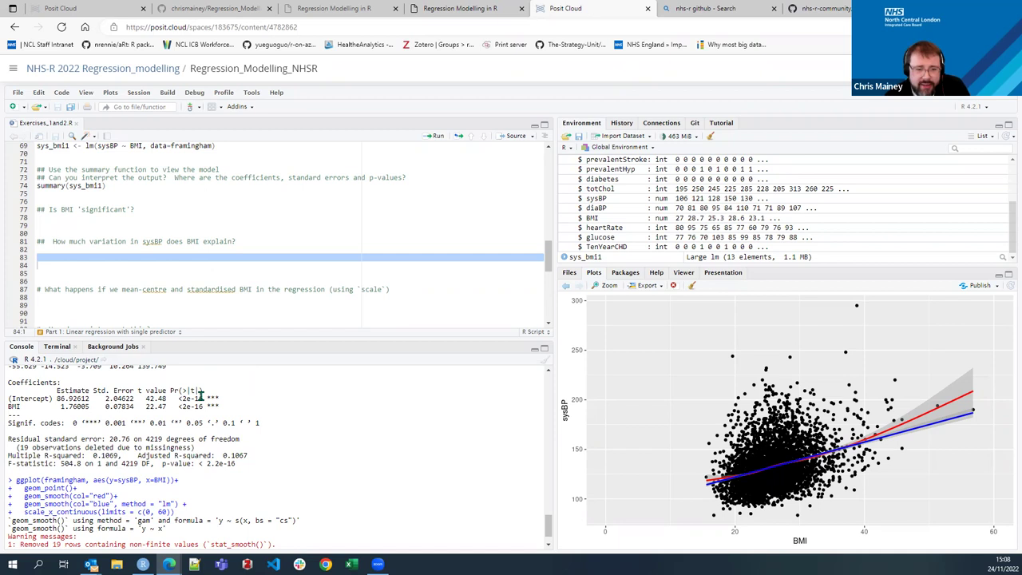
pyautogui.moveTo(58, 408); pyautogui.dragTo(232, 409)
pyautogui.click(90, 460)
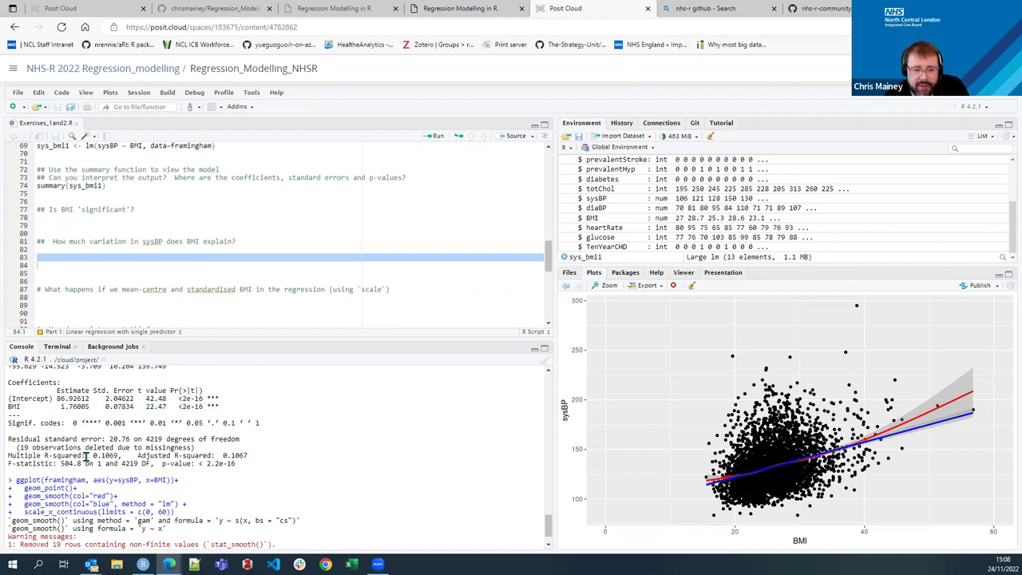
pyautogui.moveTo(94, 455); pyautogui.dragTo(250, 456)
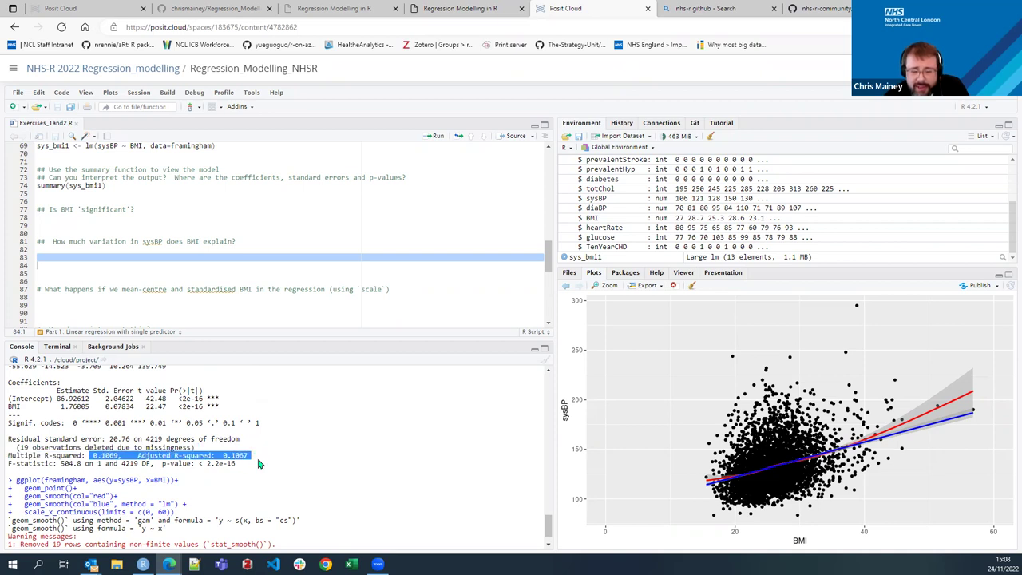
# Copy the sys_bmi1 lm model line to the blank line below the comment about mean-centring and standardising BMI.
pyautogui.click(54, 261)
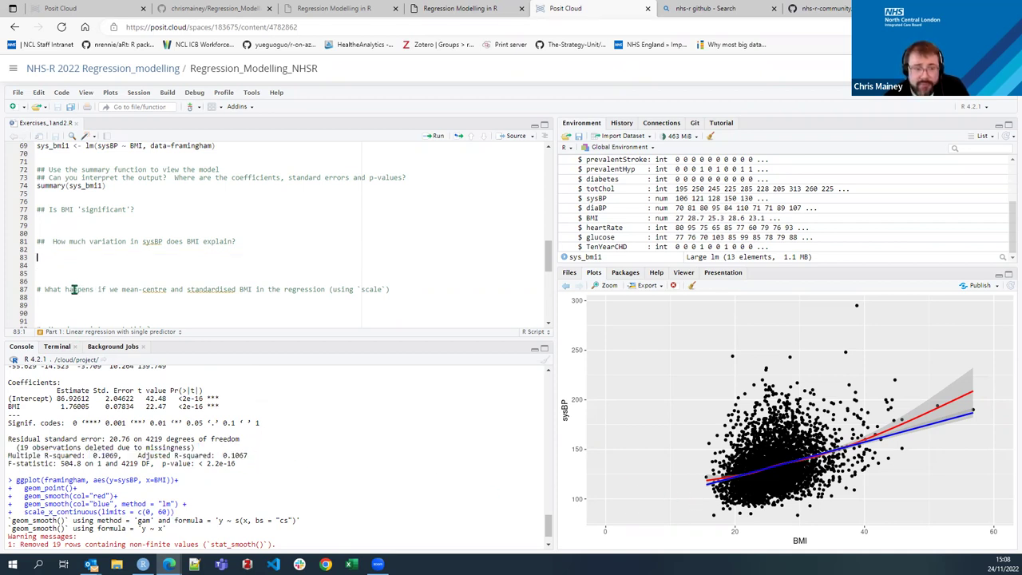
pyautogui.scroll(-2, 66, 284)
pyautogui.click(62, 272)
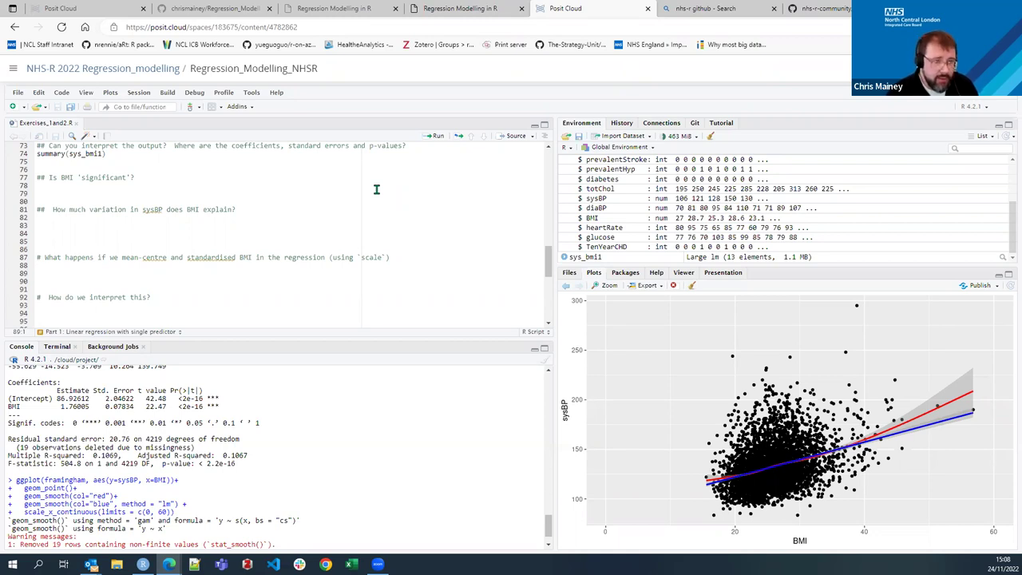
pyautogui.scroll(4, 338, 198)
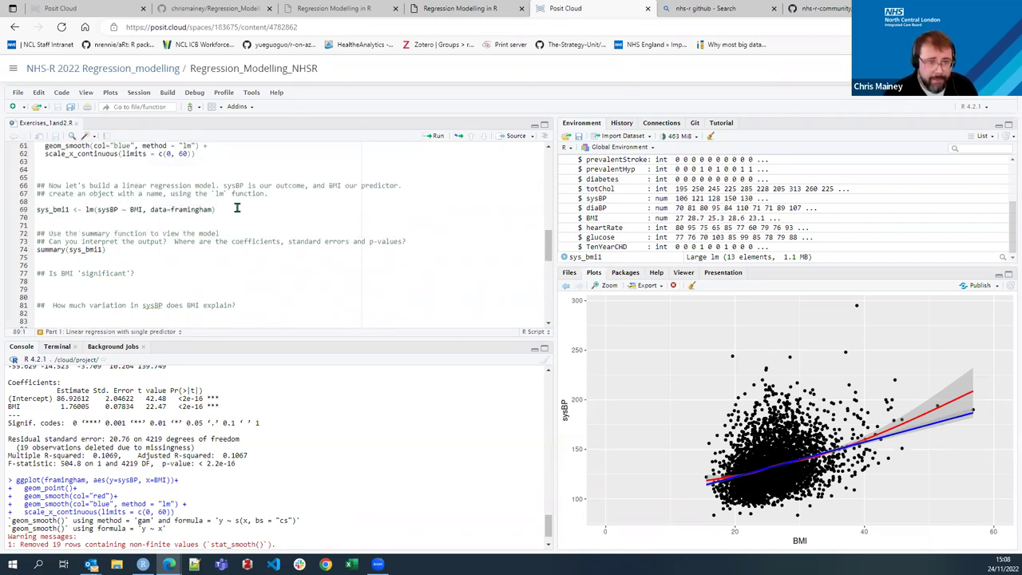
pyautogui.moveTo(240, 207); pyautogui.dragTo(37, 210)
pyautogui.hotkey('ctrl', 'c')
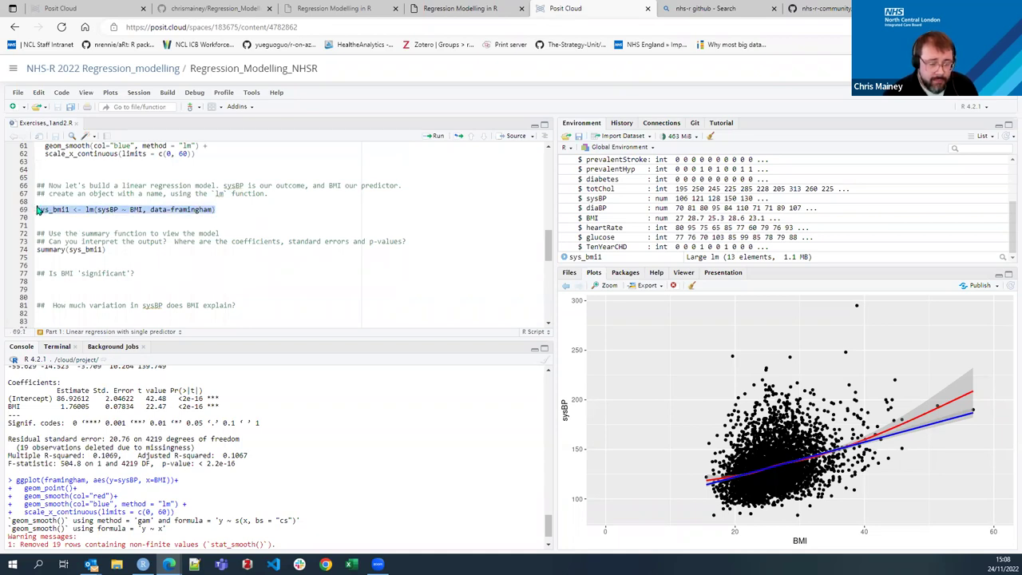
pyautogui.scroll(-5, 104, 262)
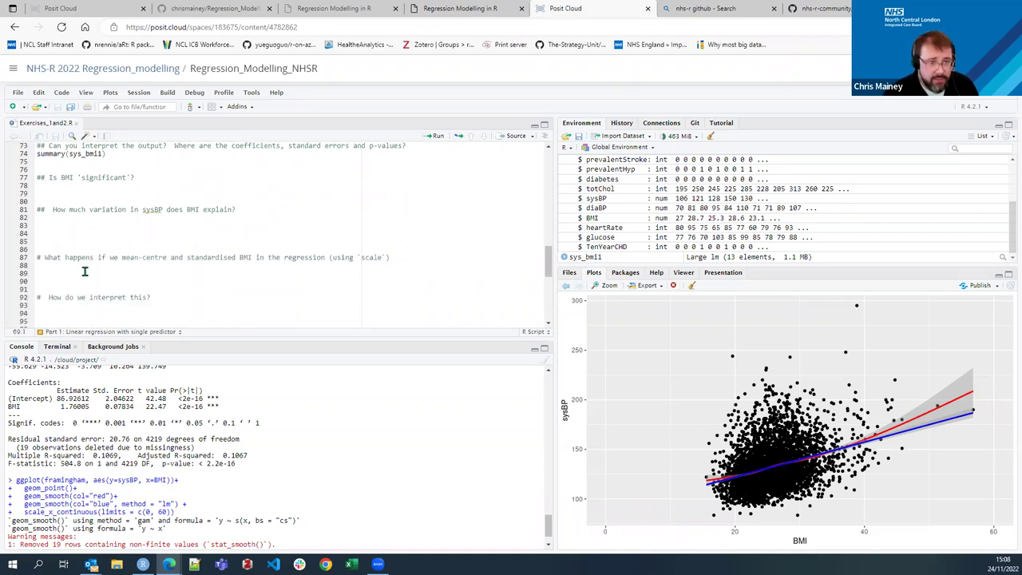
pyautogui.click(59, 241)
pyautogui.hotkey('ctrl', 'v')
pyautogui.press('Down')
# Wrap the BMI predictor in scale() in the copied model line so the formula reads sysBP ~ scale(BMI).
pyautogui.click(129, 241)
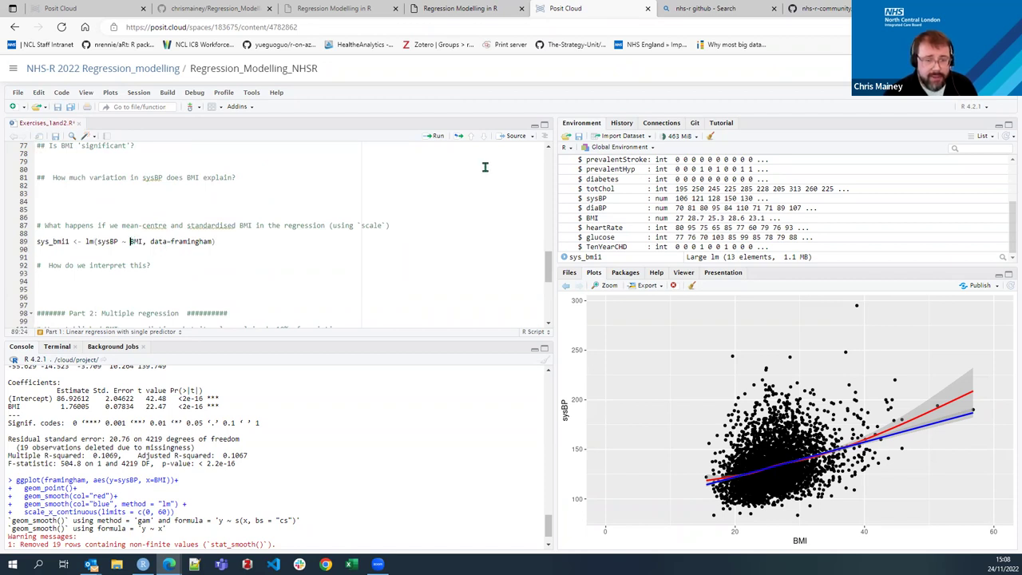
pyautogui.write('sclae')
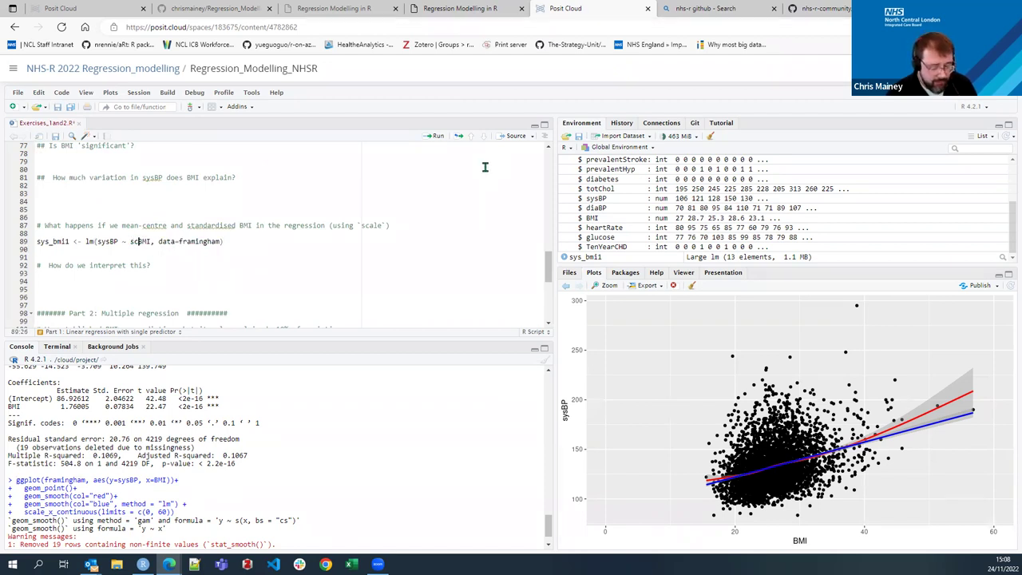
pyautogui.write('(')
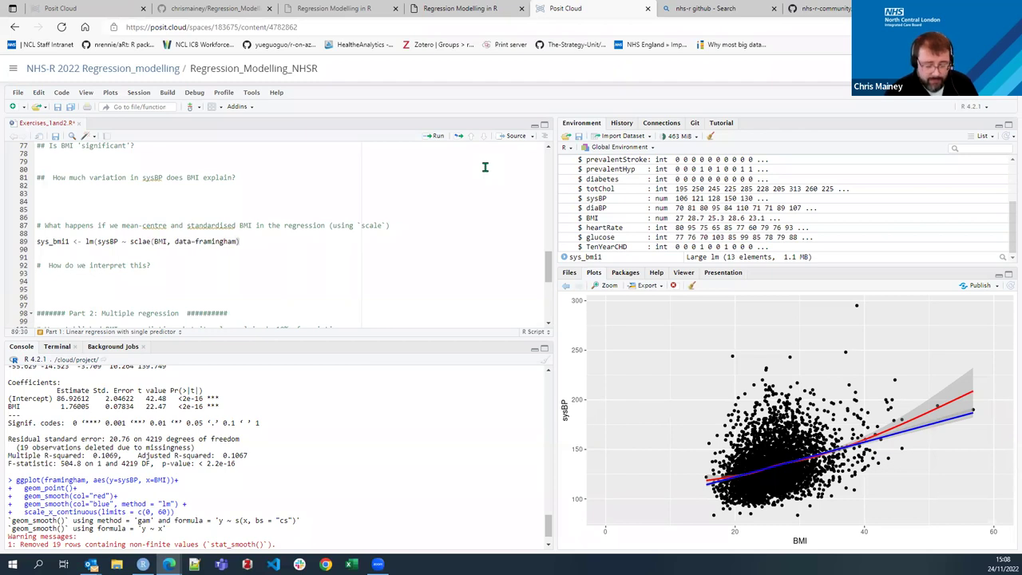
pyautogui.press('Left')
pyautogui.press('Left')
pyautogui.press('Left')
pyautogui.press('Left')
pyautogui.write('a')
pyautogui.press('Right')
pyautogui.press('Delete')
pyautogui.press('Right')
pyautogui.press('Right')
pyautogui.press('Right')
pyautogui.press('Right')
pyautogui.press('Right')
pyautogui.write(')')
pyautogui.write(')')
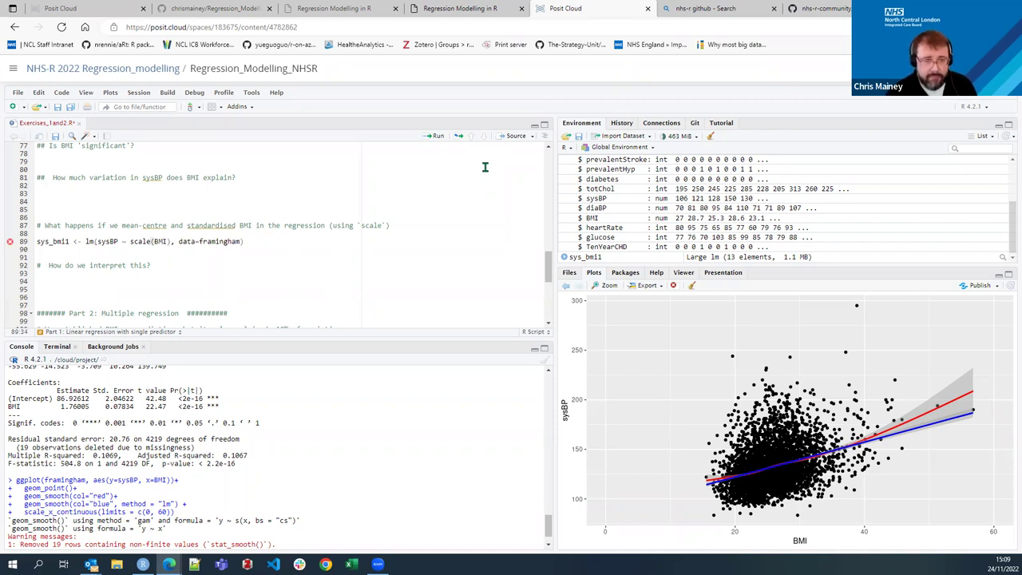
# Rename the copied model object to sys_bmi2 and run the scaled lm line.
pyautogui.press('Home')
pyautogui.hotkey('ctrl', 'Right')
pyautogui.press('BackSpace')
pyautogui.write('2')
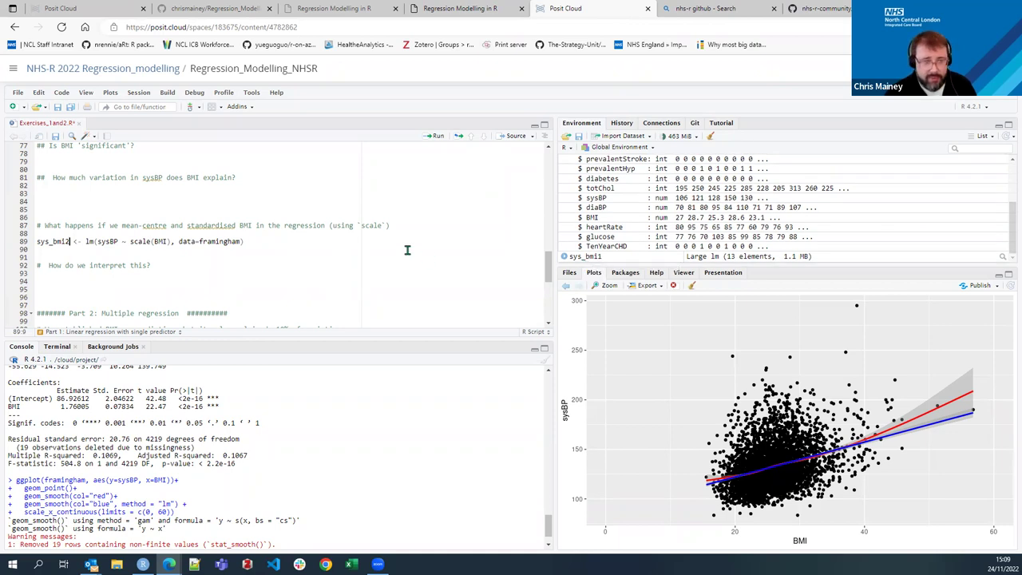
pyautogui.hotkey('ctrl', 'Return')
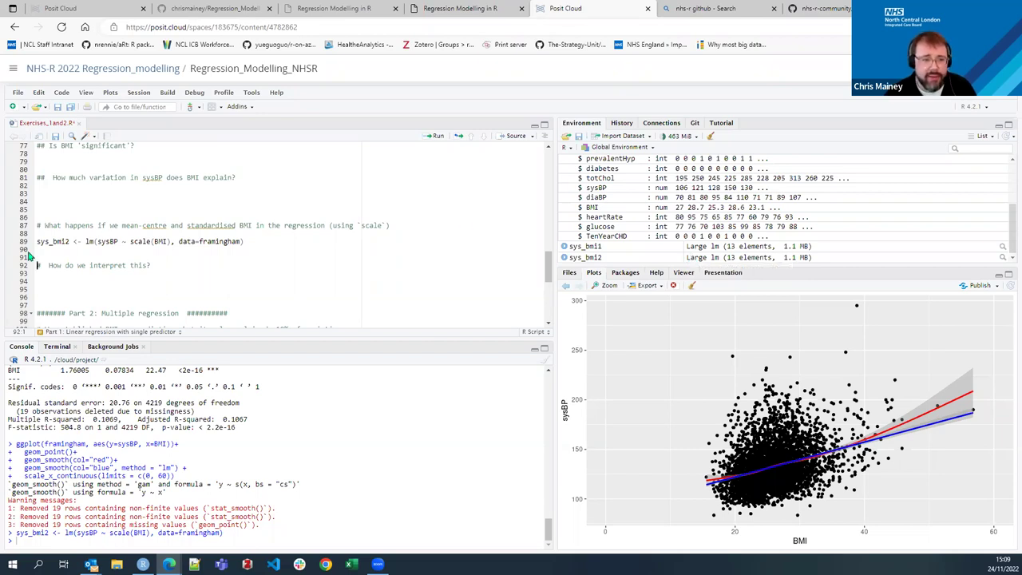
# Add summary(sys_bmi2) above the interpretation comment, run it, and leave a blank line before the comment.
pyautogui.click(45, 278)
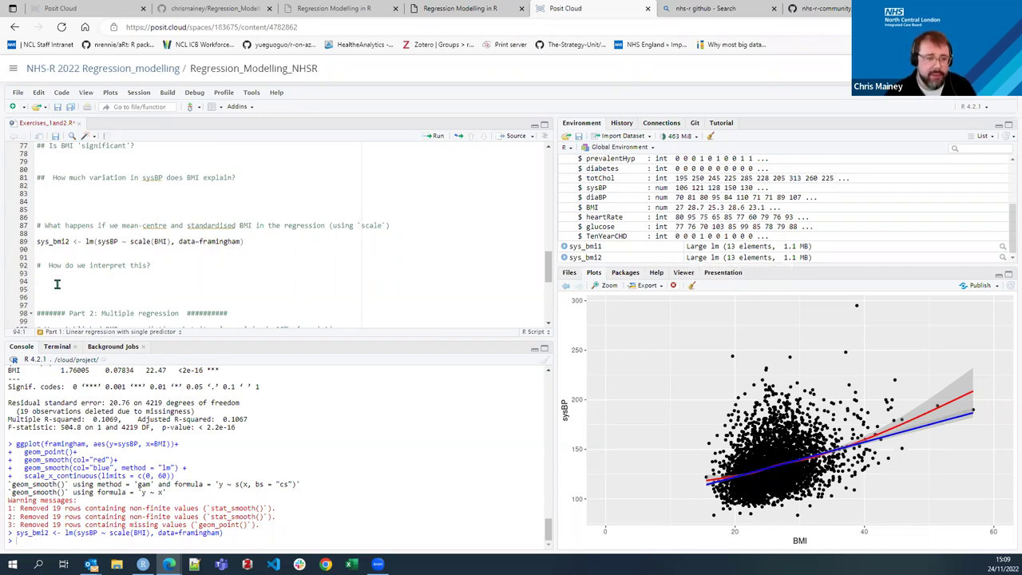
pyautogui.click(45, 257)
pyautogui.write('su')
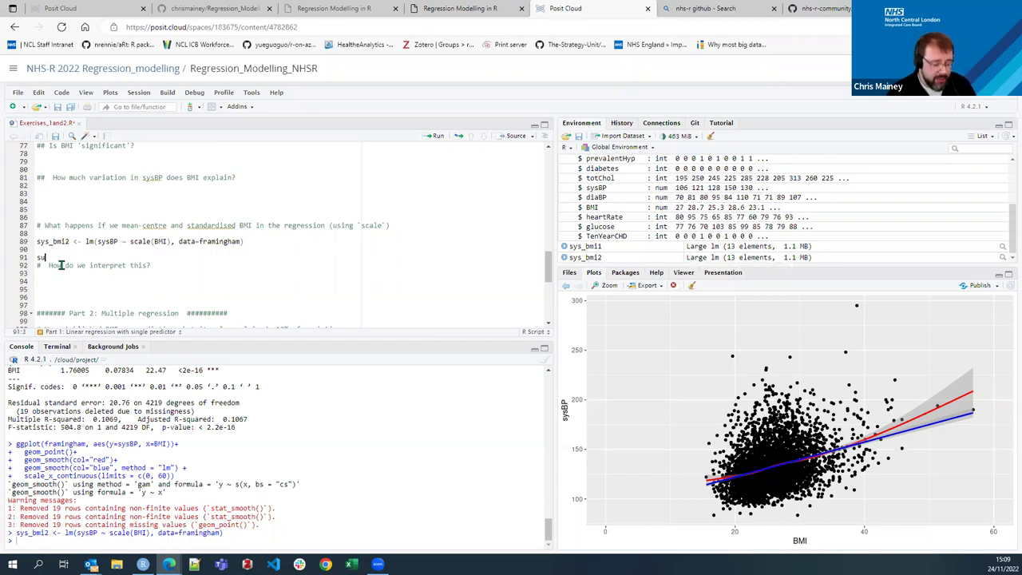
pyautogui.write('mmary(s')
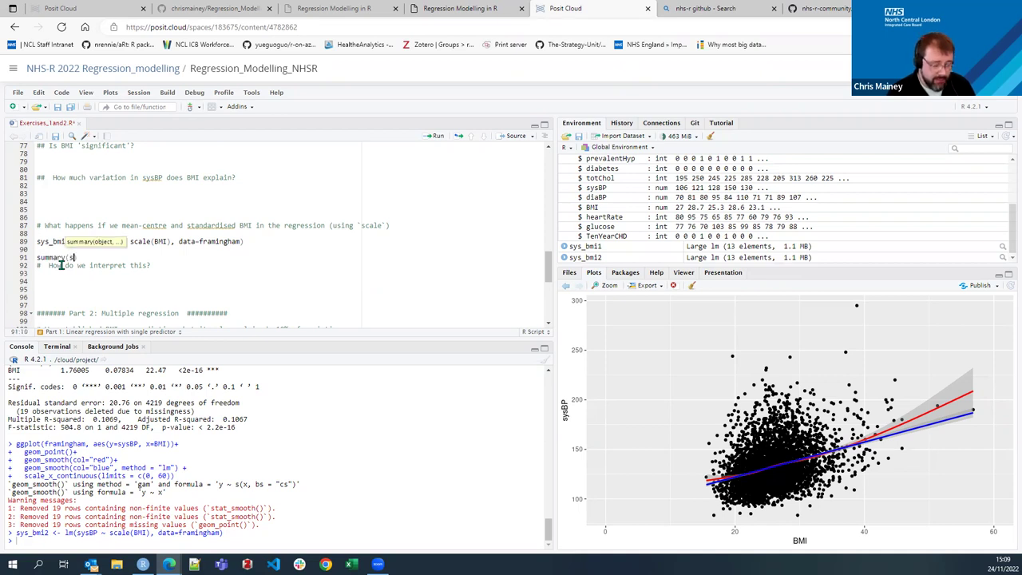
pyautogui.write('ys_bmi')
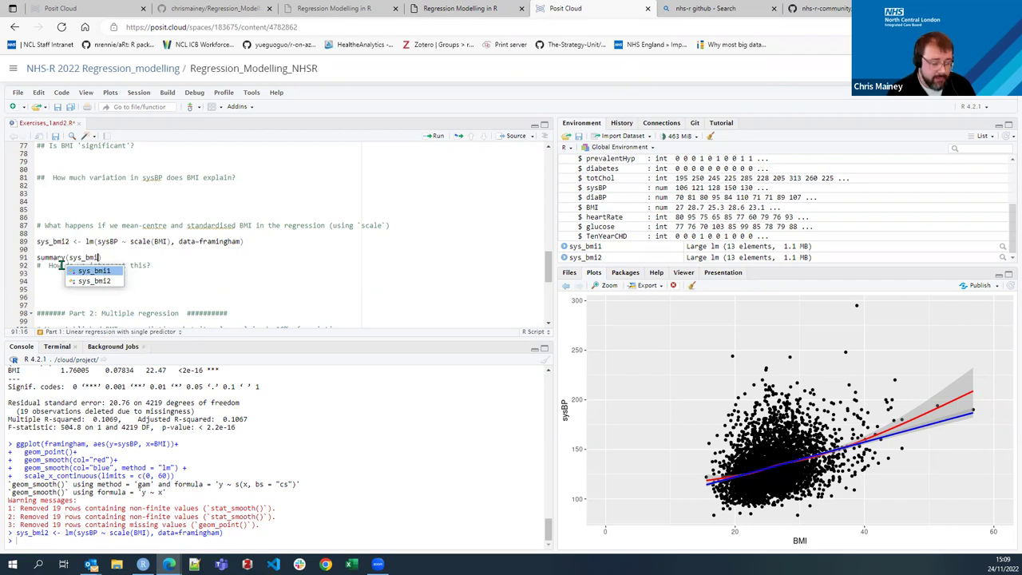
pyautogui.write('2')
pyautogui.hotkey('ctrl', 'Return')
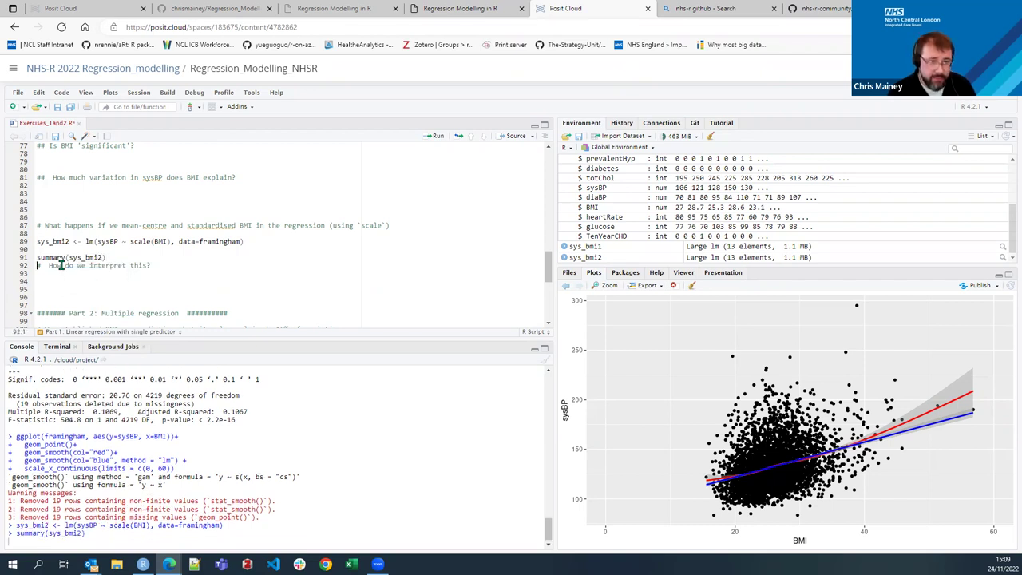
pyautogui.press('Return')
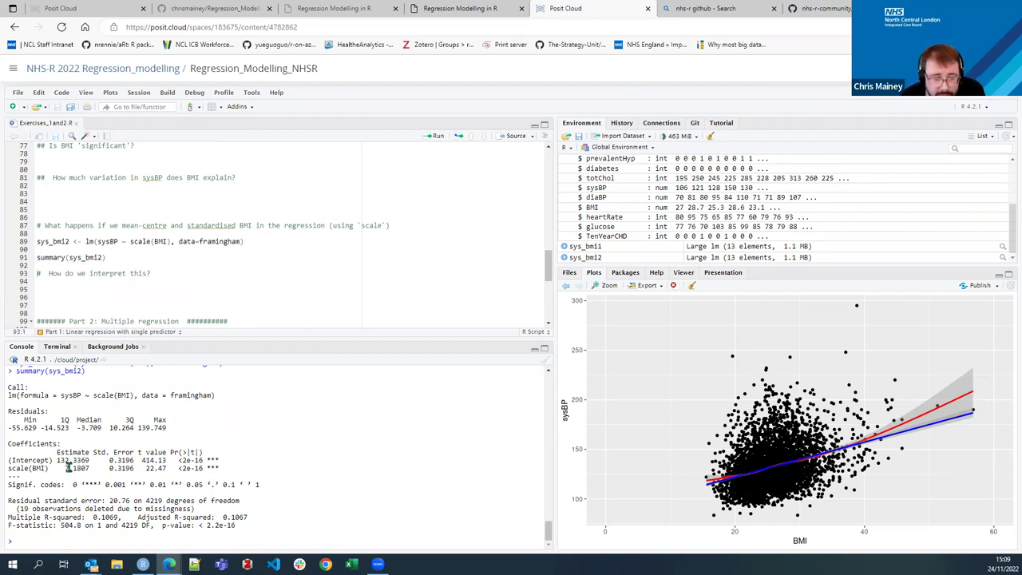
# Examine the intercept and scale(BMI) estimates in the sys_bmi2 summary.
pyautogui.moveTo(53, 461); pyautogui.dragTo(88, 461)
pyautogui.click(89, 460)
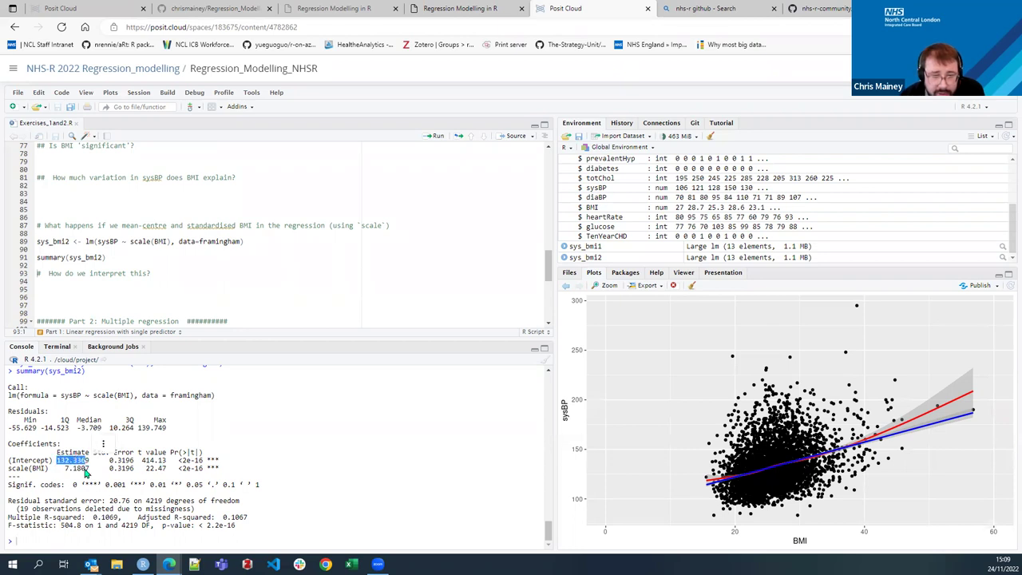
pyautogui.click(57, 463)
pyautogui.moveTo(55, 460); pyautogui.dragTo(73, 460)
pyautogui.click(71, 469)
pyautogui.moveTo(56, 468); pyautogui.dragTo(89, 463)
pyautogui.click(88, 468)
pyautogui.click(90, 470)
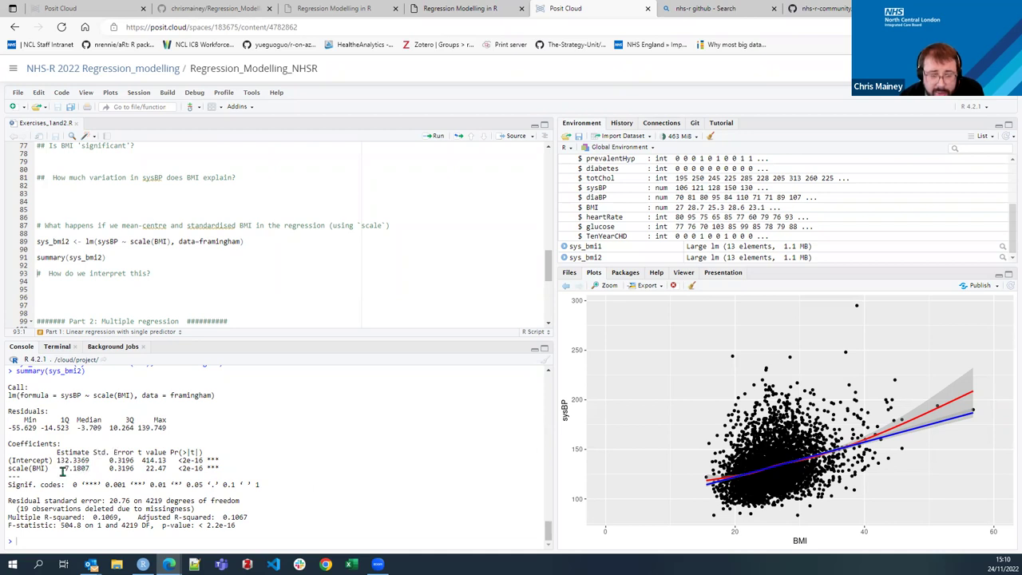
pyautogui.moveTo(64, 469); pyautogui.dragTo(69, 469)
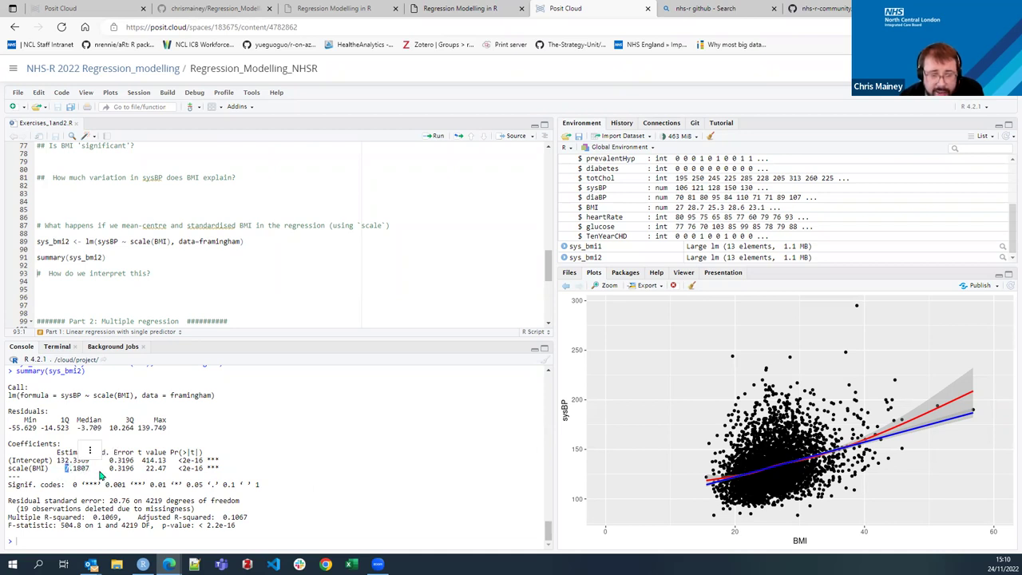
pyautogui.click(77, 471)
pyautogui.moveTo(56, 462); pyautogui.dragTo(90, 462)
pyautogui.click(94, 461)
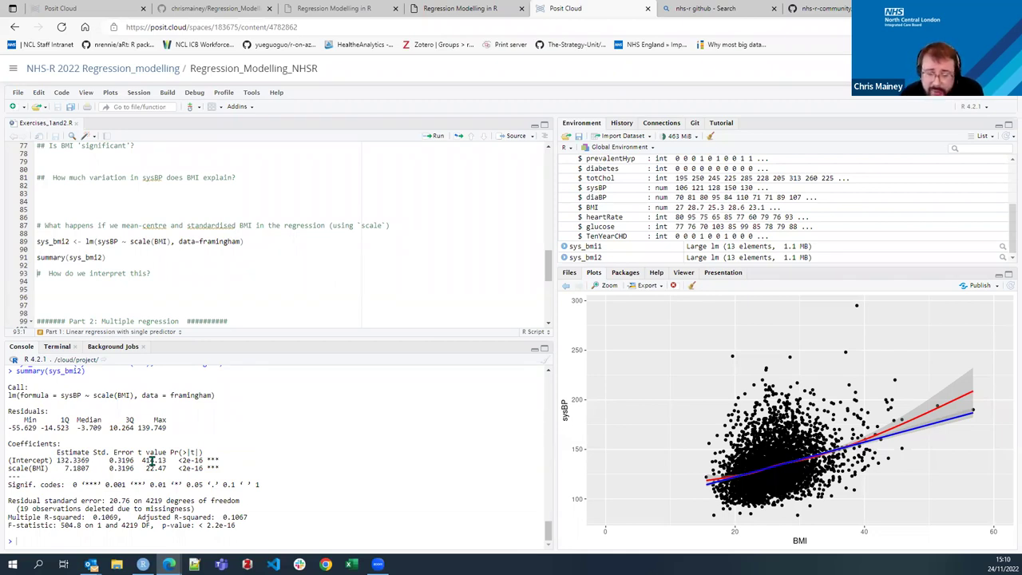
# Compare the full coefficient rows of the scaled model, relating the intercept estimate to the scale(BMI) estimate.
pyautogui.moveTo(47, 460); pyautogui.dragTo(223, 470)
pyautogui.click(56, 460)
pyautogui.moveTo(56, 460); pyautogui.dragTo(92, 461)
pyautogui.click(56, 461)
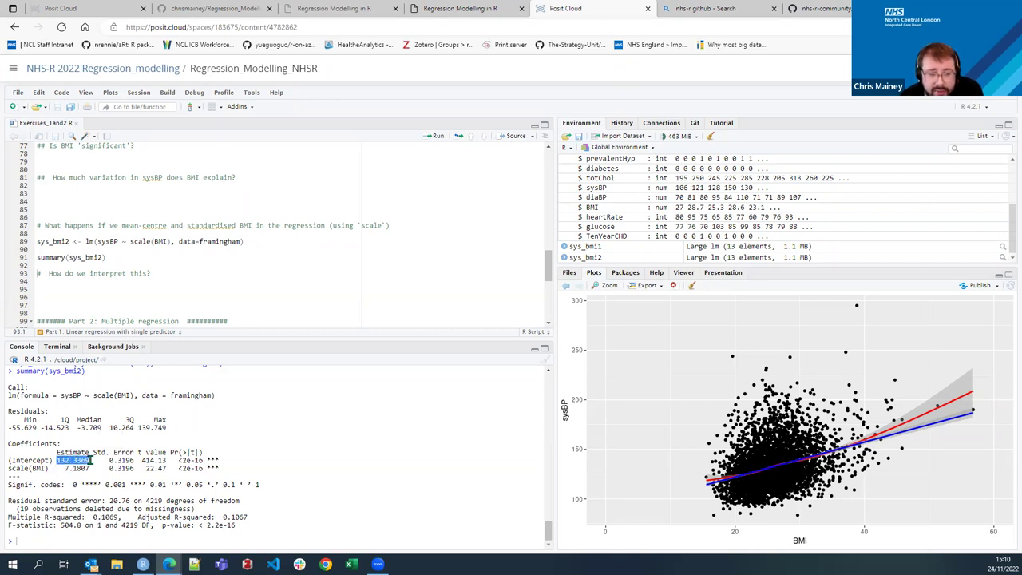
pyautogui.click(47, 469)
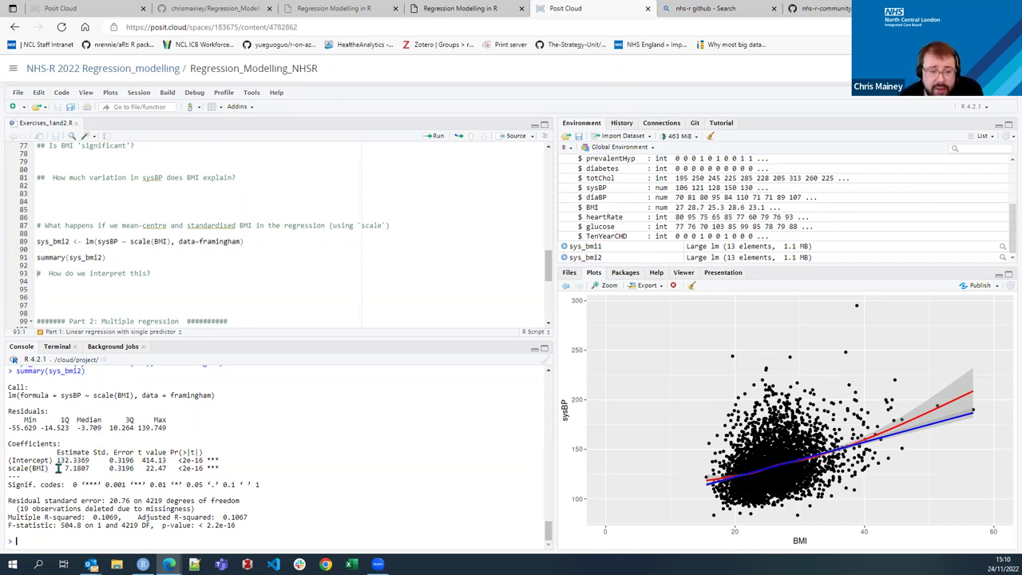
pyautogui.moveTo(57, 469); pyautogui.dragTo(90, 469)
pyautogui.click(88, 468)
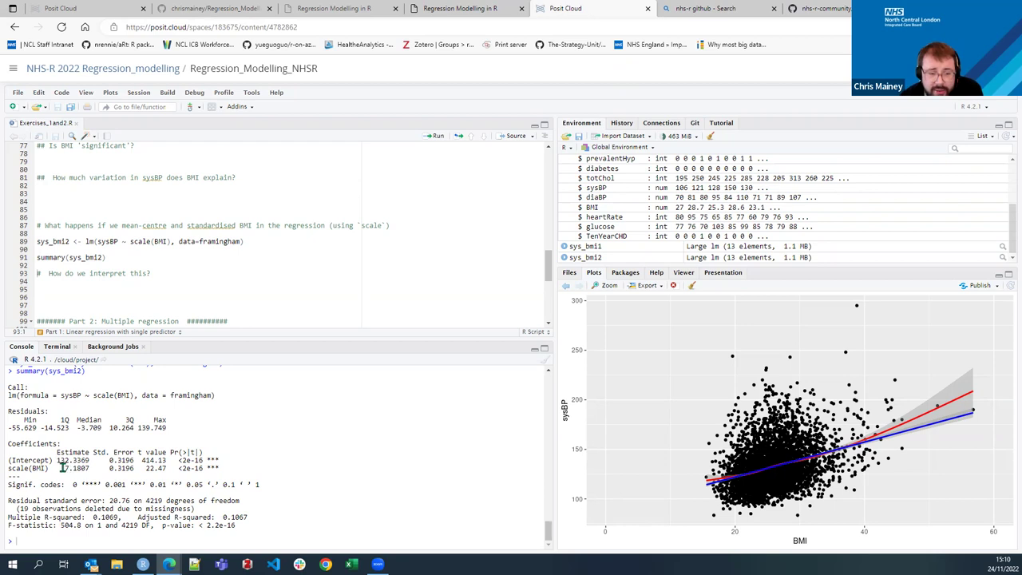
pyautogui.moveTo(62, 468); pyautogui.dragTo(82, 469)
pyautogui.click(86, 466)
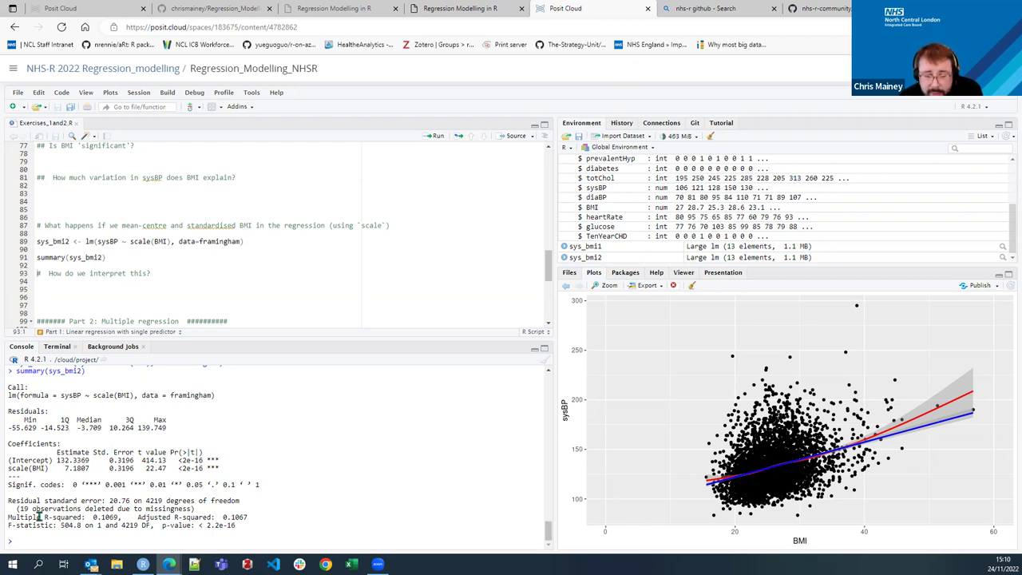
# Check the multiple and adjusted R-squared line of the scaled model alongside its coefficients.
pyautogui.moveTo(252, 518); pyautogui.dragTo(6, 516)
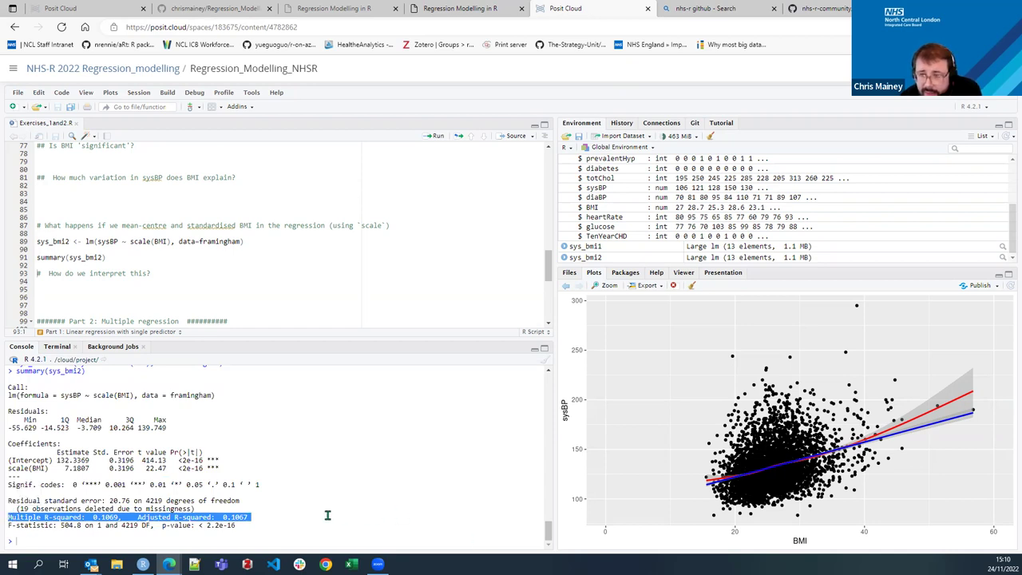
pyautogui.click(255, 517)
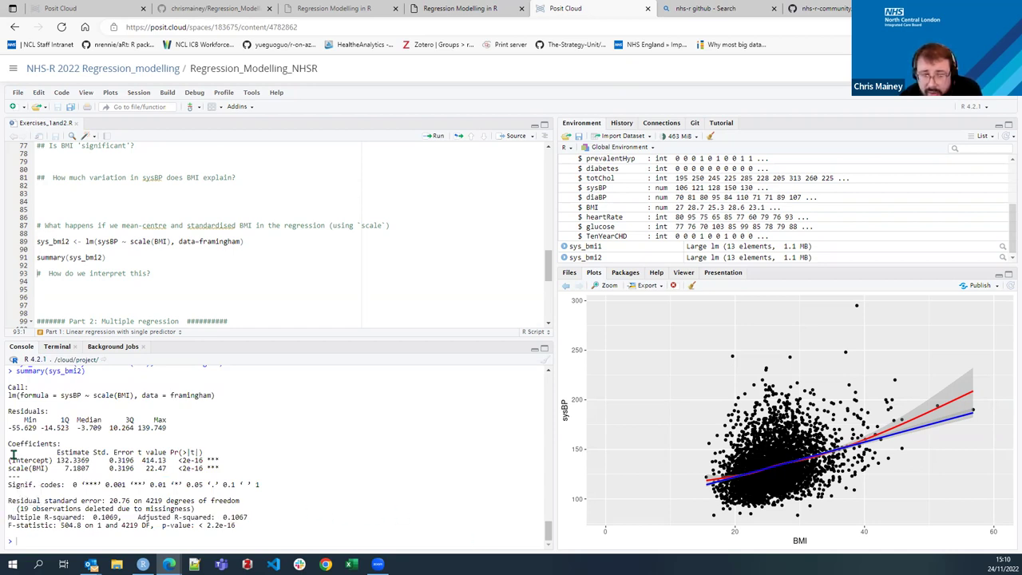
pyautogui.moveTo(10, 457); pyautogui.dragTo(47, 459)
pyautogui.click(90, 468)
pyautogui.click(14, 456)
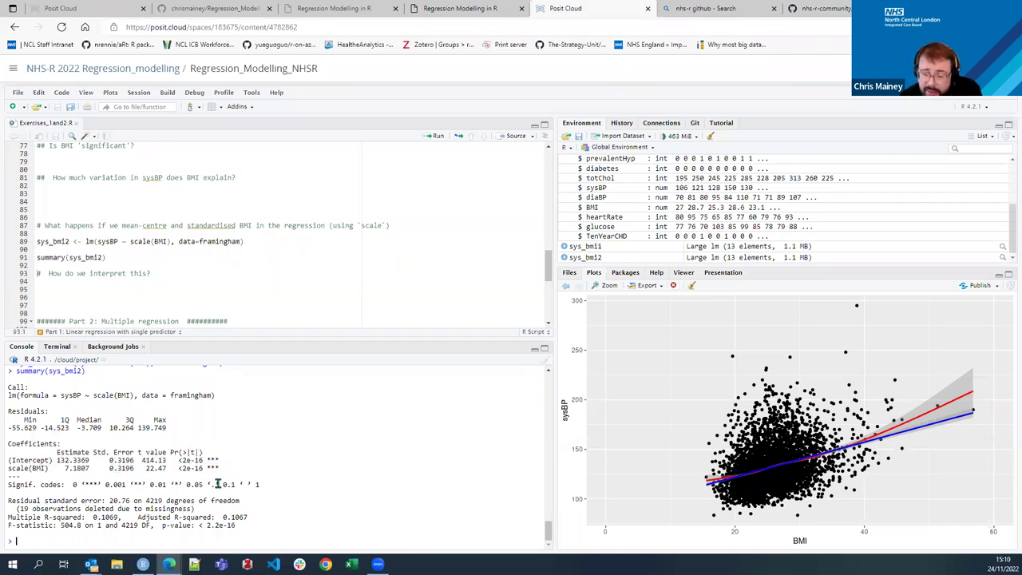
# Compare the intercept and BMI coefficients in the earlier unscaled model summary with the scaled model's intercept.
pyautogui.scroll(5, 237, 480)
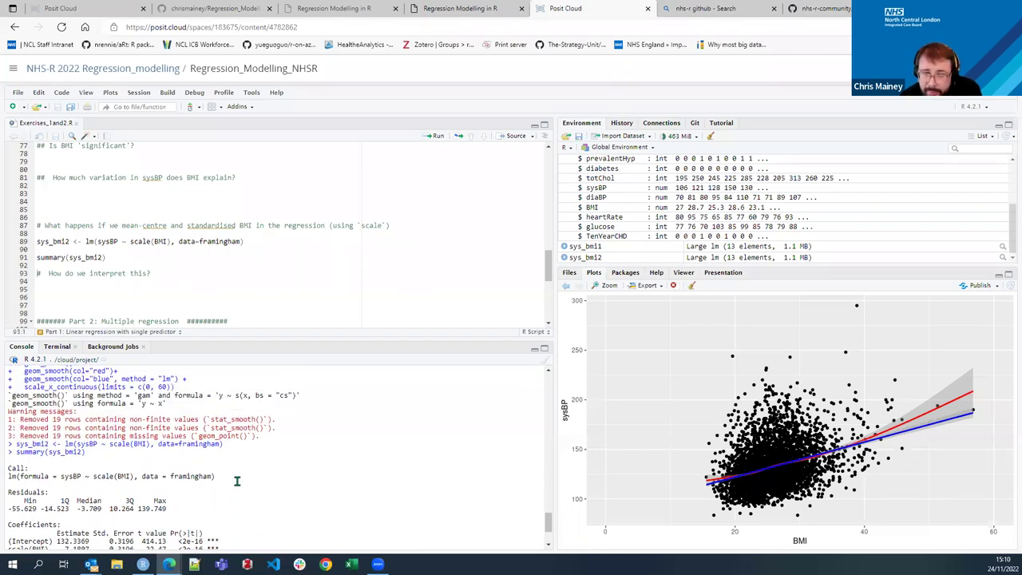
pyautogui.scroll(4, 237, 477)
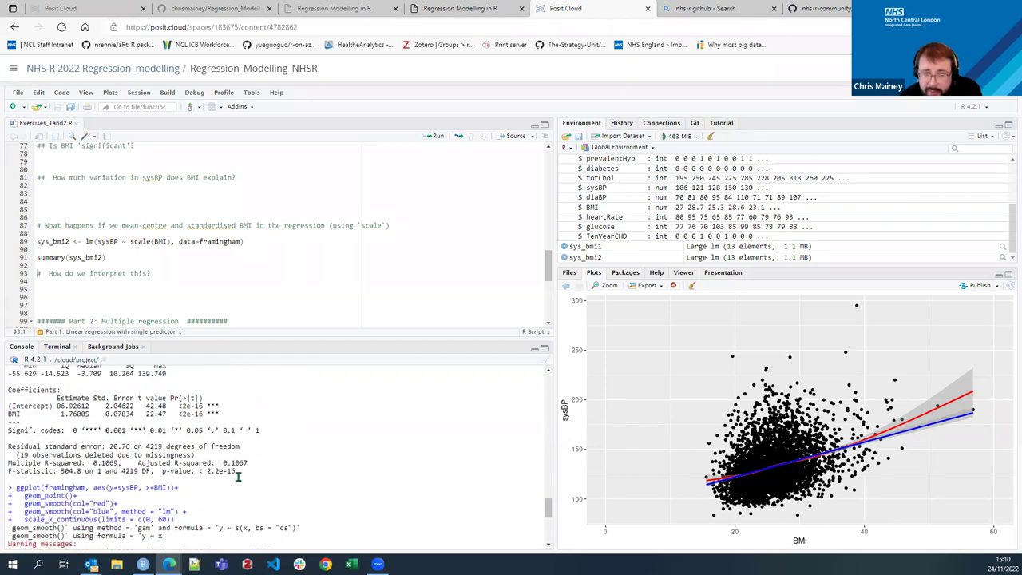
pyautogui.scroll(1, 55, 414)
pyautogui.moveTo(11, 442); pyautogui.dragTo(80, 441)
pyautogui.click(79, 441)
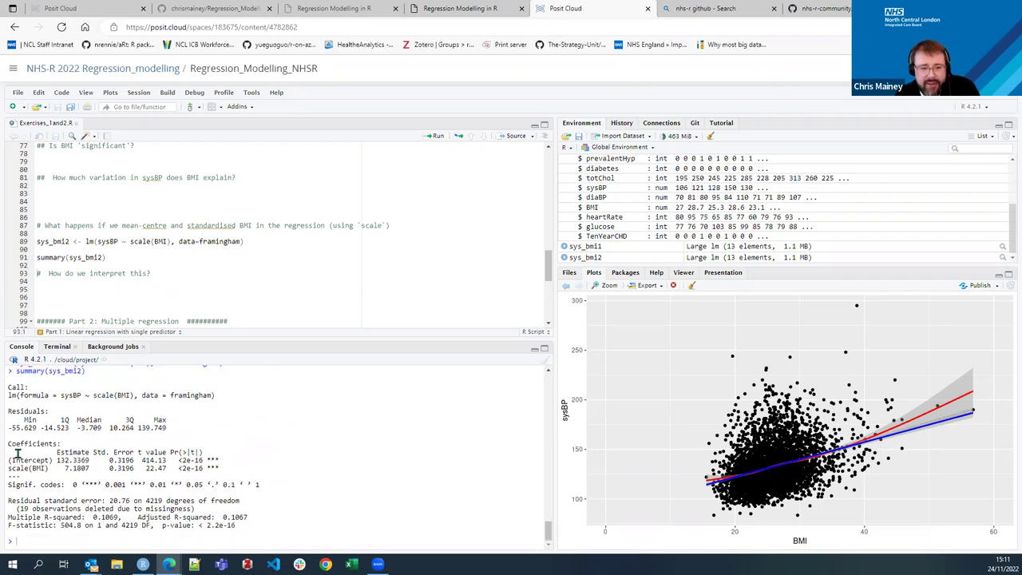
pyautogui.moveTo(94, 461); pyautogui.dragTo(56, 460)
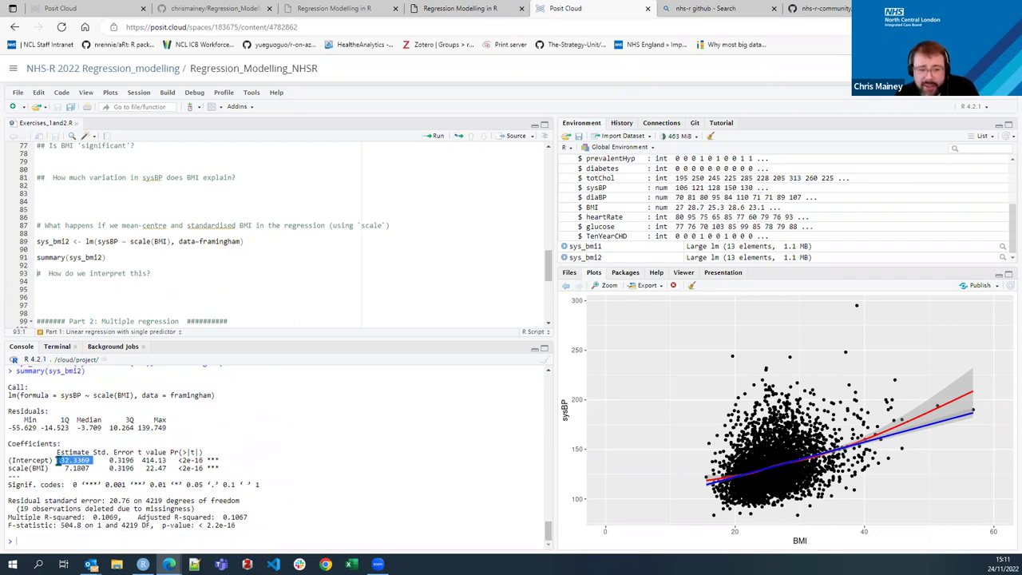
pyautogui.click(375, 519)
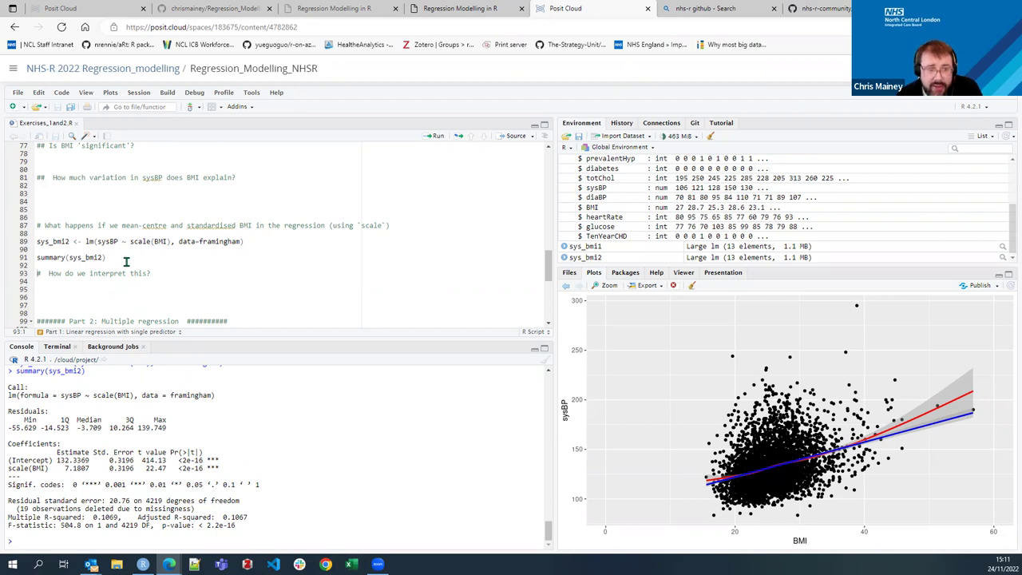
# Enlarge the script pane so the Part 2 multiple regression comments show while the sys_bmi2 coefficients stay in the console.
pyautogui.scroll(2, 183, 296)
pyautogui.moveTo(257, 346); pyautogui.dragTo(272, 536)
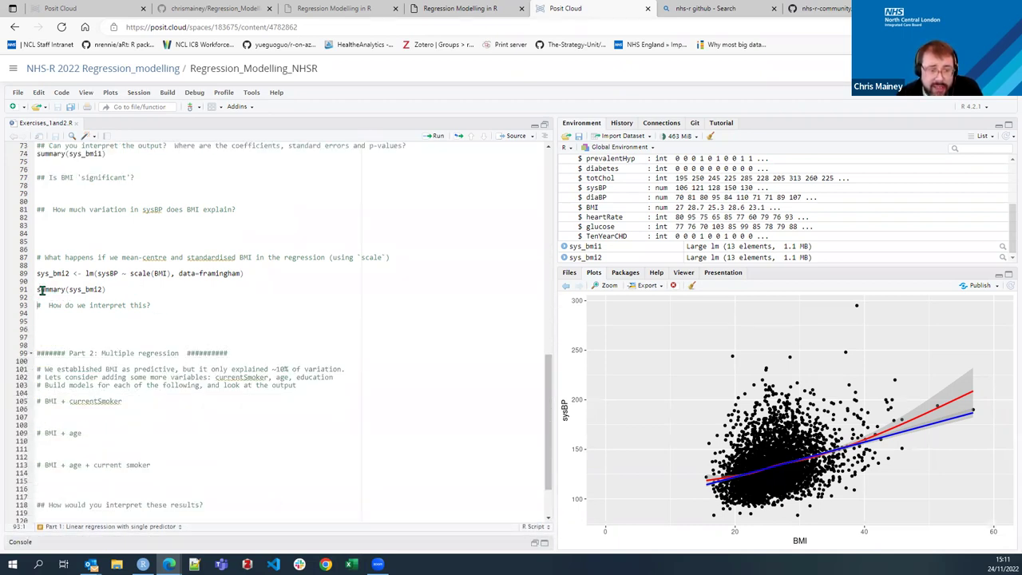
pyautogui.moveTo(37, 289); pyautogui.dragTo(109, 289)
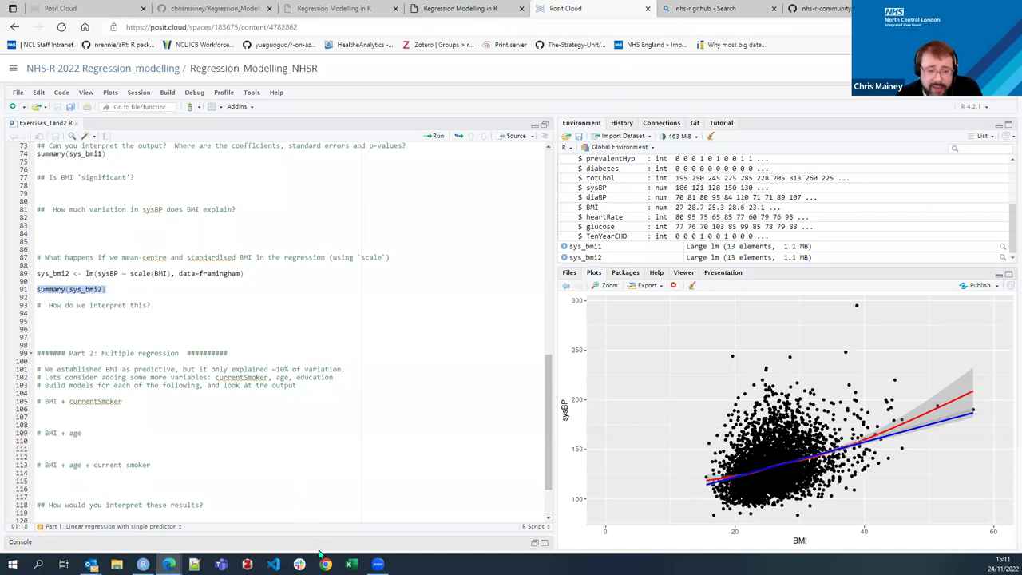
pyautogui.hotkey('ctrl', 'Return')
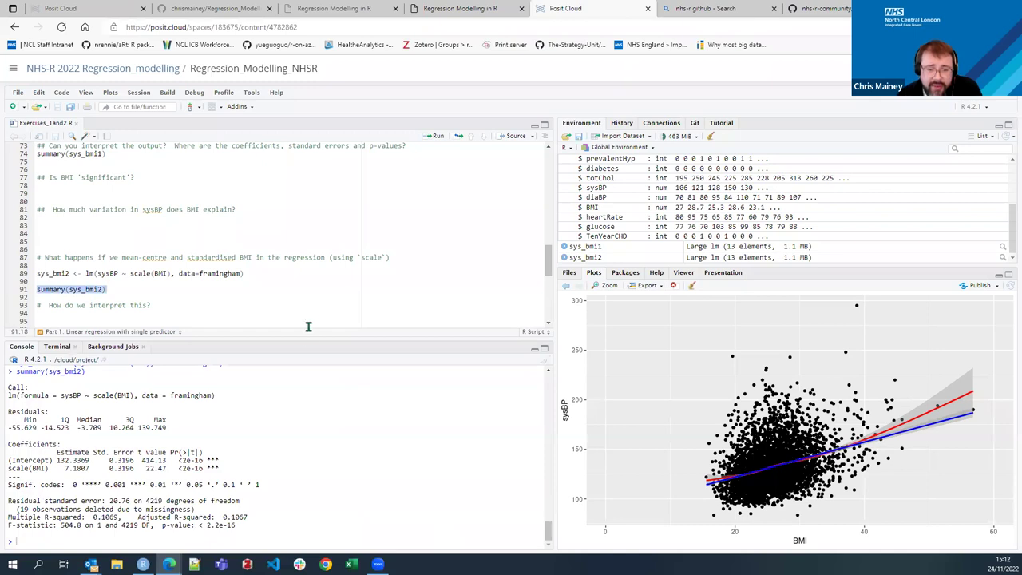
pyautogui.moveTo(309, 334); pyautogui.dragTo(320, 420)
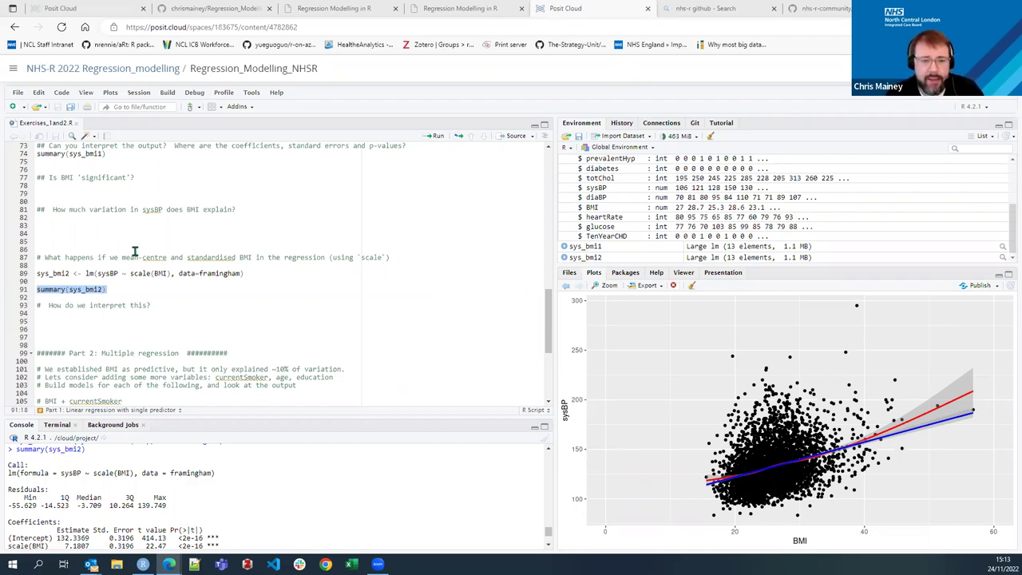
pyautogui.rightClick(218, 257)
pyautogui.click(195, 290)
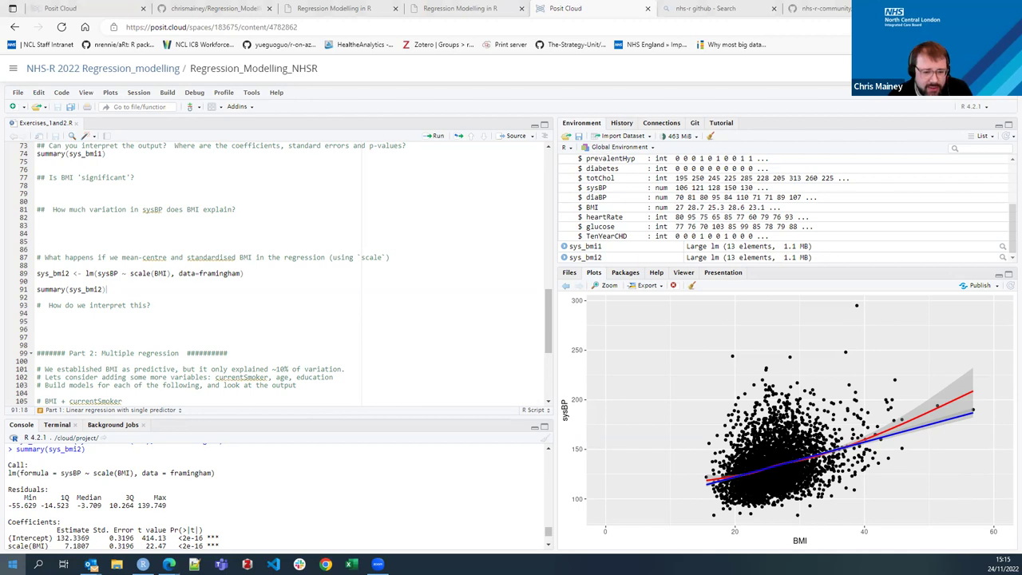
# Open Paint and draw a vertical axis and a horizontal axis about 513 px long with the Line tool.
pyautogui.click(12, 565)
pyautogui.click(12, 565)
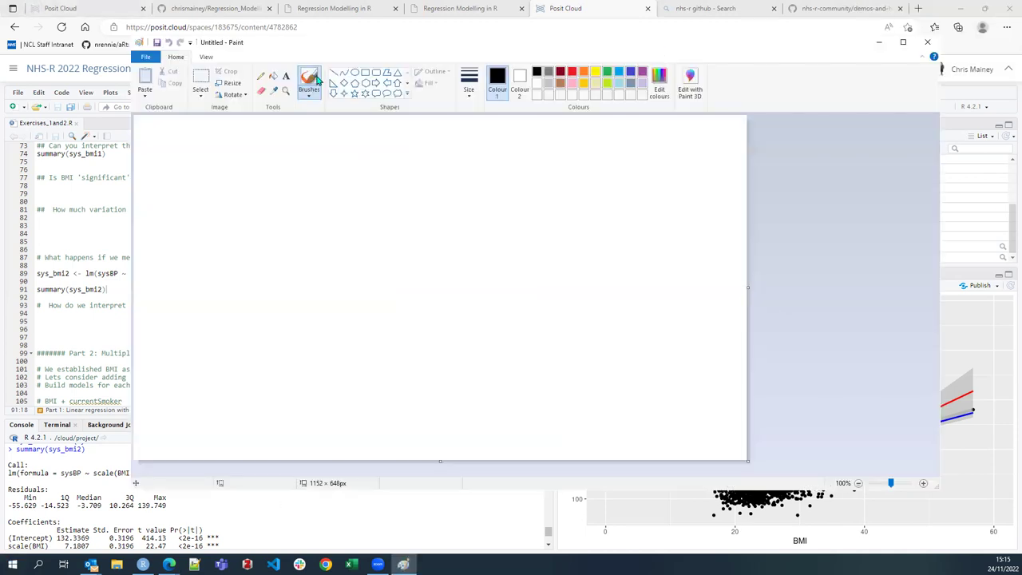
pyautogui.click(336, 74)
pyautogui.moveTo(259, 178)
pyautogui.mouseDown()
pyautogui.moveTo(254, 354)
pyautogui.moveTo(292, 356)
pyautogui.moveTo(256, 359)
pyautogui.moveTo(259, 367)
pyautogui.moveTo(533, 363)
pyautogui.mouseUp()
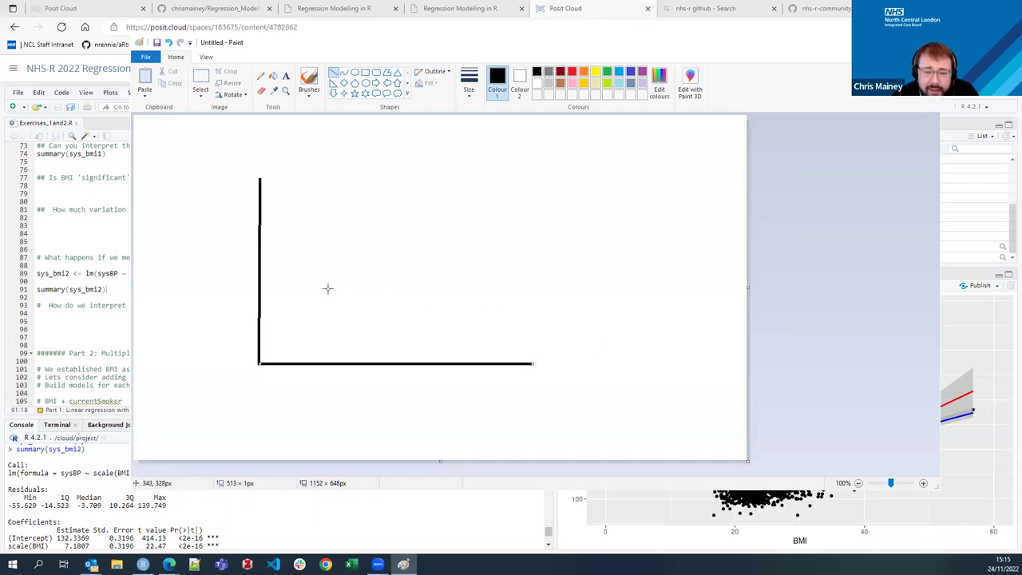
pyautogui.click(345, 73)
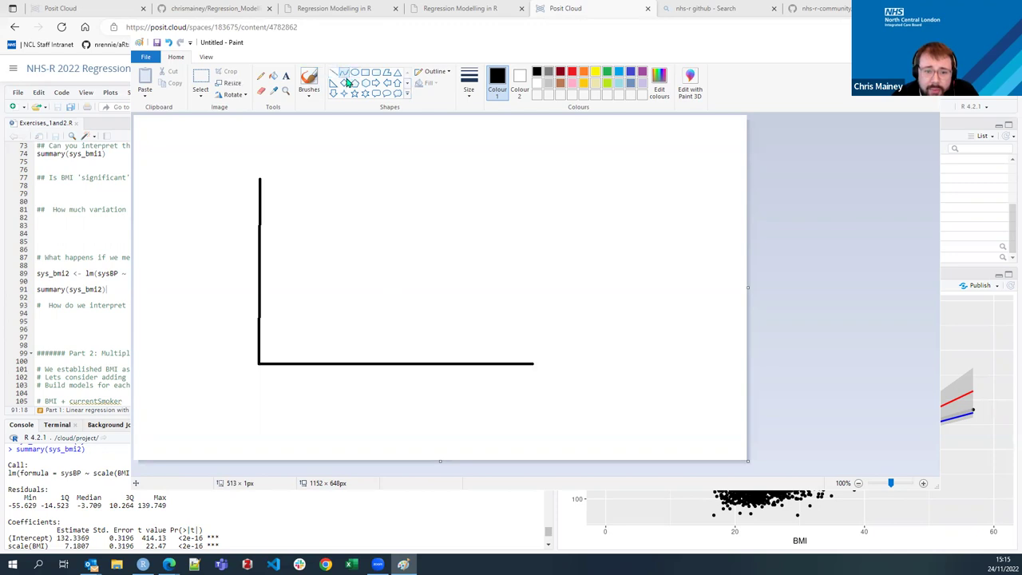
pyautogui.moveTo(260, 360); pyautogui.dragTo(291, 338)
pyautogui.hotkey('ctrl', 'z')
# Draw a freehand bell-shaped curve with the brush along the full length of the horizontal axis.
pyautogui.click(312, 88)
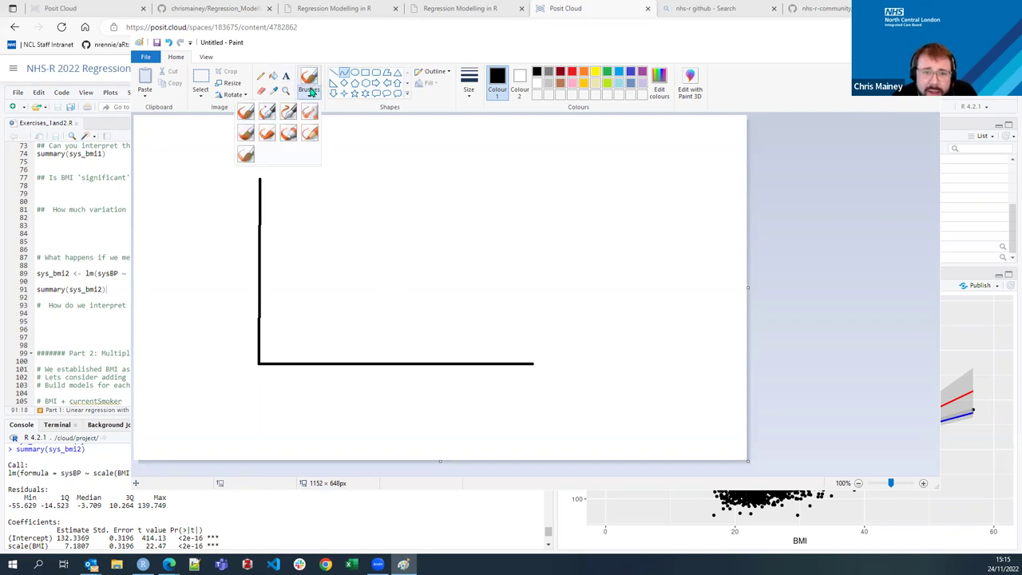
pyautogui.click(256, 121)
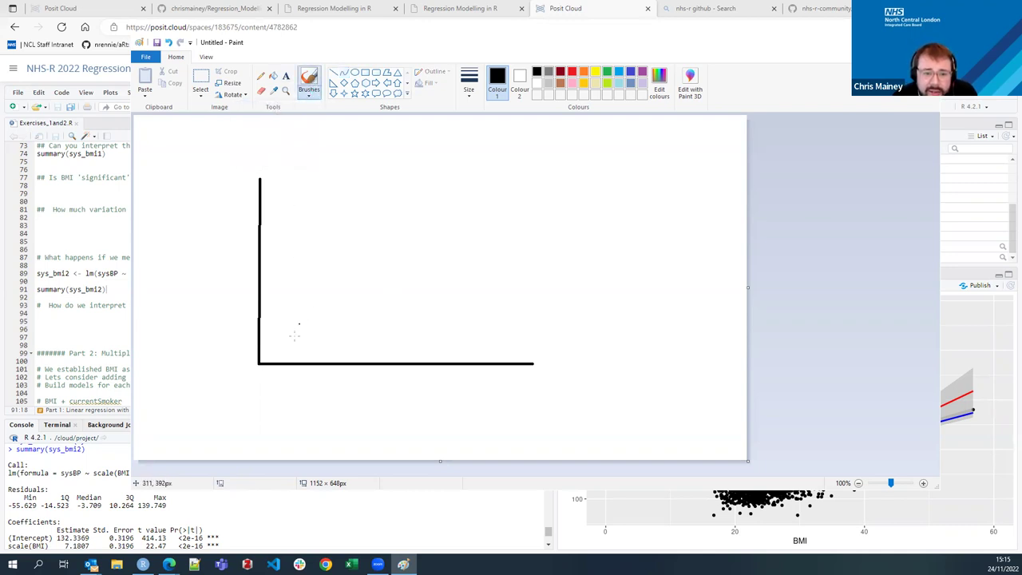
pyautogui.moveTo(271, 355)
pyautogui.mouseDown()
pyautogui.moveTo(318, 319)
pyautogui.moveTo(372, 238)
pyautogui.moveTo(391, 232)
pyautogui.moveTo(456, 323)
pyautogui.moveTo(533, 349)
pyautogui.mouseUp()
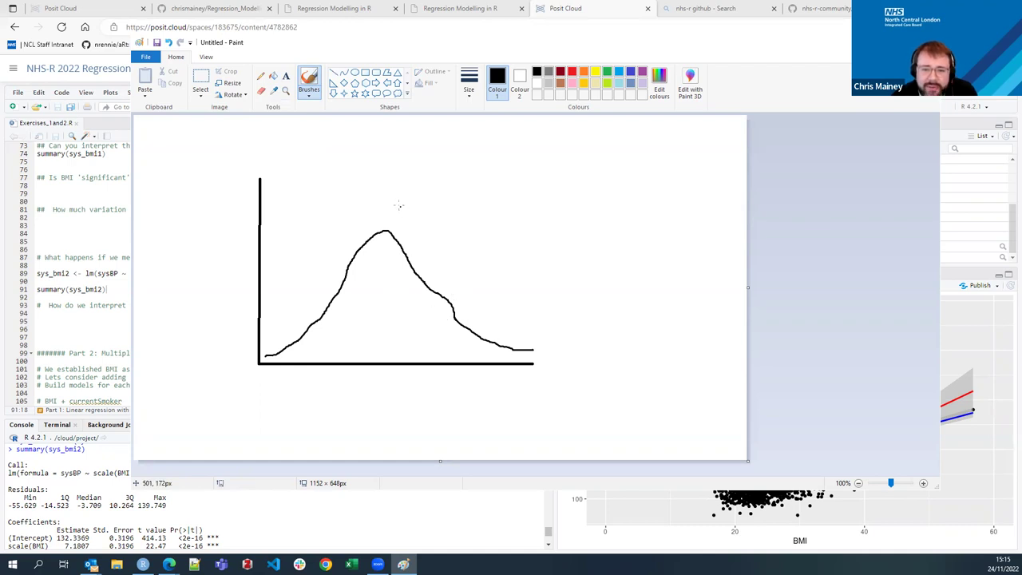
# Draw a vertical line through the curve's peak and mark a series of joined, end-ticked intervals on both sides of it.
pyautogui.moveTo(389, 147); pyautogui.dragTo(390, 394)
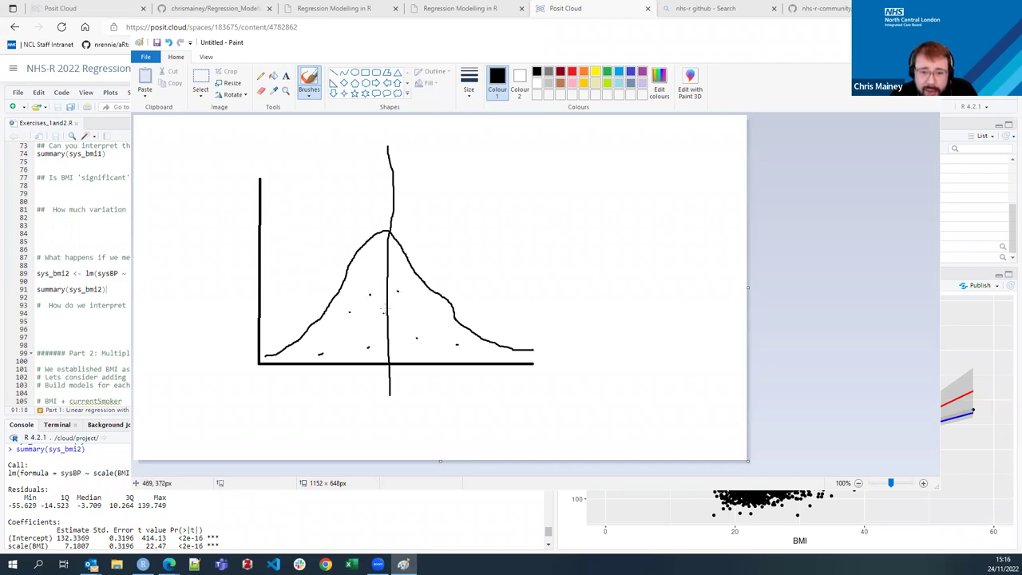
pyautogui.moveTo(365, 292)
pyautogui.mouseDown()
pyautogui.moveTo(364, 311)
pyautogui.moveTo(369, 300)
pyautogui.moveTo(388, 301)
pyautogui.mouseUp()
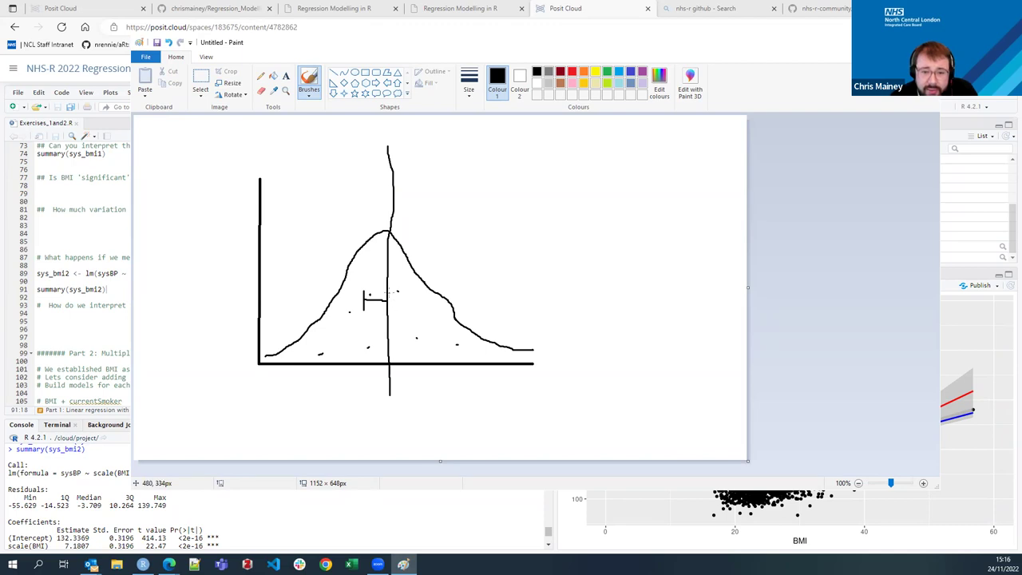
pyautogui.moveTo(392, 302); pyautogui.dragTo(486, 316)
pyautogui.moveTo(412, 300); pyautogui.dragTo(444, 301)
pyautogui.moveTo(342, 295)
pyautogui.mouseDown()
pyautogui.moveTo(344, 313)
pyautogui.moveTo(370, 300)
pyautogui.mouseUp()
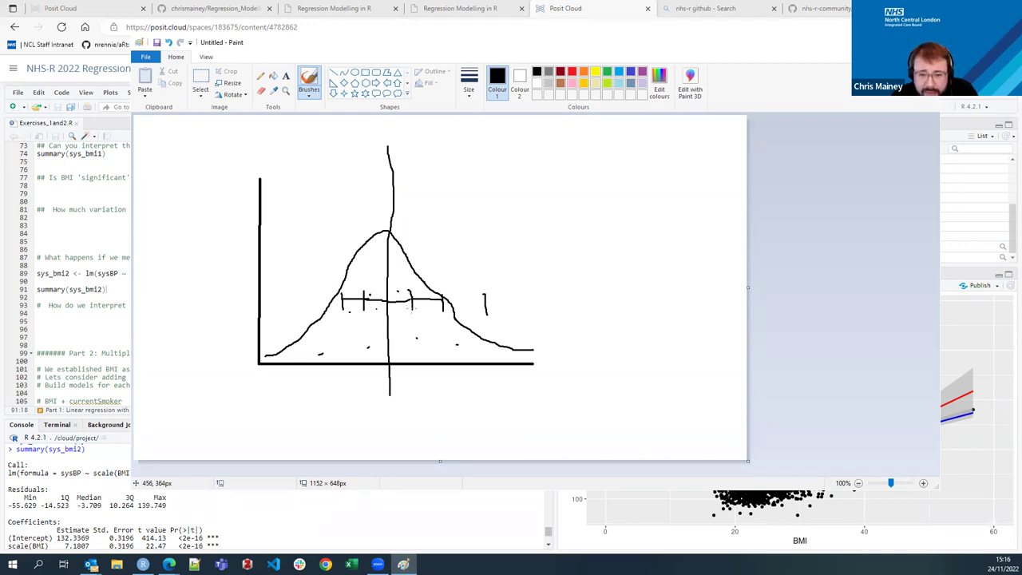
pyautogui.moveTo(445, 302); pyautogui.dragTo(470, 301)
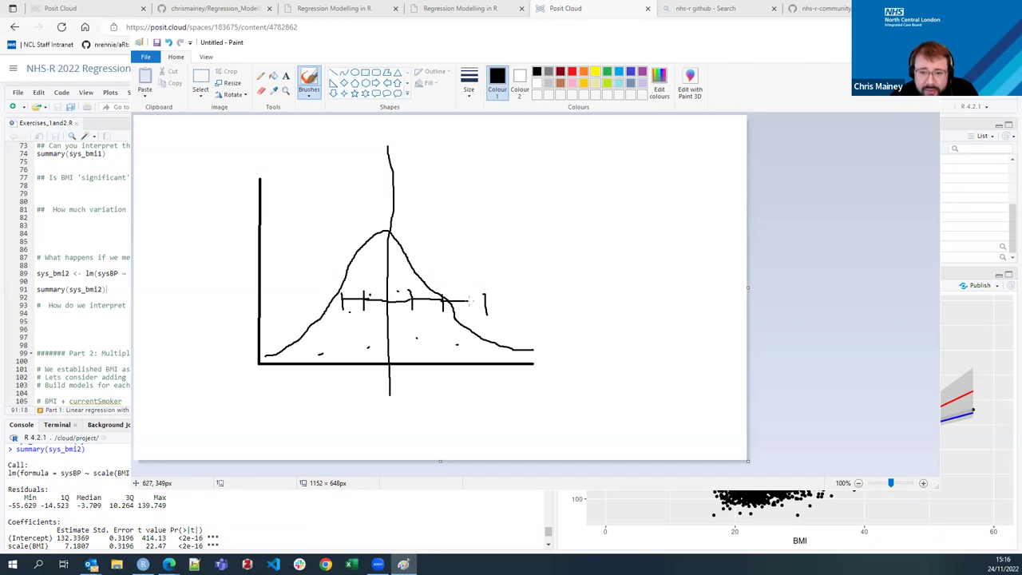
pyautogui.moveTo(341, 301); pyautogui.dragTo(298, 306)
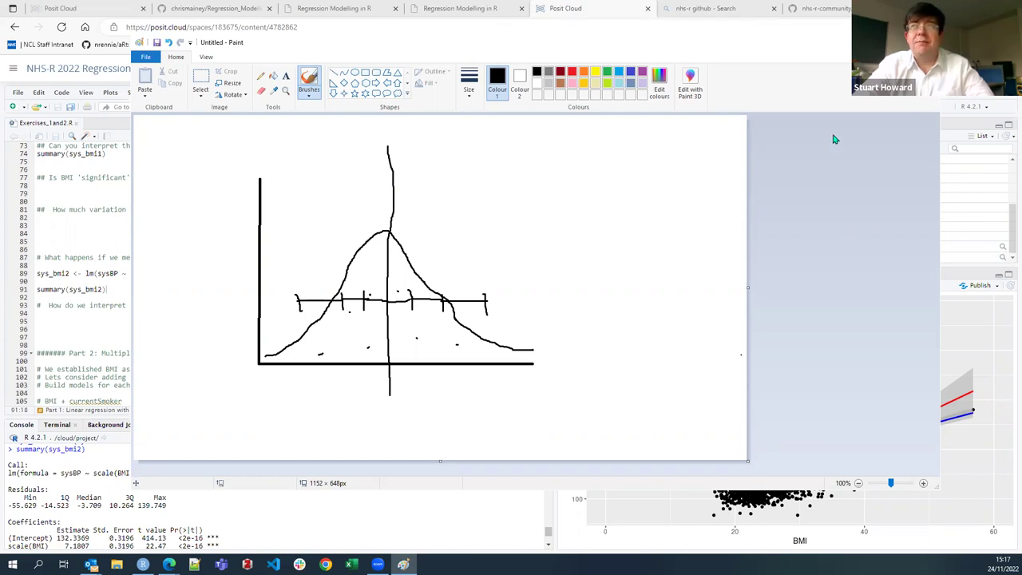
# Close Paint without saving the sketch and switch to the Regression Modelling in R slides at Exercise 1.
pyautogui.click(730, 301)
pyautogui.hotkey('ctrl', 'z')
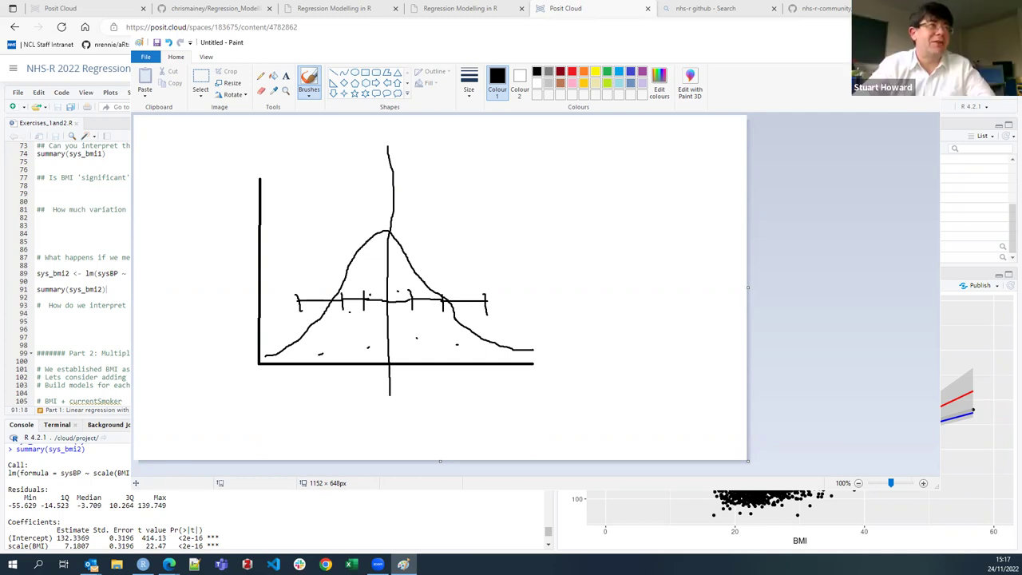
pyautogui.hotkey('alt', 'F4')
pyautogui.click(570, 273)
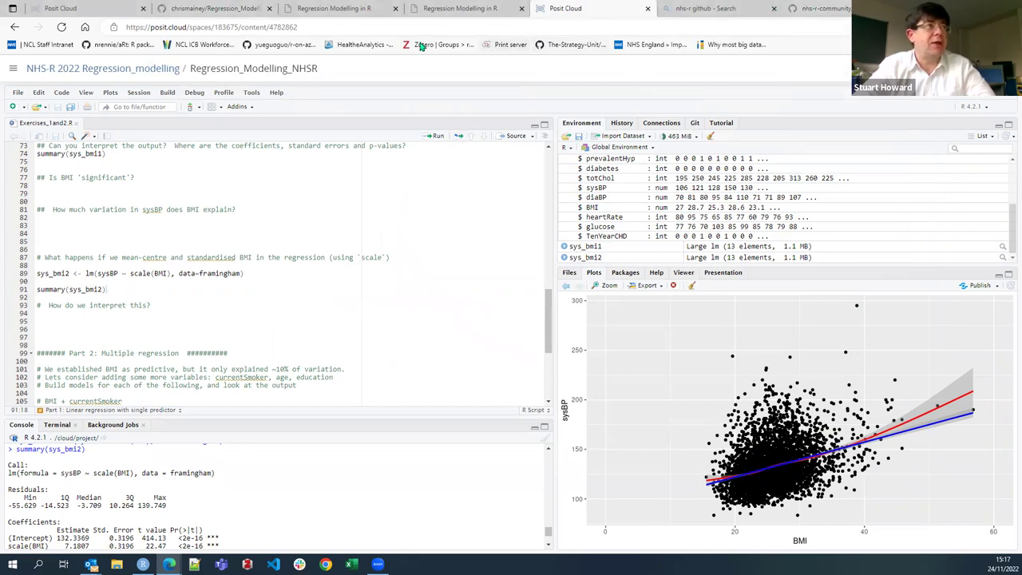
pyautogui.click(378, 11)
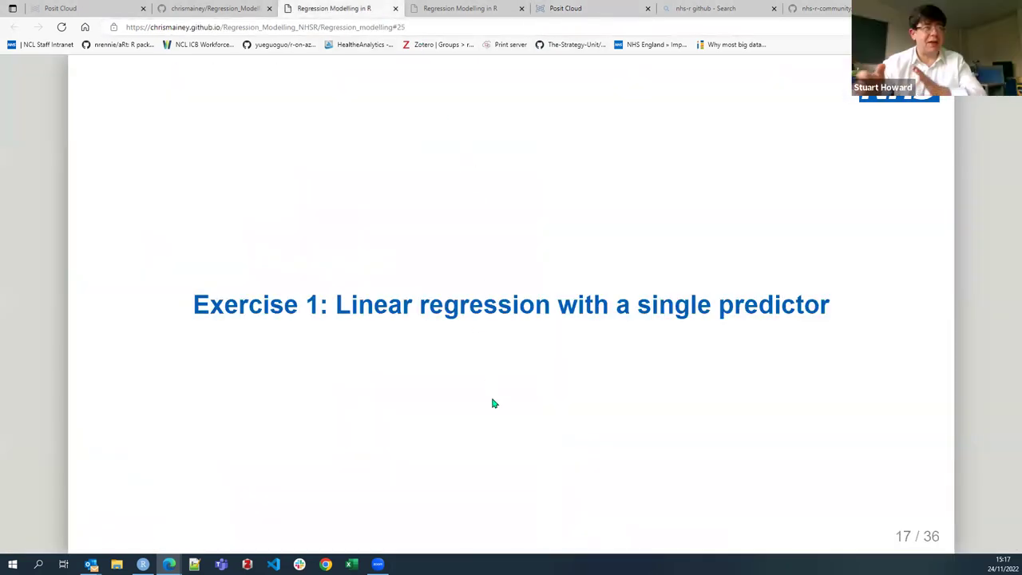
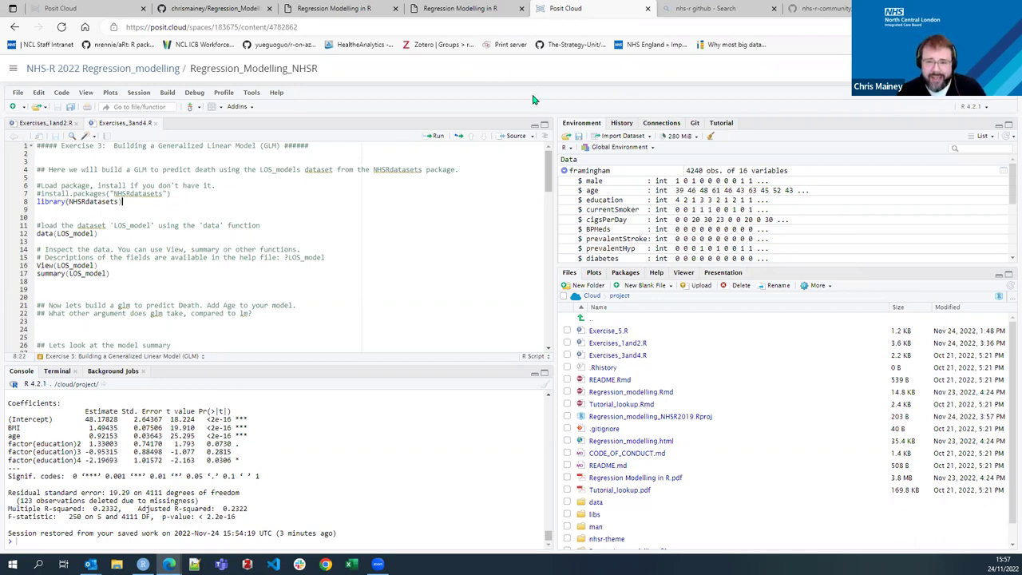
# Collapse the framingham variable list in the environment and look over the Exercise 3 script.
pyautogui.click(564, 172)
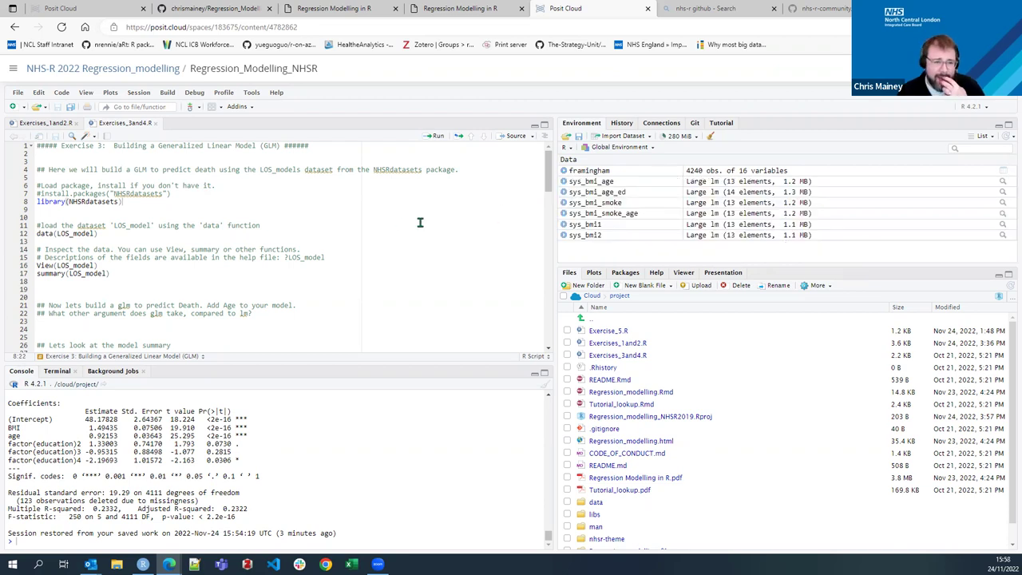
pyautogui.click(124, 200)
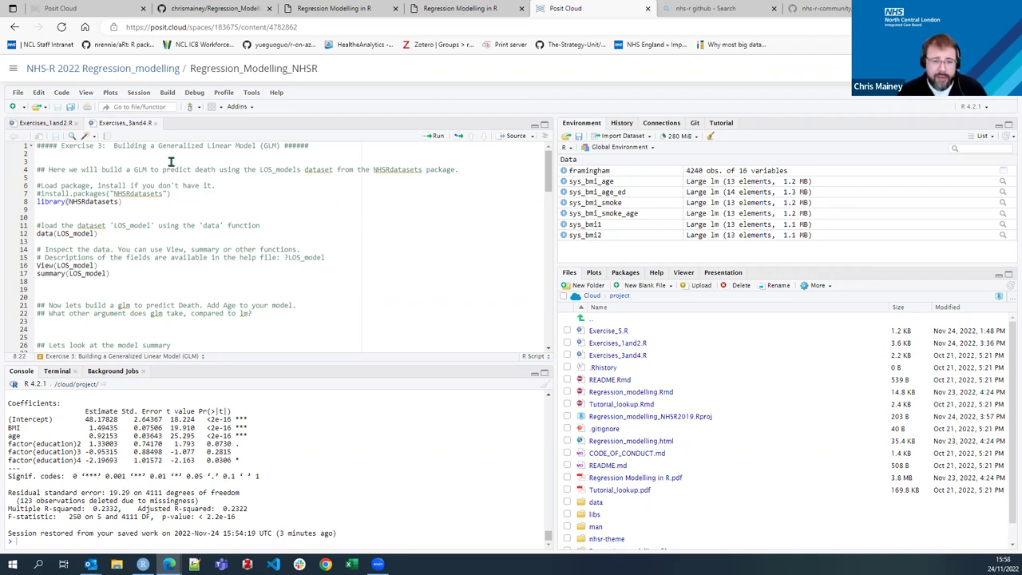
pyautogui.scroll(-3, 250, 264)
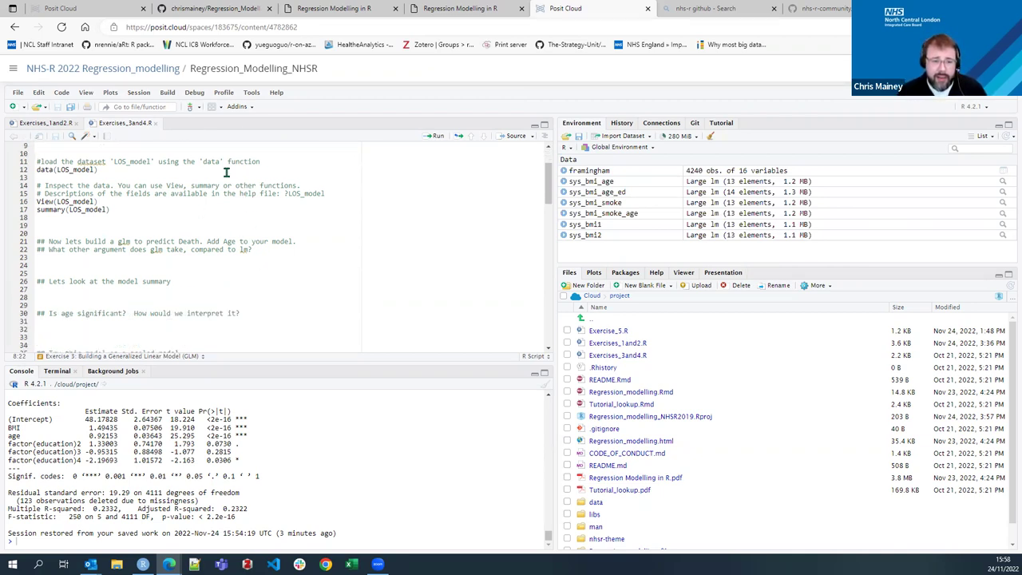
# Replace the open Exercises_3and4.R script with the version from the Solutions folder and install the missing lmtest and ModelMetrics packages.
pyautogui.click(157, 123)
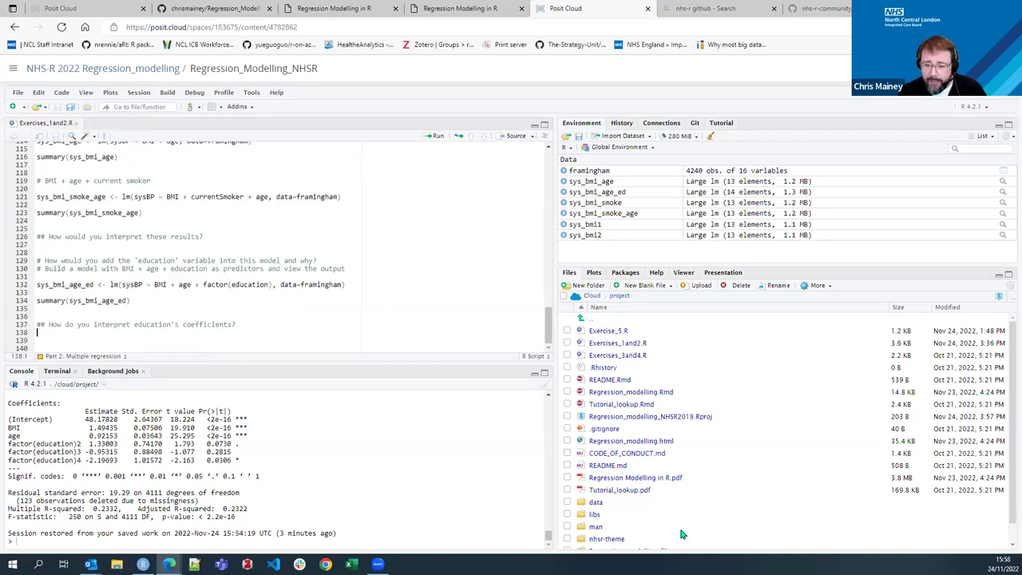
pyautogui.scroll(-1, 660, 497)
pyautogui.click(603, 543)
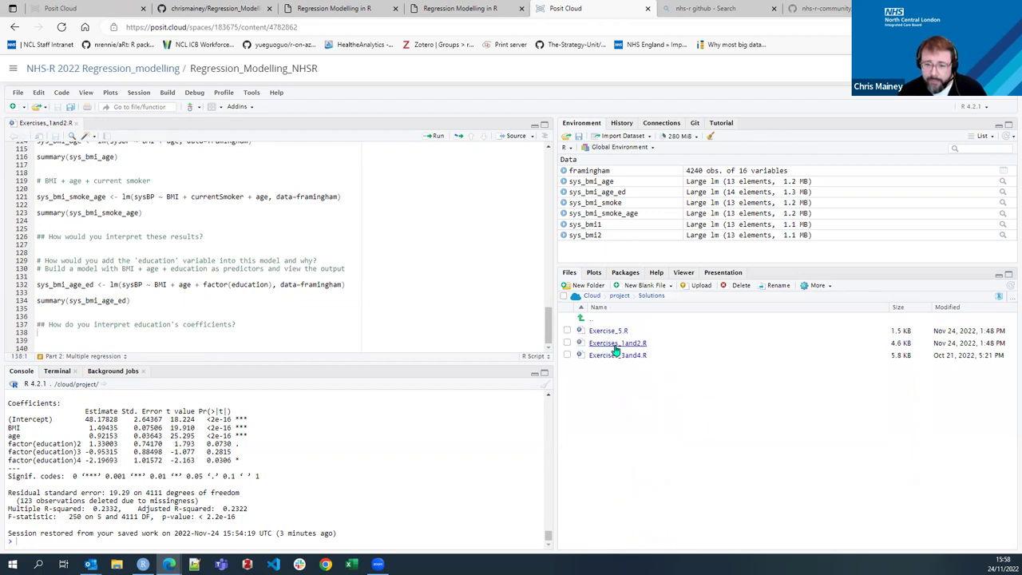
pyautogui.click(617, 356)
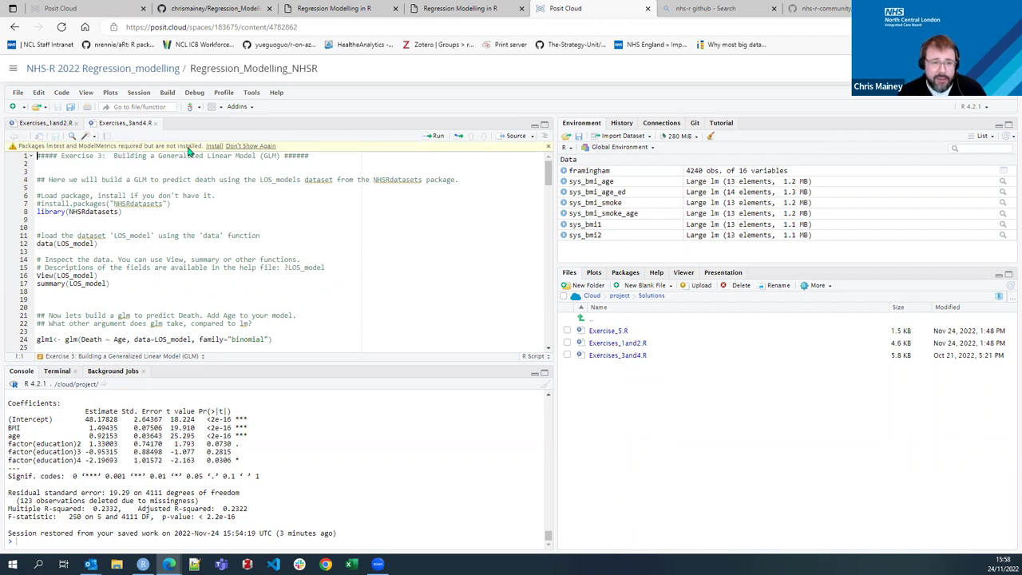
pyautogui.click(214, 147)
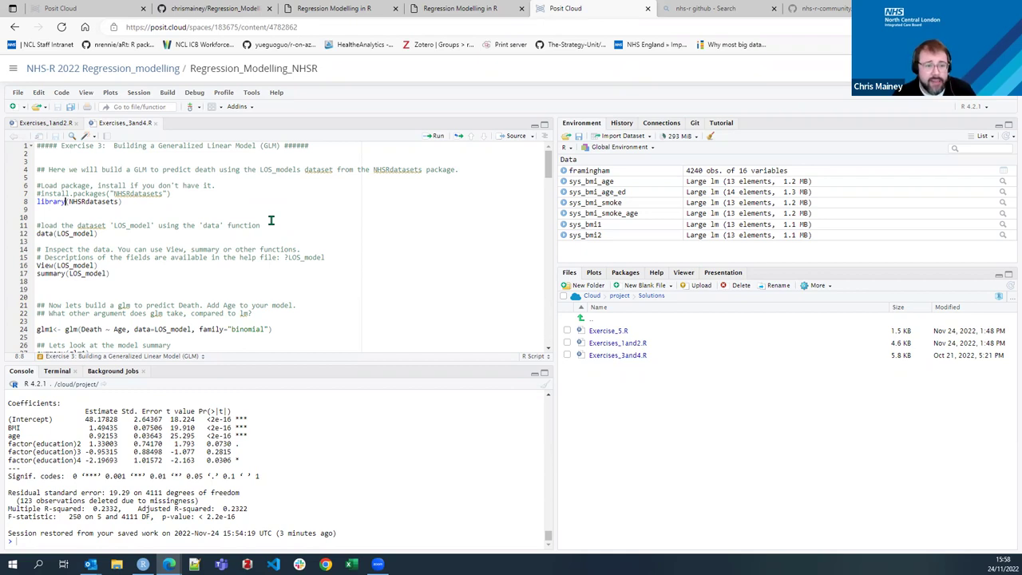
# Run the library(NHSRdatasets) line to load the package.
pyautogui.hotkey('ctrl', 'Return')
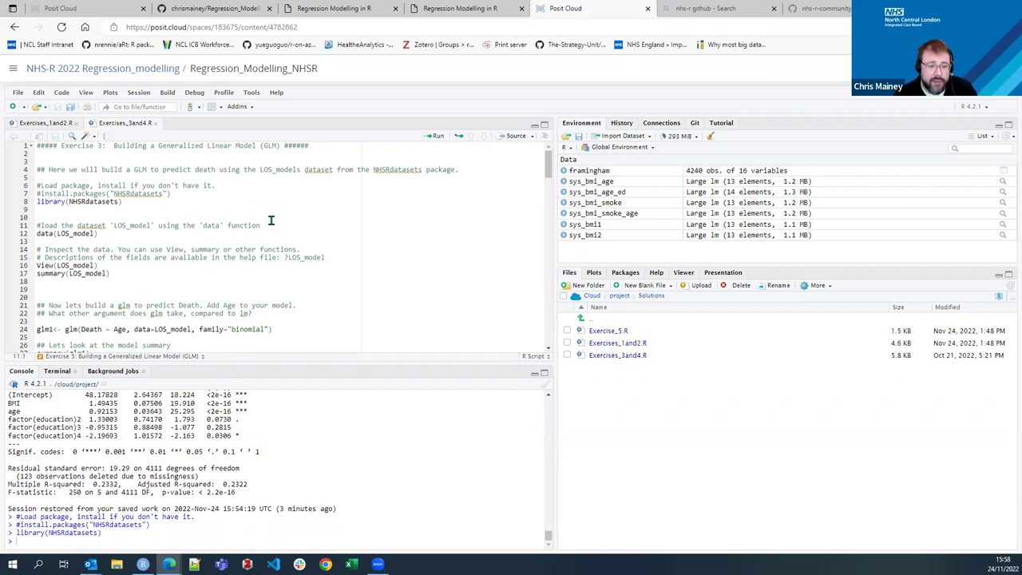
pyautogui.scroll(-3, 160, 240)
pyautogui.scroll(2, 131, 215)
pyautogui.scroll(1, 127, 208)
pyautogui.click(99, 201)
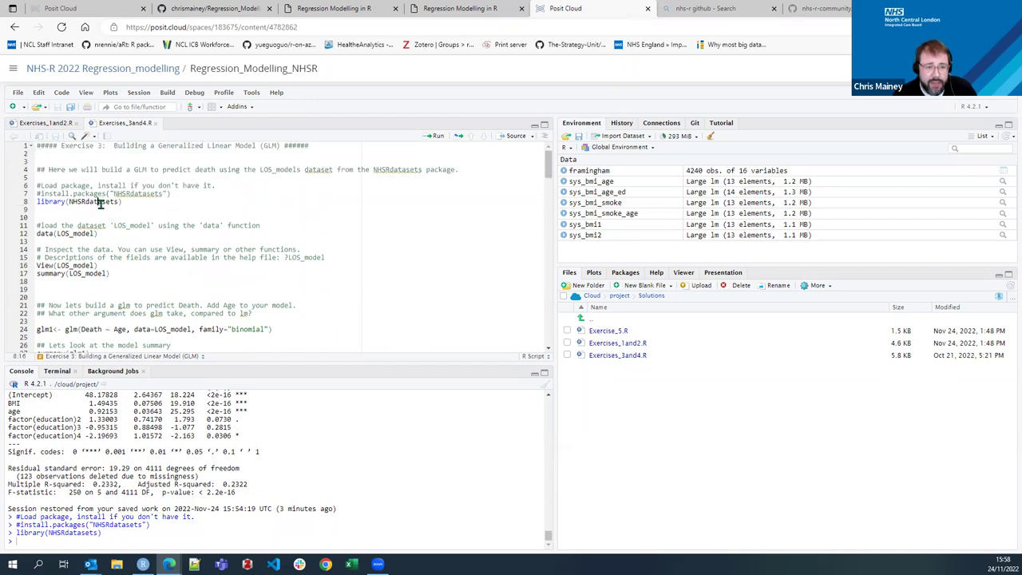
# Run data(LOS_model) on line 12 to load the dataset.
pyautogui.click(76, 234)
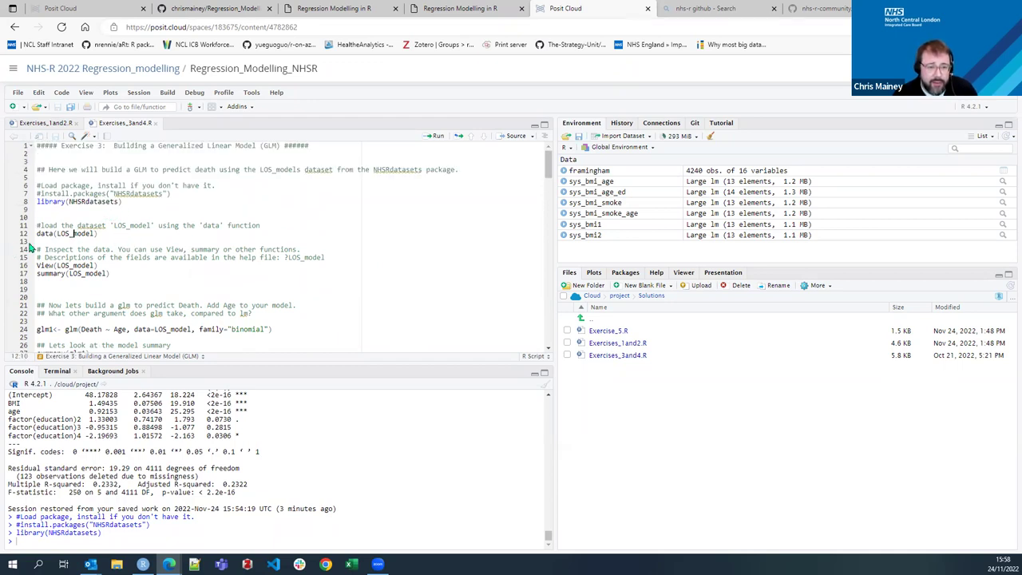
pyautogui.moveTo(35, 234); pyautogui.dragTo(99, 234)
pyautogui.click(98, 233)
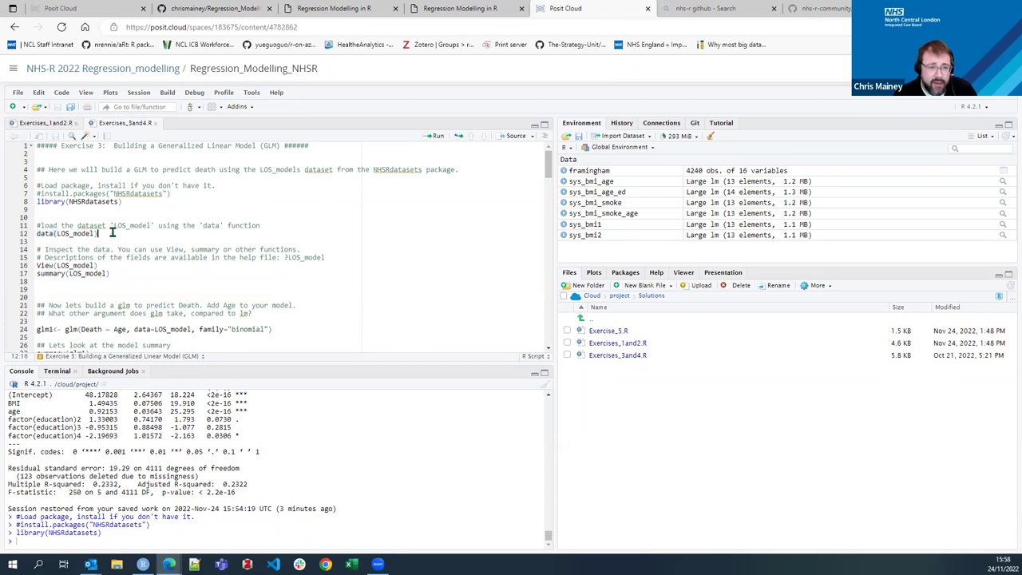
pyautogui.hotkey('ctrl', 'Return')
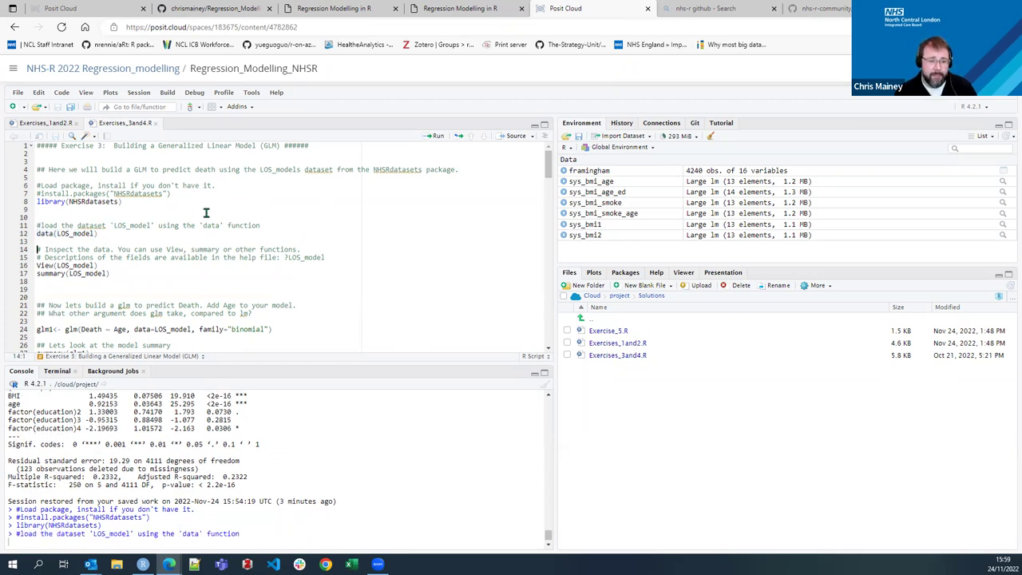
# Clear all objects from the workspace, including hidden ones.
pyautogui.click(129, 95)
pyautogui.moveTo(67, 96)
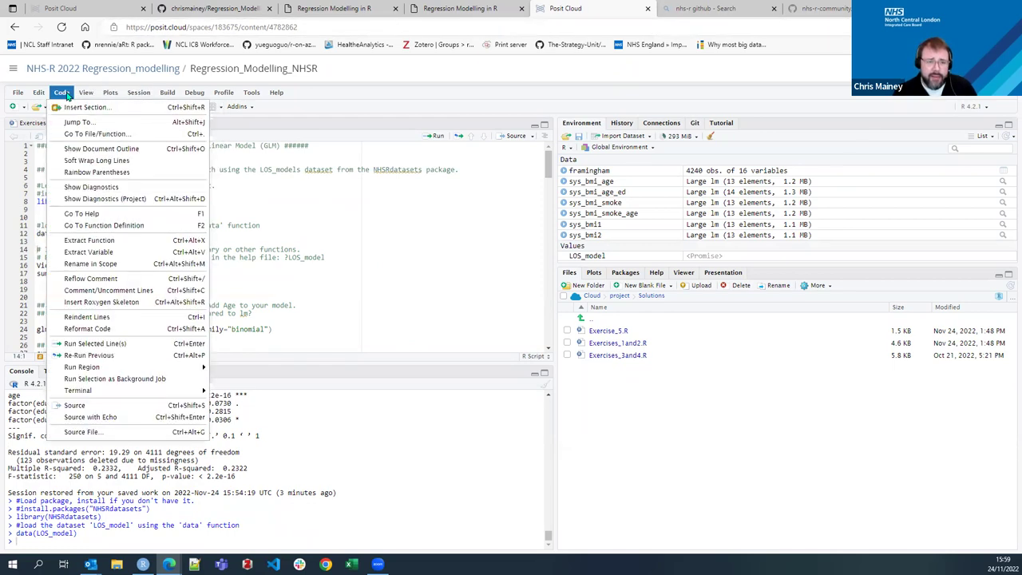
pyautogui.moveTo(137, 95)
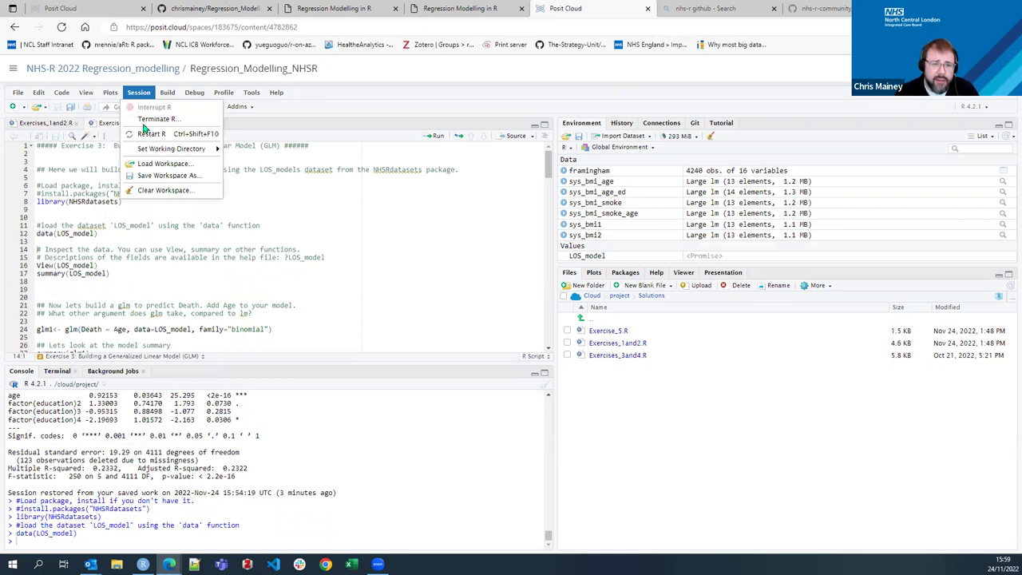
pyautogui.click(155, 191)
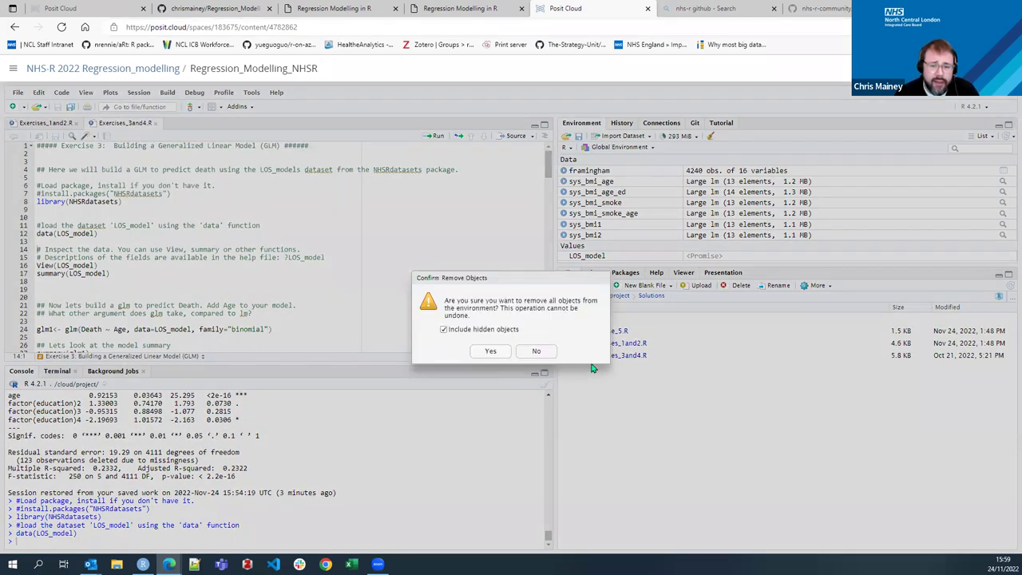
pyautogui.click(483, 354)
# Rerun the NHSRdatasets library call and data(LOS_model), and force the LOS_model promise to load in the environment.
pyautogui.click(135, 201)
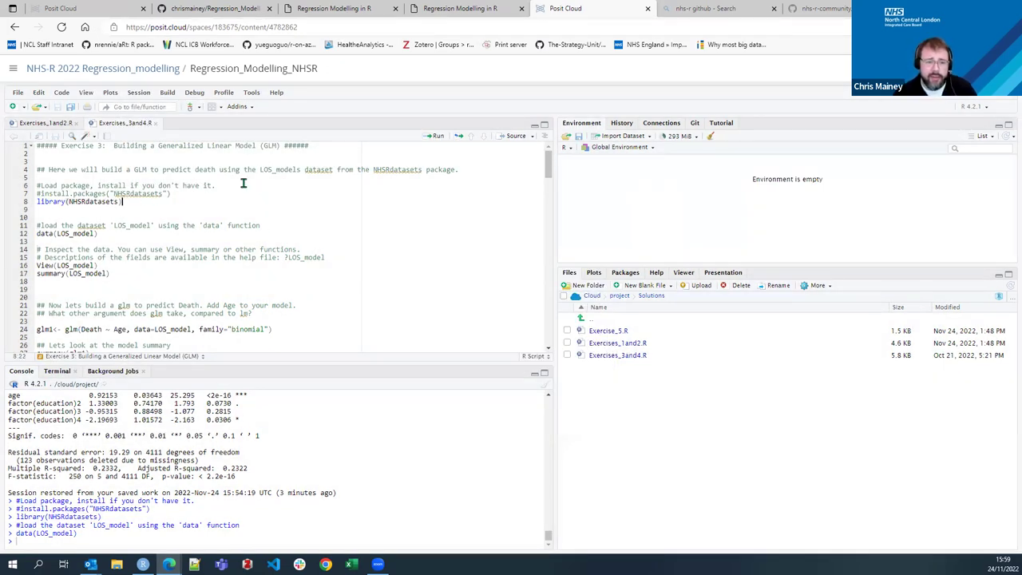
pyautogui.hotkey('ctrl', 'Return')
pyautogui.hotkey('ctrl', 'Return')
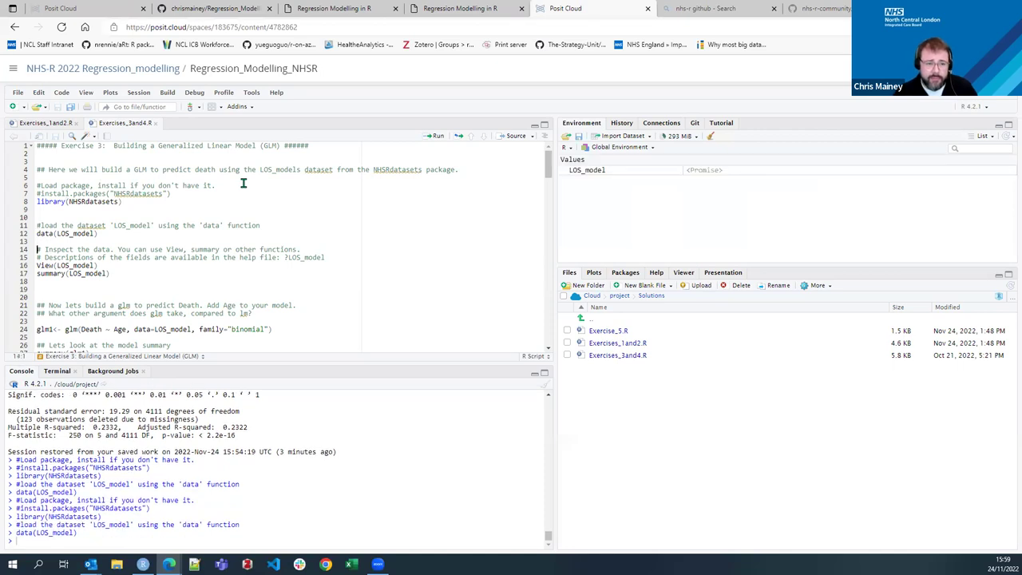
pyautogui.click(704, 171)
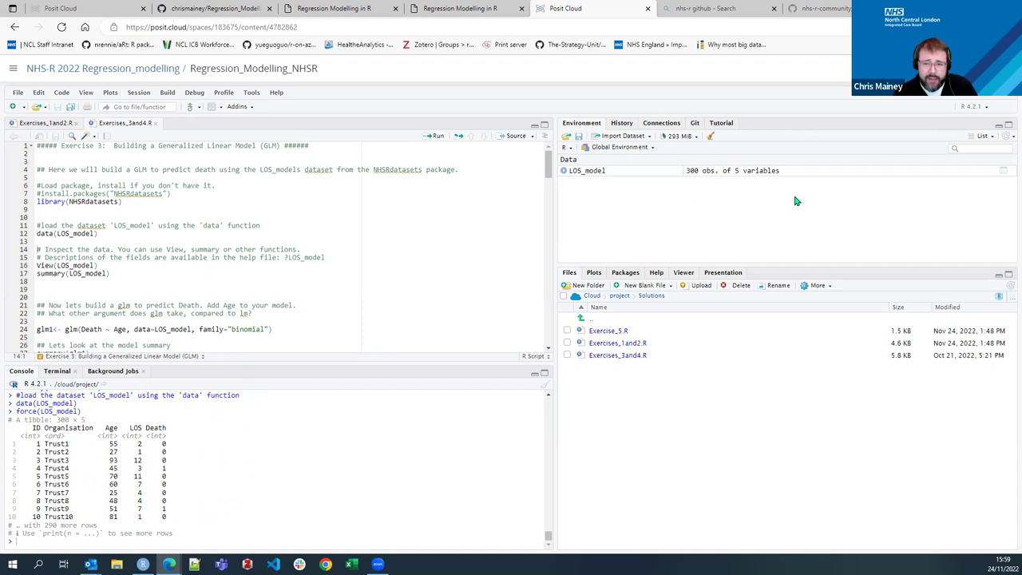
# View the LOS_model data table, close it, and run summary(LOS_model) from the script.
pyautogui.click(723, 175)
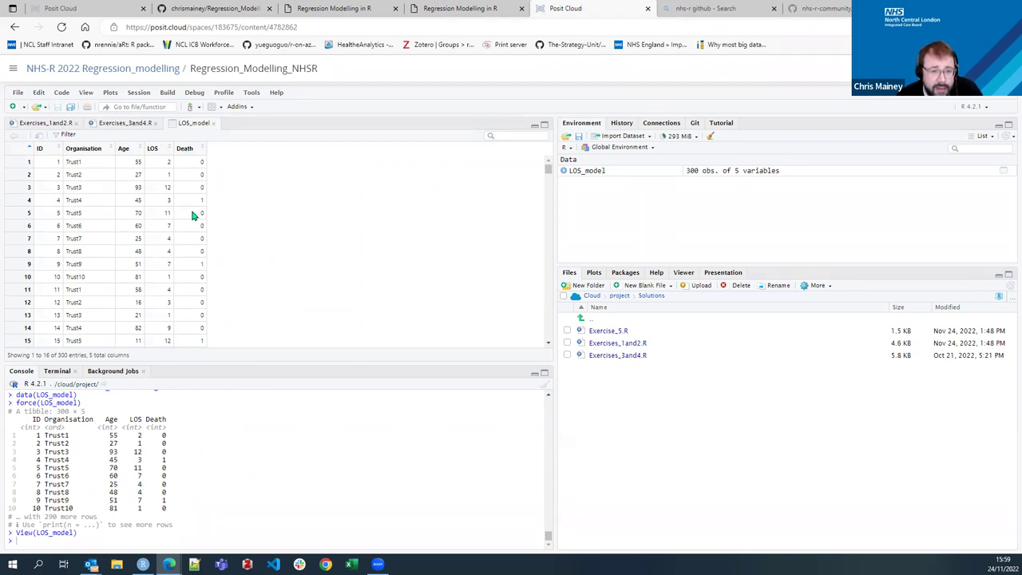
pyautogui.click(214, 124)
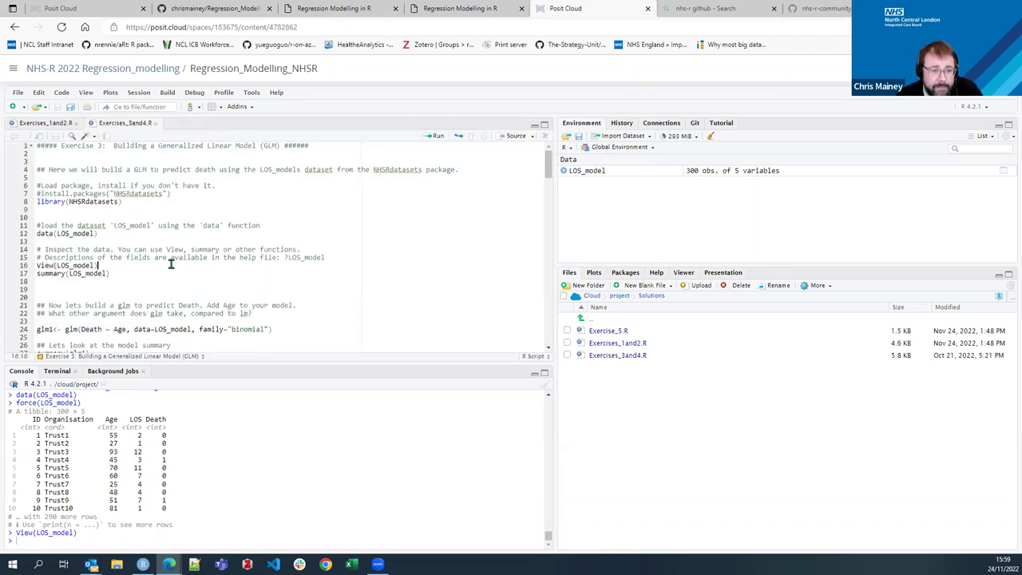
pyautogui.click(71, 266)
pyautogui.click(103, 273)
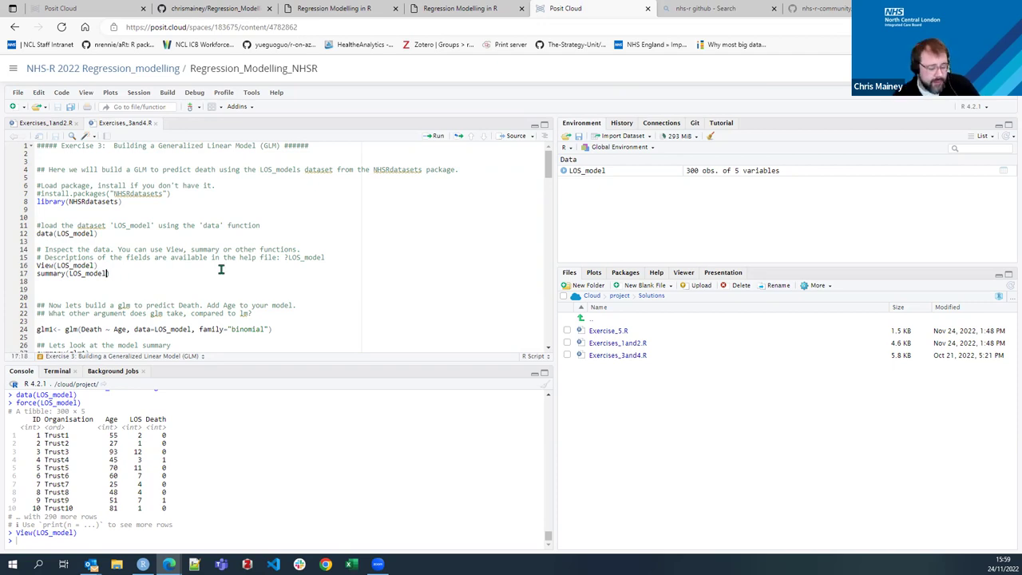
pyautogui.hotkey('ctrl', 'Return')
# Examine the ID, Organisation, Age, LOS and Death columns in the LOS_model summary, and bring the script's glm section into view.
pyautogui.click(16, 495)
pyautogui.moveTo(10, 476); pyautogui.dragTo(72, 530)
pyautogui.click(79, 503)
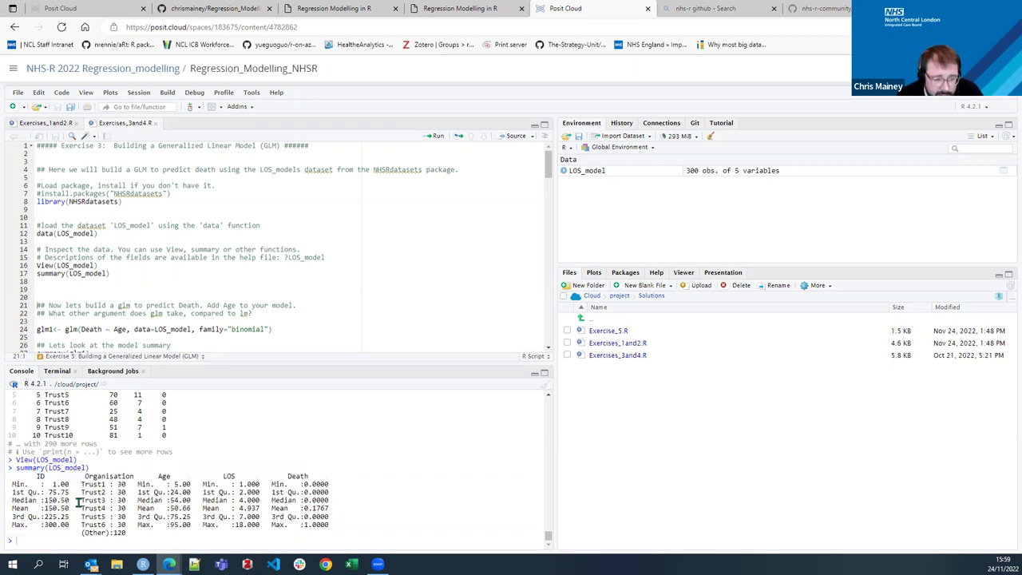
pyautogui.moveTo(79, 484); pyautogui.dragTo(121, 497)
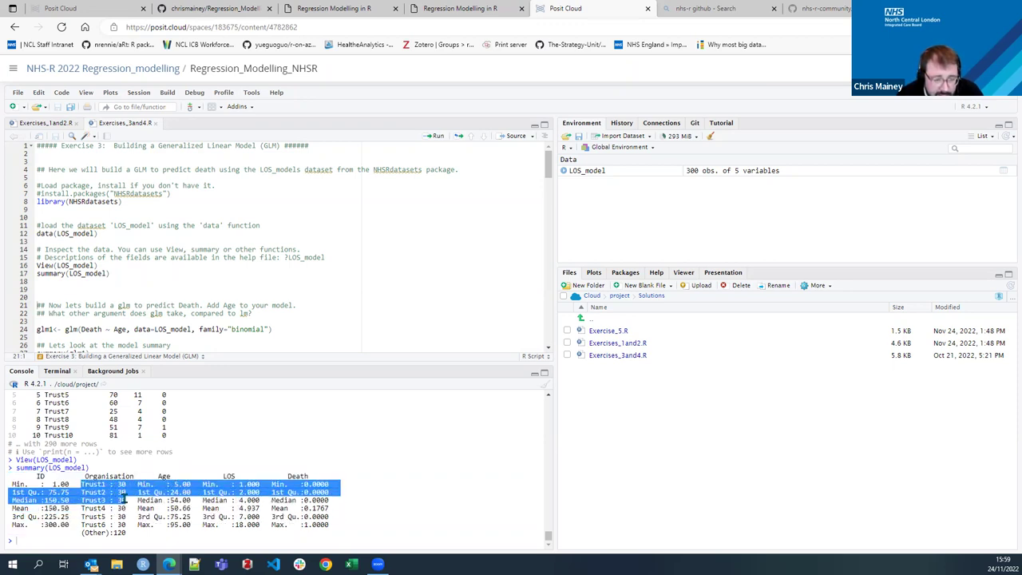
pyautogui.click(108, 478)
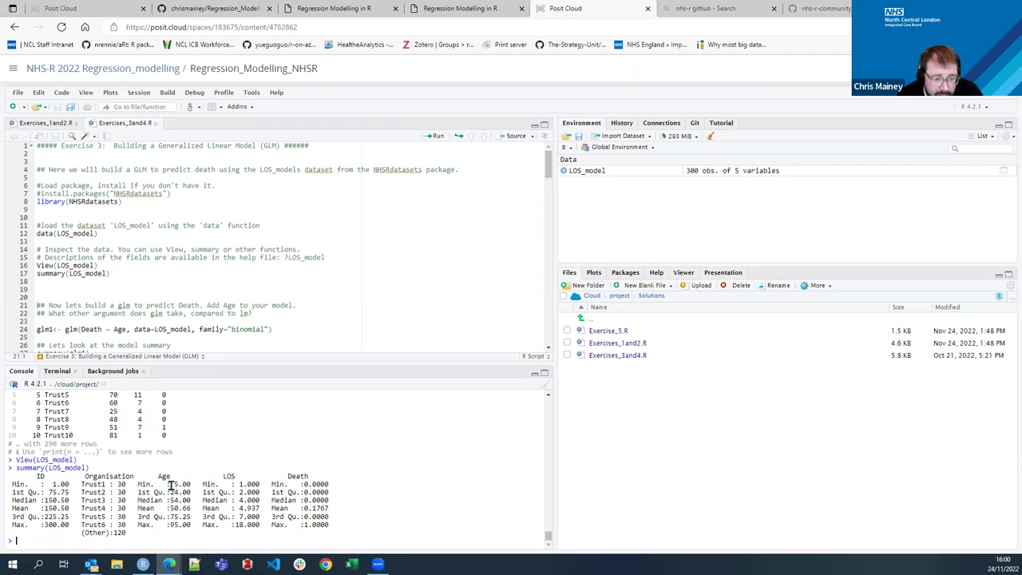
pyautogui.moveTo(169, 518); pyautogui.dragTo(195, 510)
pyautogui.click(179, 513)
pyautogui.click(230, 531)
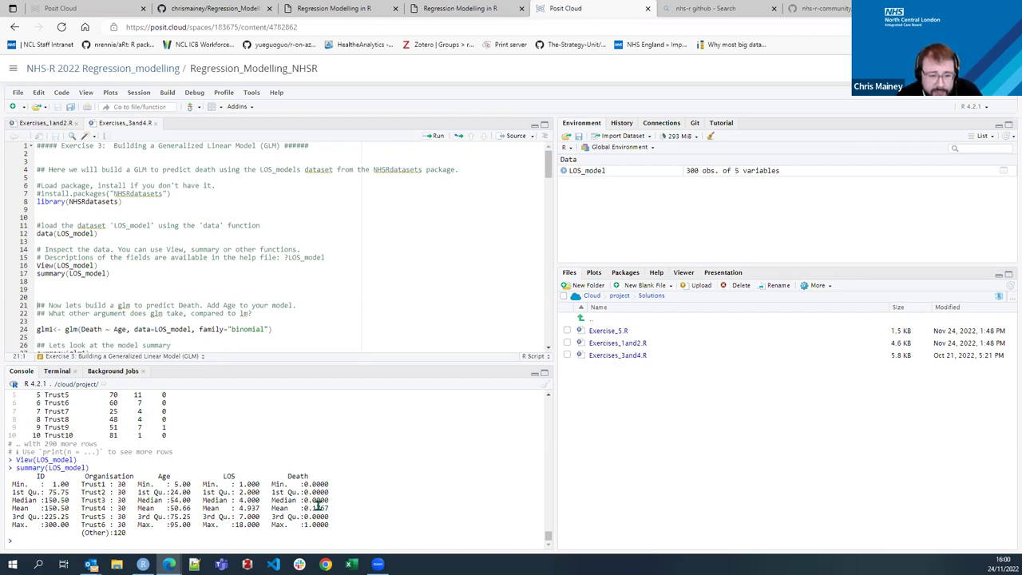
pyautogui.scroll(-3, 156, 227)
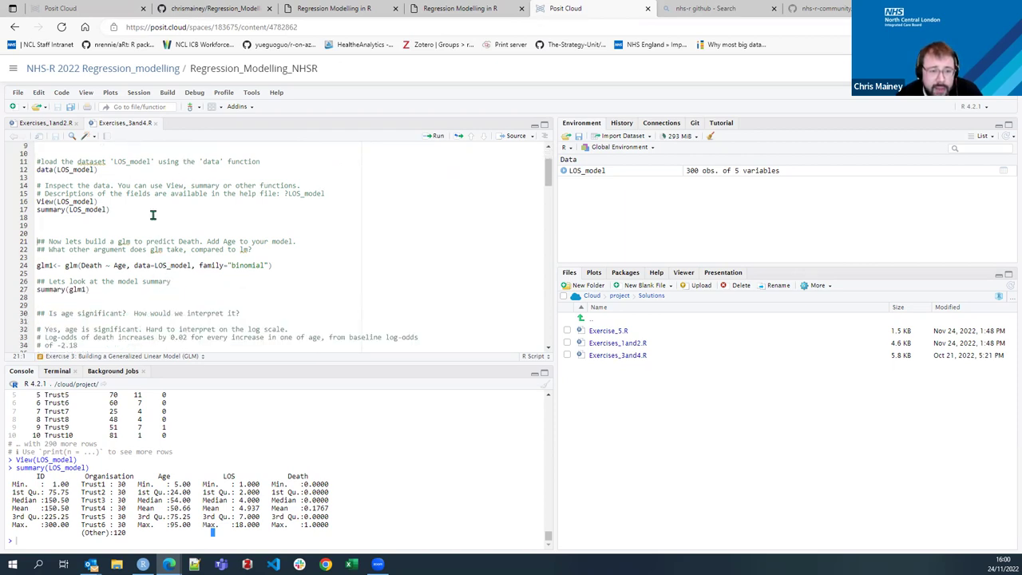
# Read the exercise prompt on building a glm to predict Death from Age and the extra argument glm takes compared to lm.
pyautogui.click(152, 214)
pyautogui.click(148, 203)
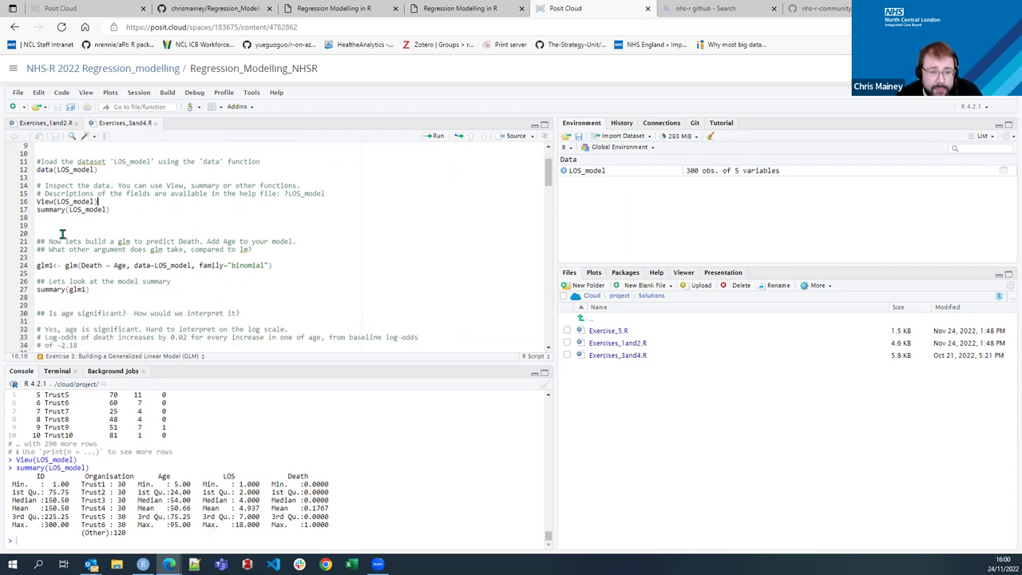
pyautogui.moveTo(49, 241); pyautogui.dragTo(118, 241)
pyautogui.click(118, 241)
pyautogui.doubleClick(123, 241)
pyautogui.click(171, 241)
pyautogui.click(204, 241)
pyautogui.moveTo(206, 239); pyautogui.dragTo(290, 240)
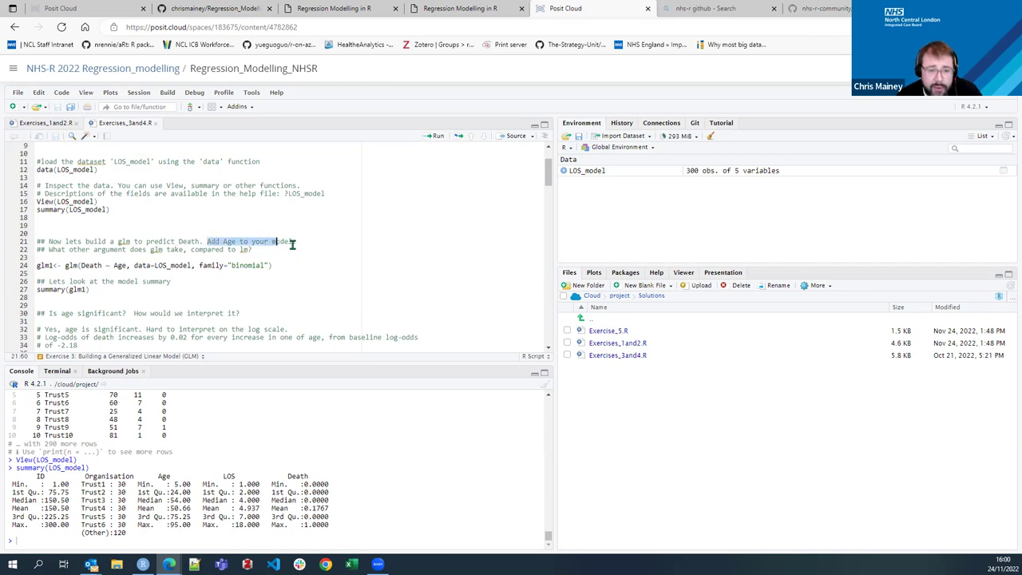
pyautogui.click(325, 249)
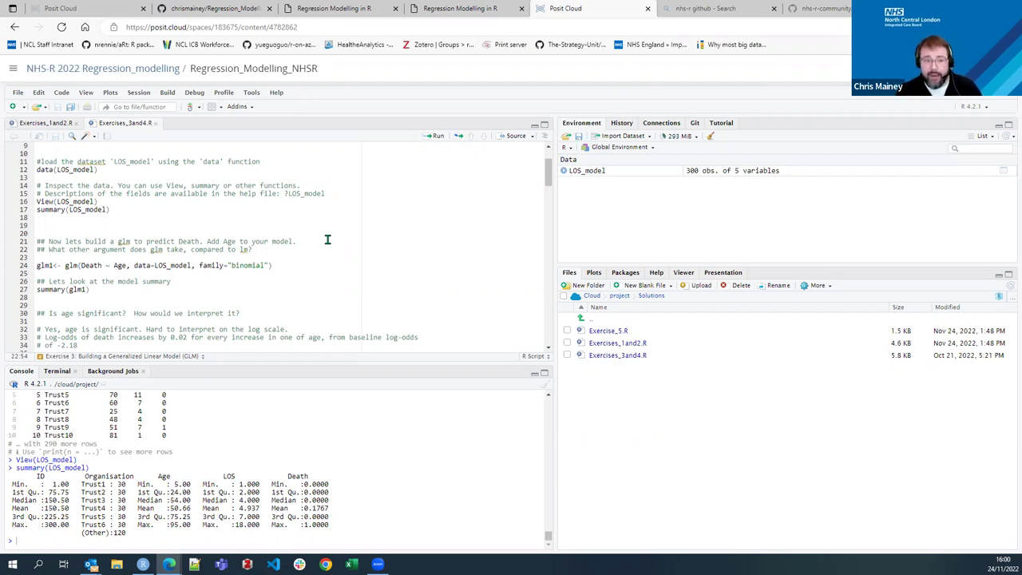
# Run the glm1 line, fitting Death ~ Age on LOS_model with the binomial family.
pyautogui.moveTo(136, 281); pyautogui.dragTo(89, 290)
pyautogui.click(38, 268)
pyautogui.moveTo(38, 267); pyautogui.dragTo(82, 266)
pyautogui.moveTo(83, 265); pyautogui.dragTo(280, 267)
pyautogui.click(199, 266)
pyautogui.click(294, 268)
pyautogui.hotkey('ctrl', 'Return')
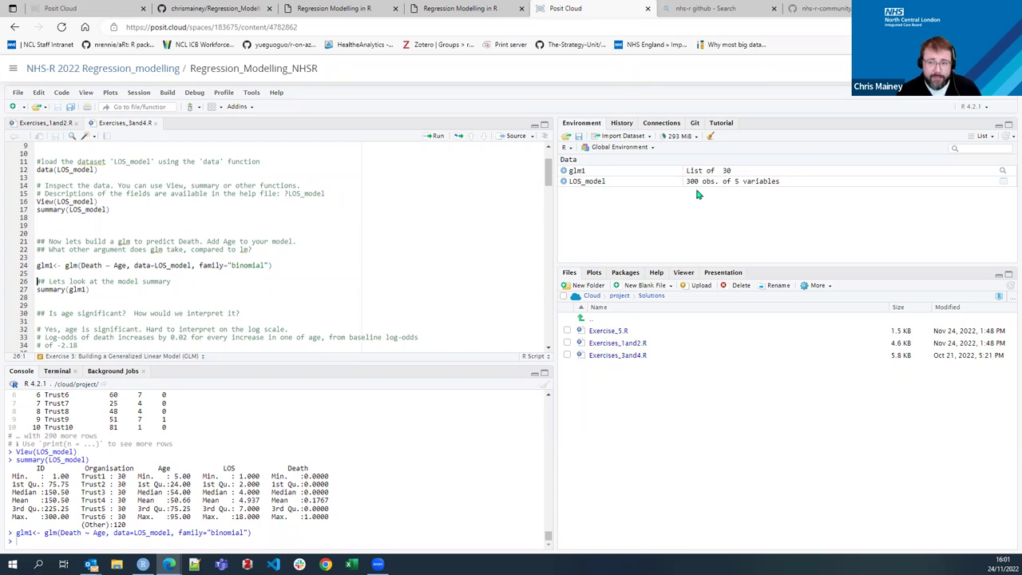
# Run summary(glm1) from the script and enlarge the console area to show the full model output.
pyautogui.click(96, 289)
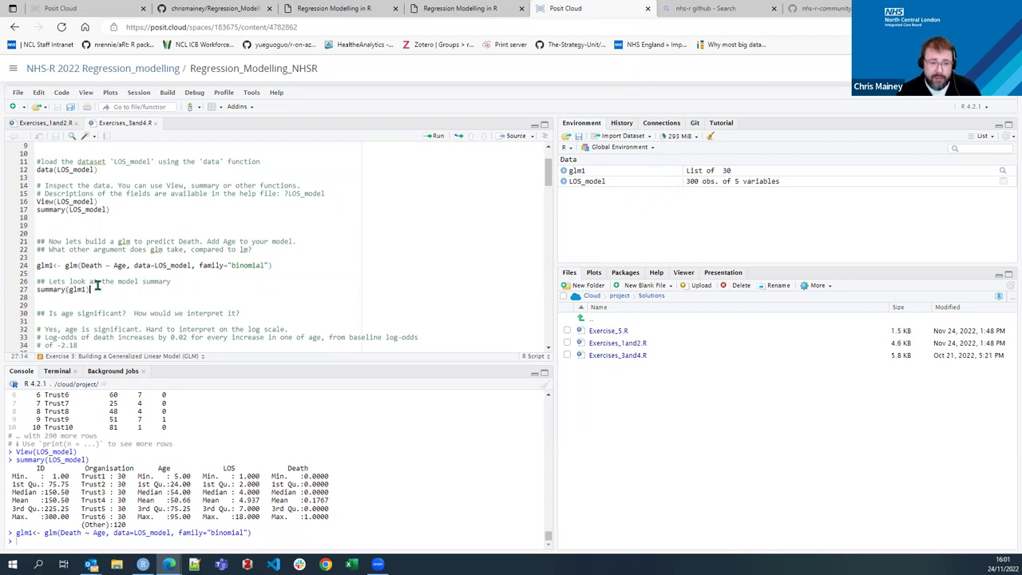
pyautogui.hotkey('ctrl', 'Return')
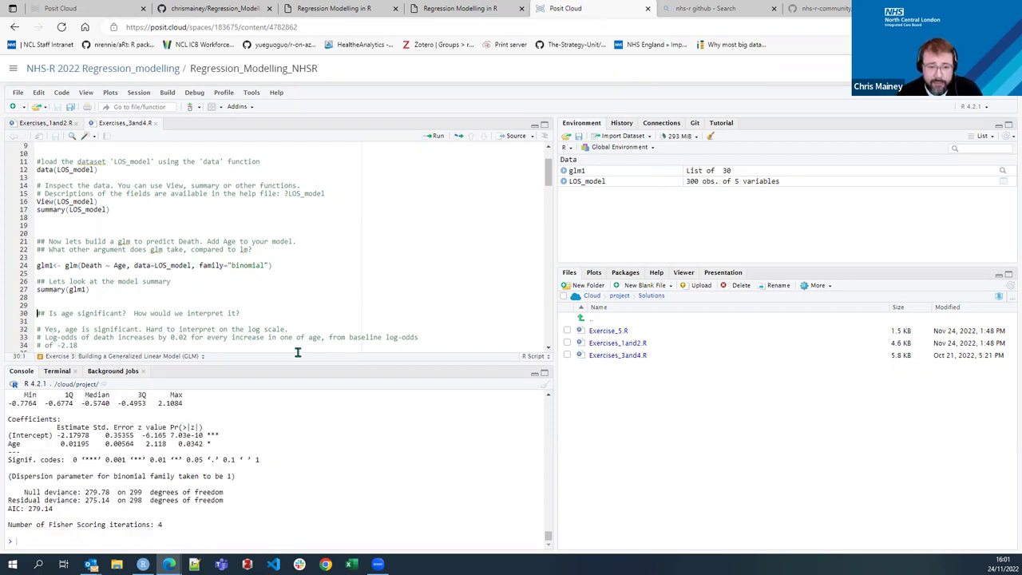
pyautogui.moveTo(290, 361); pyautogui.dragTo(288, 276)
pyautogui.moveTo(58, 429); pyautogui.dragTo(108, 374)
pyautogui.click(254, 408)
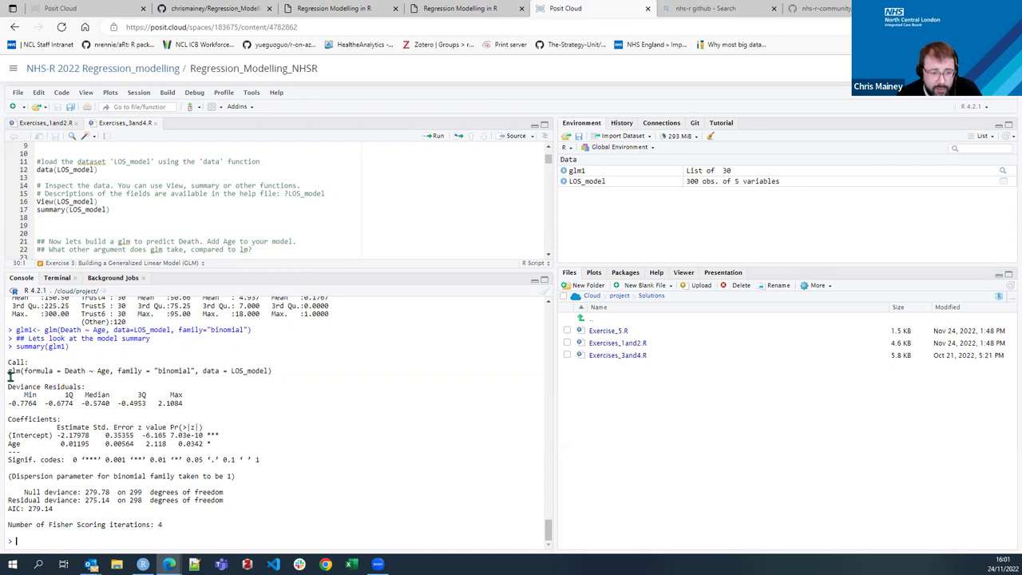
# Examine the deviance residuals, the intercept and Age coefficients, and their significance in the glm1 summary.
pyautogui.moveTo(8, 383); pyautogui.dragTo(191, 406)
pyautogui.click(212, 390)
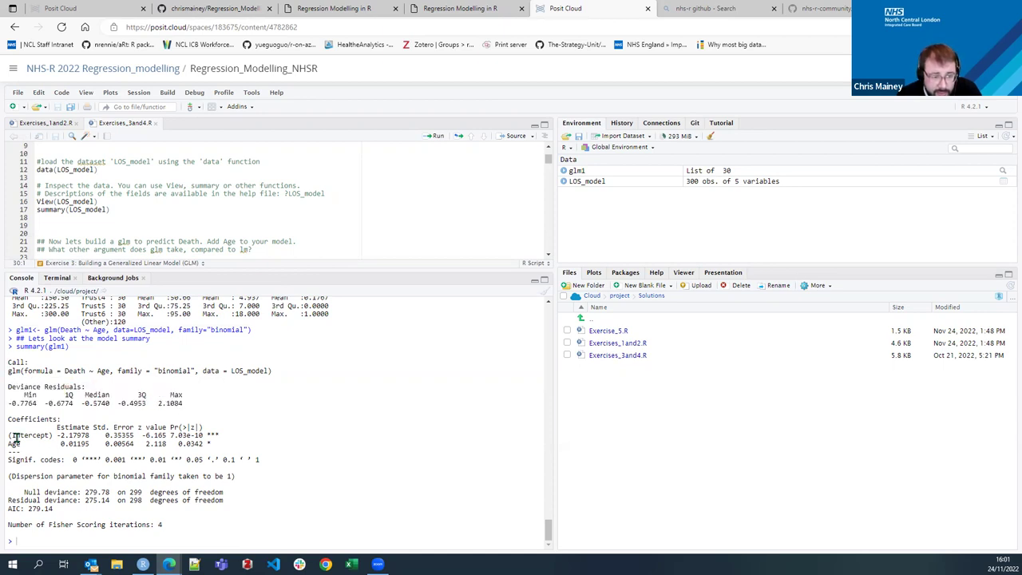
pyautogui.moveTo(11, 436); pyautogui.dragTo(56, 435)
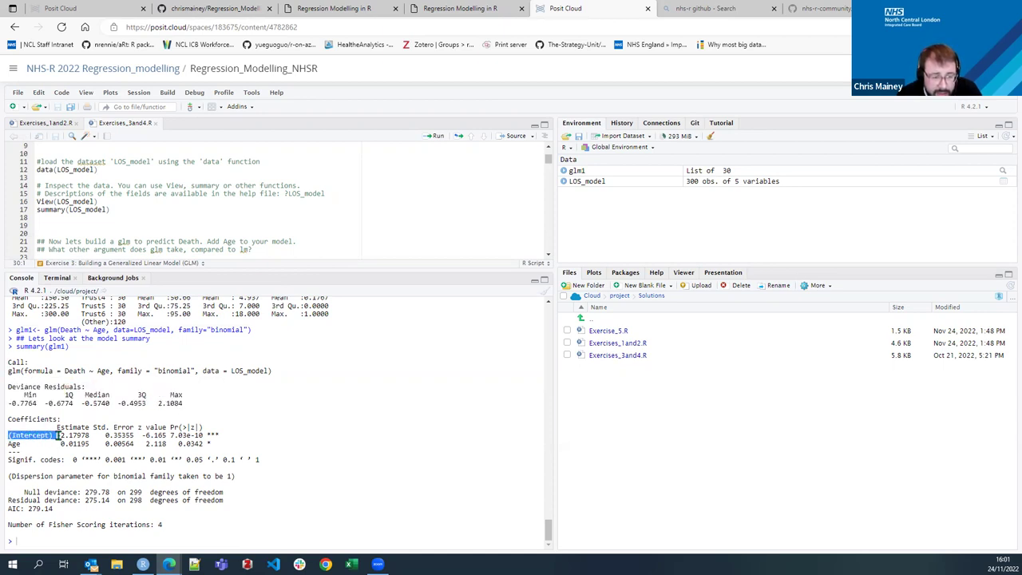
pyautogui.click(16, 444)
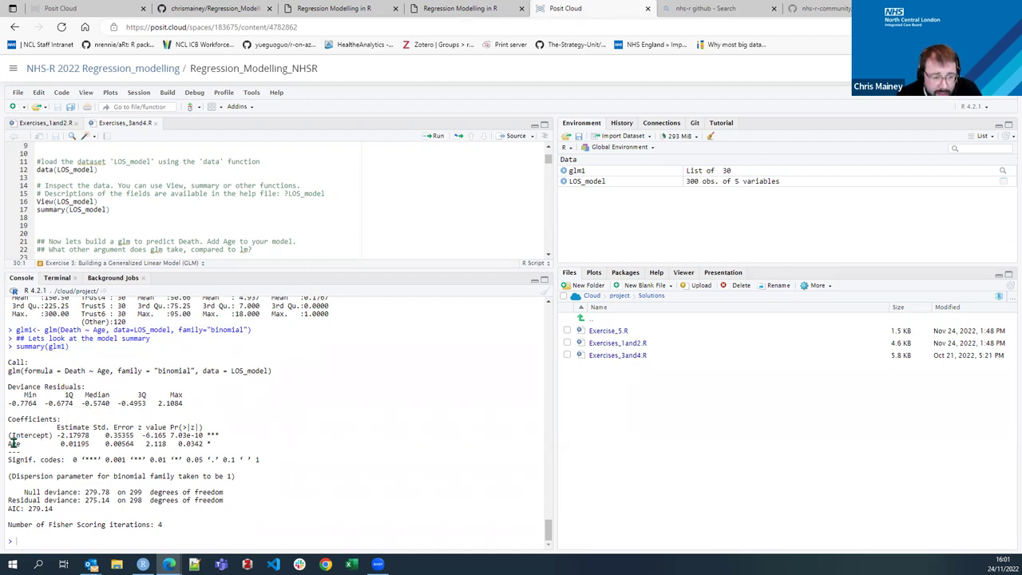
pyautogui.moveTo(57, 444); pyautogui.dragTo(105, 444)
pyautogui.click(244, 460)
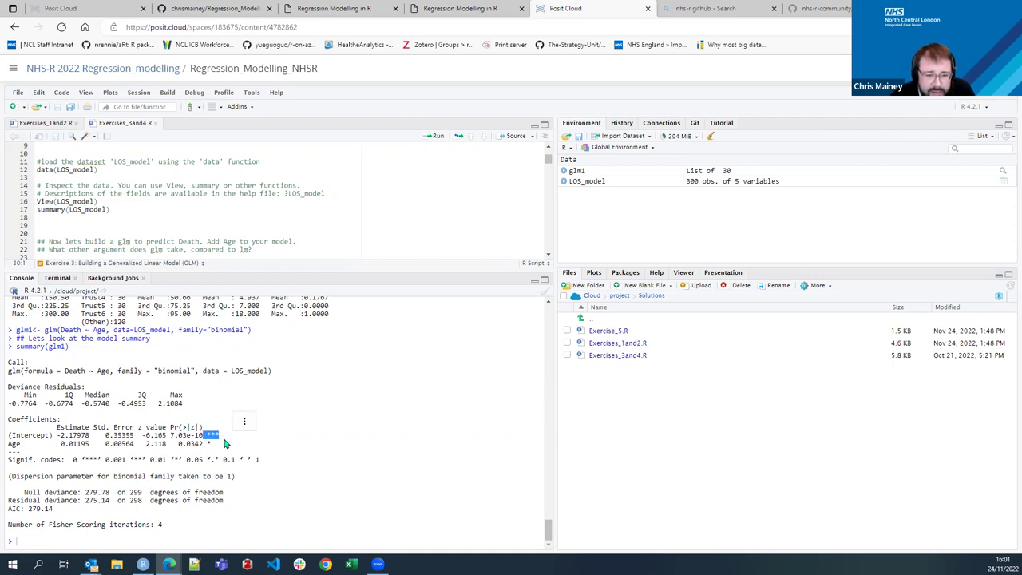
# Correct the age interpretation comment in the script to a log-odds increase of 0.012, and check the baseline against the intercept estimate.
pyautogui.click(297, 210)
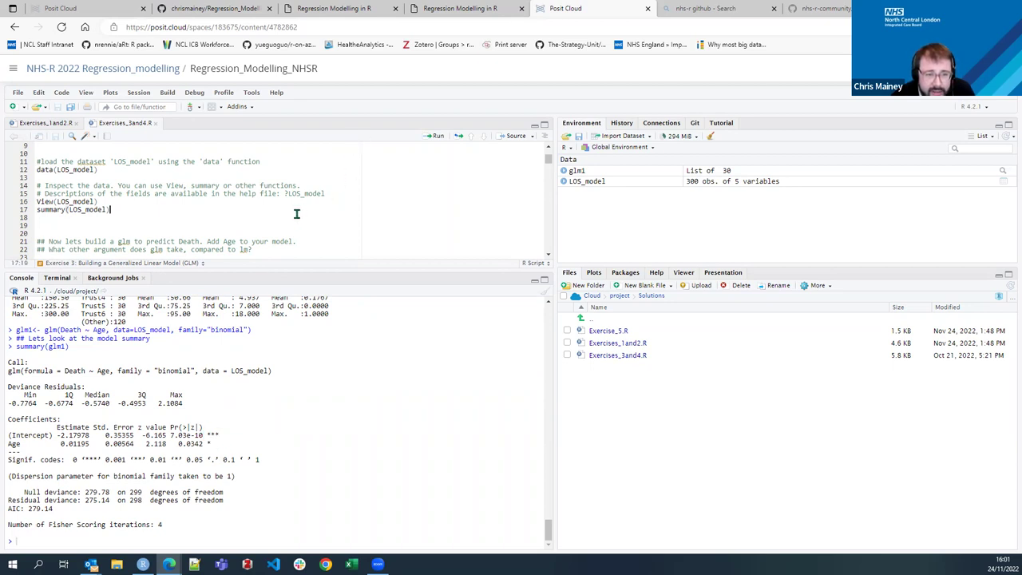
pyautogui.scroll(-3, 263, 228)
pyautogui.scroll(-2, 129, 248)
pyautogui.click(57, 217)
pyautogui.keyDown('shift'); pyautogui.click(258, 214); pyautogui.keyUp('shift')
pyautogui.click(257, 217)
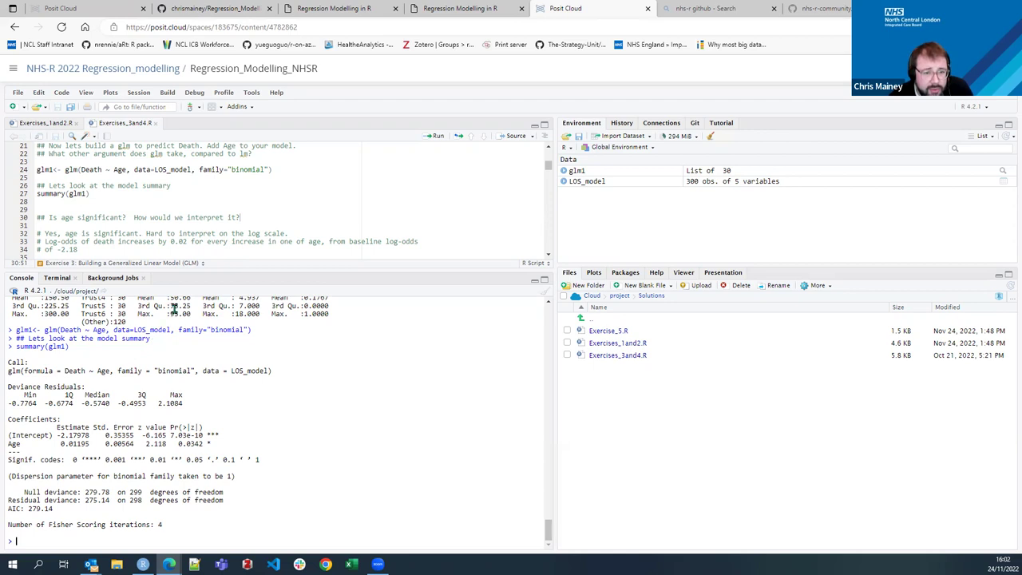
pyautogui.write('1')
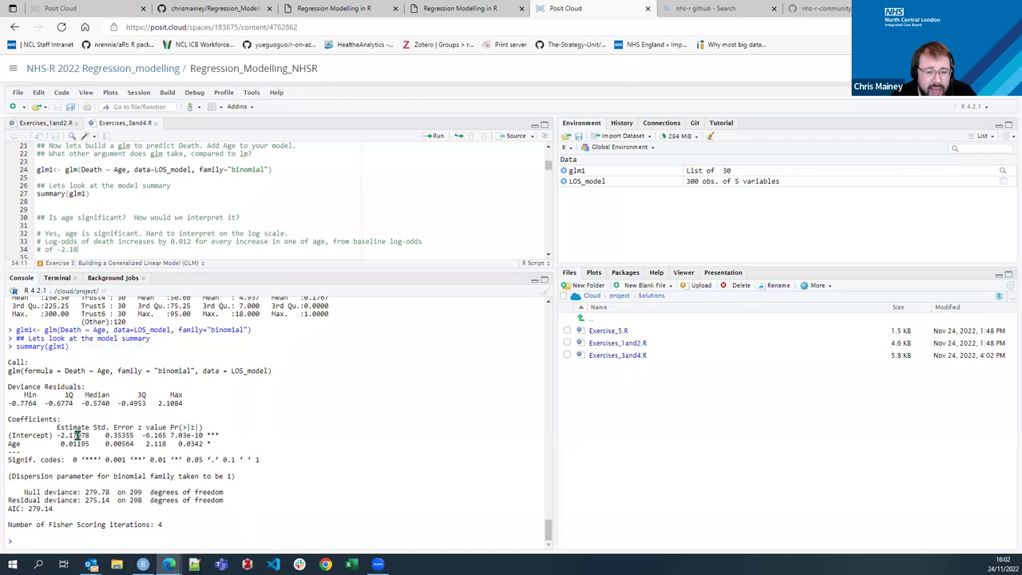
pyautogui.moveTo(55, 435); pyautogui.dragTo(103, 437)
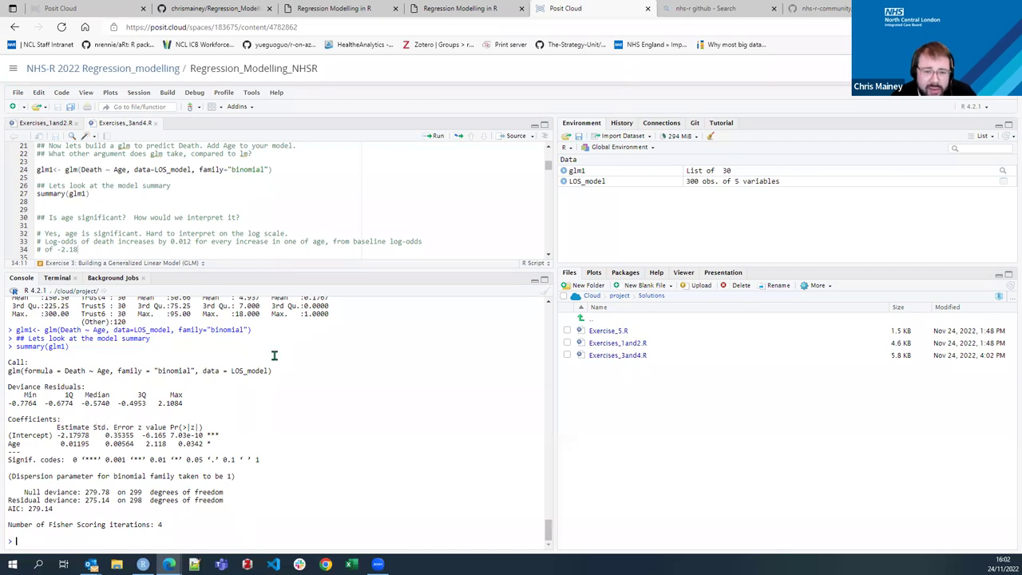
# Fit the scaled model glm2 as Death ~ scale(Age) with the binomial family, and run its summary from the script.
pyautogui.scroll(-2, 272, 211)
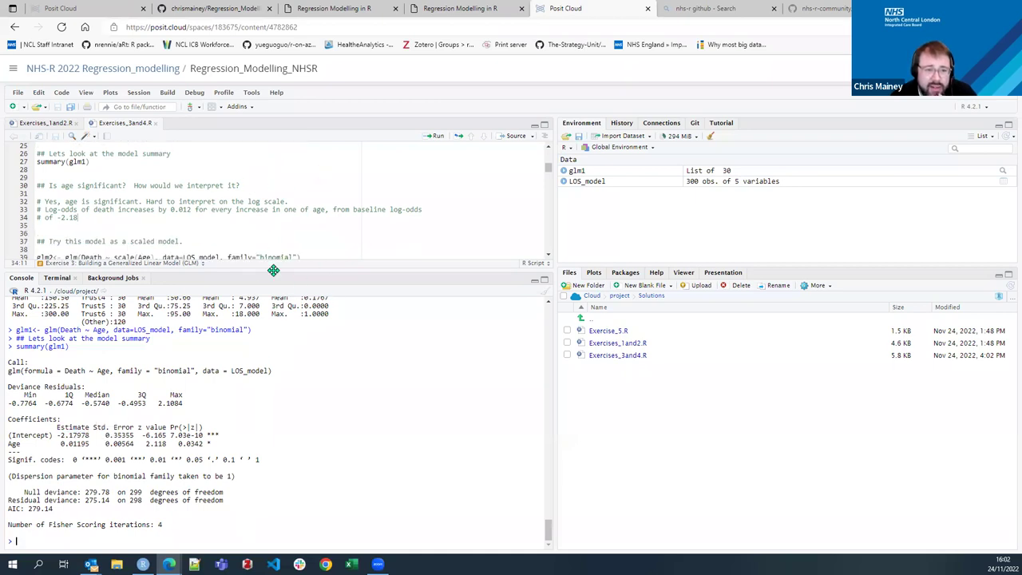
pyautogui.moveTo(279, 272); pyautogui.dragTo(280, 352)
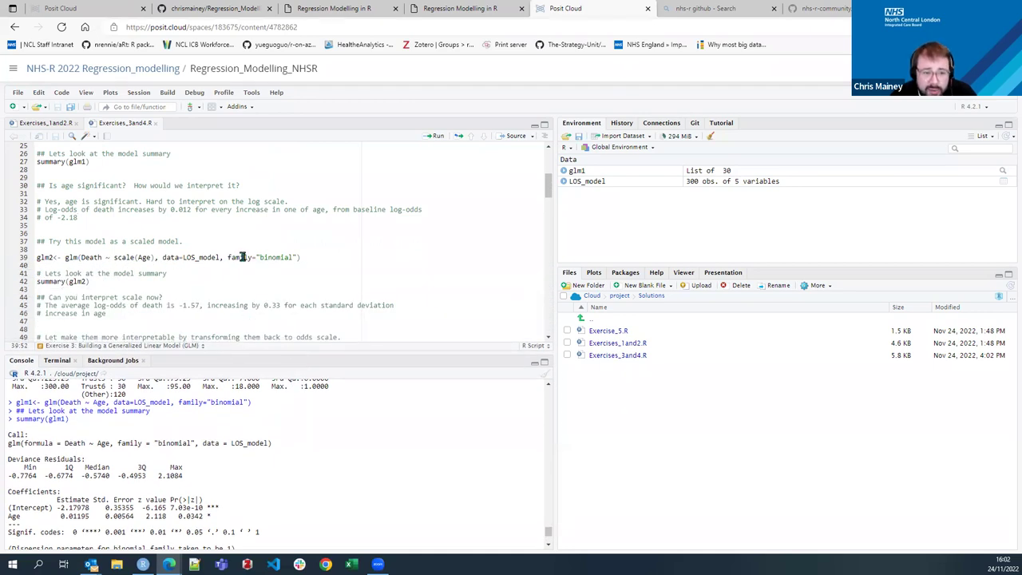
pyautogui.scroll(-2, 256, 278)
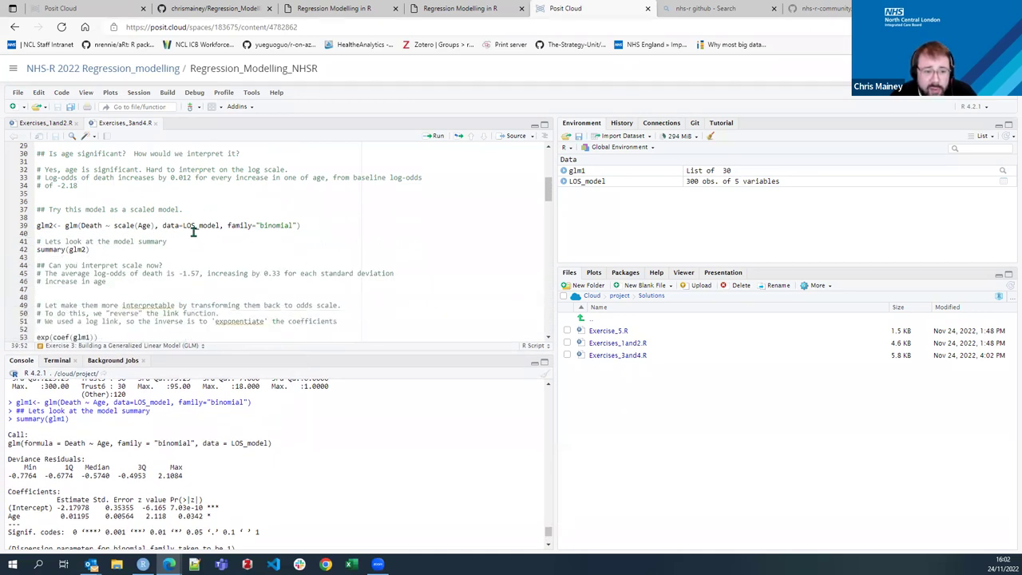
pyautogui.click(119, 209)
pyautogui.click(90, 209)
pyautogui.click(107, 225)
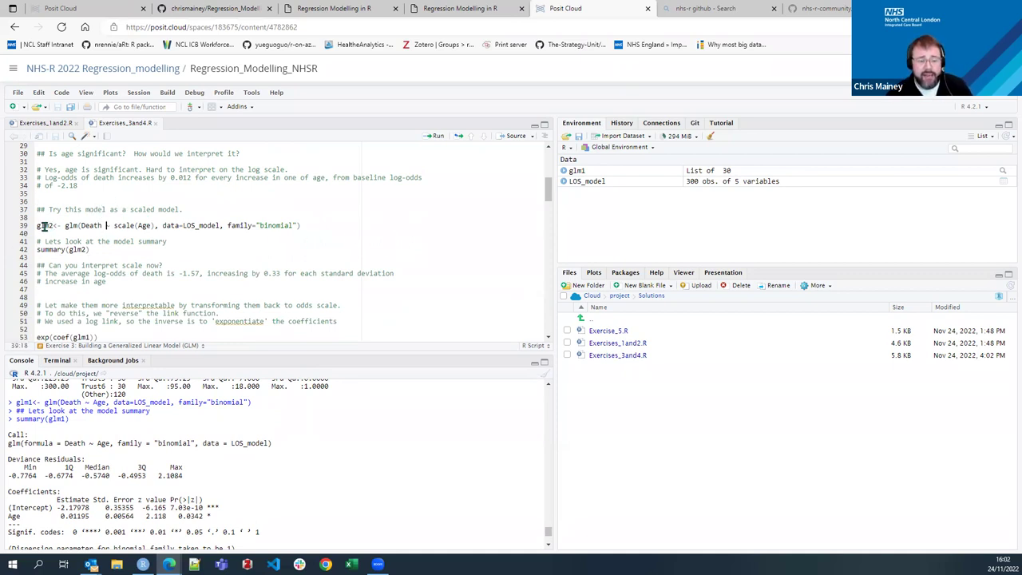
pyautogui.click(113, 225)
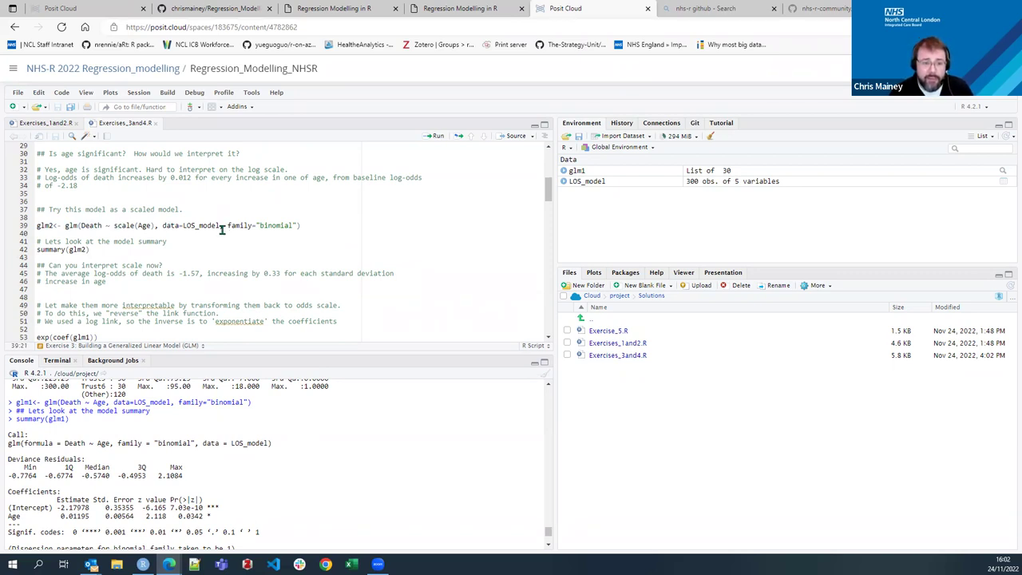
pyautogui.hotkey('ctrl', 'Return')
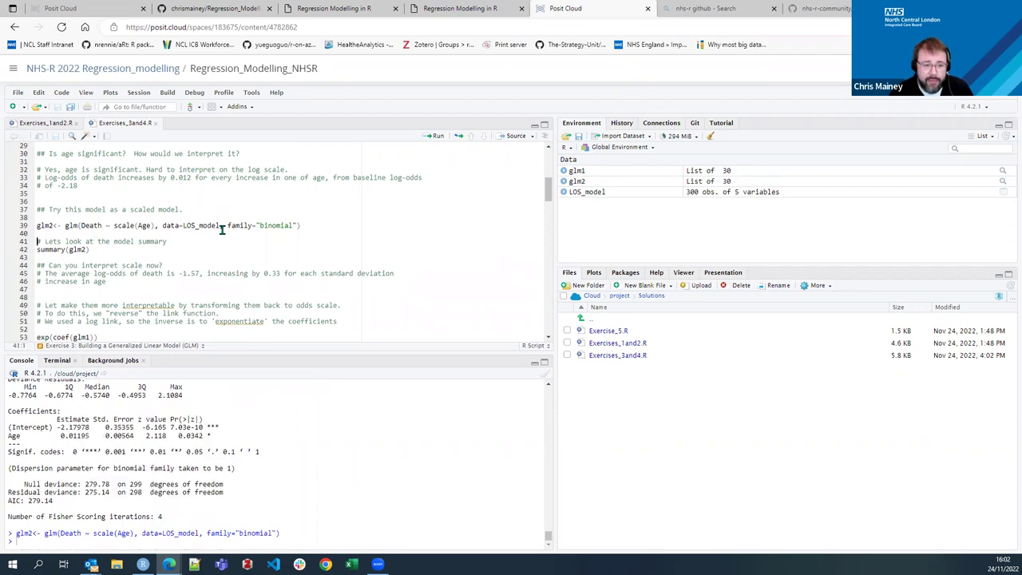
pyautogui.hotkey('ctrl', 'Return')
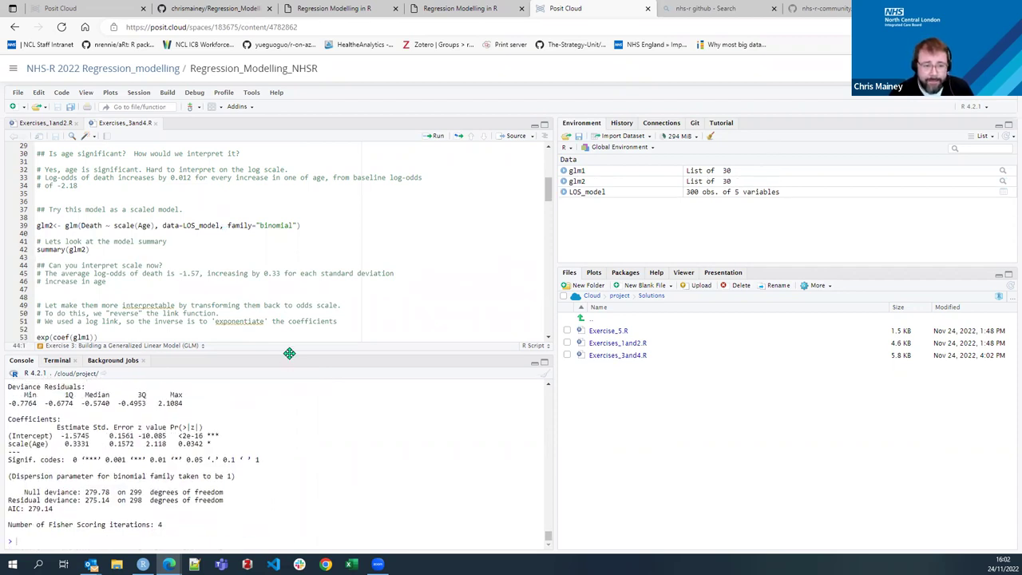
# Examine the intercept and scale(Age) estimates in the glm2 summary against the script's interpretation comment.
pyautogui.click(83, 274)
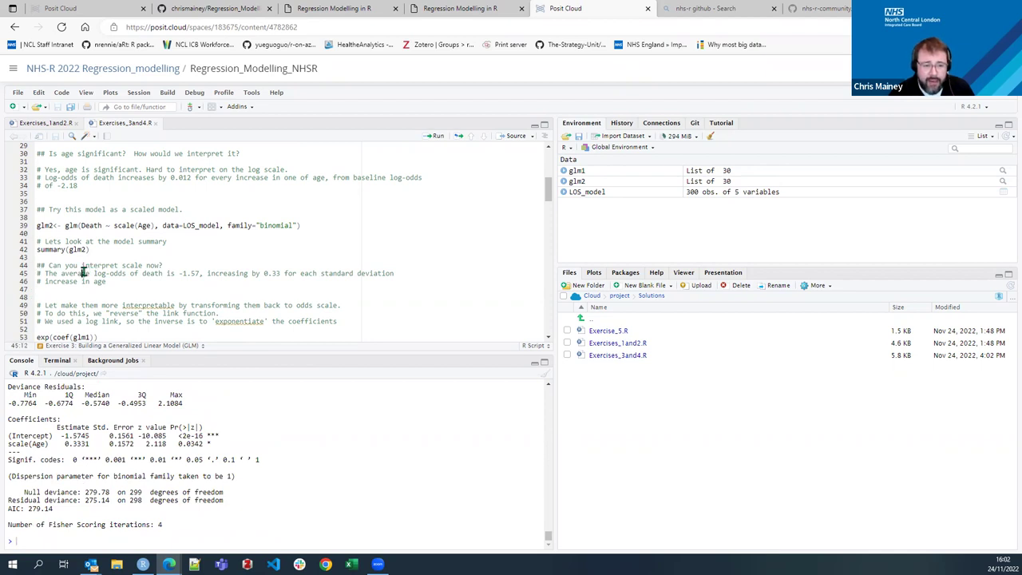
pyautogui.moveTo(62, 436); pyautogui.dragTo(101, 438)
pyautogui.click(86, 439)
pyautogui.click(74, 438)
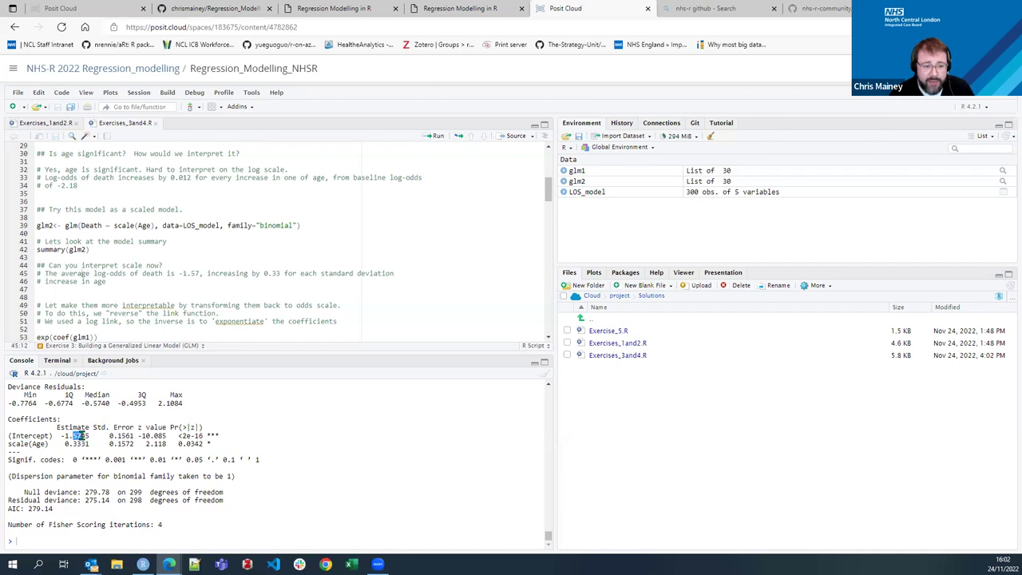
pyautogui.click(80, 436)
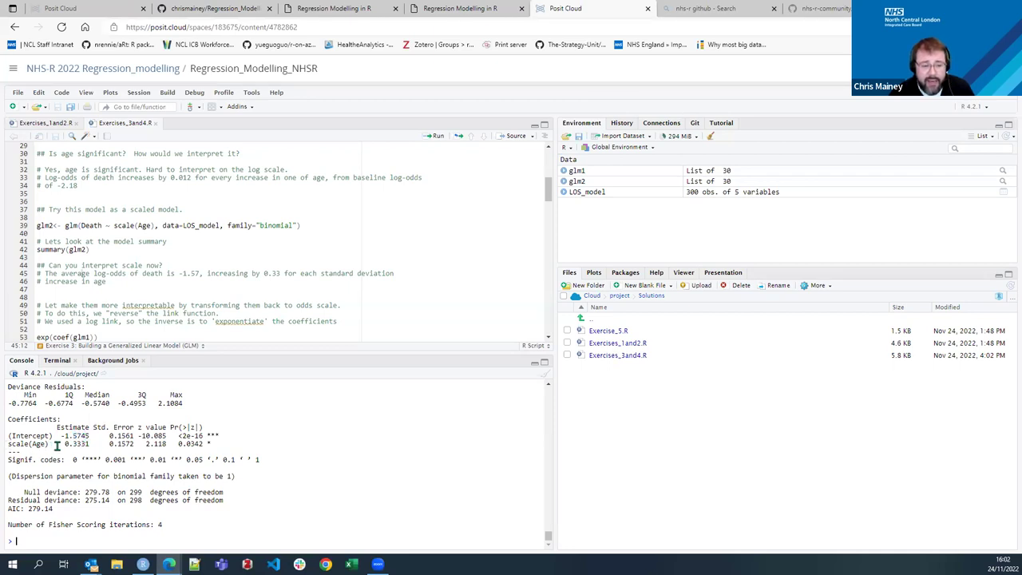
pyautogui.moveTo(63, 444); pyautogui.dragTo(89, 445)
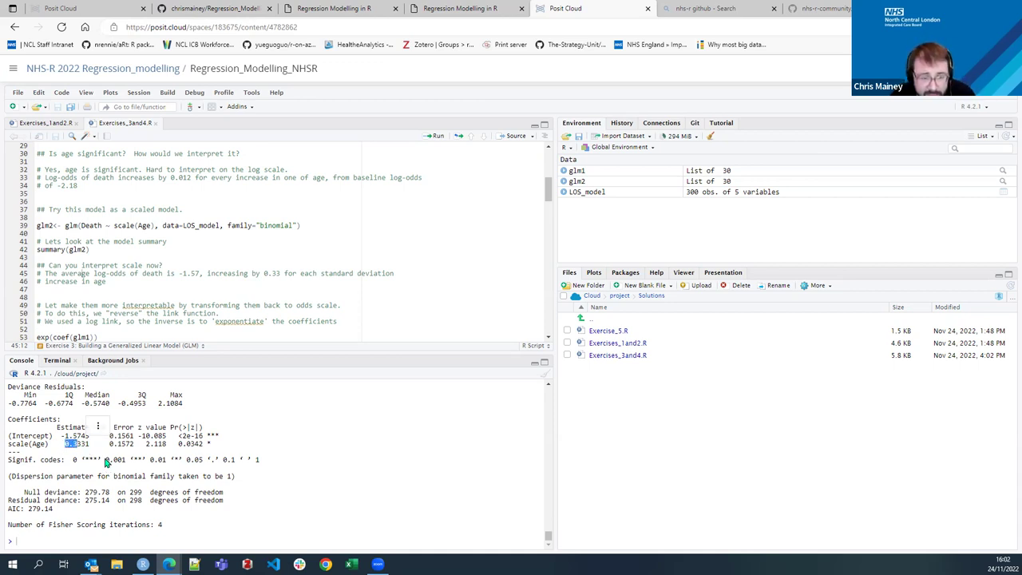
pyautogui.click(64, 444)
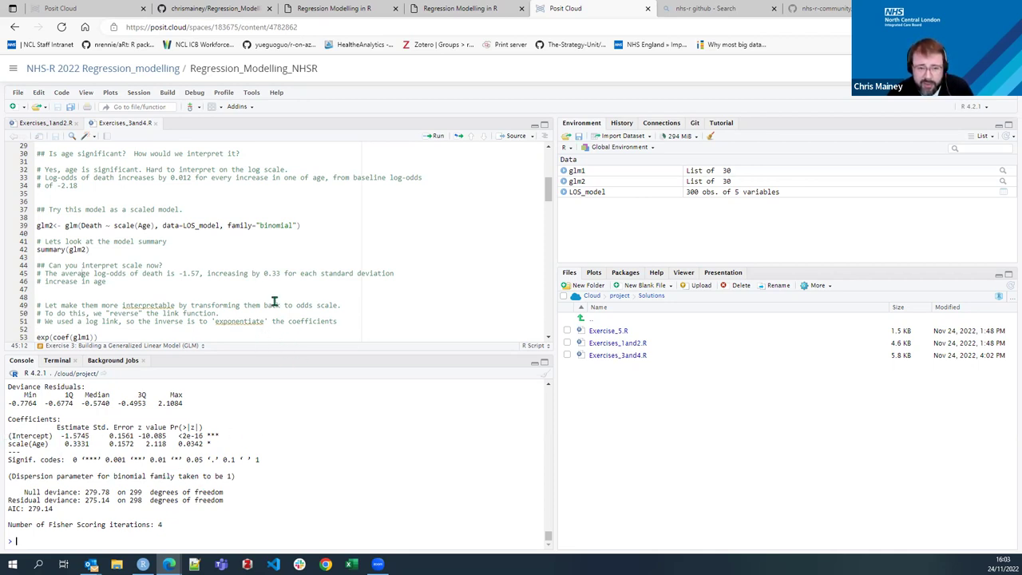
# Run exp(coef(glm1)) from the script to transform the model coefficients back to the odds scale.
pyautogui.scroll(-2, 274, 302)
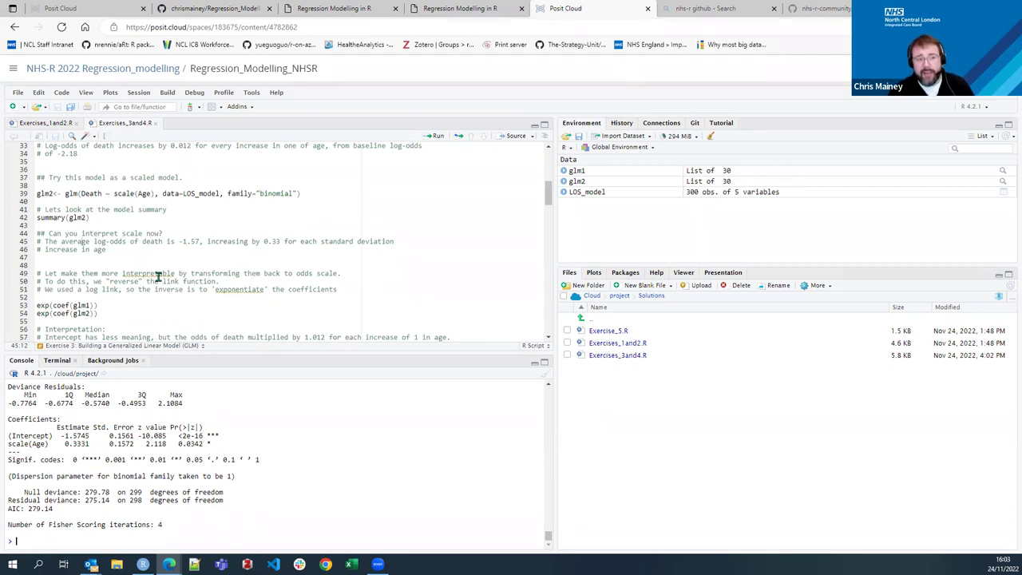
pyautogui.scroll(-4, 158, 276)
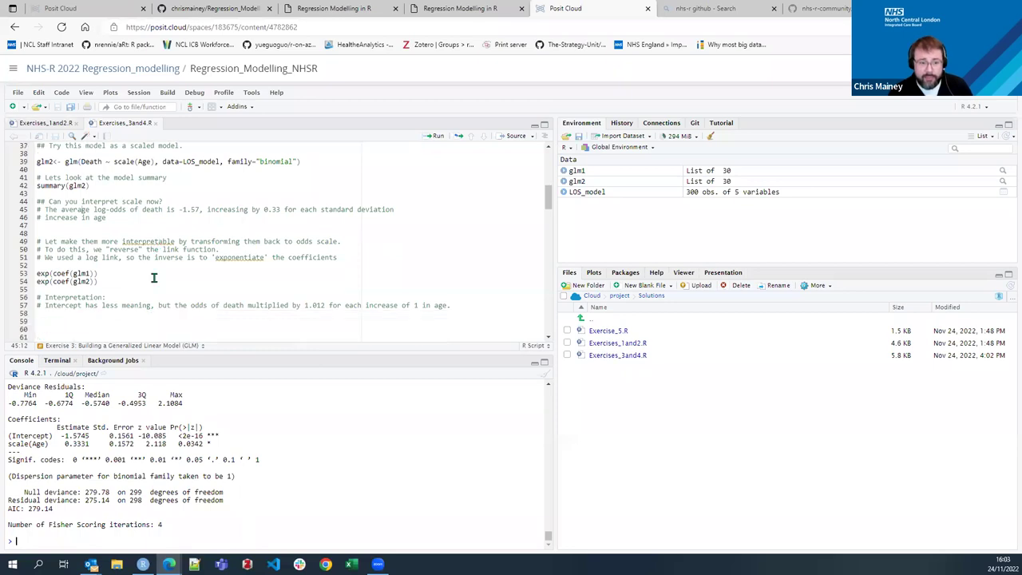
pyautogui.click(102, 242)
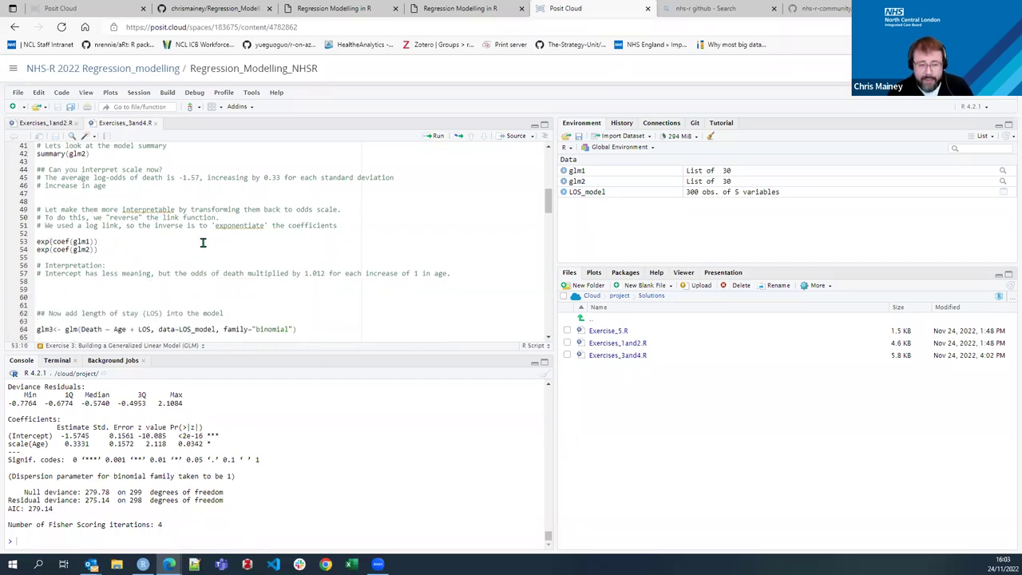
pyautogui.hotkey('ctrl', 'Return')
# Run only the inner coef(glm1) part of the expression to compare the raw coefficients with the exponentiated ones.
pyautogui.click(61, 233)
pyautogui.moveTo(54, 241); pyautogui.dragTo(72, 242)
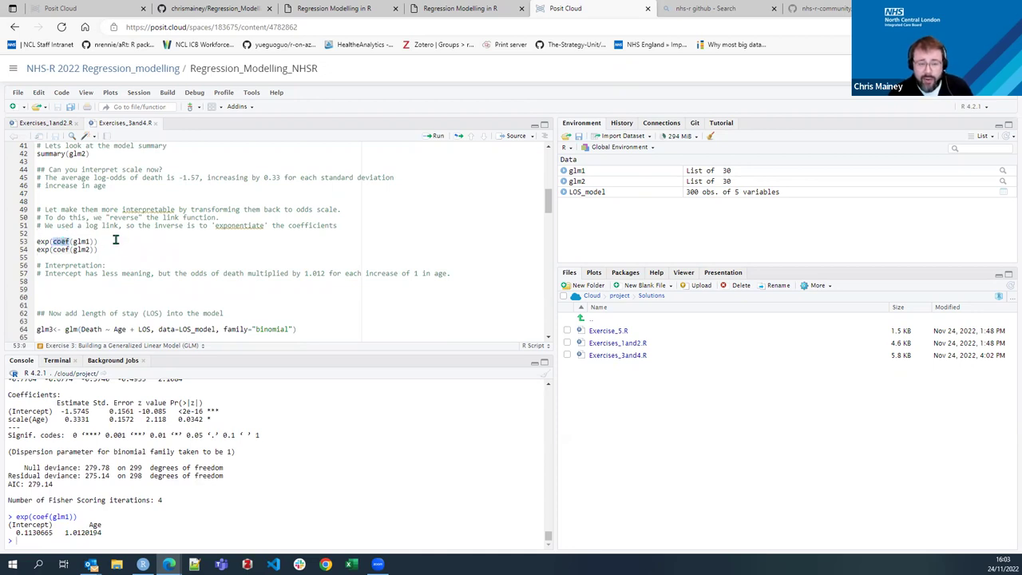
pyautogui.click(96, 228)
pyautogui.moveTo(53, 241); pyautogui.dragTo(94, 239)
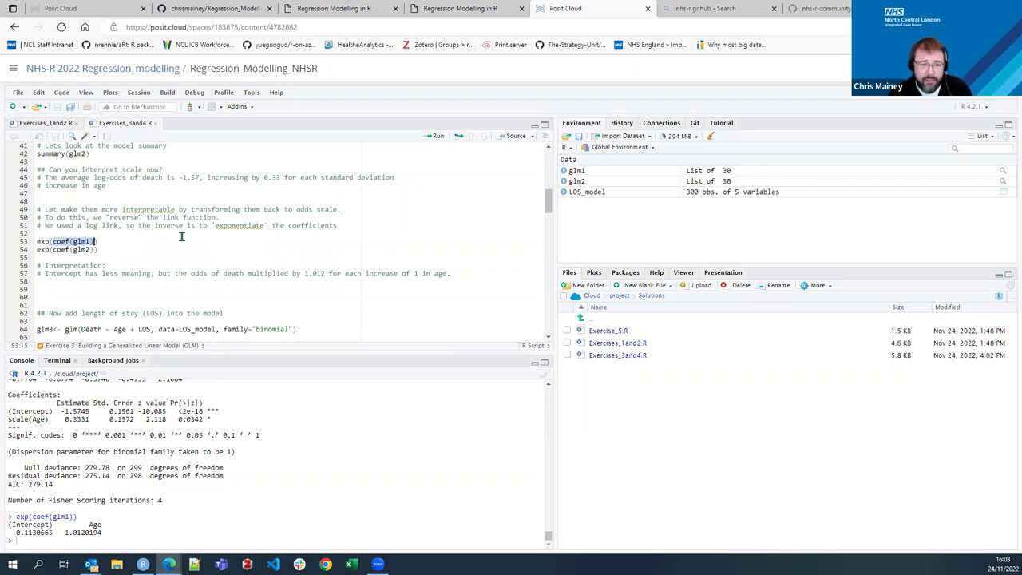
pyautogui.hotkey('ctrl', 'Return')
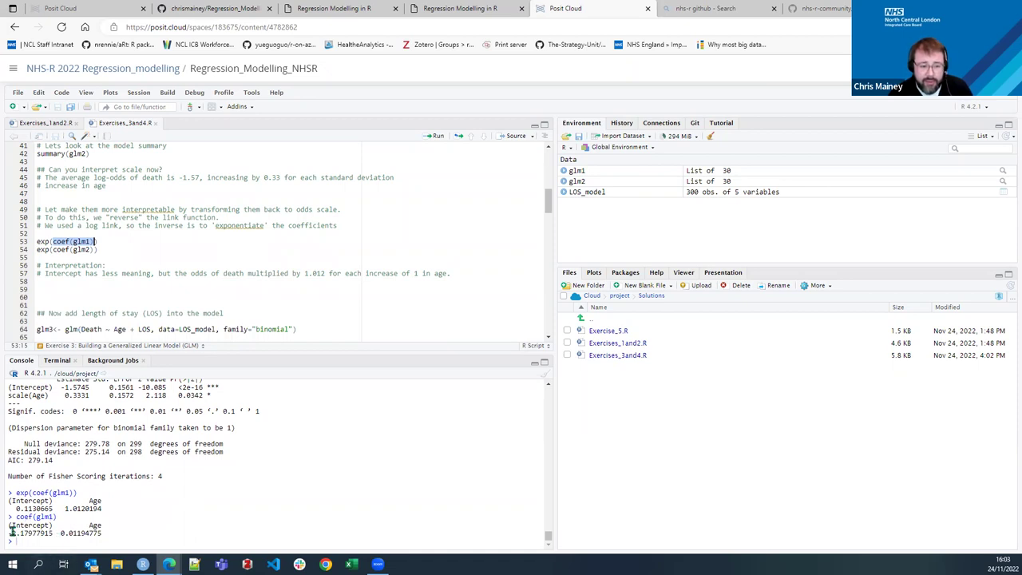
pyautogui.click(48, 237)
pyautogui.click(42, 242)
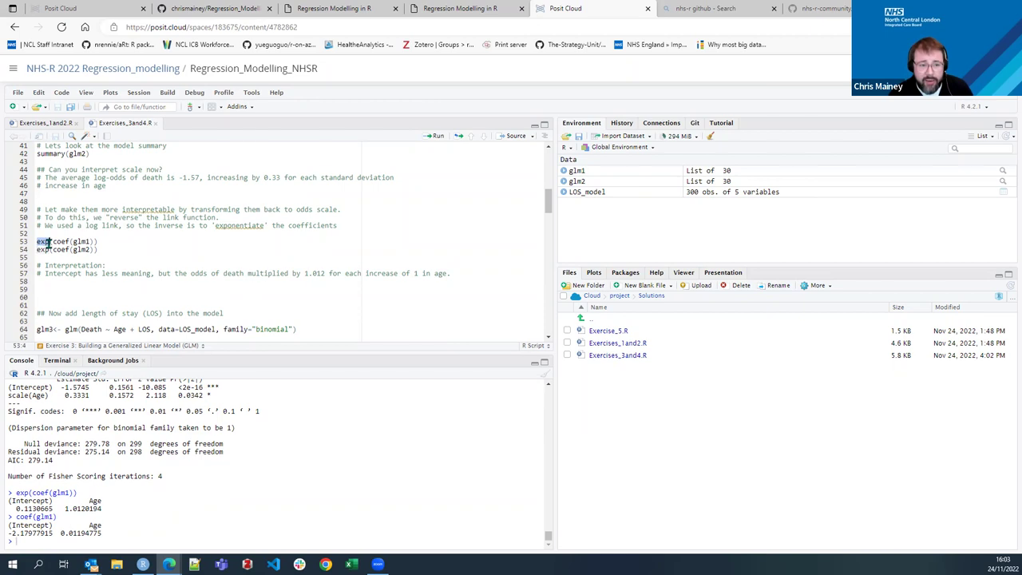
pyautogui.click(106, 242)
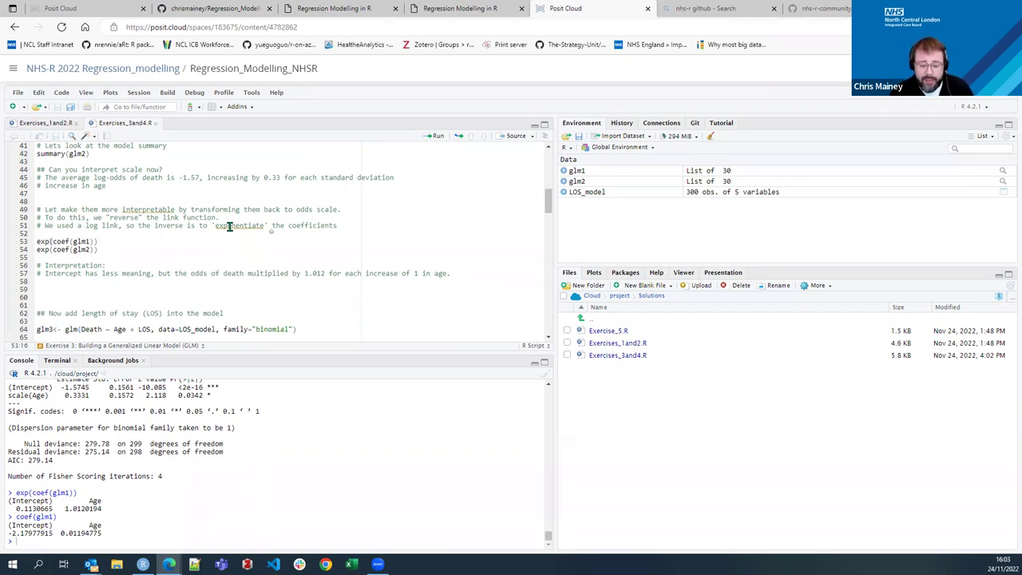
# Run exp(coef(glm1)) again and exp(coef(glm2)) from the script to put both models' coefficients on the odds scale.
pyautogui.hotkey('ctrl', 'Return')
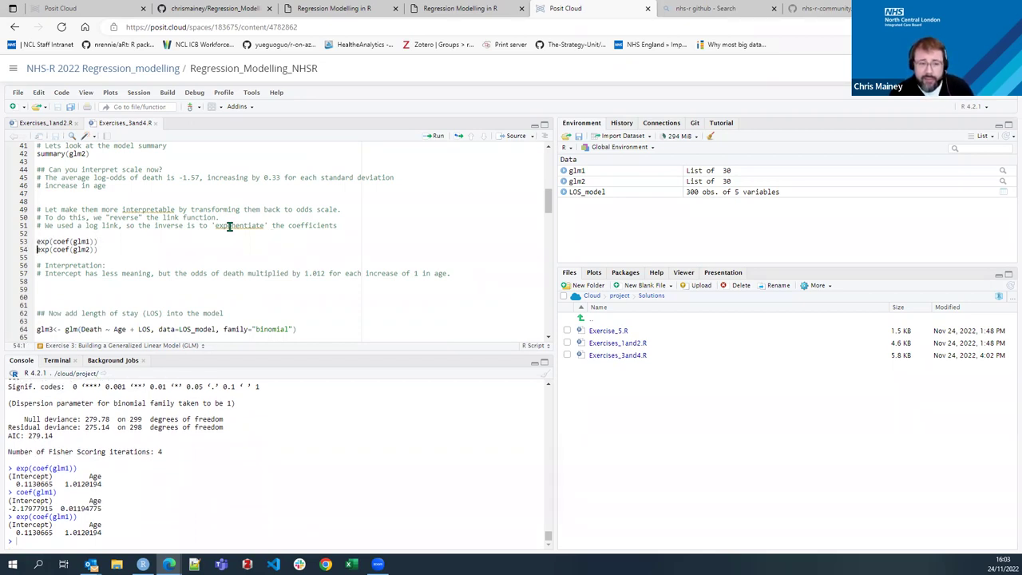
pyautogui.hotkey('ctrl', 'Return')
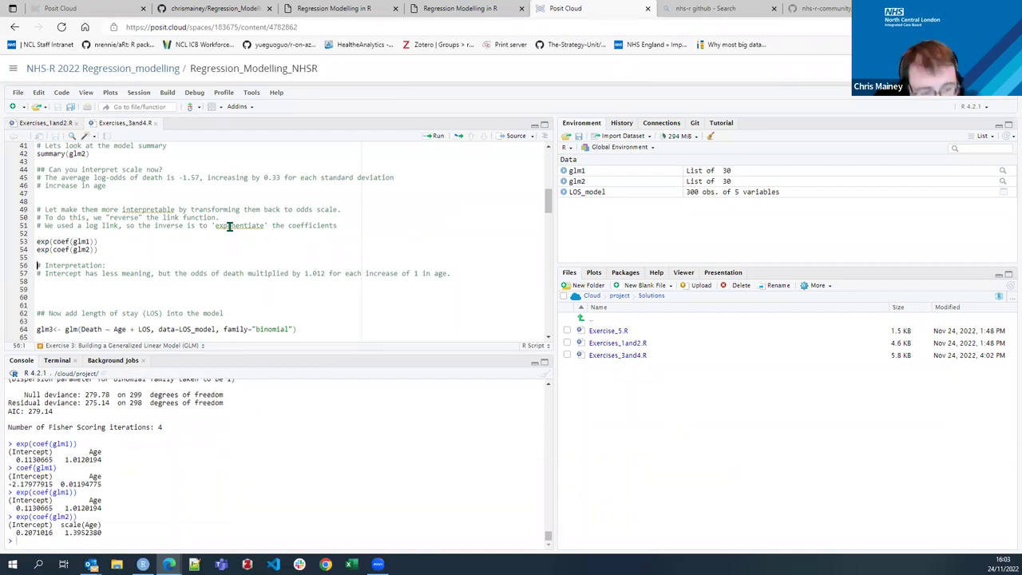
# Compare the exponentiated glm1 intercept and Age coefficients with the raw log-odds coefficients in the console output.
pyautogui.moveTo(14, 508); pyautogui.dragTo(49, 508)
pyautogui.click(15, 508)
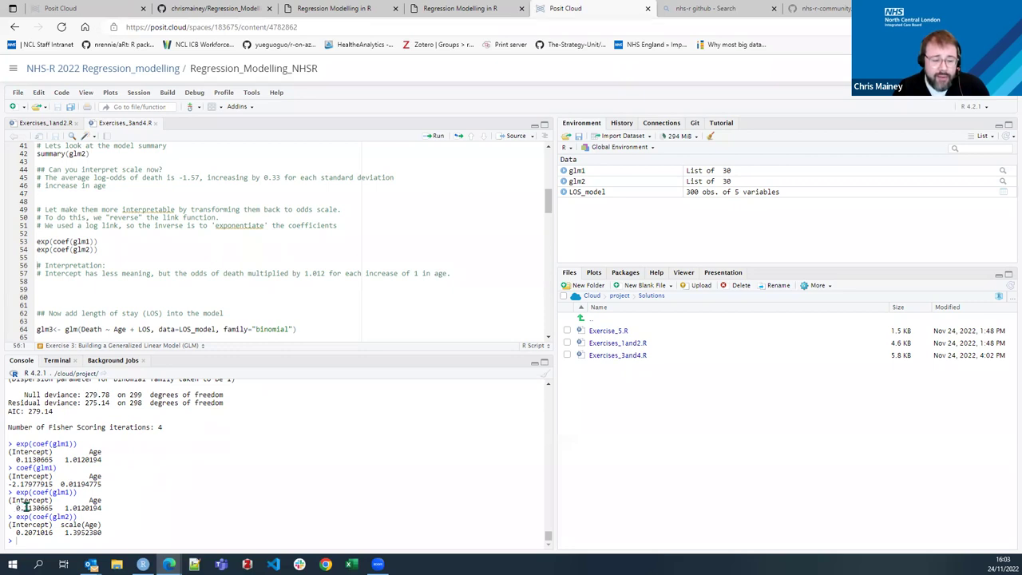
pyautogui.moveTo(15, 508); pyautogui.dragTo(21, 509)
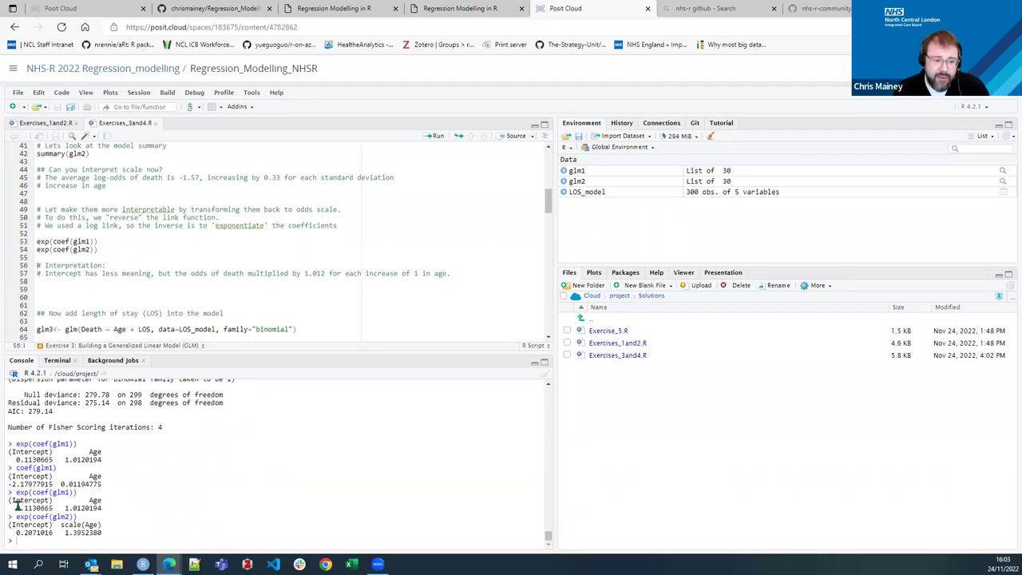
pyautogui.rightClick(27, 482)
pyautogui.click(27, 483)
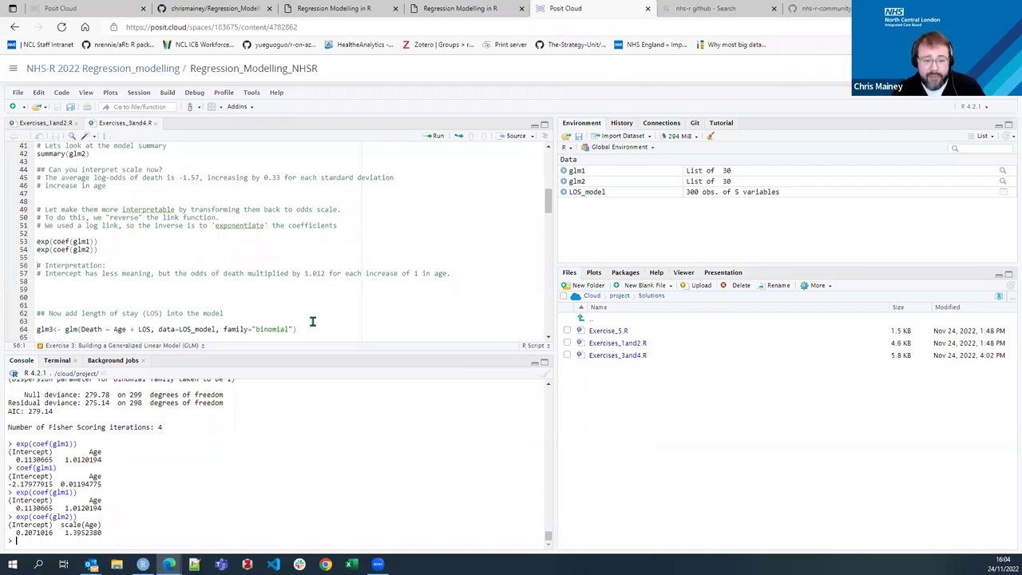
pyautogui.moveTo(74, 508)
pyautogui.mouseDown()
pyautogui.moveTo(83, 511)
pyautogui.moveTo(74, 514)
pyautogui.mouseUp()
pyautogui.click(73, 513)
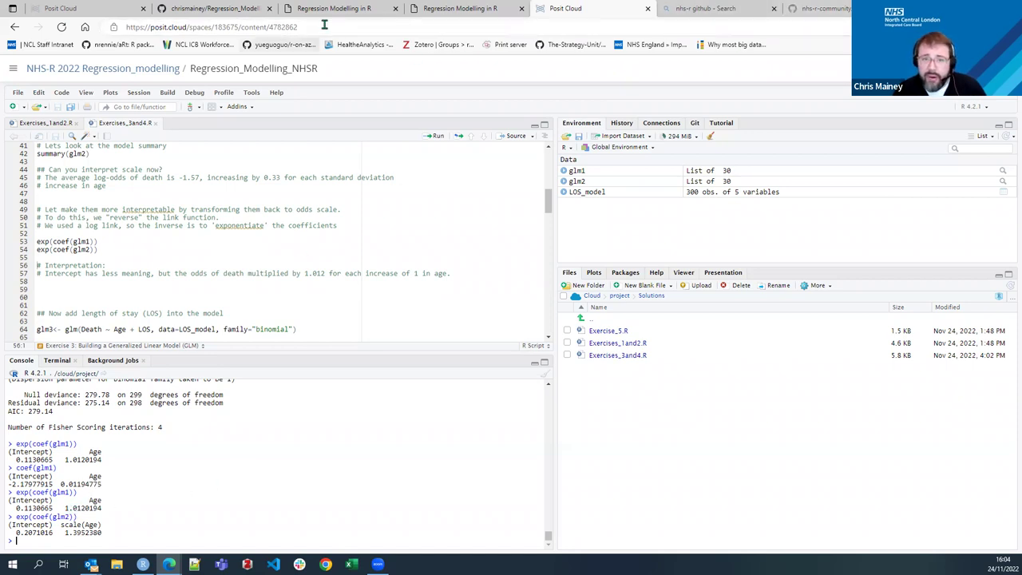
# Review the Odds Ratio slide in the Regression Modelling in R presentation, and return to the Posit Cloud project.
pyautogui.click(416, 9)
pyautogui.click(365, 8)
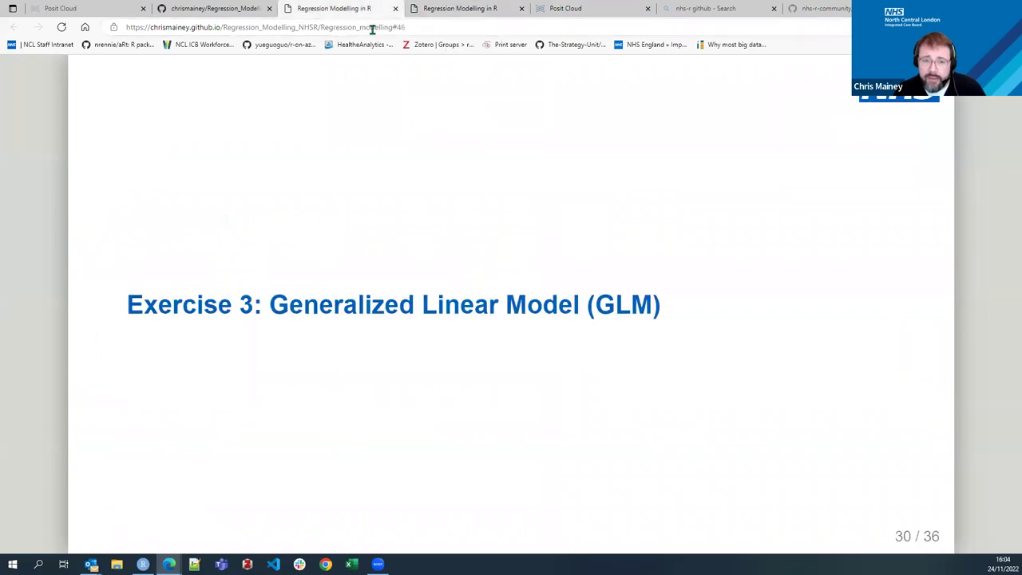
pyautogui.press('Left')
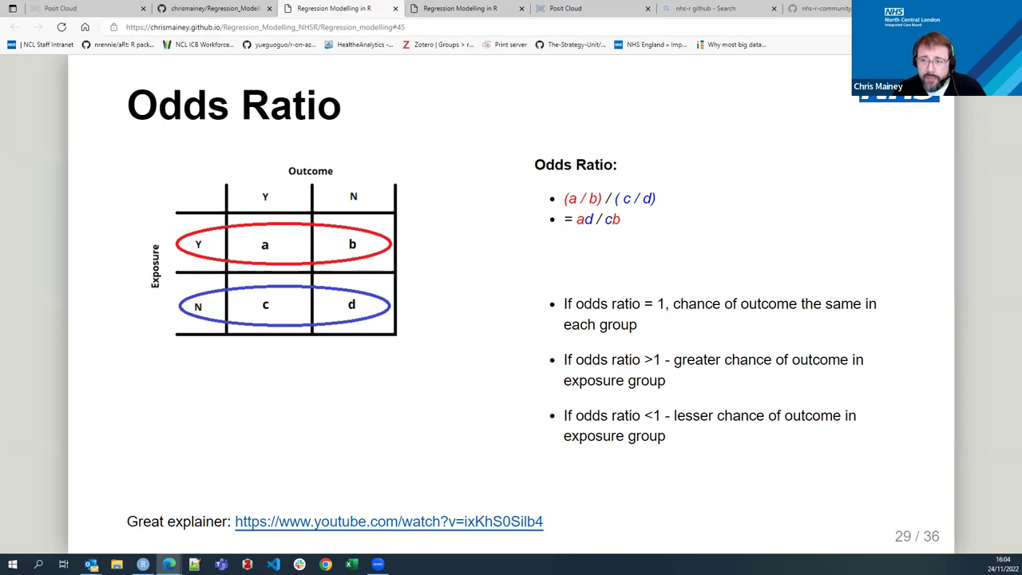
pyautogui.click(628, 9)
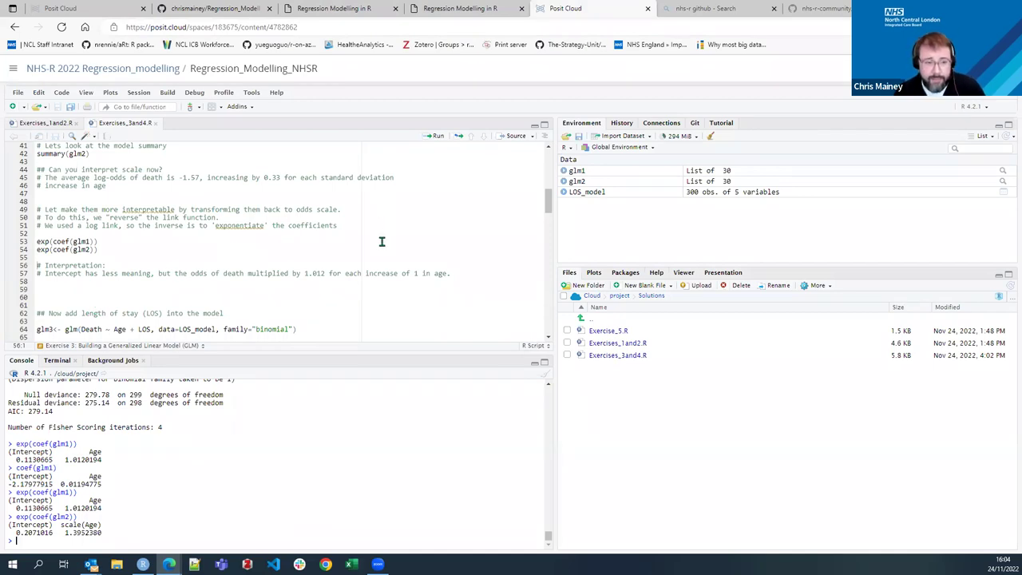
# Examine the exponentiated intercept and scale(Age) values of glm2 as odds in the console output.
pyautogui.click(93, 250)
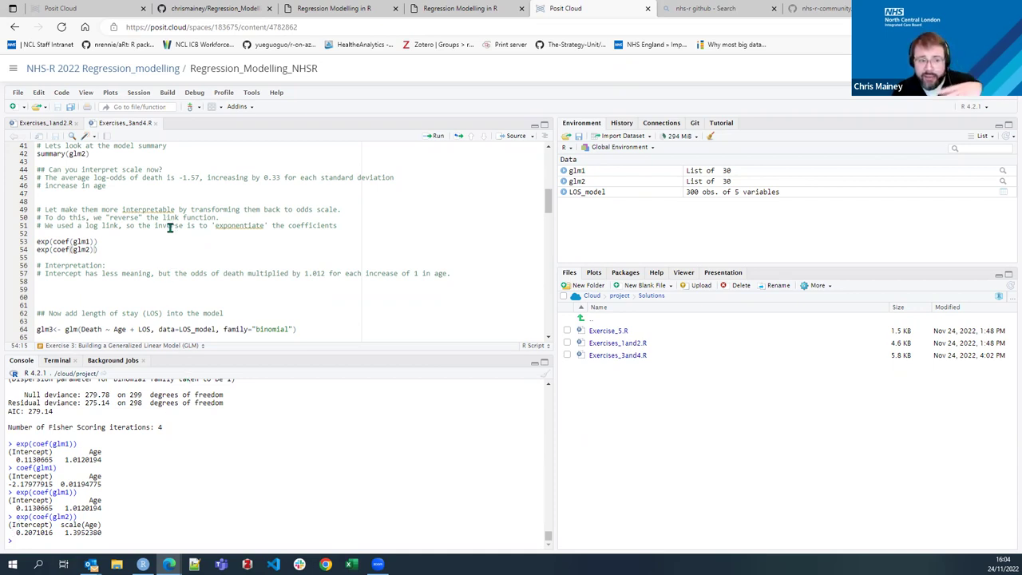
pyautogui.moveTo(13, 533); pyautogui.dragTo(53, 533)
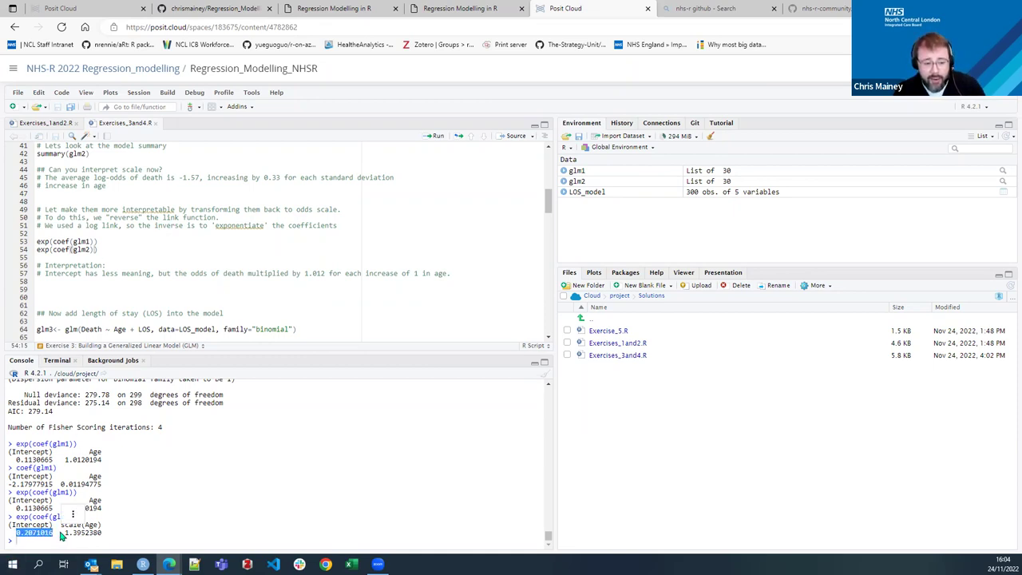
pyautogui.click(44, 533)
pyautogui.moveTo(14, 533); pyautogui.dragTo(53, 534)
pyautogui.click(18, 529)
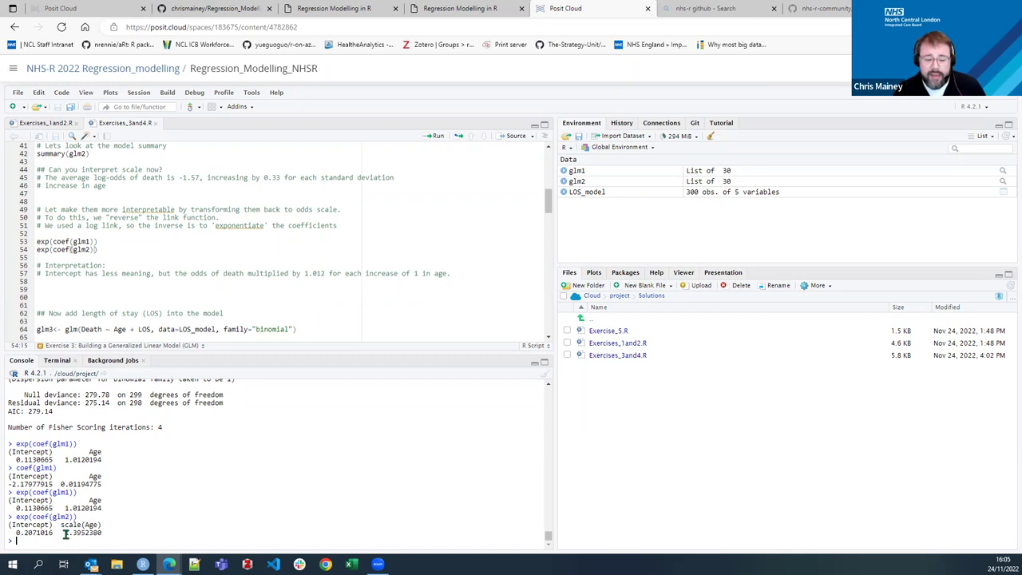
pyautogui.moveTo(65, 532)
pyautogui.mouseDown()
pyautogui.moveTo(103, 534)
pyautogui.moveTo(83, 533)
pyautogui.mouseUp()
pyautogui.click(104, 534)
pyautogui.click(67, 532)
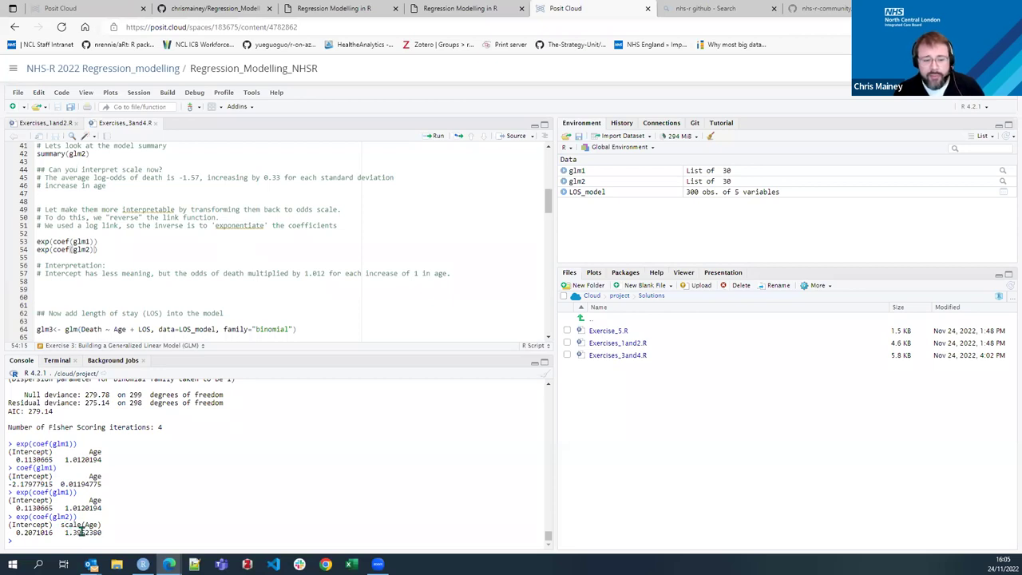
pyautogui.moveTo(72, 533); pyautogui.dragTo(83, 535)
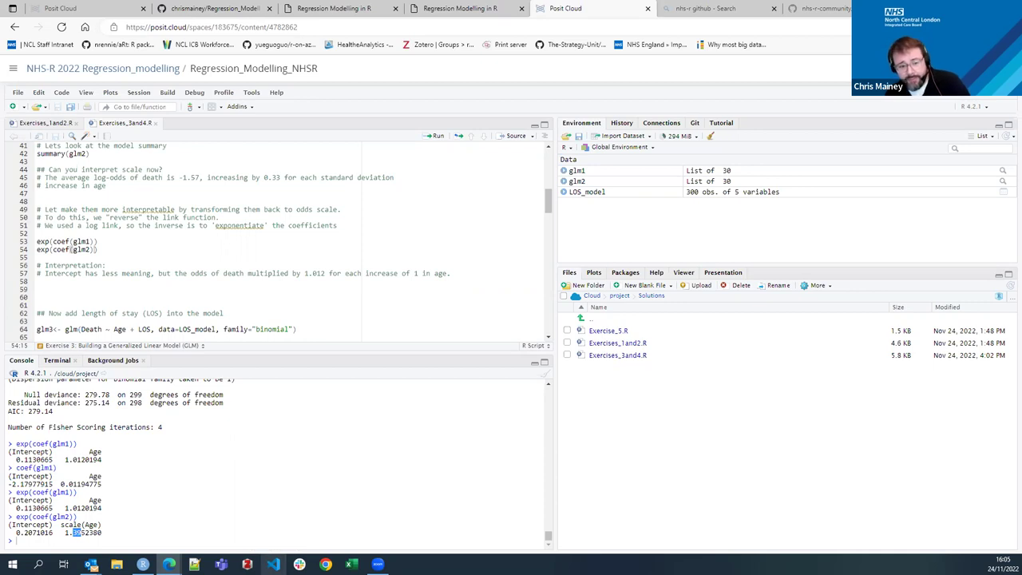
# Fit glm3 as Death ~ Age + LOS on LOS_model with the binomial family, and run its summary from the script.
pyautogui.click(212, 273)
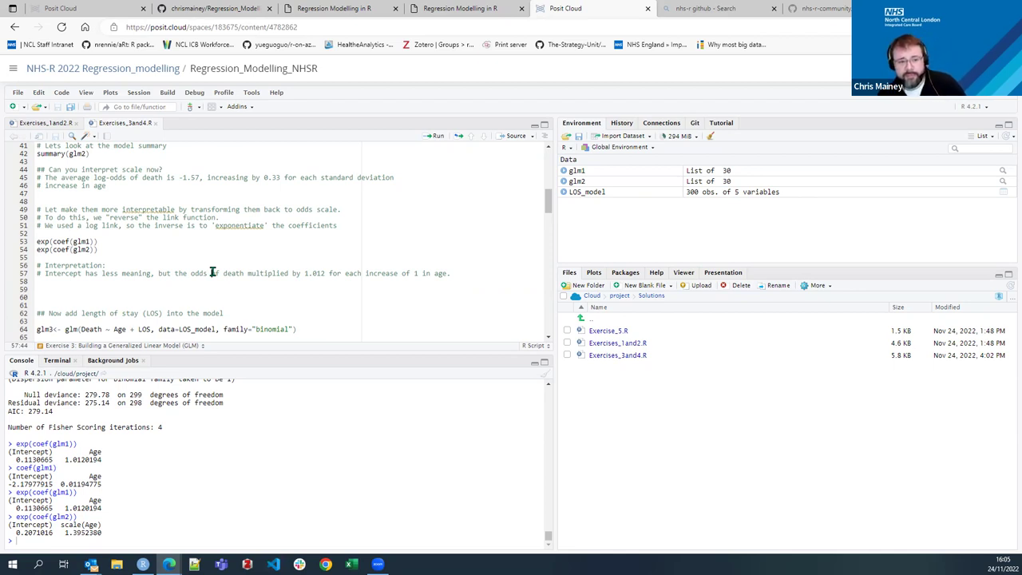
pyautogui.scroll(-4, 180, 275)
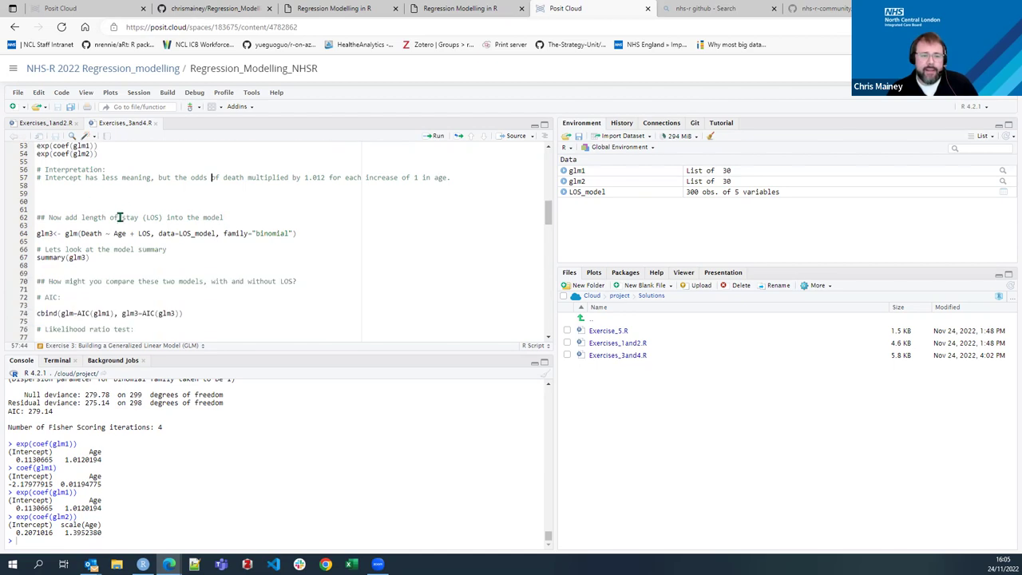
pyautogui.click(126, 222)
pyautogui.click(141, 233)
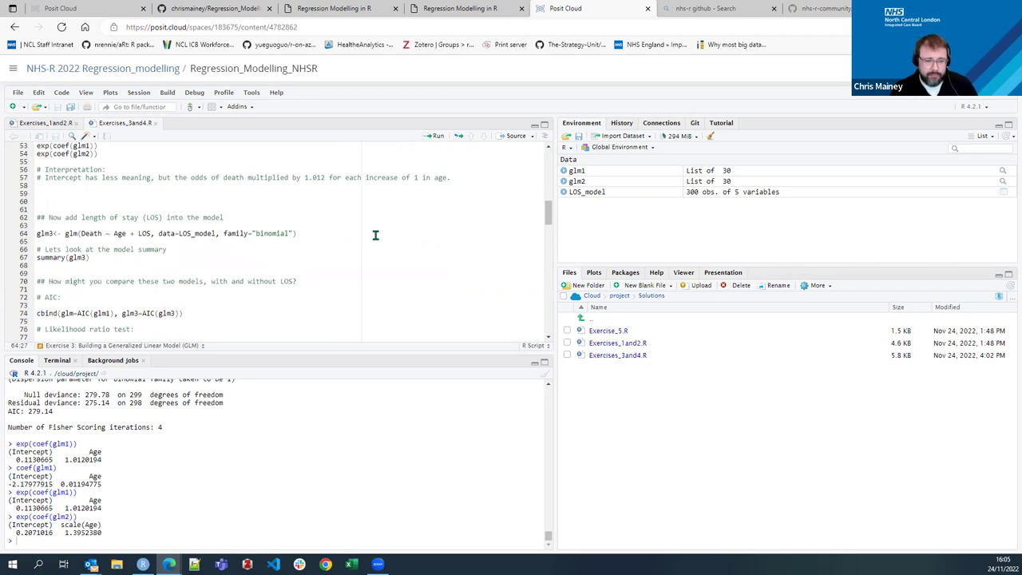
pyautogui.hotkey('ctrl', 'Return')
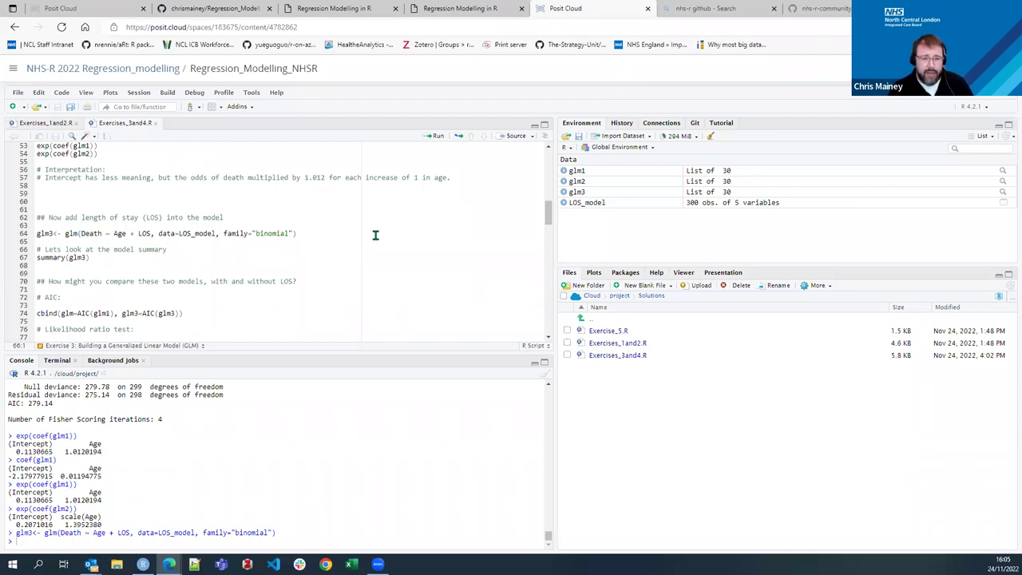
pyautogui.hotkey('ctrl', 'Return')
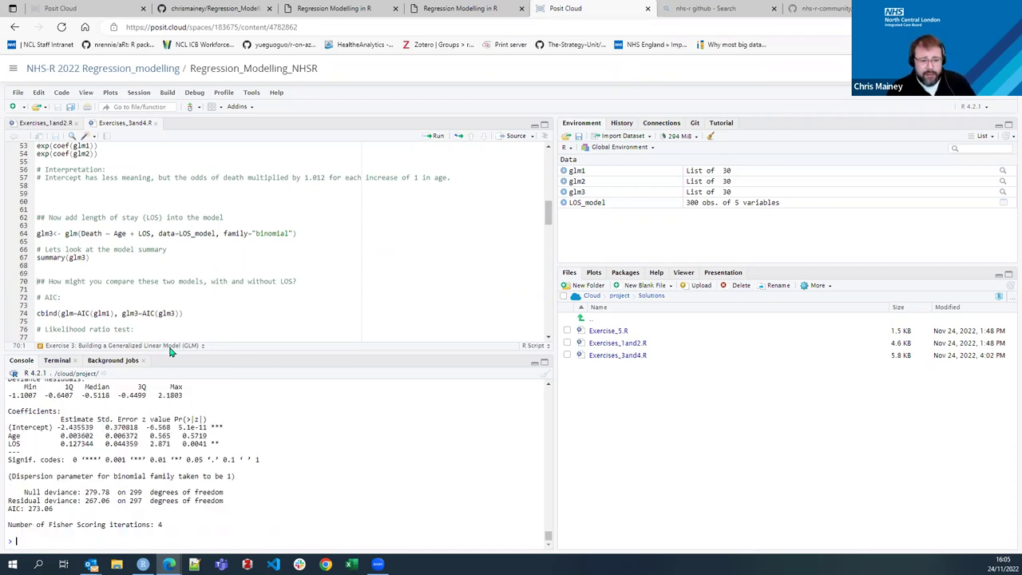
# Enlarge the console and examine the intercept, Age and LOS rows of the glm3 summary for their estimates and significance.
pyautogui.moveTo(173, 353); pyautogui.dragTo(175, 326)
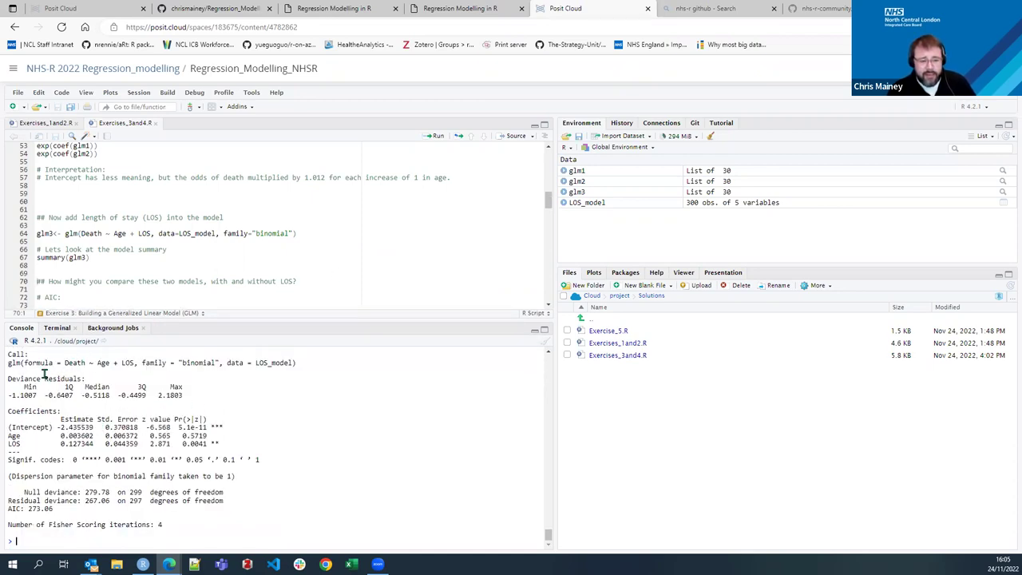
pyautogui.click(63, 269)
pyautogui.moveTo(10, 427); pyautogui.dragTo(232, 429)
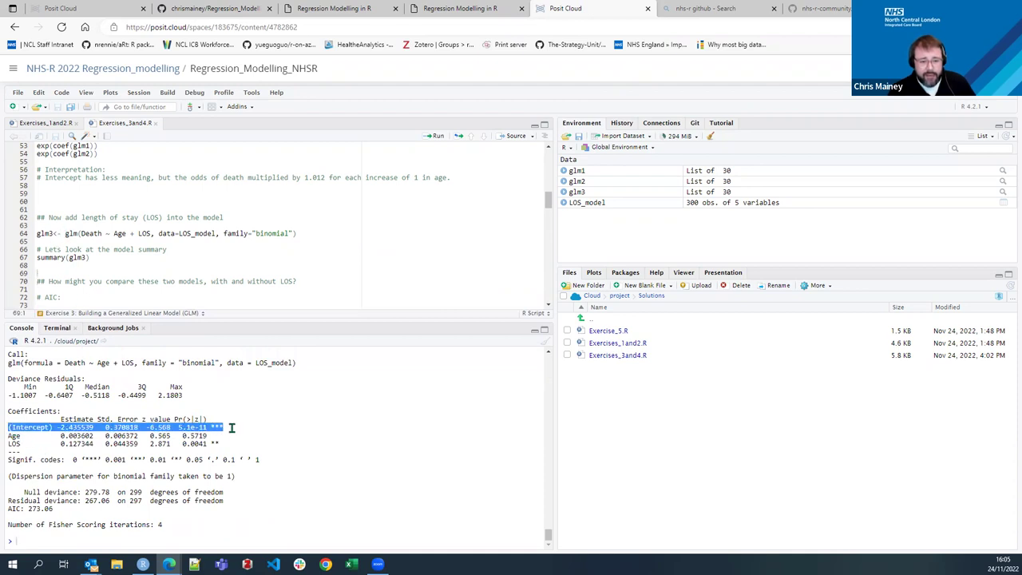
pyautogui.click(62, 438)
pyautogui.moveTo(9, 435); pyautogui.dragTo(42, 443)
pyautogui.moveTo(229, 444); pyautogui.dragTo(16, 446)
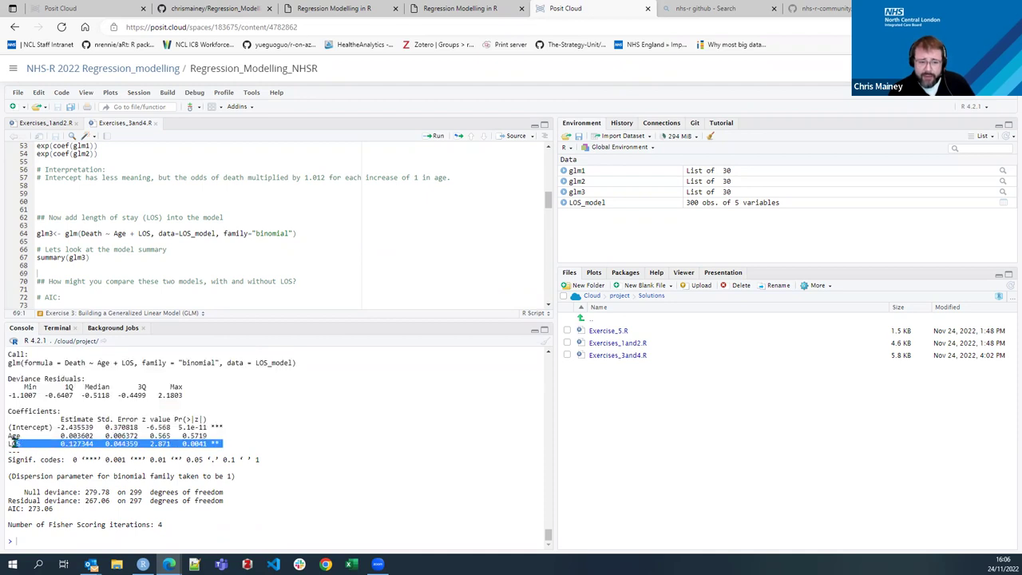
pyautogui.click(14, 439)
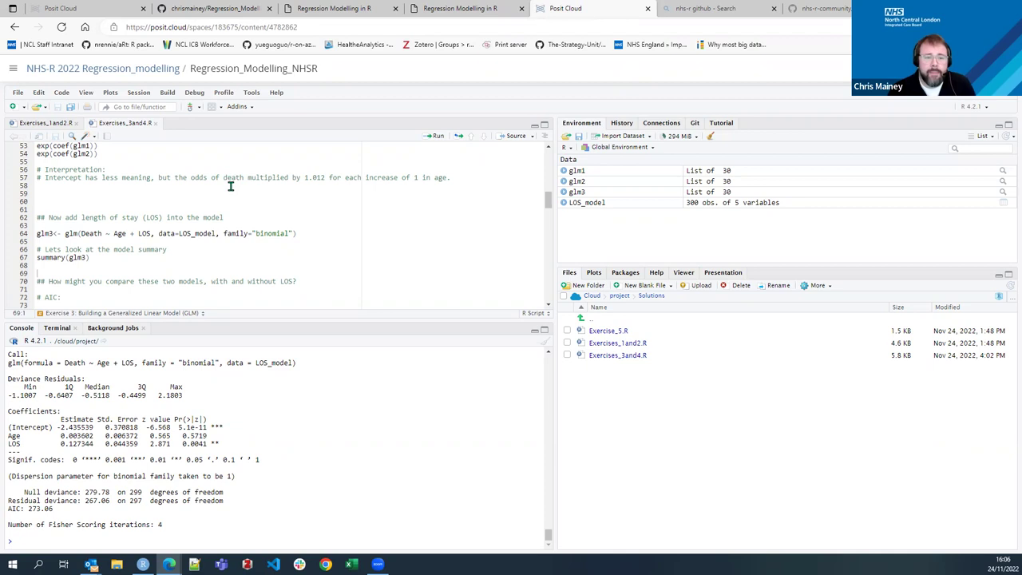
# Read the script's comment on whether the glm3 results are expected and why an interaction term might help.
pyautogui.scroll(-2, 242, 226)
pyautogui.scroll(-8, 242, 228)
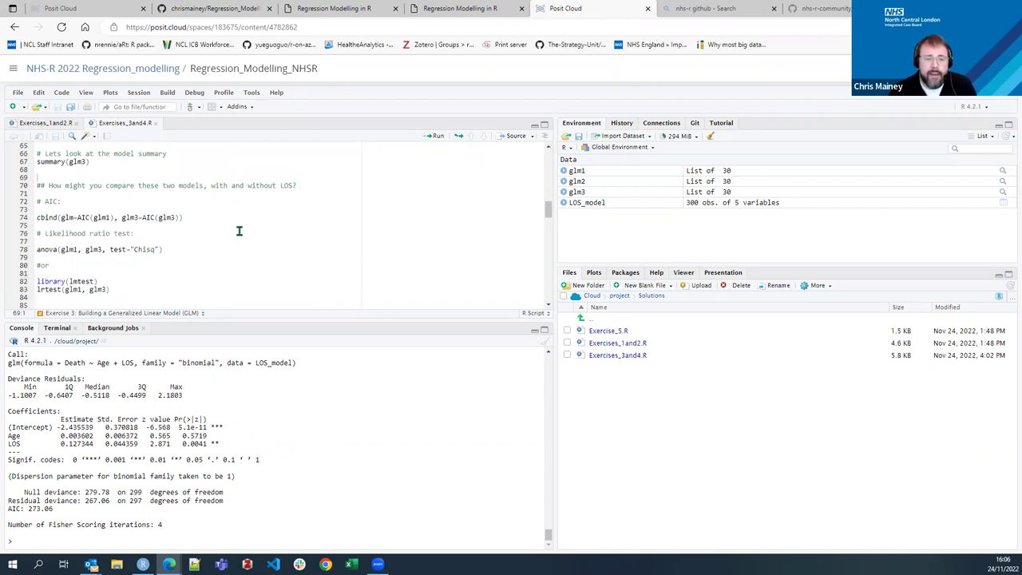
pyautogui.scroll(-2, 257, 228)
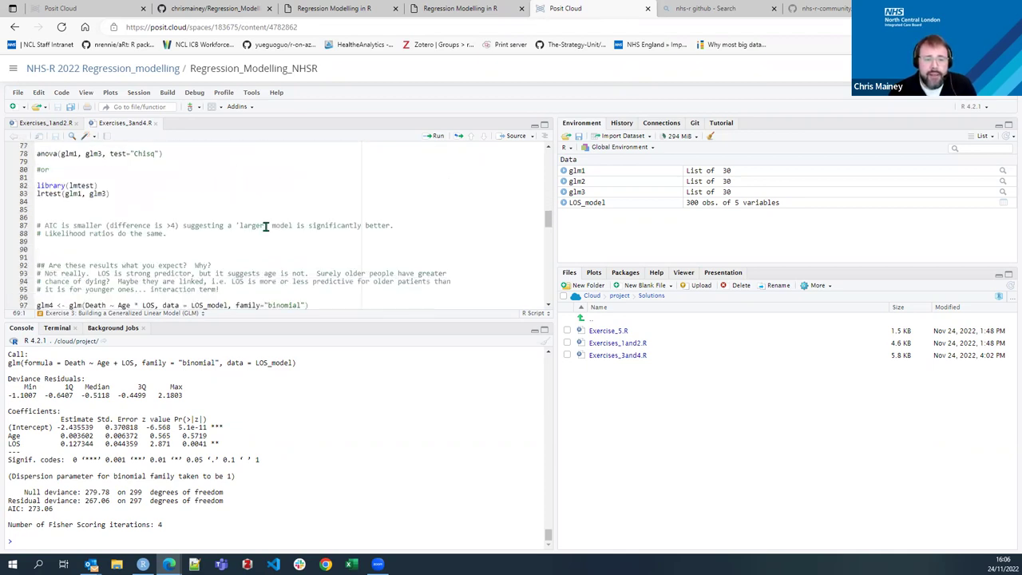
pyautogui.scroll(-2, 118, 197)
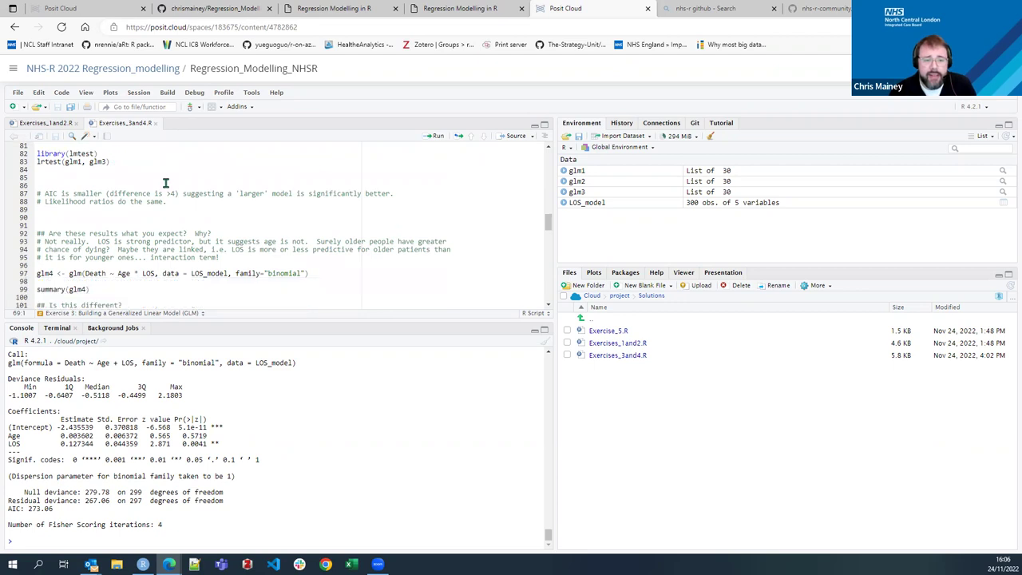
pyautogui.click(44, 227)
pyautogui.moveTo(37, 233); pyautogui.dragTo(309, 254)
pyautogui.click(300, 256)
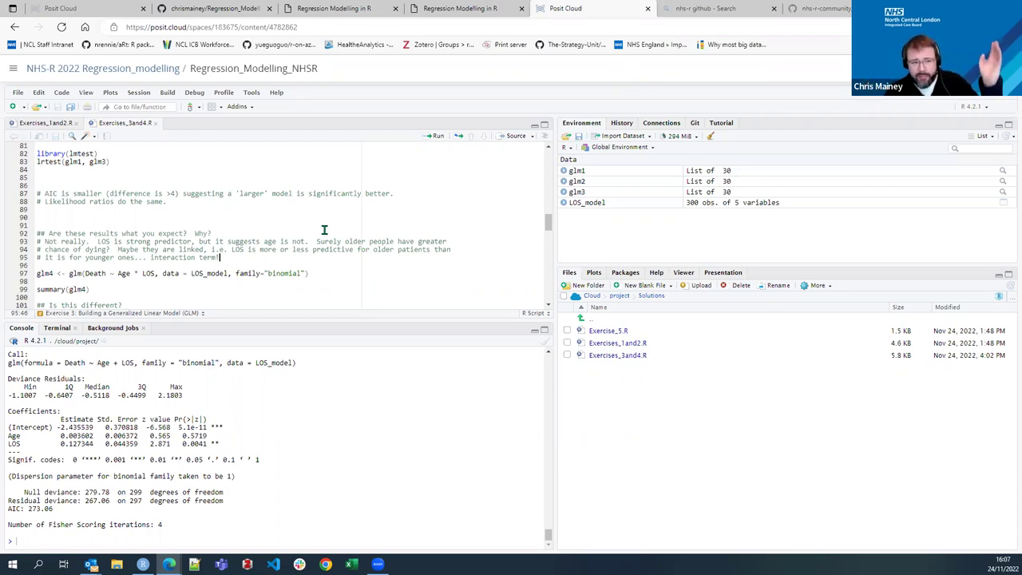
# Fit the interaction model glm4 as Death ~ Age * LOS with the binomial family, and run its summary from the script.
pyautogui.press('Down')
pyautogui.hotkey('ctrl', 'Return')
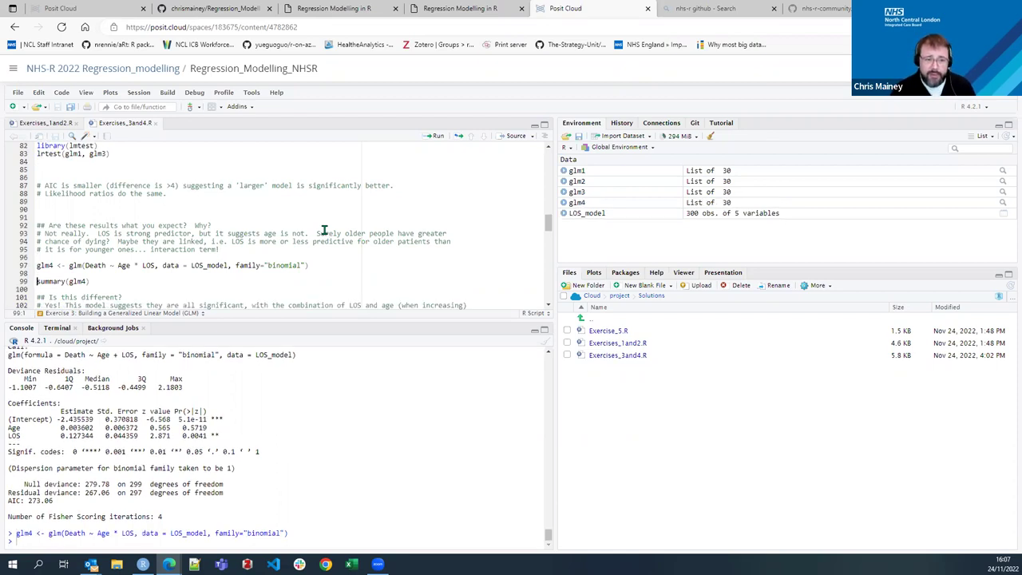
pyautogui.hotkey('ctrl', 'Return')
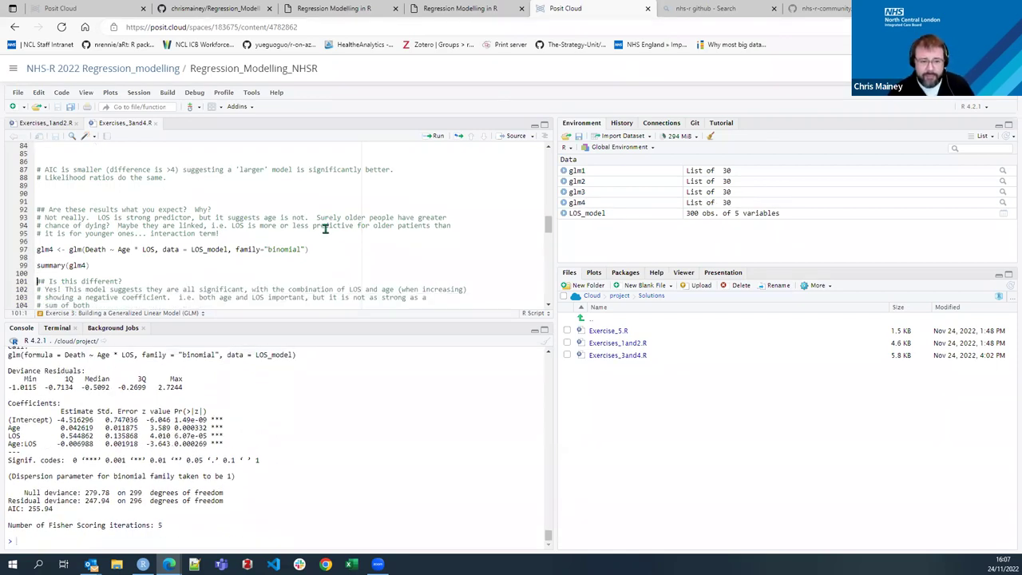
# Enlarge the console and examine the intercept, Age, LOS and Age:LOS interaction estimates in the glm4 summary.
pyautogui.moveTo(229, 320); pyautogui.dragTo(242, 289)
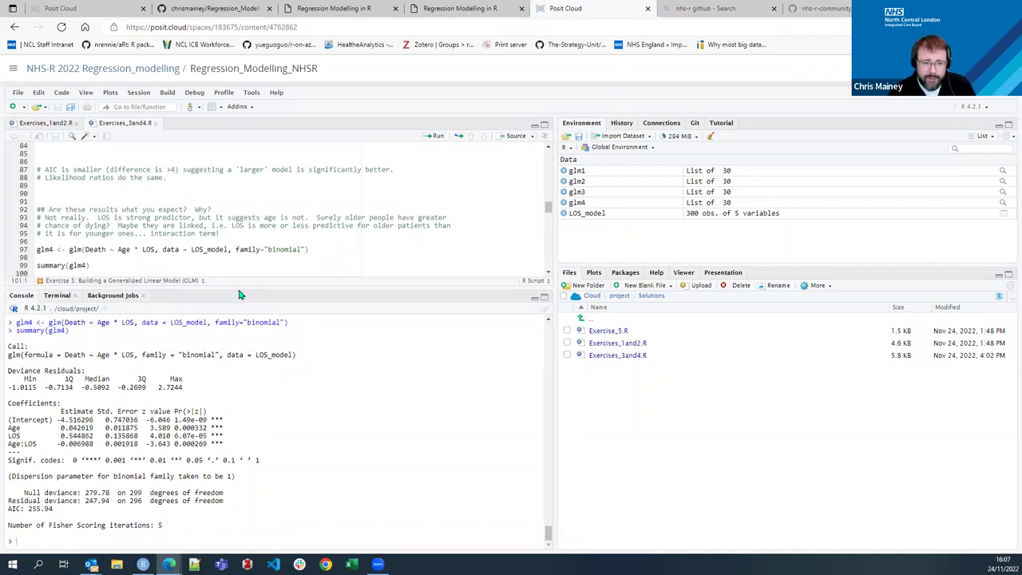
pyautogui.moveTo(9, 421); pyautogui.dragTo(104, 421)
pyautogui.click(59, 421)
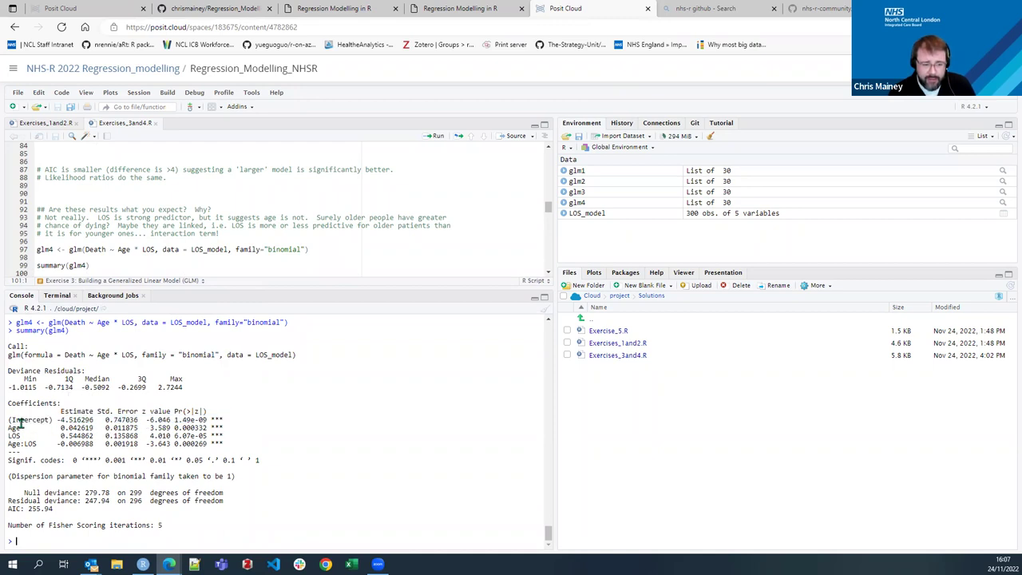
pyautogui.moveTo(61, 429)
pyautogui.mouseDown()
pyautogui.moveTo(229, 432)
pyautogui.moveTo(58, 436)
pyautogui.mouseUp()
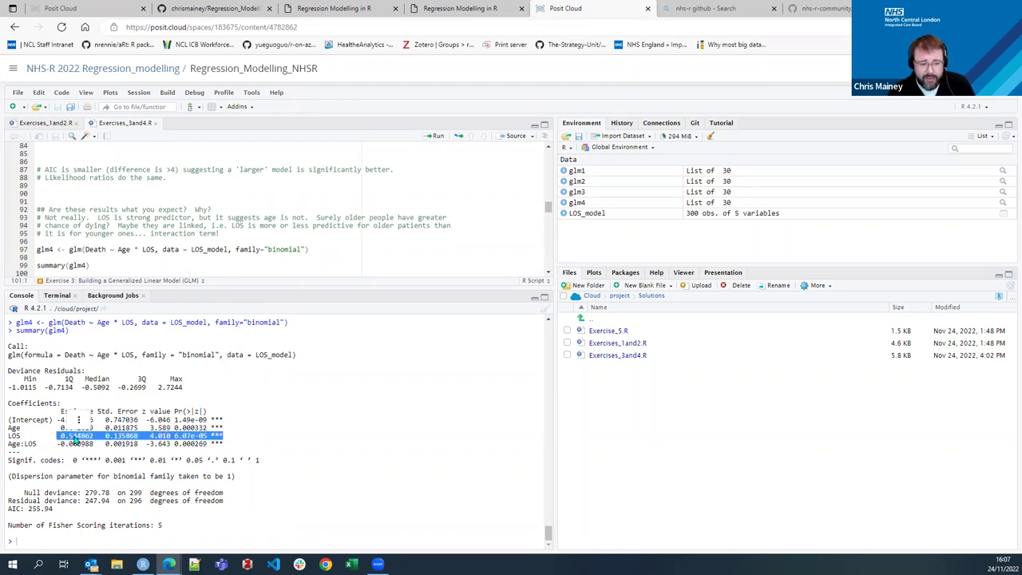
pyautogui.click(74, 436)
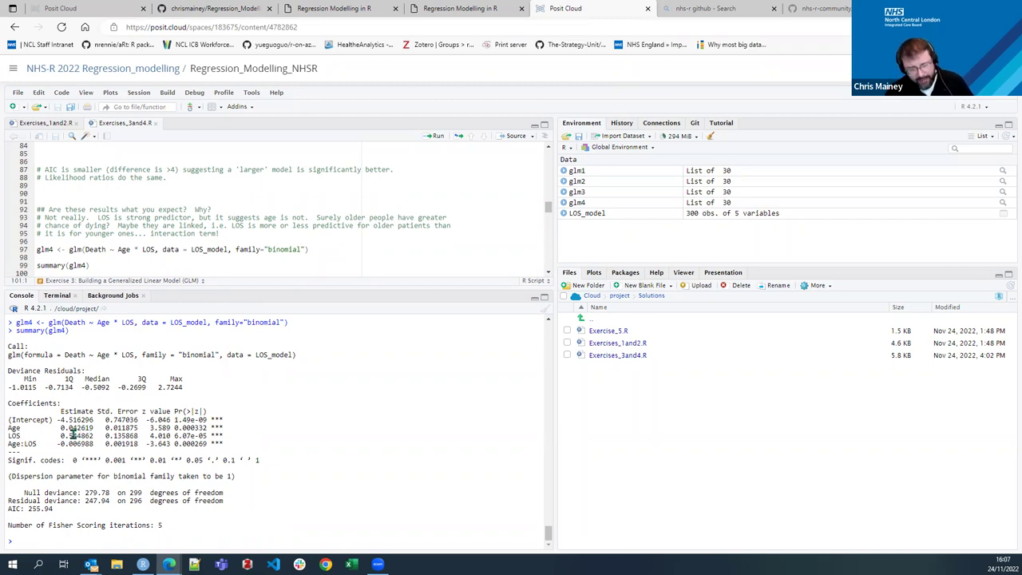
pyautogui.moveTo(9, 444); pyautogui.dragTo(32, 444)
pyautogui.click(53, 444)
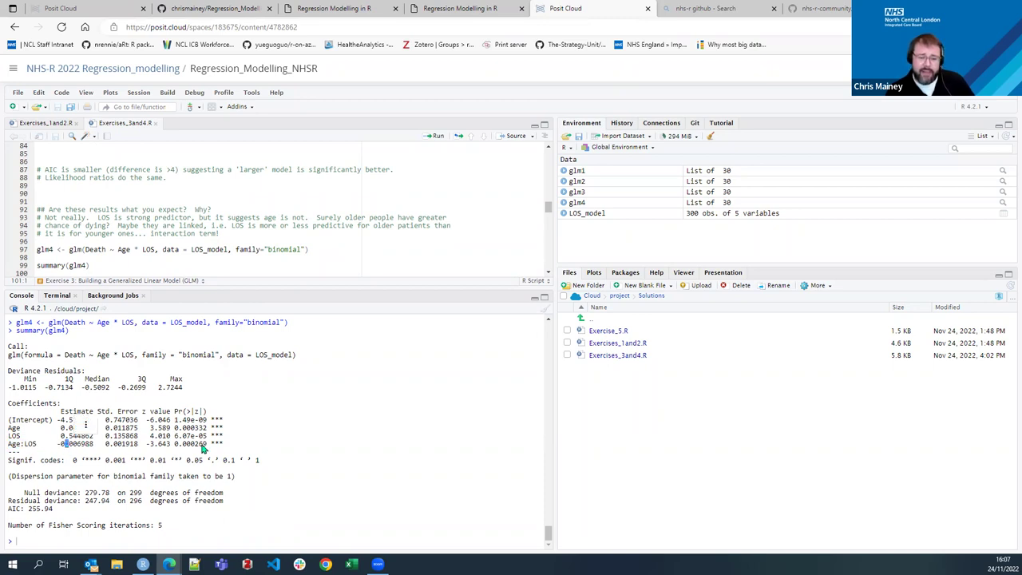
pyautogui.moveTo(58, 443); pyautogui.dragTo(105, 443)
pyautogui.click(110, 440)
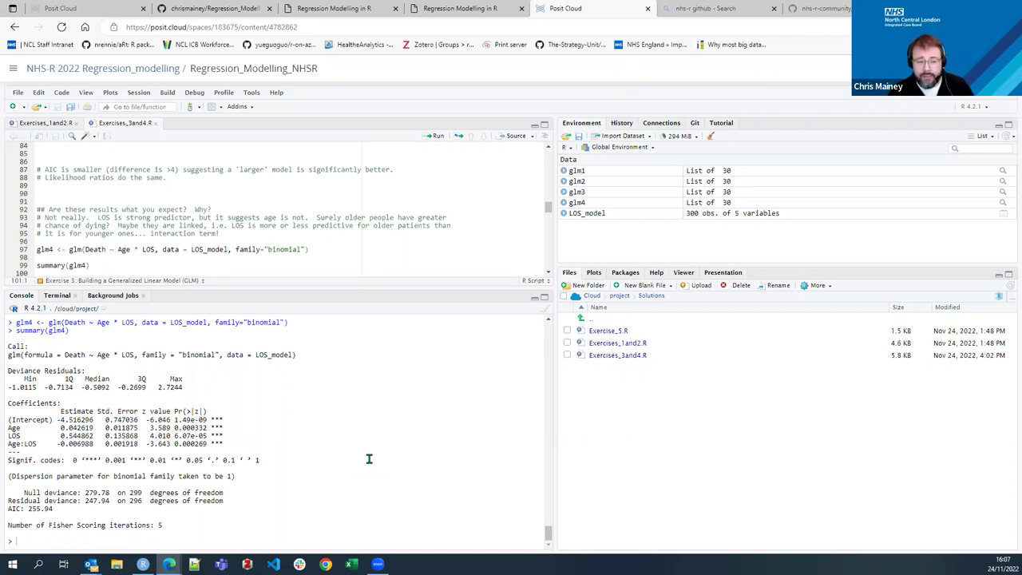
# Examine the Age:LOS row of the glm4 summary and read the script's comment on how this model differs.
pyautogui.moveTo(56, 444); pyautogui.dragTo(99, 444)
pyautogui.click(123, 422)
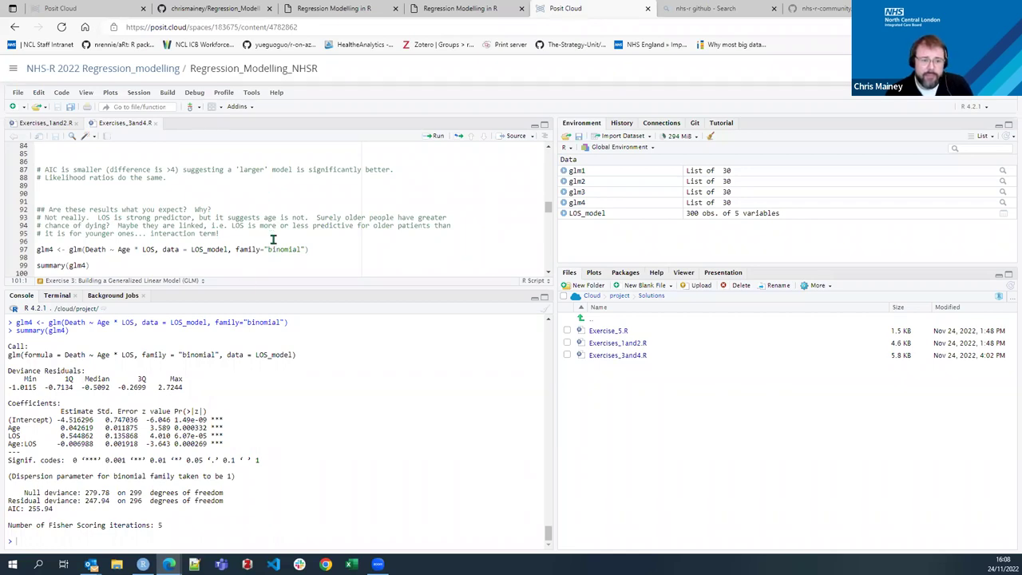
pyautogui.scroll(-3, 276, 247)
pyautogui.scroll(-2, 290, 240)
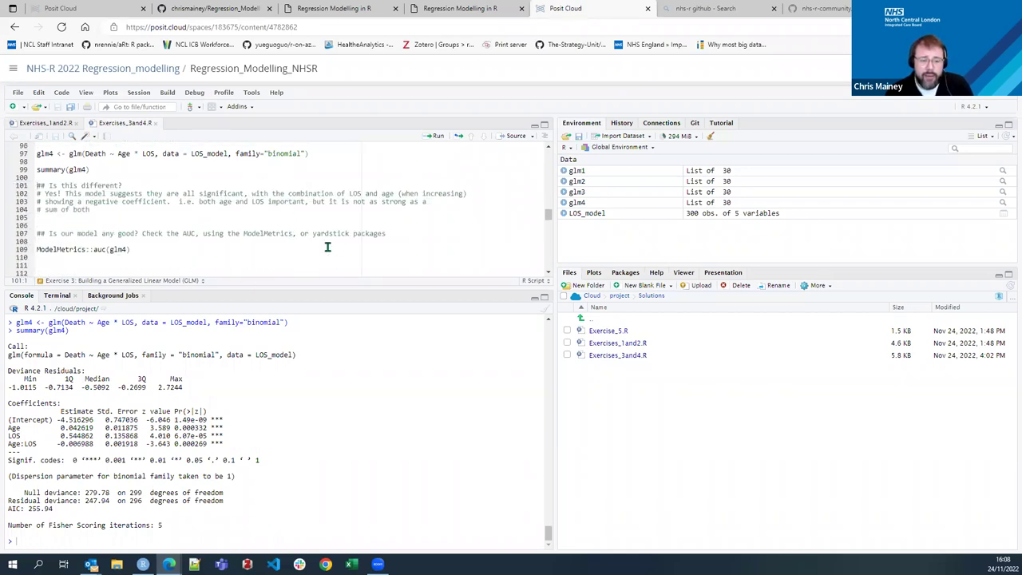
# Run the summary of the earlier Age + LOS model glm3 again from the script.
pyautogui.scroll(10, 308, 246)
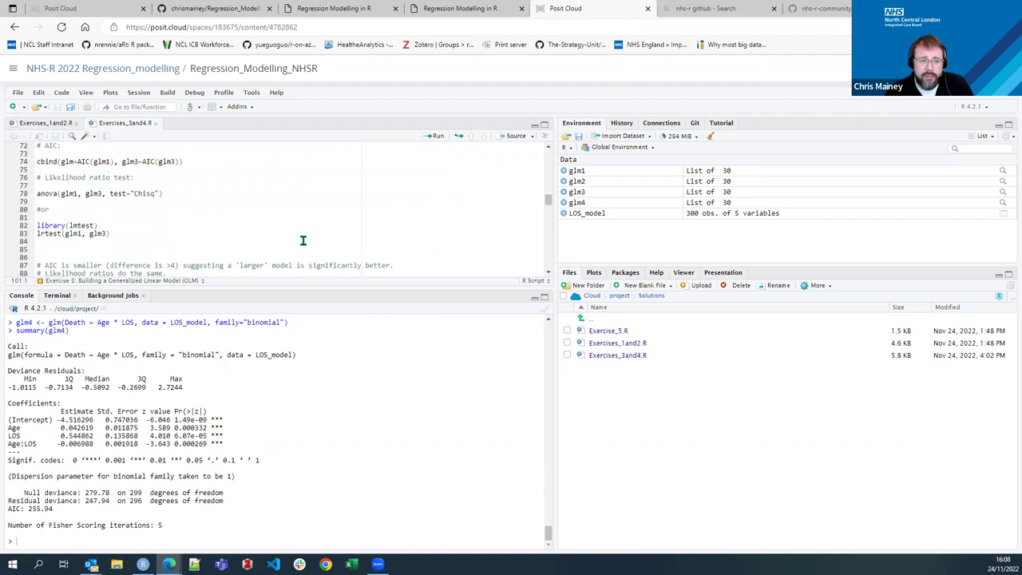
pyautogui.scroll(2, 302, 240)
pyautogui.scroll(2, 304, 240)
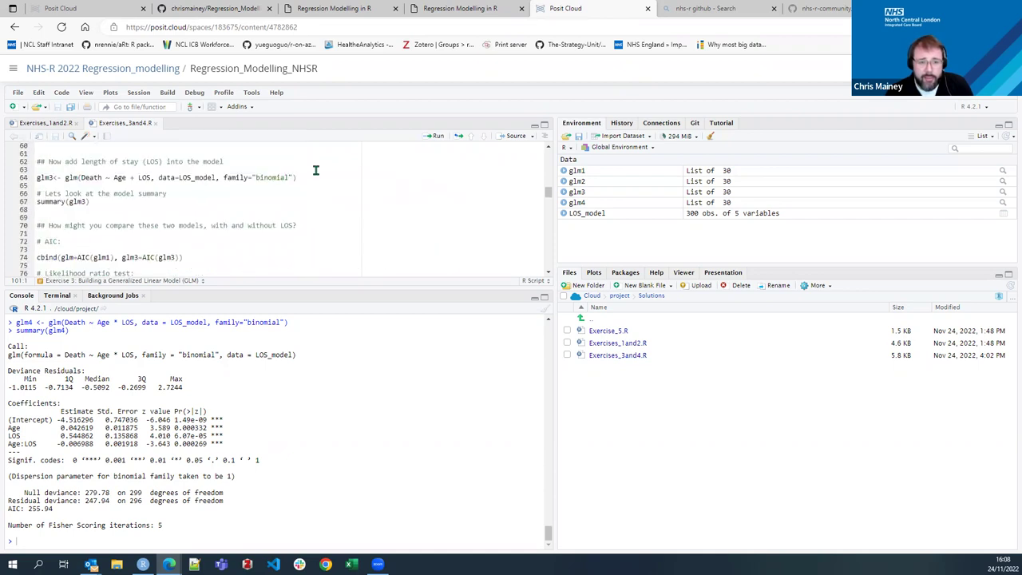
pyautogui.click(190, 177)
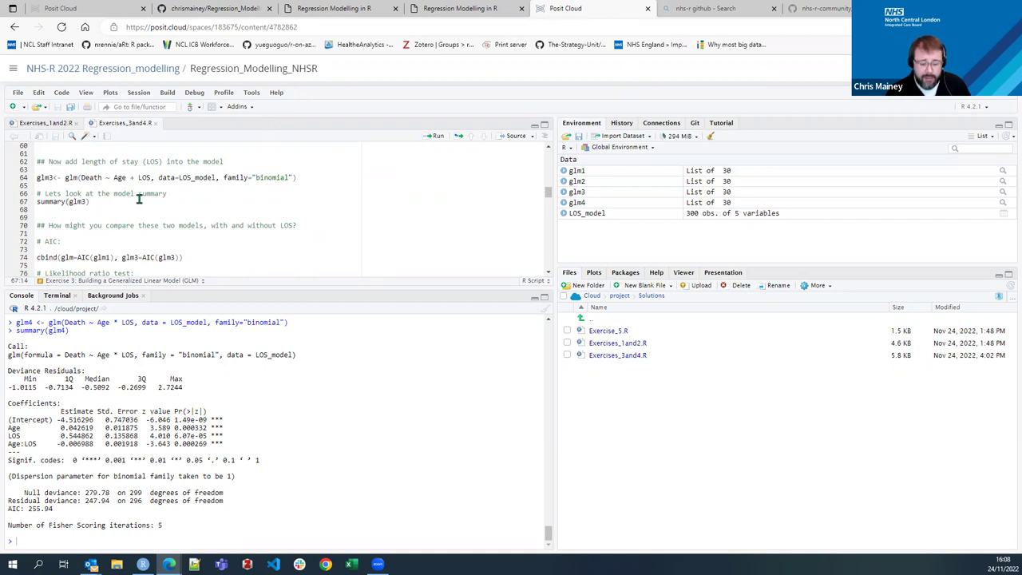
pyautogui.hotkey('ctrl', 'Return')
pyautogui.hotkey('ctrl', 'Return')
pyautogui.hotkey('ctrl', 'Return')
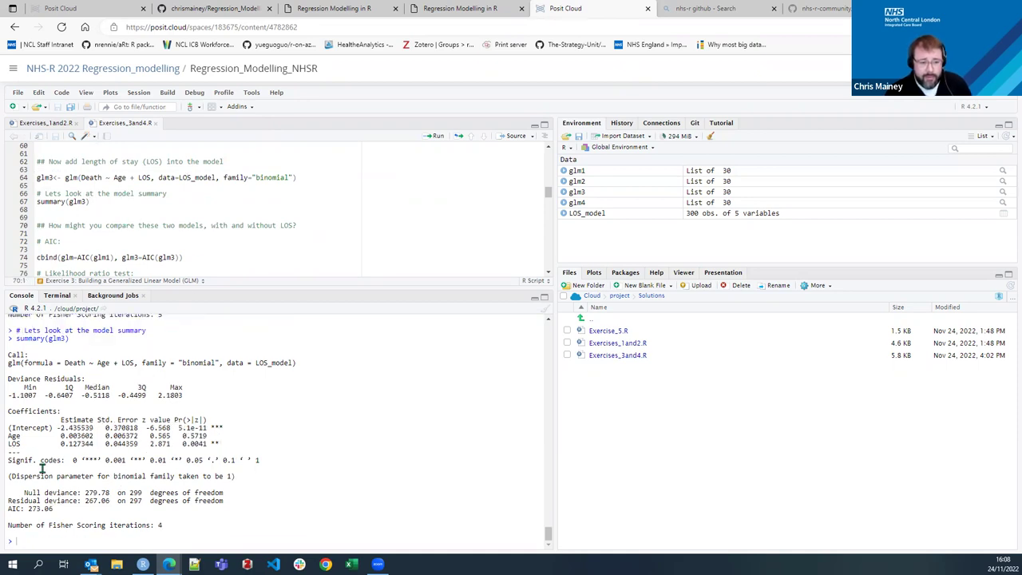
# Examine the AIC and residual deviance lines of the glm3 summary alongside the script's question on comparing models with and without LOS.
pyautogui.moveTo(7, 509); pyautogui.dragTo(83, 511)
pyautogui.click(83, 512)
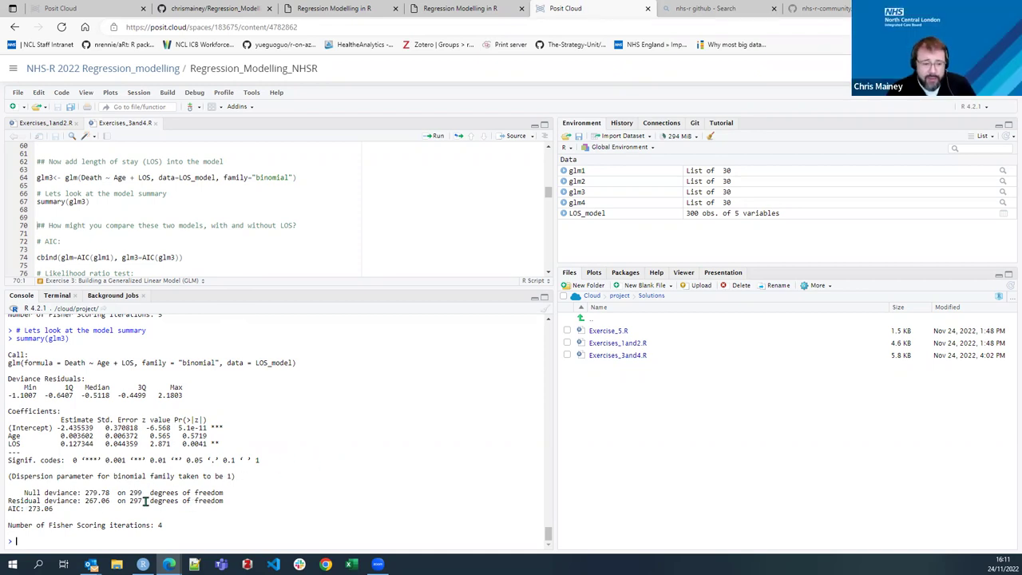
pyautogui.moveTo(66, 509); pyautogui.dragTo(8, 498)
pyautogui.click(76, 514)
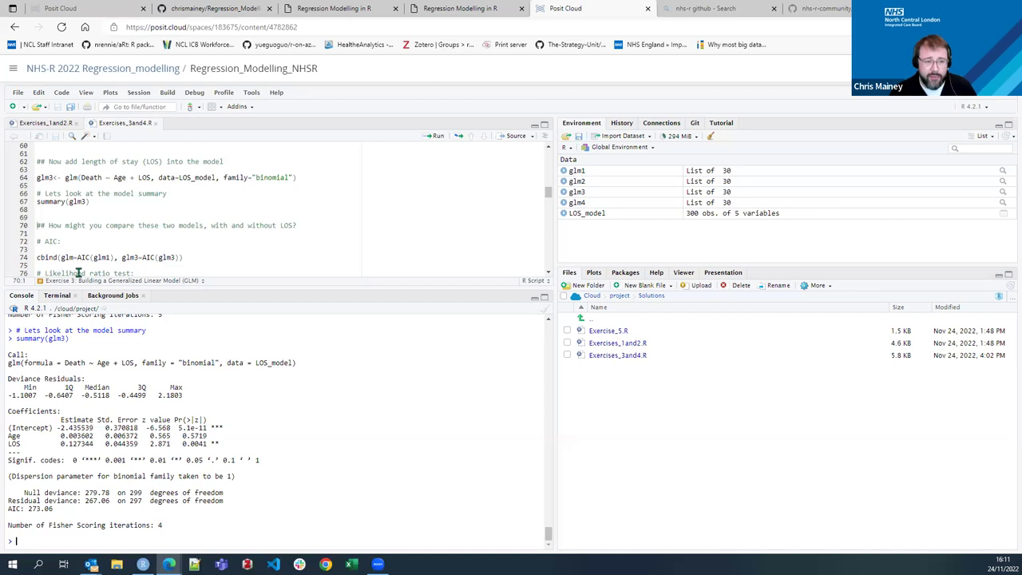
pyautogui.moveTo(54, 271); pyautogui.dragTo(53, 254)
pyautogui.click(51, 224)
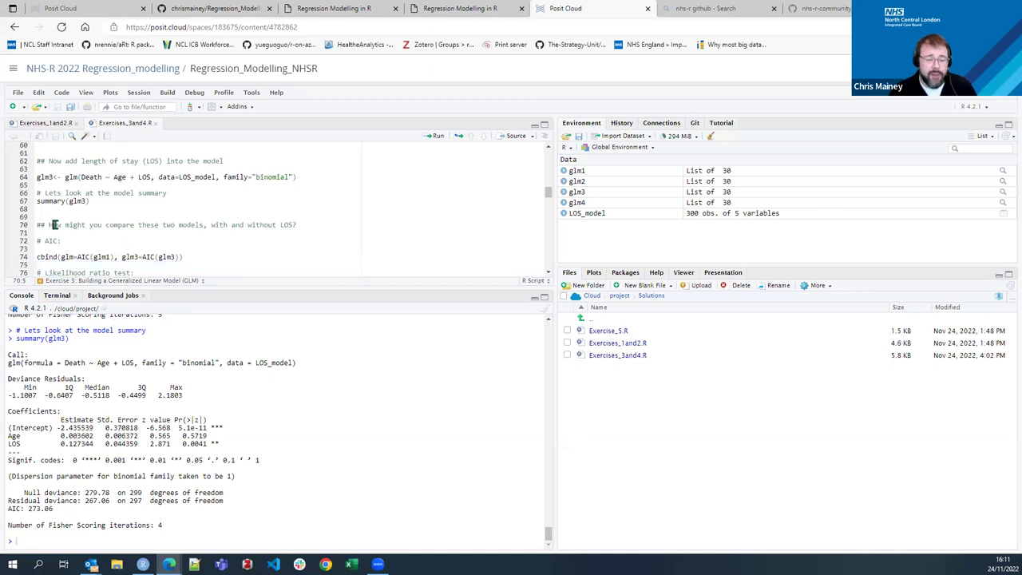
pyautogui.moveTo(8, 510); pyautogui.dragTo(55, 509)
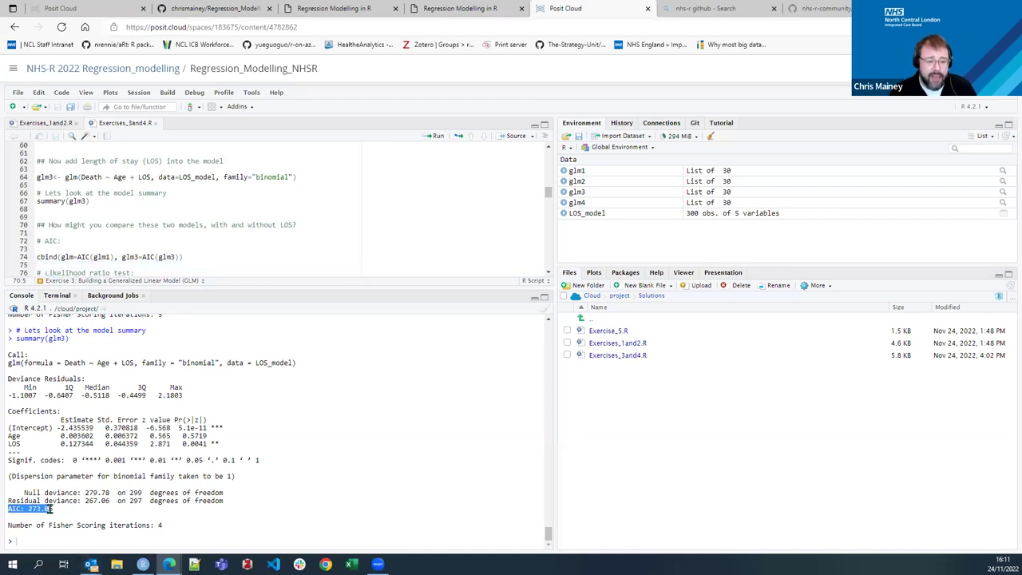
pyautogui.click(58, 509)
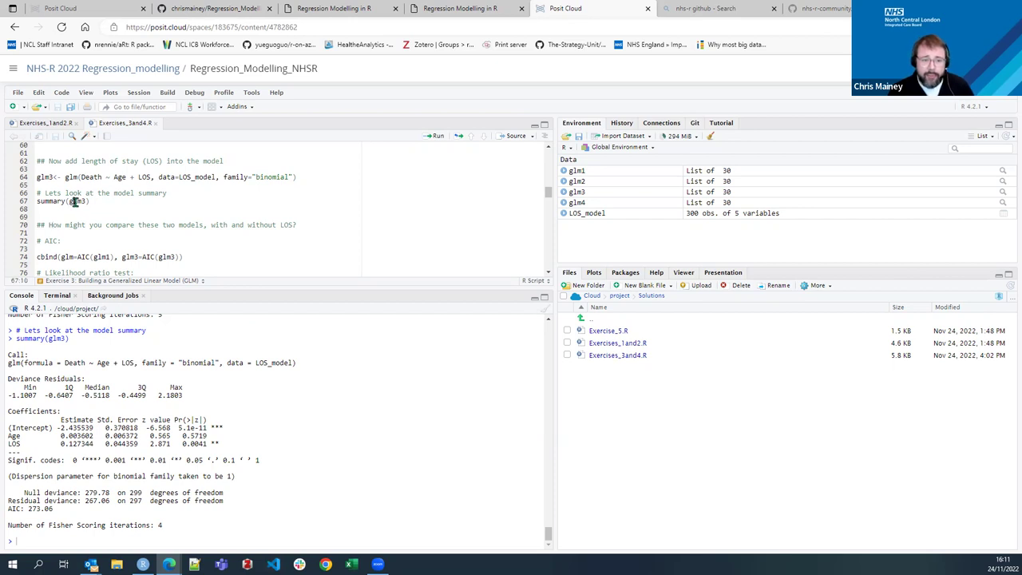
pyautogui.click(169, 257)
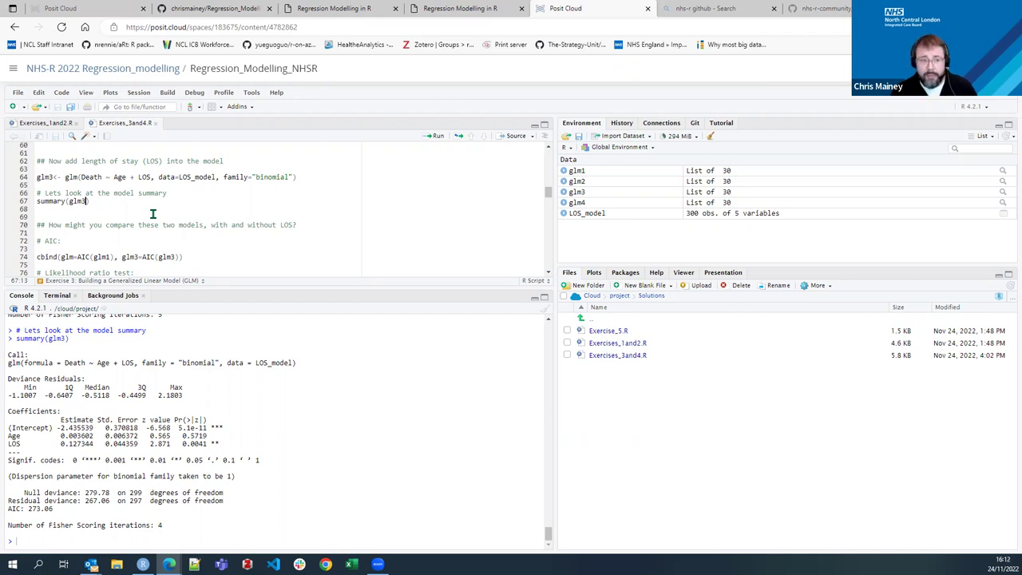
pyautogui.moveTo(64, 503); pyautogui.dragTo(59, 492)
pyautogui.click(117, 227)
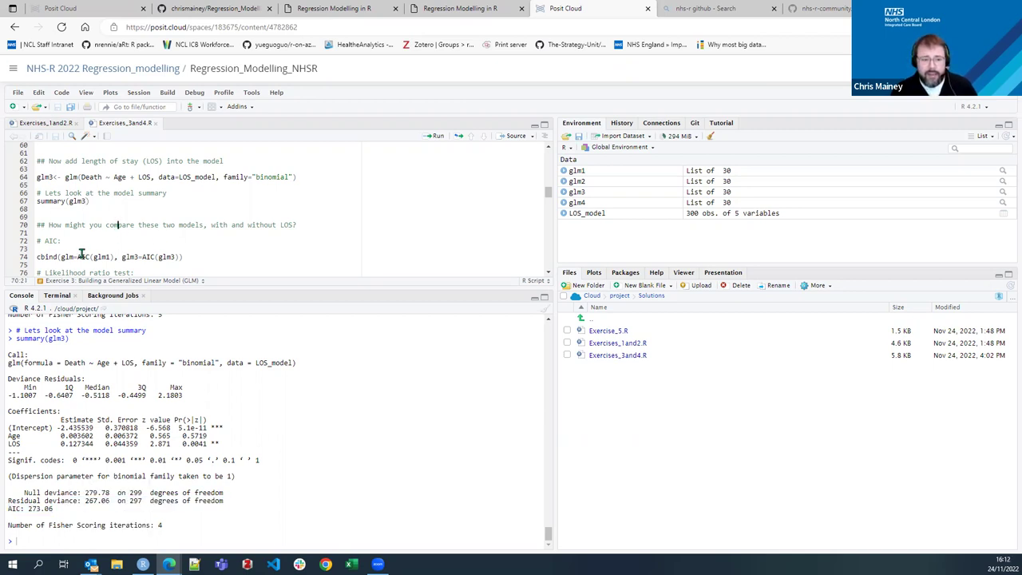
# Run the script line that binds AIC(glm1) and AIC(glm3) together for comparison.
pyautogui.click(88, 257)
pyautogui.click(37, 256)
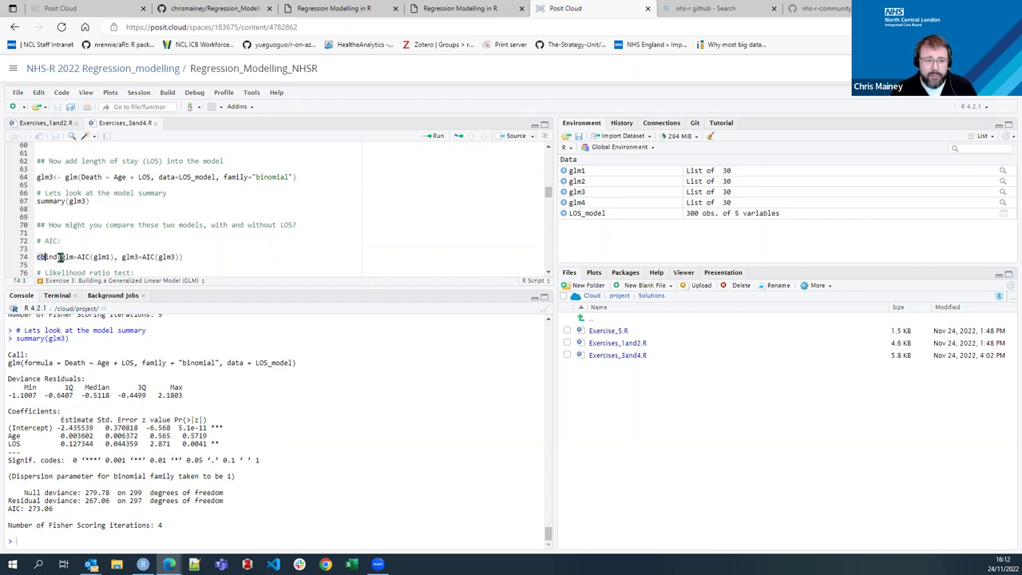
pyautogui.click(70, 257)
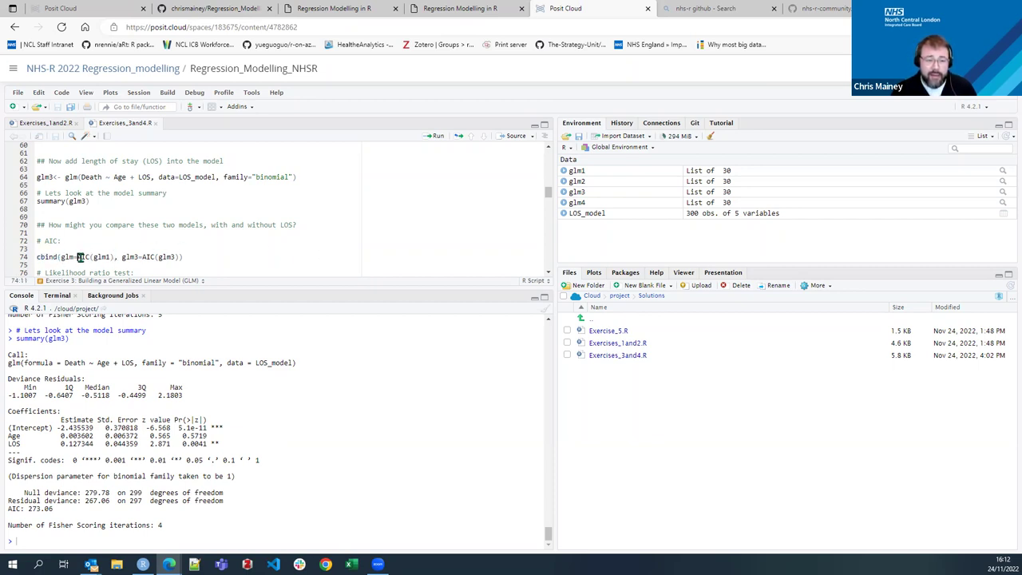
pyautogui.click(142, 256)
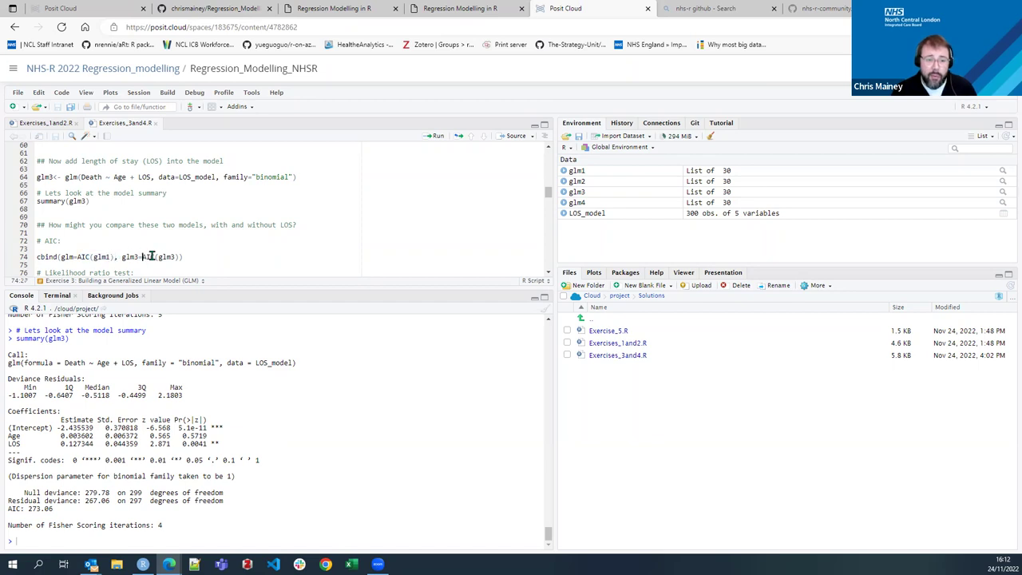
pyautogui.click(183, 256)
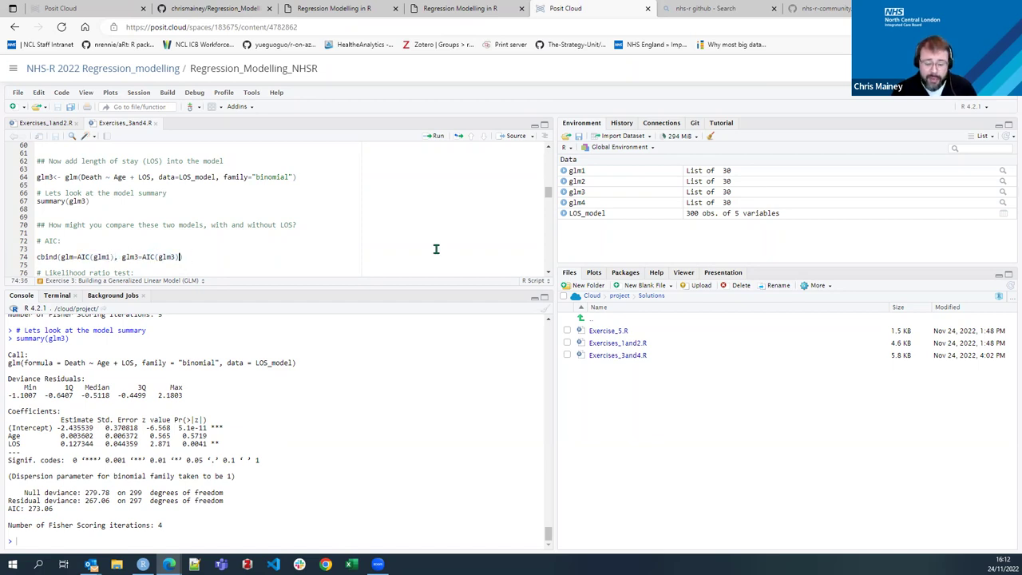
pyautogui.hotkey('ctrl', 'Return')
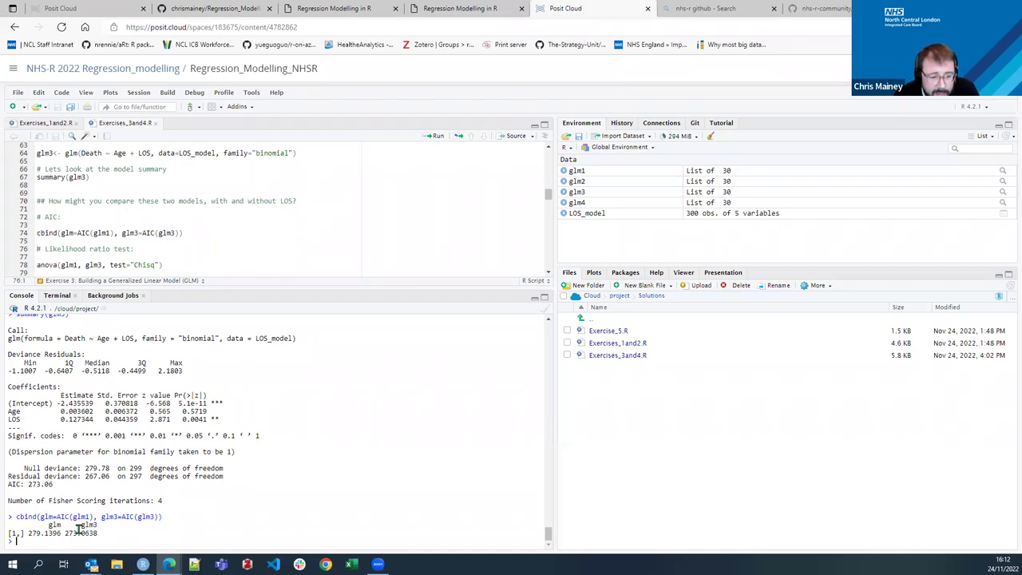
# Compare the AIC values of glm1 and glm3 and check the glm3 formula in the script.
pyautogui.moveTo(66, 532); pyautogui.dragTo(90, 533)
pyautogui.click(104, 521)
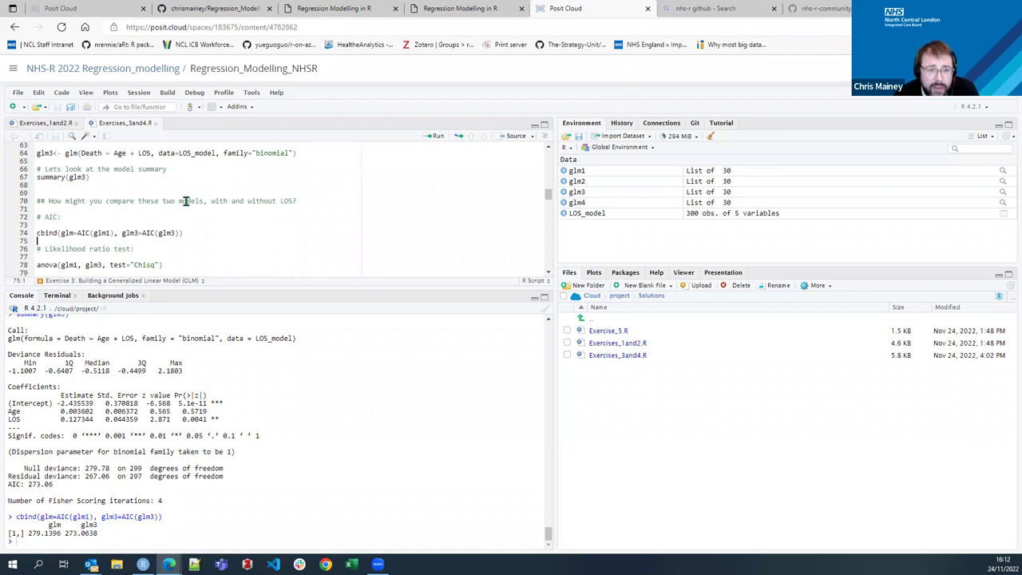
pyautogui.click(109, 152)
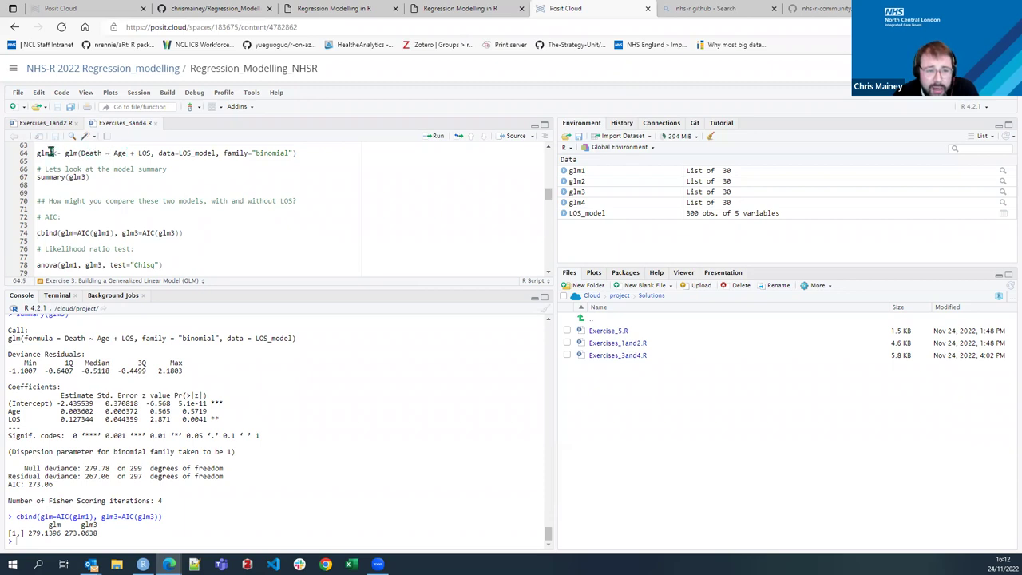
pyautogui.click(200, 152)
pyautogui.click(197, 234)
# Review the anova and lrtest options for the likelihood ratio test, and try to run lrtest(glm1, glm3).
pyautogui.scroll(-2, 239, 209)
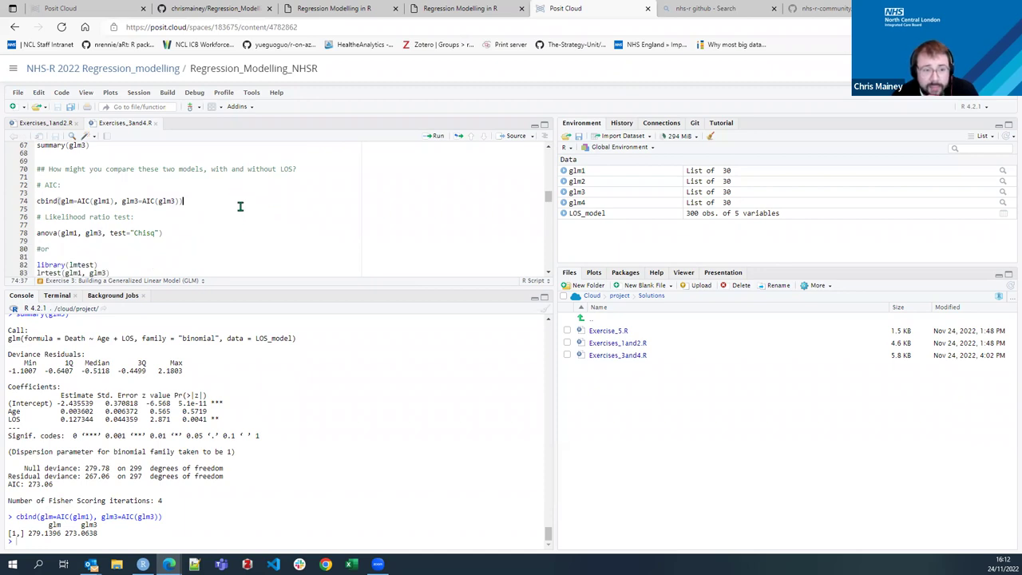
pyautogui.click(64, 232)
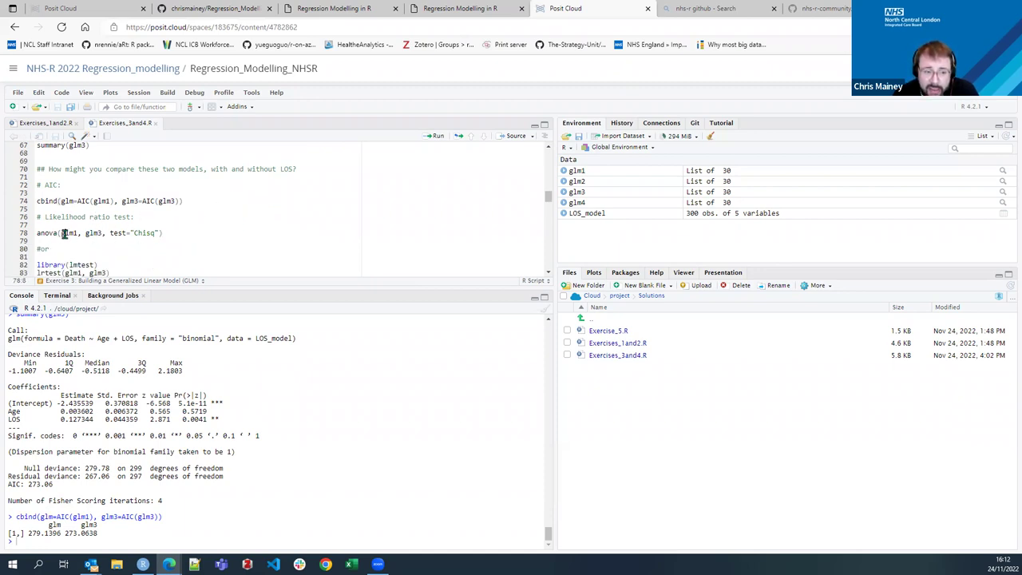
pyautogui.click(91, 216)
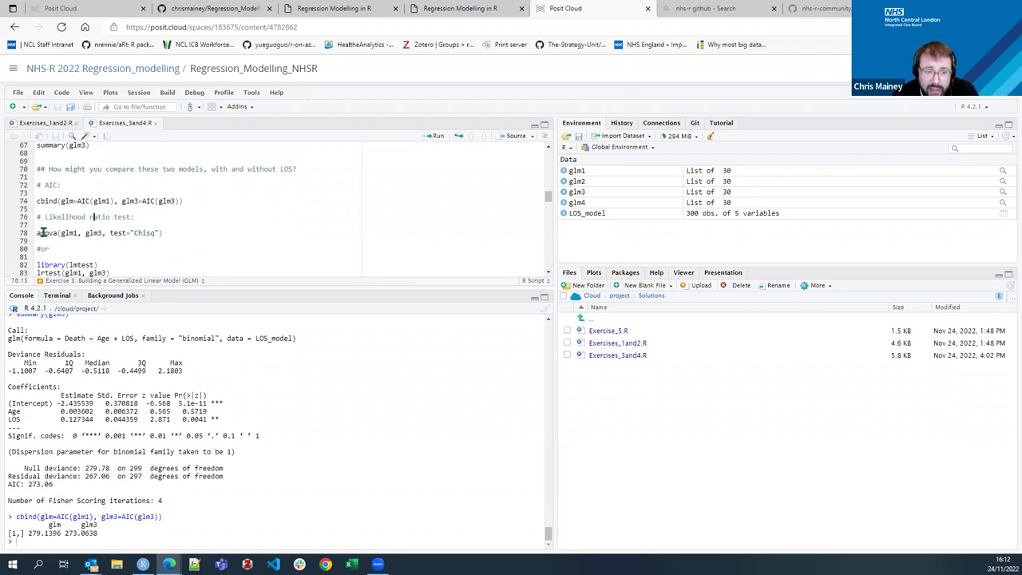
pyautogui.scroll(-3, 83, 235)
pyautogui.scroll(2, 88, 226)
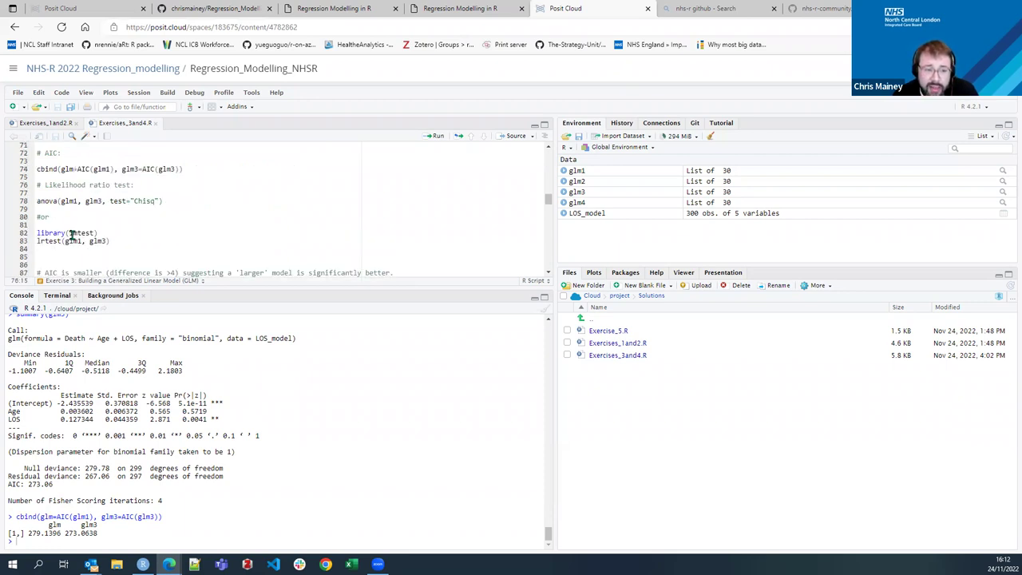
pyautogui.doubleClick(68, 233)
pyautogui.press('Right')
pyautogui.moveTo(37, 241); pyautogui.dragTo(119, 238)
pyautogui.click(120, 238)
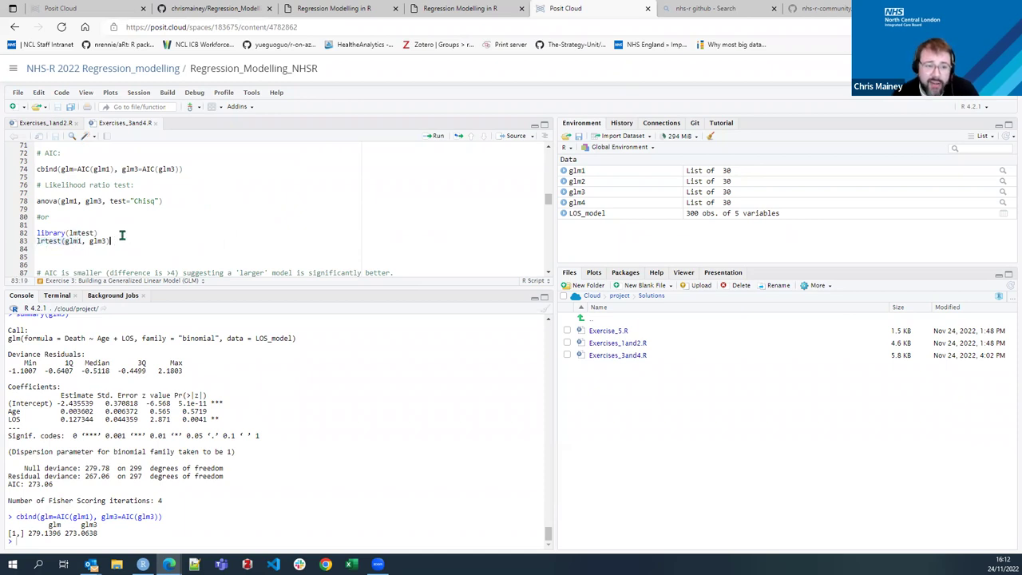
pyautogui.hotkey('ctrl', 'Return')
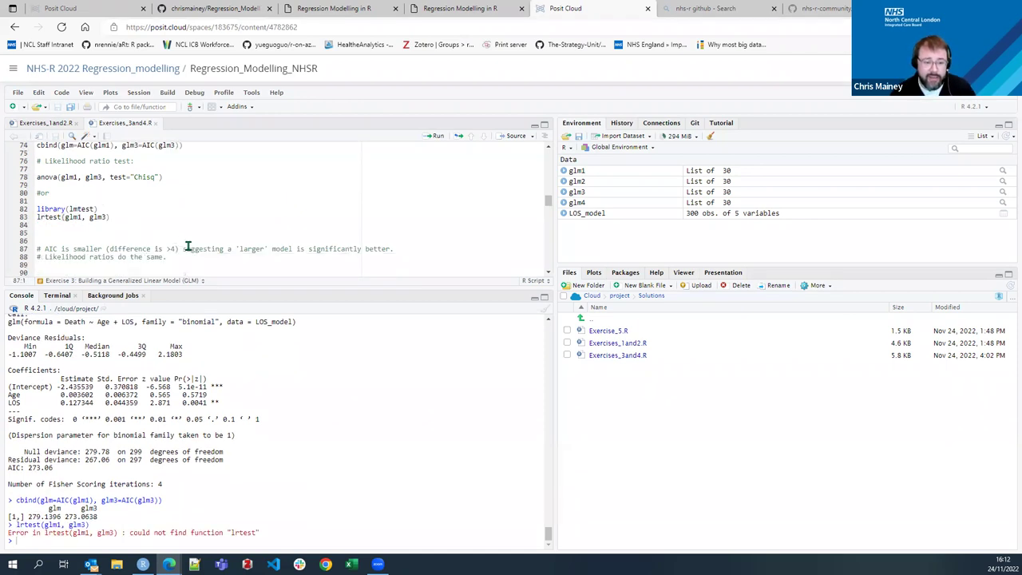
# Load the lmtest package, run lrtest(glm1, glm3), and check the p-value of the likelihood ratio test.
pyautogui.click(89, 210)
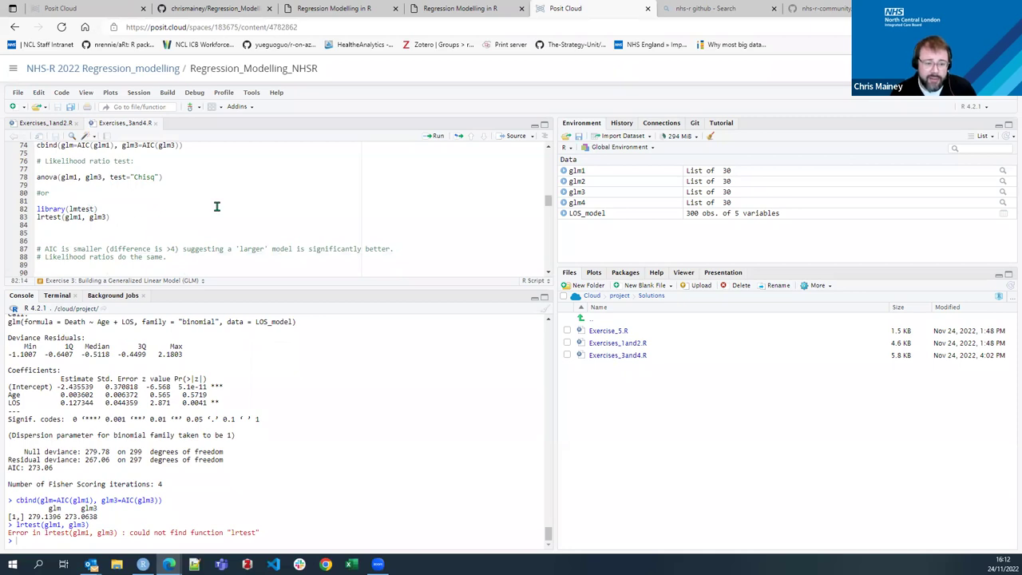
pyautogui.hotkey('ctrl', 'Return')
pyautogui.hotkey('ctrl', 'Return')
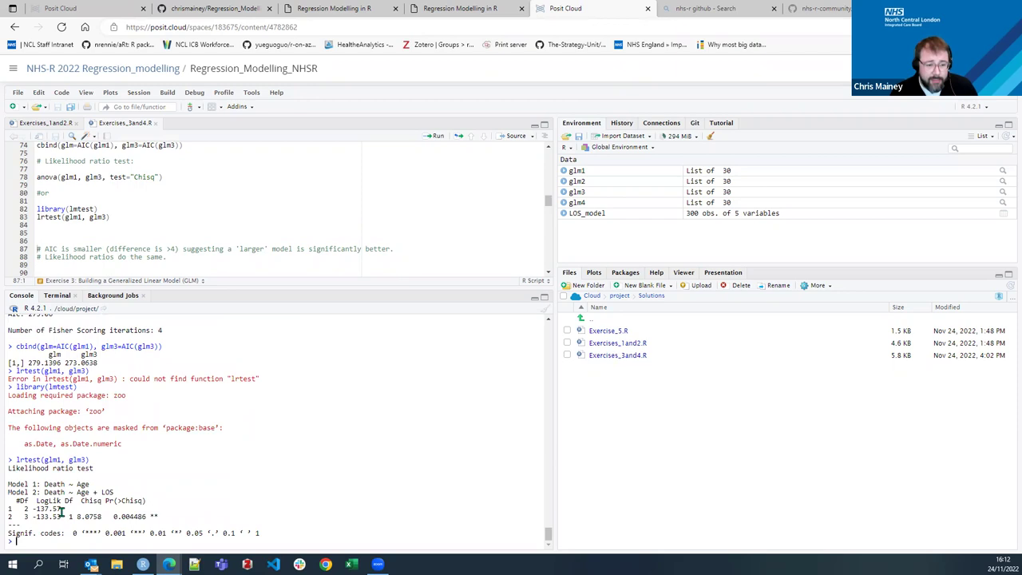
pyautogui.moveTo(105, 501); pyautogui.dragTo(153, 518)
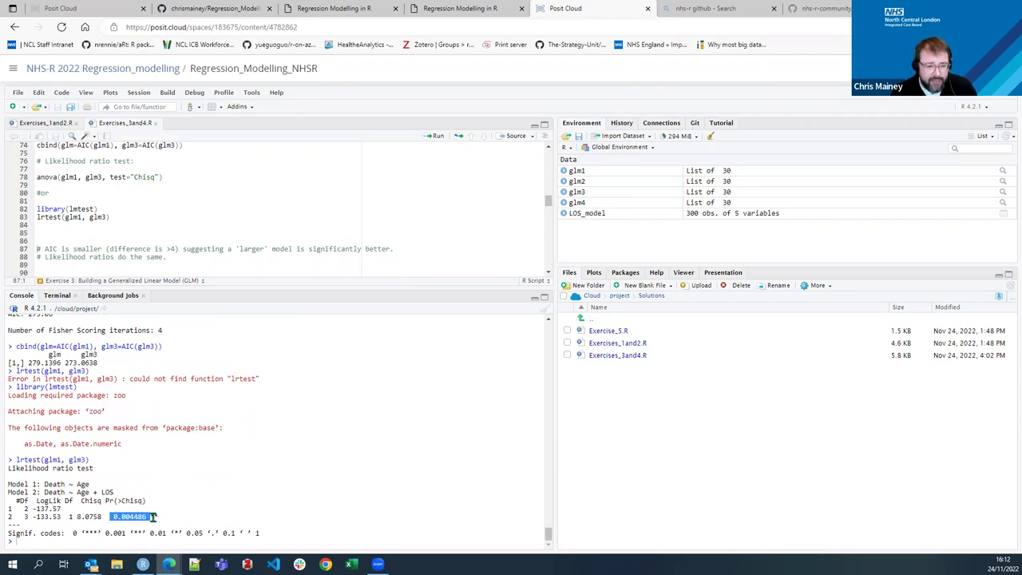
pyautogui.click(152, 516)
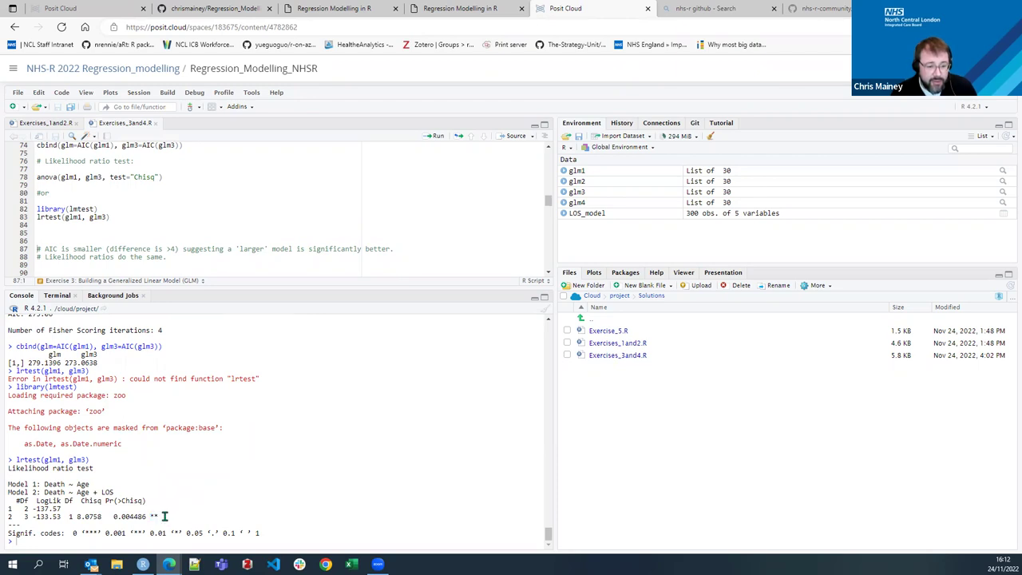
# Run anova(glm1, glm3, test="Chisq") from the script and check the p-value in its deviance table.
pyautogui.click(112, 216)
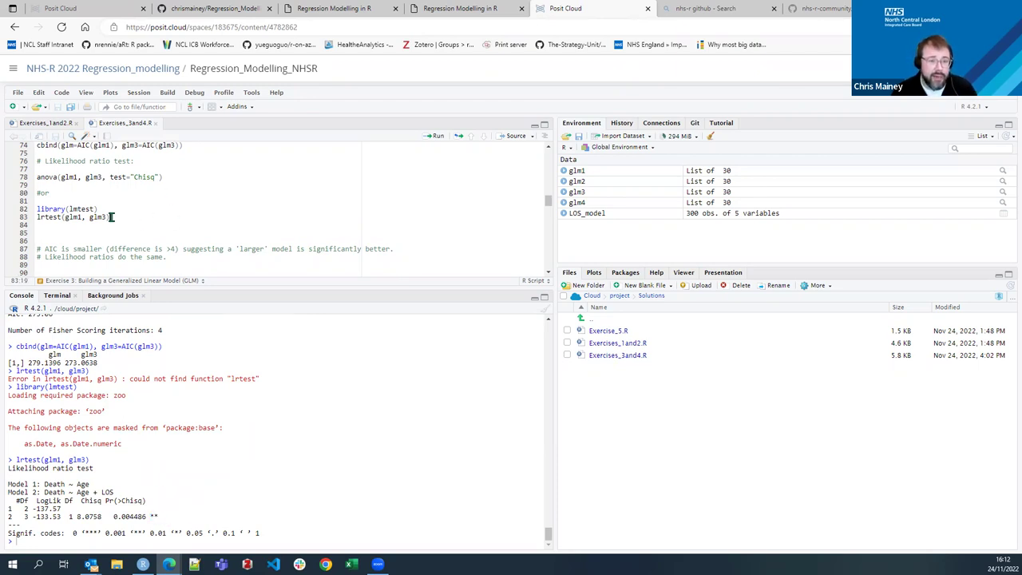
pyautogui.click(69, 209)
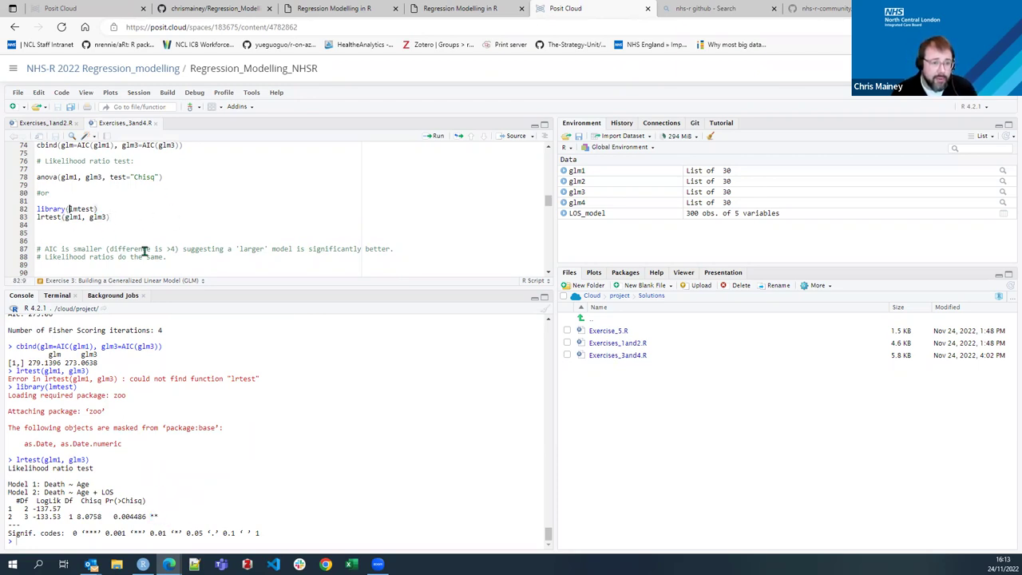
pyautogui.scroll(1, 140, 251)
pyautogui.click(106, 209)
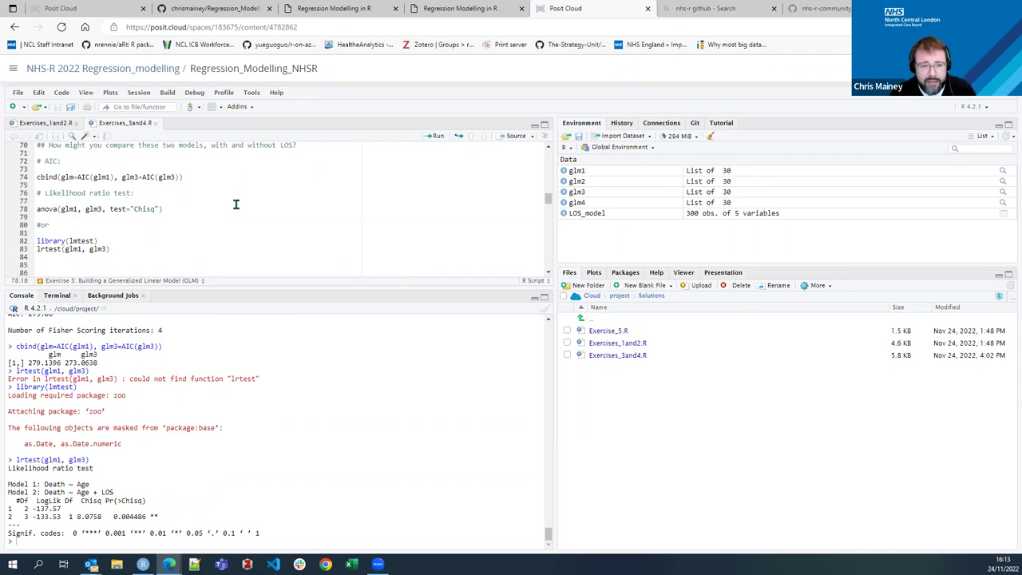
pyautogui.hotkey('ctrl', 'Return')
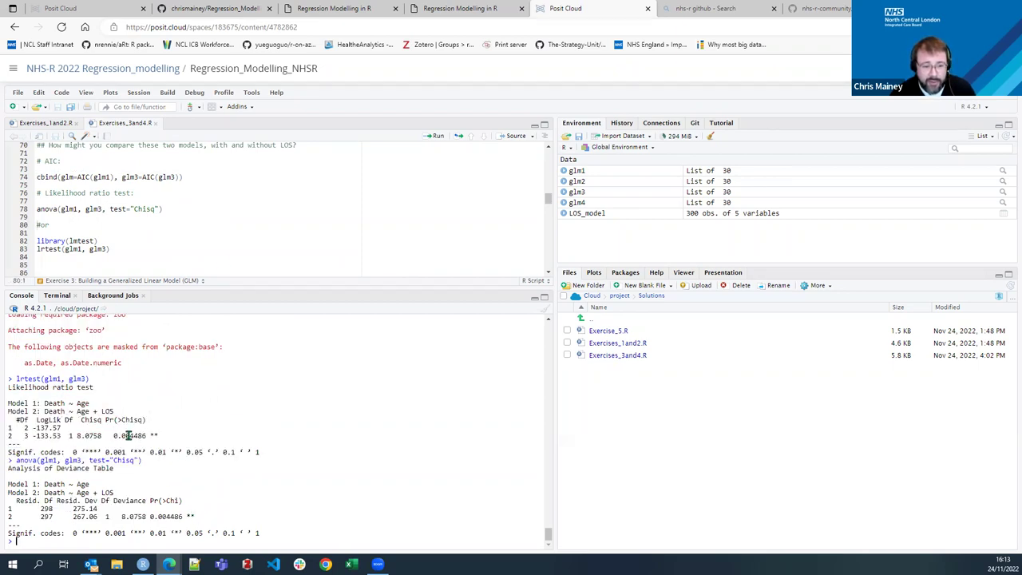
pyautogui.moveTo(147, 517); pyautogui.dragTo(191, 518)
pyautogui.click(151, 519)
pyautogui.click(195, 517)
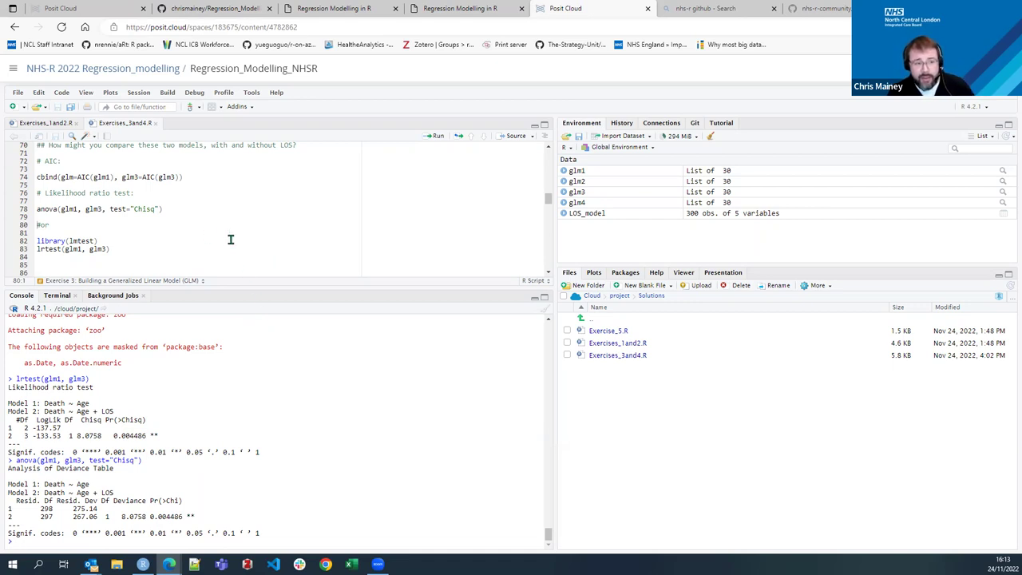
# Review the script's comments on the AIC comparison and the Age and LOS interaction, and enlarge the script pane down to the AUC section.
pyautogui.scroll(-5, 222, 234)
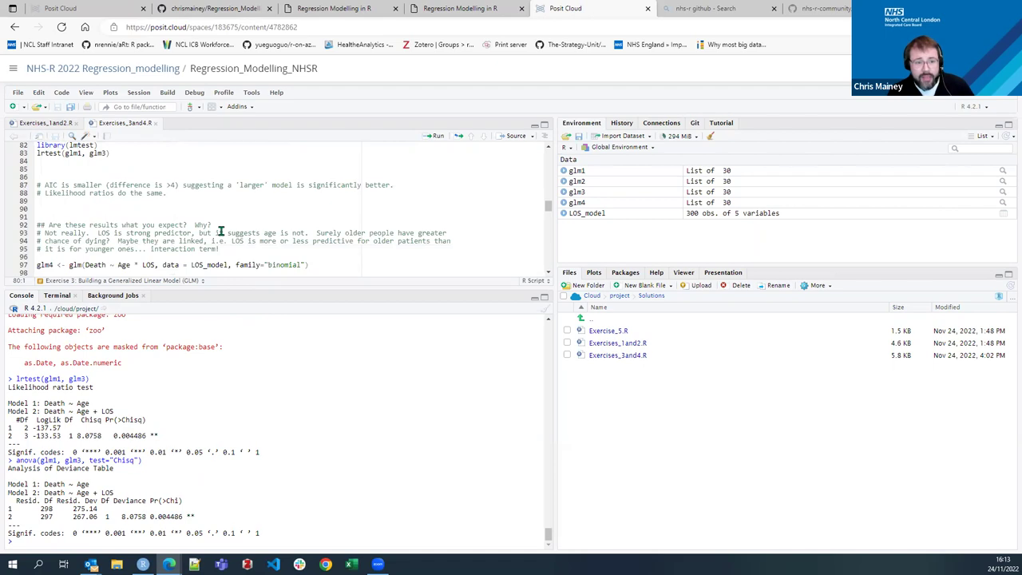
pyautogui.scroll(6, 176, 237)
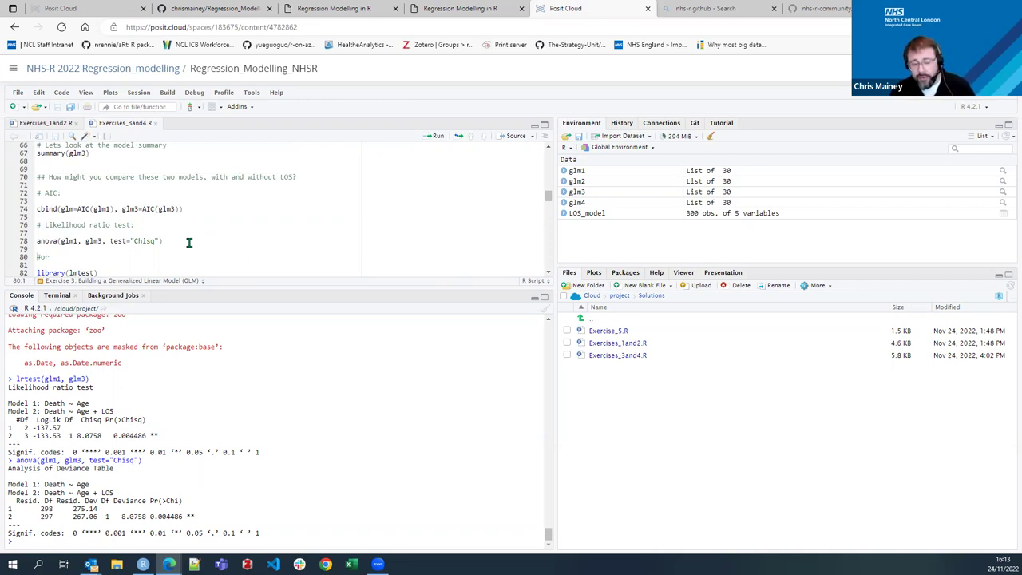
pyautogui.scroll(-5, 192, 240)
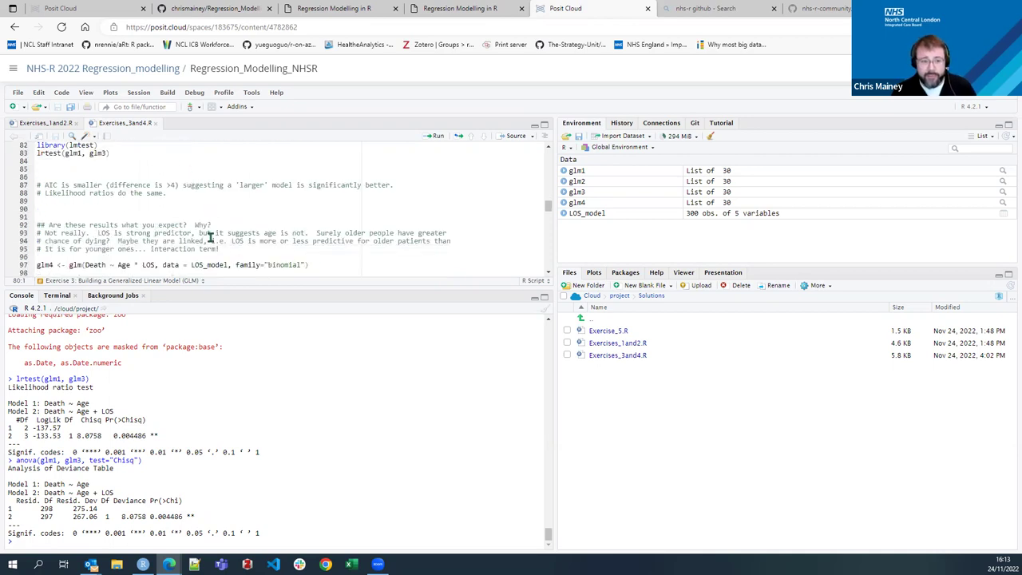
pyautogui.scroll(-3, 218, 237)
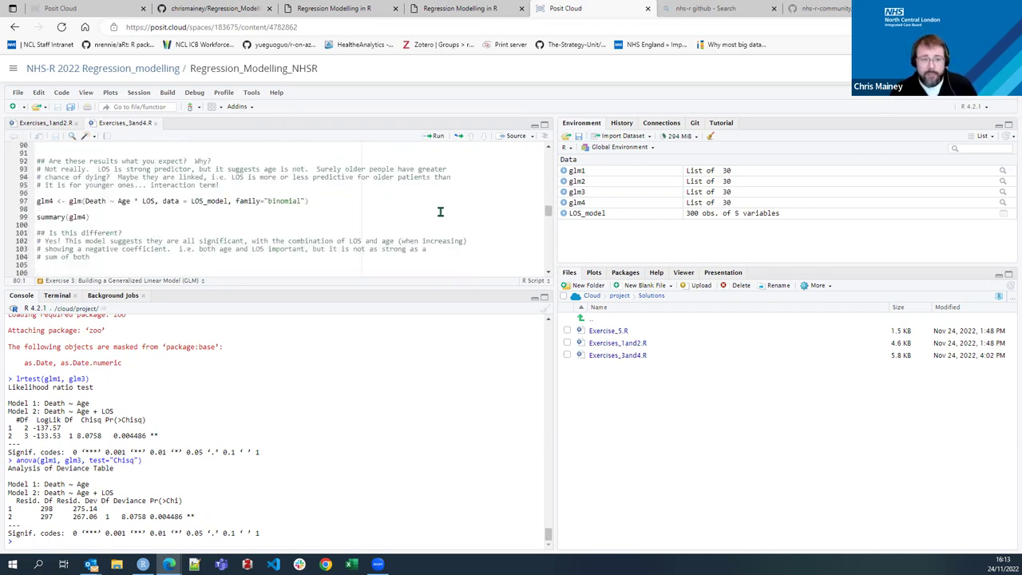
pyautogui.moveTo(257, 289); pyautogui.dragTo(274, 368)
pyautogui.click(176, 297)
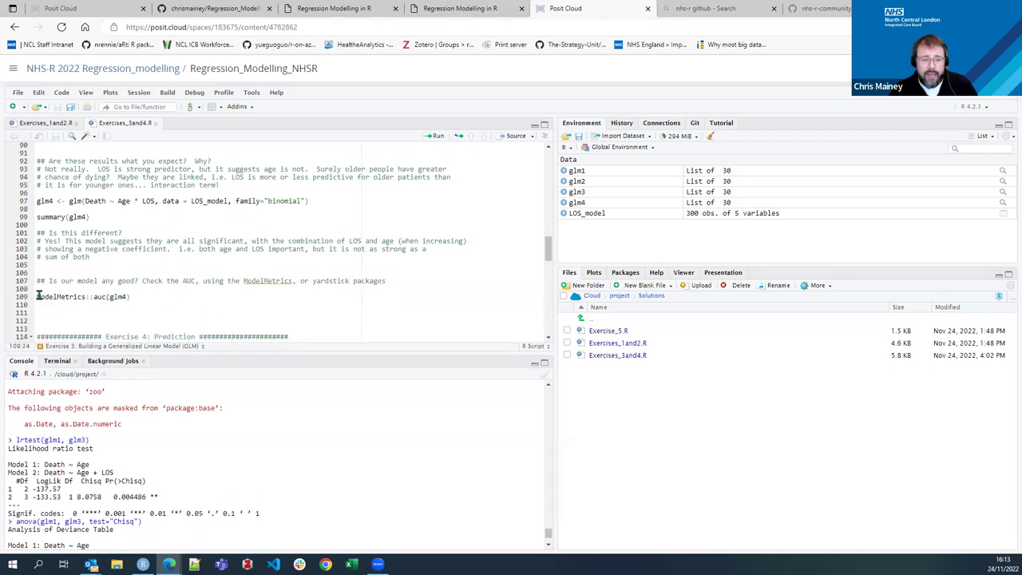
# Run ModelMetrics::auc(glm4) from the script and check the resulting AUC in the console.
pyautogui.moveTo(36, 296); pyautogui.dragTo(85, 297)
pyautogui.click(87, 296)
pyautogui.write('::')
pyautogui.click(133, 296)
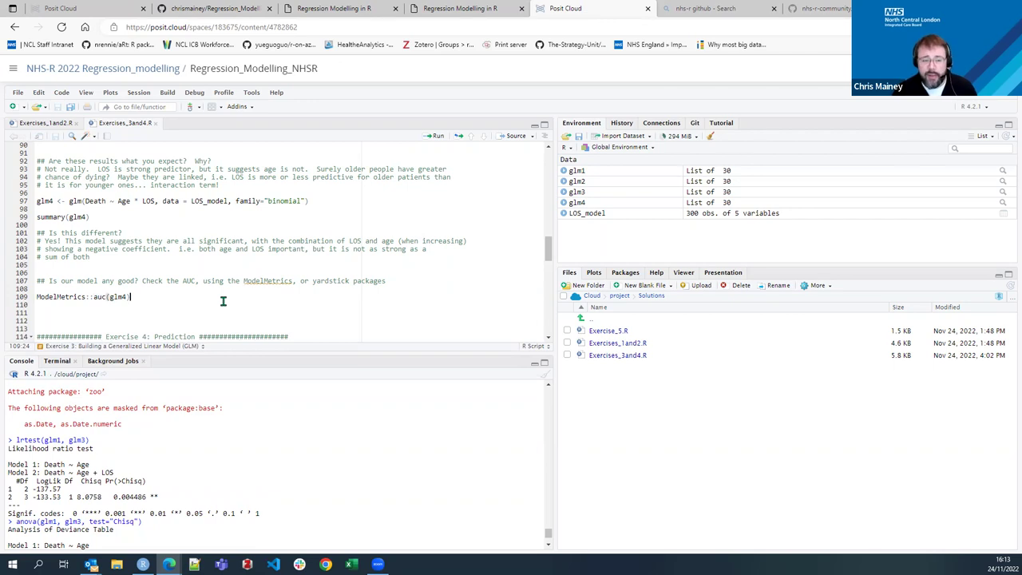
pyautogui.hotkey('ctrl', 'Return')
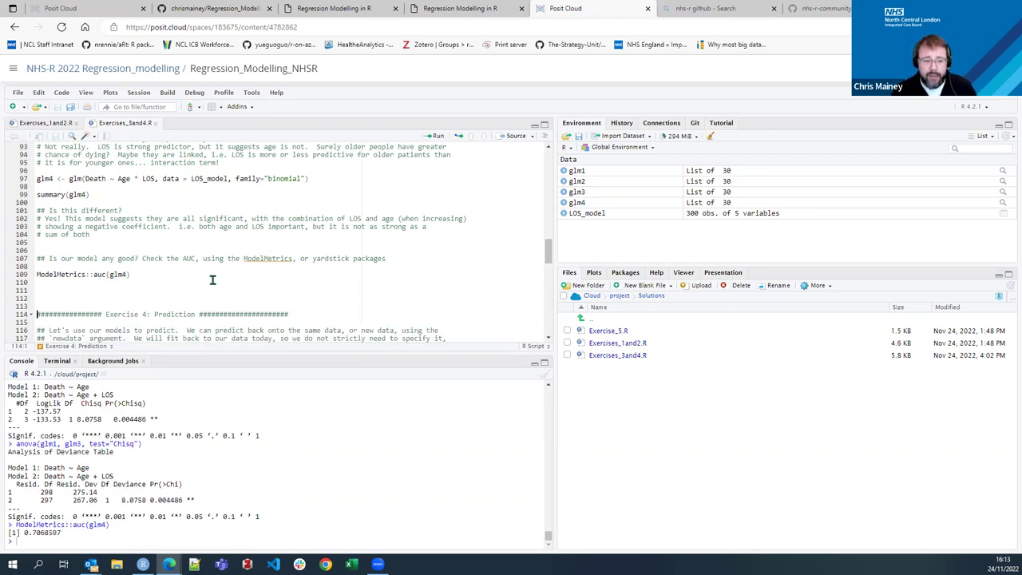
pyautogui.moveTo(24, 532); pyautogui.dragTo(60, 532)
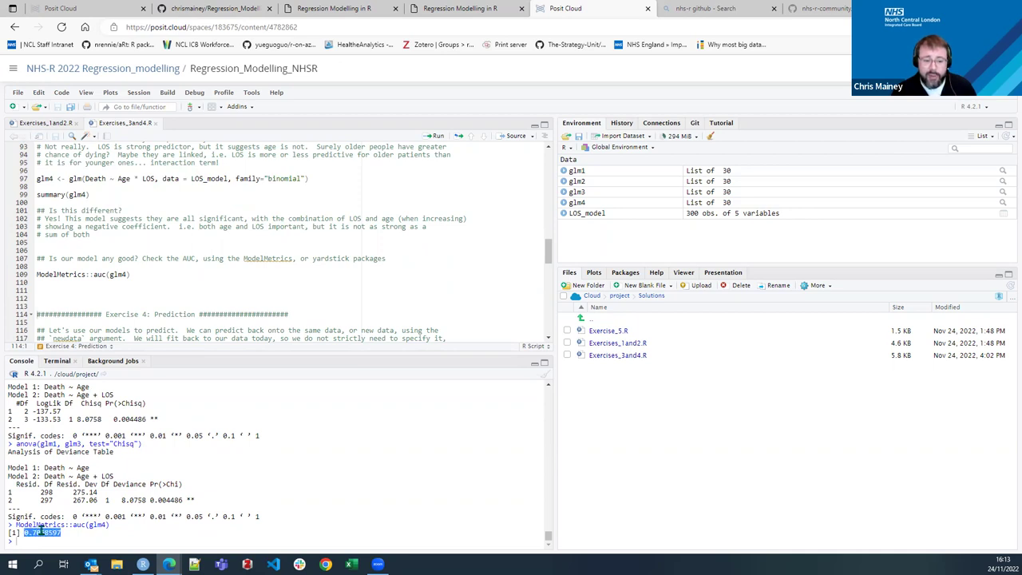
pyautogui.click(77, 542)
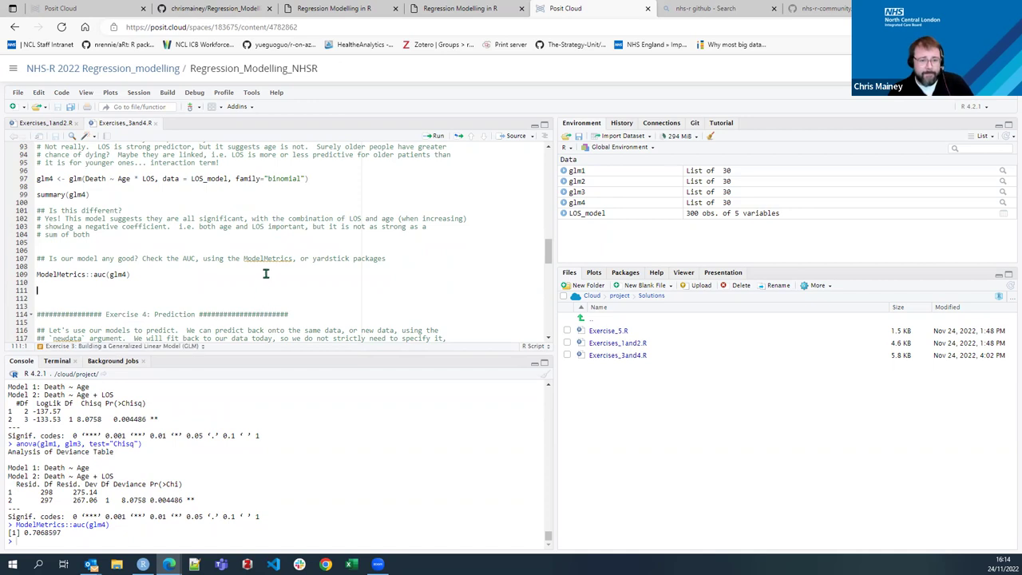
# Read the introduction to Exercise 4: Prediction in the script, including the predict call and the ggplot2 scatter plot.
pyautogui.scroll(-2, 224, 282)
pyautogui.scroll(-4, 212, 266)
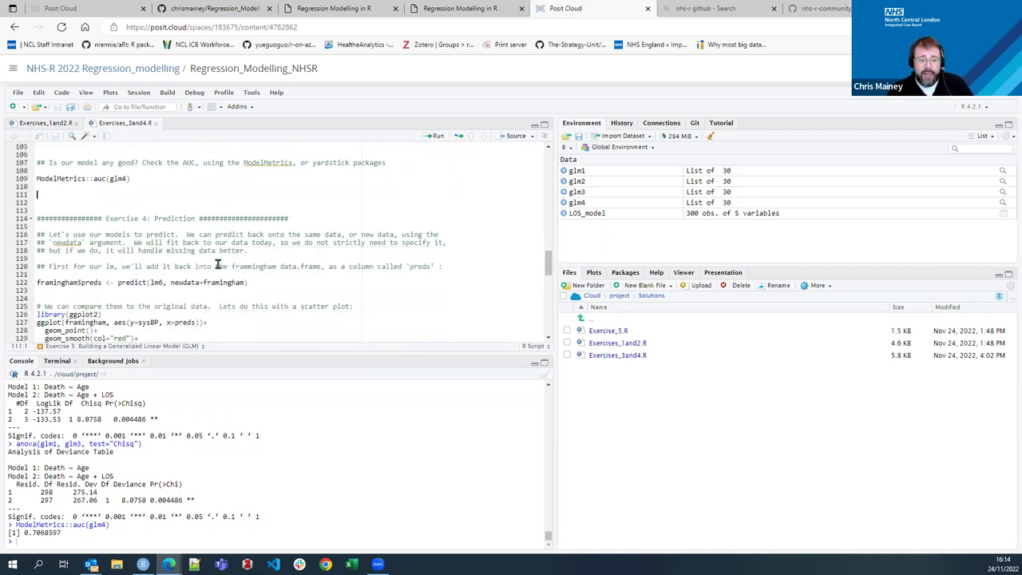
pyautogui.moveTo(37, 218); pyautogui.dragTo(283, 327)
pyautogui.click(283, 318)
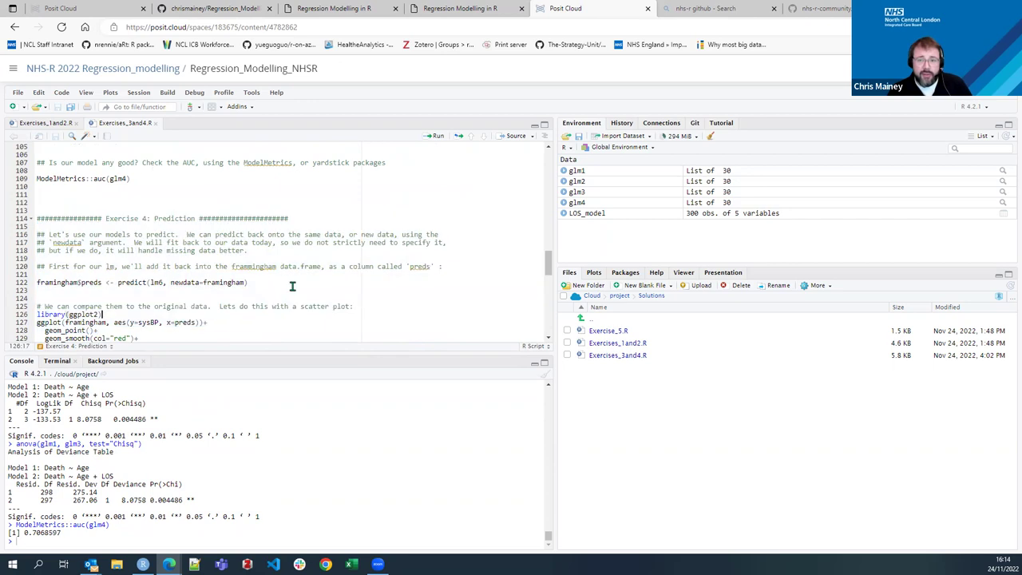
# Switch to the Regression Modelling in R slides and advance from Odds Ratio past Exercise 3 to the Prediction (1) slide.
pyautogui.click(342, 8)
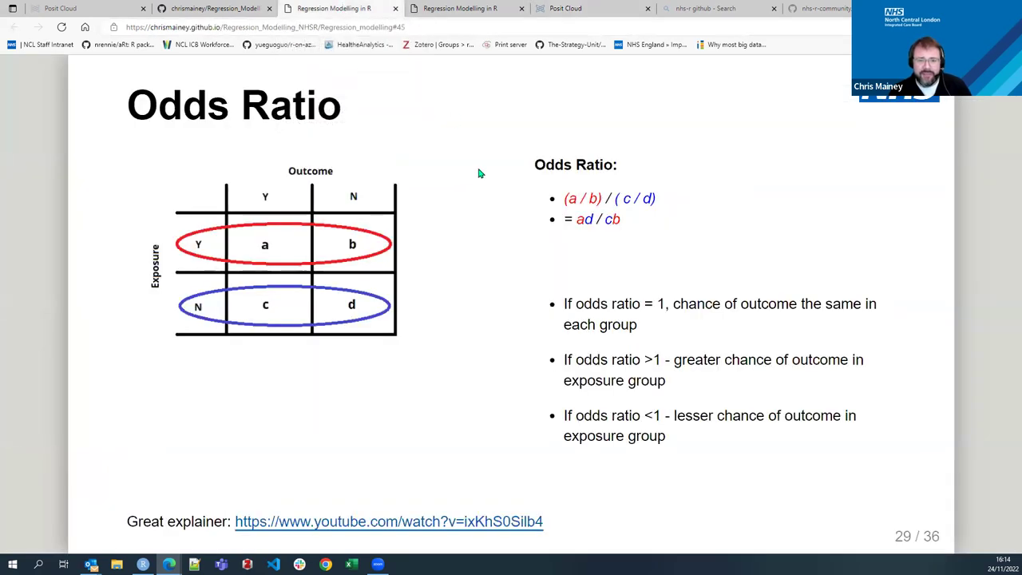
pyautogui.press('Right')
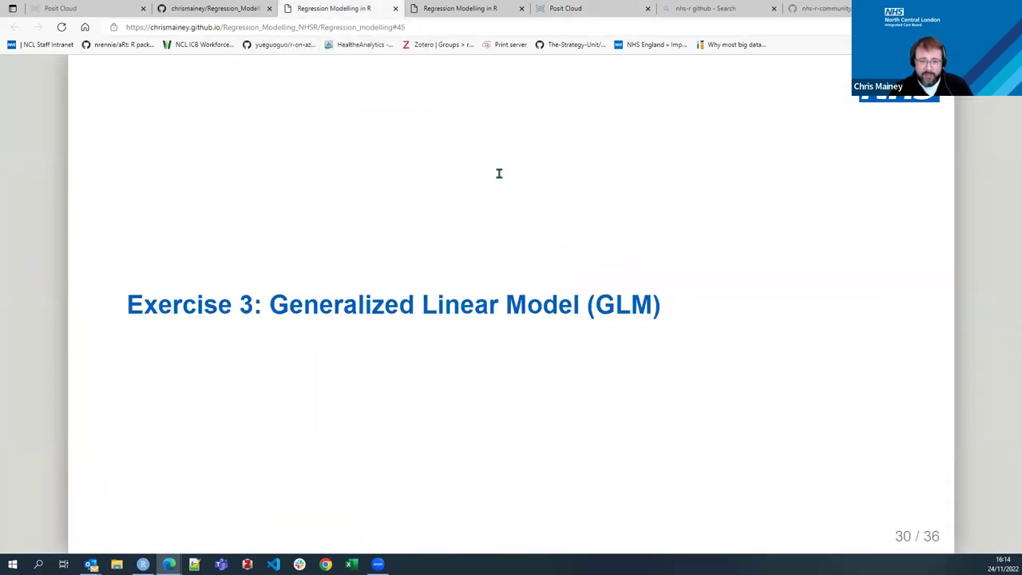
pyautogui.press('Right')
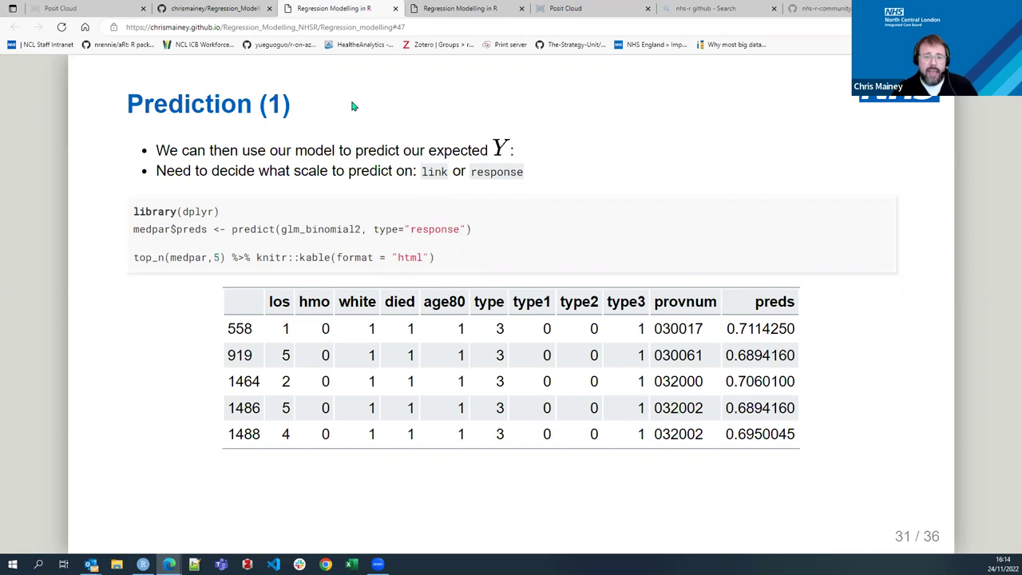
# Examine the medpar$preds assignment on the slide: the response type, the new preds column, and the predict call on glm_binomial2.
pyautogui.moveTo(373, 229); pyautogui.dragTo(466, 229)
pyautogui.click(467, 229)
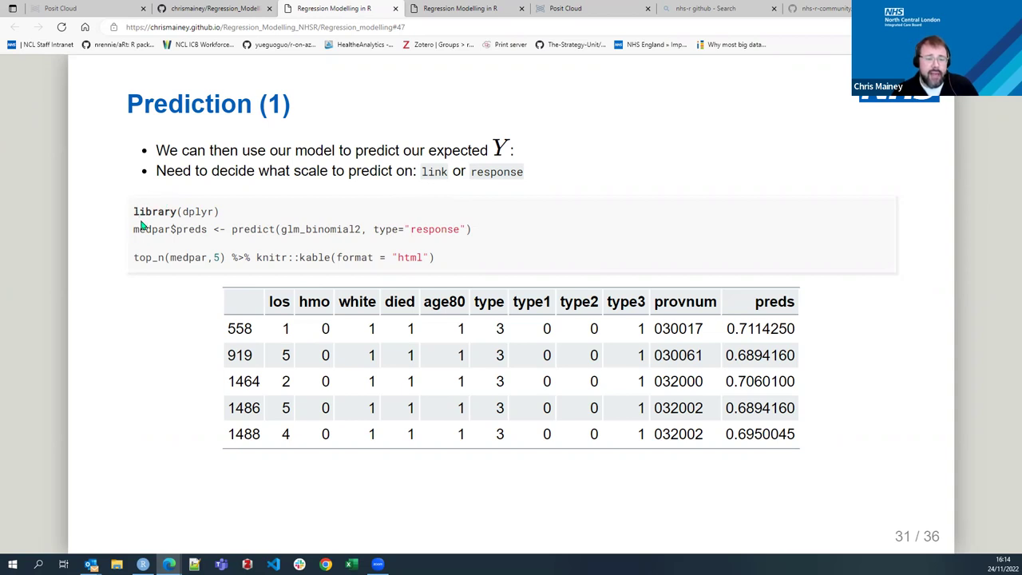
pyautogui.moveTo(133, 229); pyautogui.dragTo(206, 230)
pyautogui.click(183, 230)
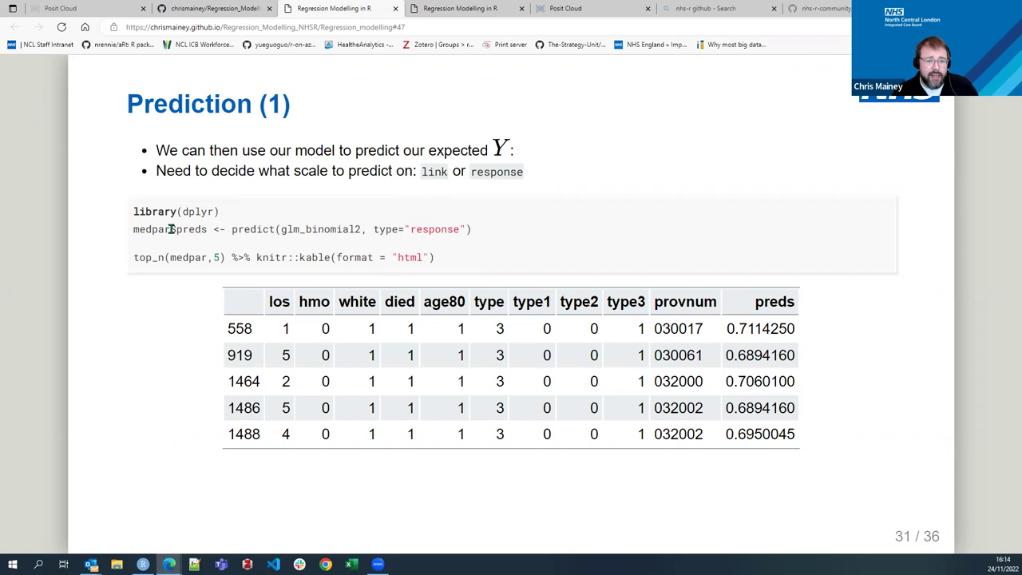
pyautogui.doubleClick(195, 230)
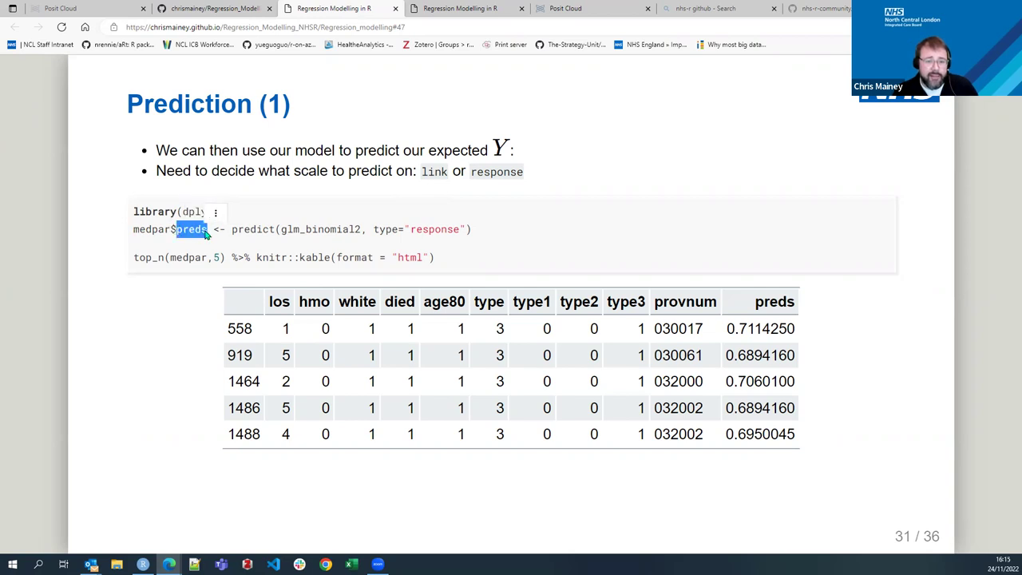
pyautogui.click(236, 230)
pyautogui.moveTo(231, 229); pyautogui.dragTo(363, 229)
pyautogui.click(286, 240)
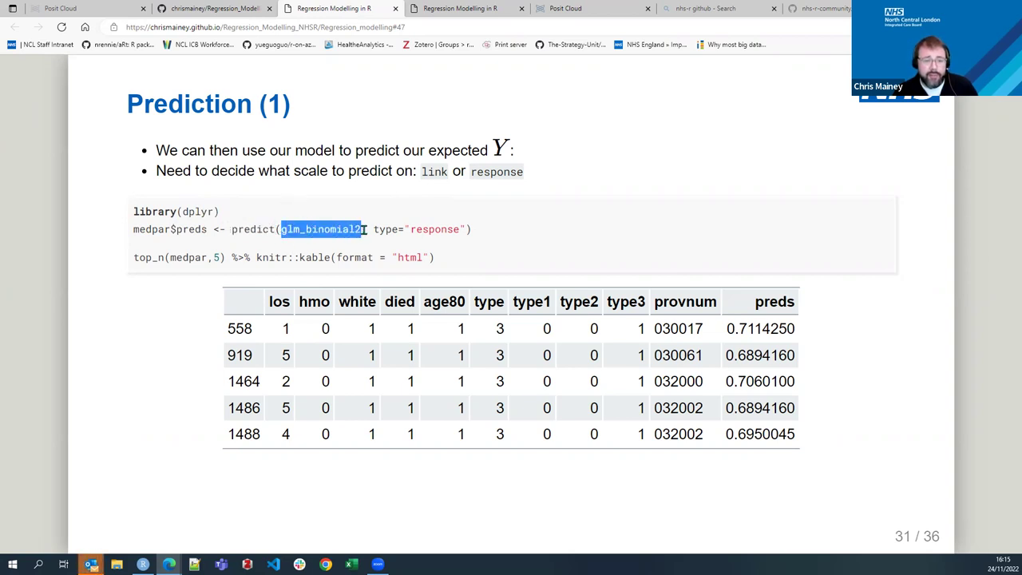
pyautogui.click(364, 230)
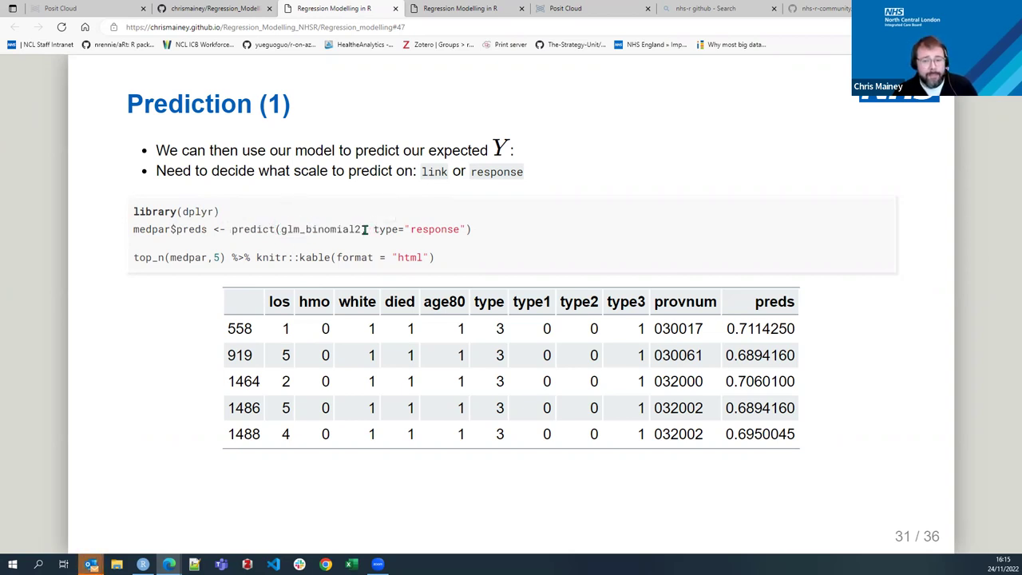
# Examine the top_n(medpar,5) line piped into knitr::kable that produces the table of predictions.
pyautogui.moveTo(363, 229); pyautogui.dragTo(136, 256)
pyautogui.click(473, 236)
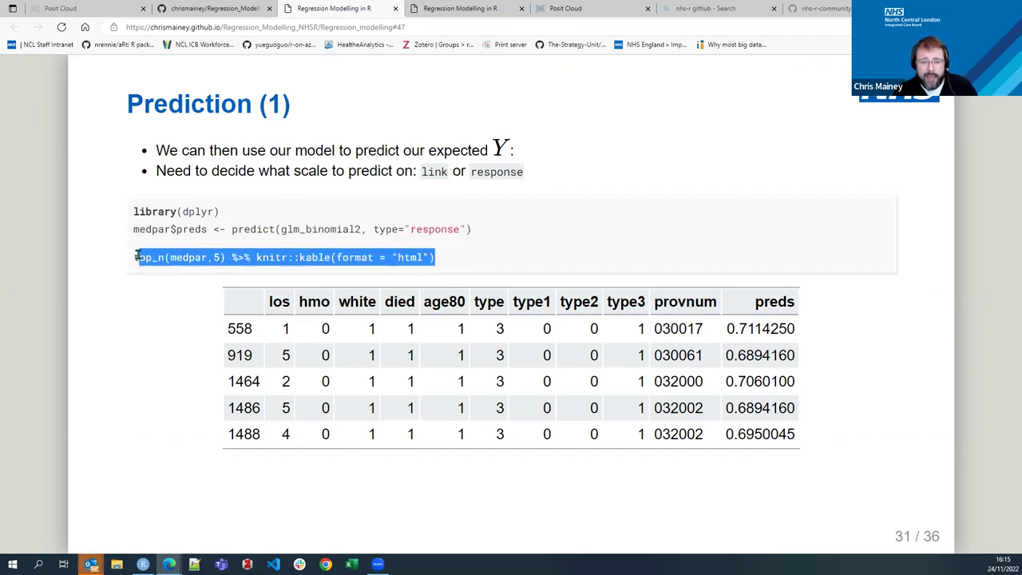
pyautogui.click(259, 258)
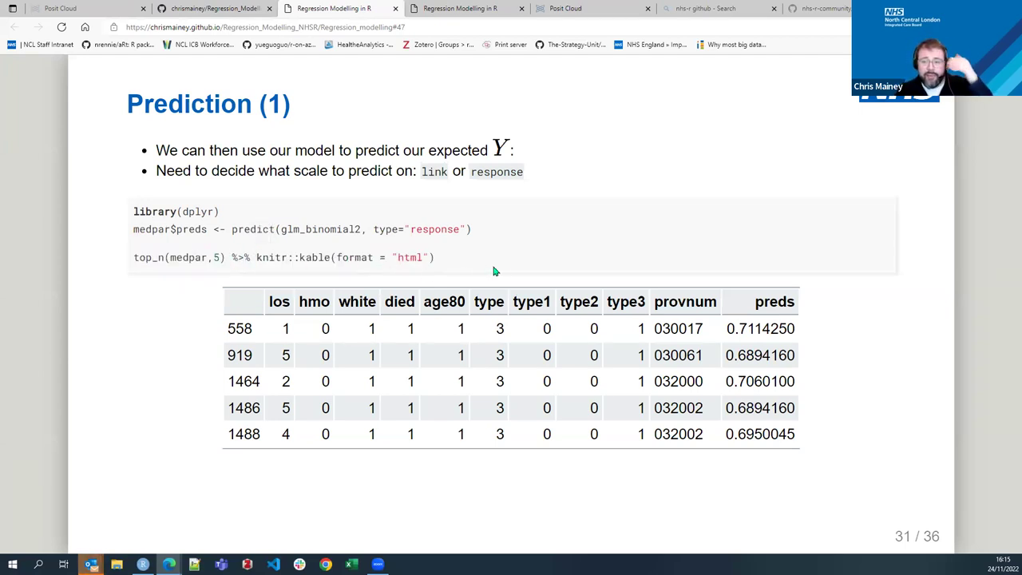